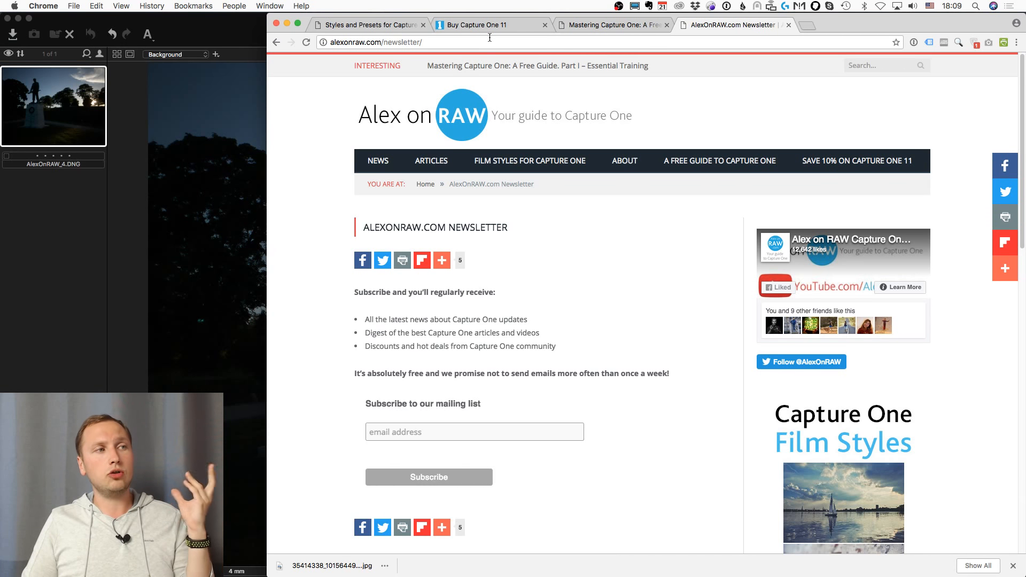
Switch to Capture One and set the statue photo's High Dynamic Range Shadow to 100, checking the recovered detail up close.
{"action": "key", "text": "super+Tab"}
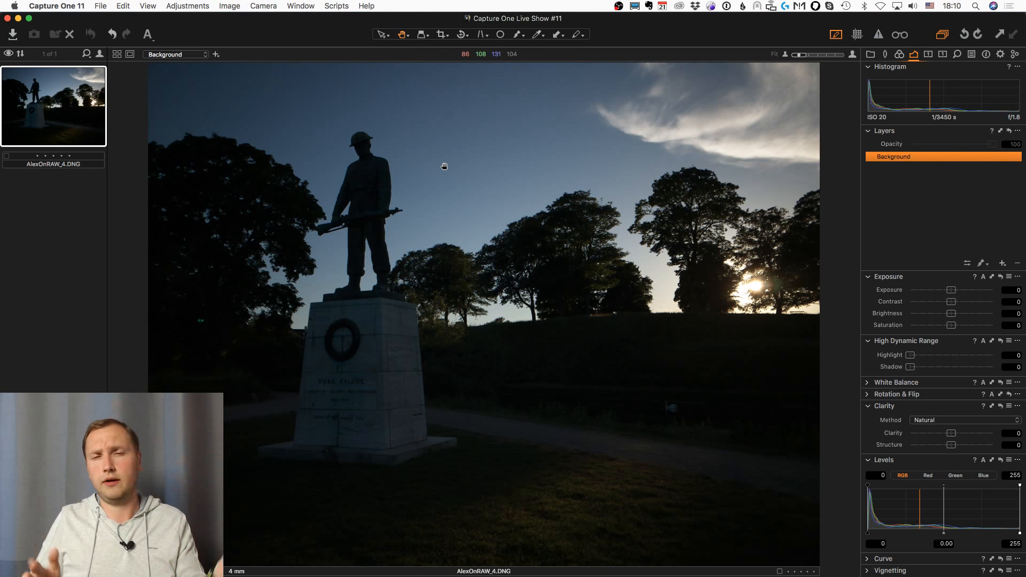
{"action": "left_click", "coordinate": [947, 368]}
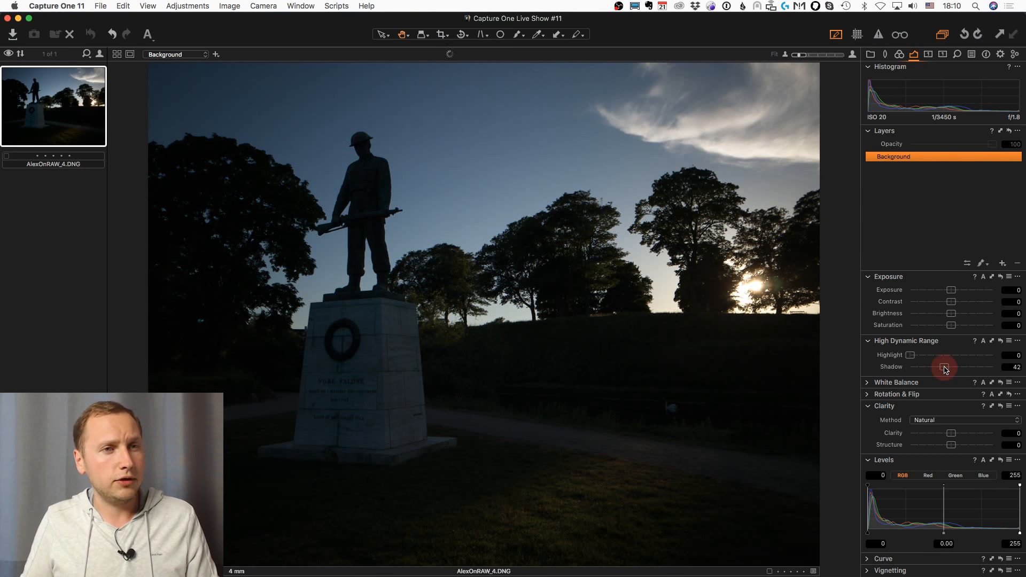
{"action": "left_click_drag", "start_coordinate": [946, 368], "coordinate": [1019, 367]}
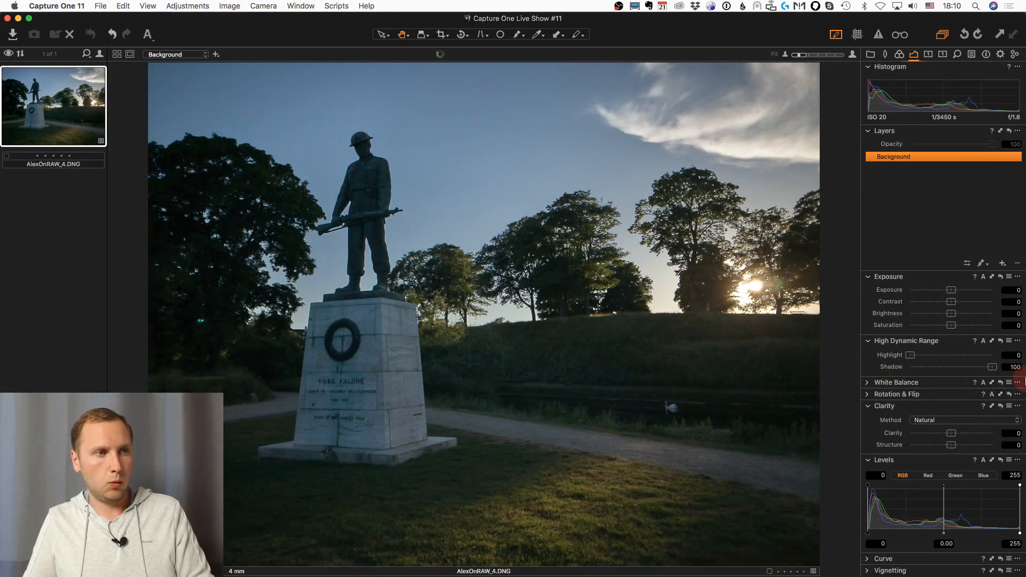
{"action": "scroll", "coordinate": [617, 374], "scroll_direction": "up", "scroll_amount": 3}
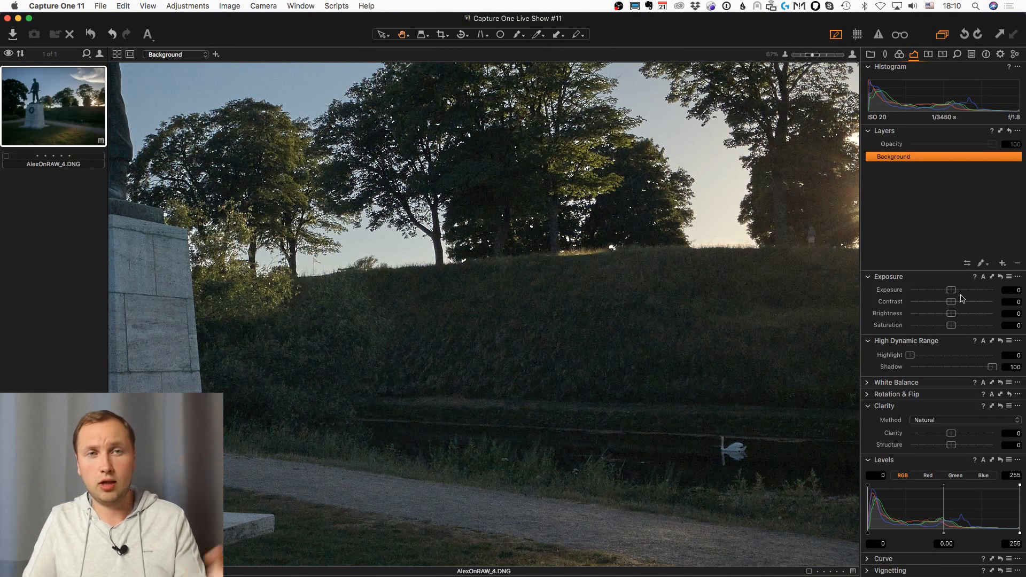
{"action": "scroll", "coordinate": [617, 374], "scroll_direction": "down", "scroll_amount": 3}
Enable recipe proofing and reduce the TIFF recipe's screen output sharpening to Amount 0 and Radius 0.2.
{"action": "left_click", "coordinate": [1001, 54]}
{"action": "left_click", "coordinate": [900, 35]}
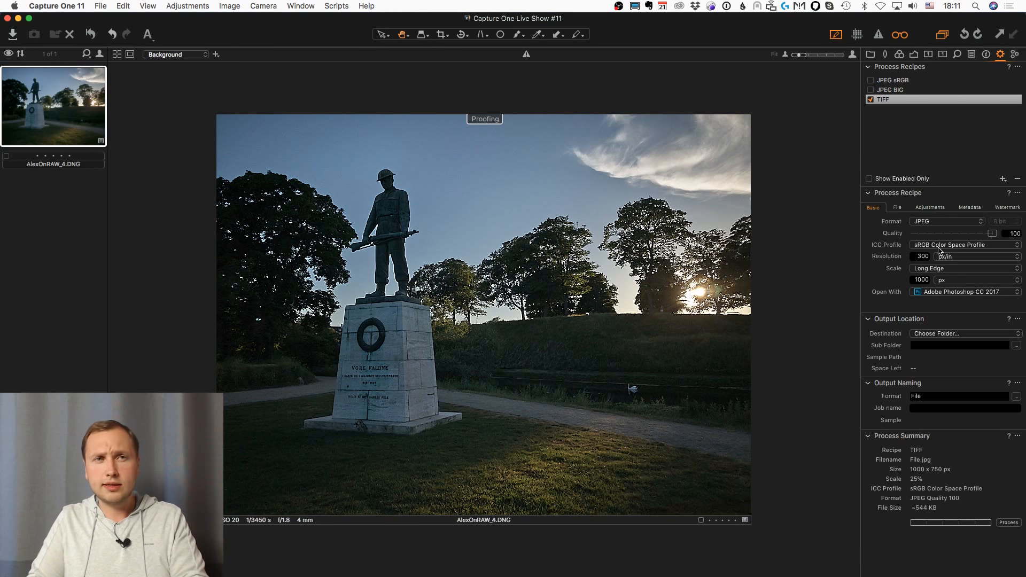
{"action": "left_click", "coordinate": [929, 207]}
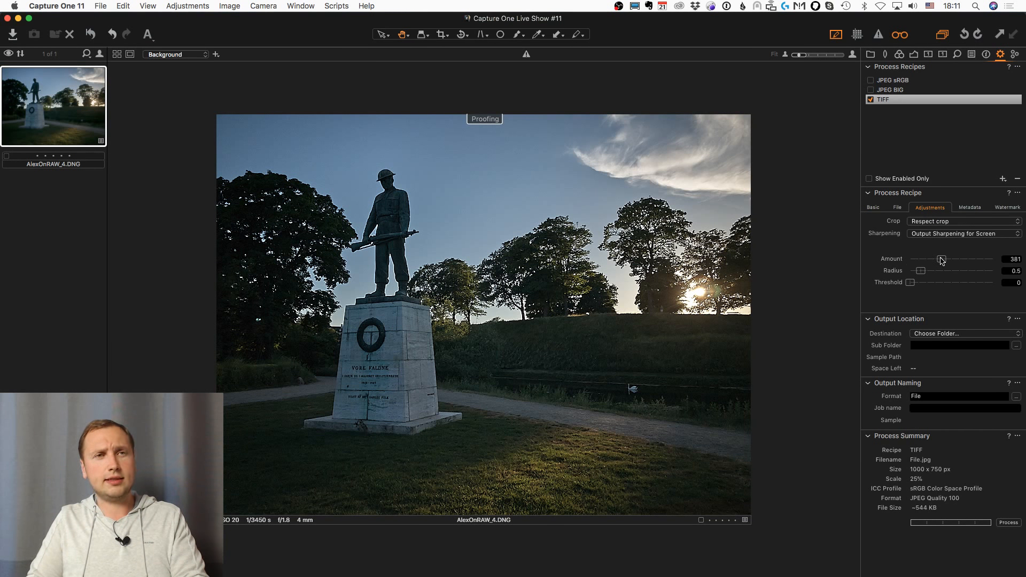
{"action": "left_click_drag", "start_coordinate": [942, 261], "coordinate": [908, 259]}
{"action": "left_click_drag", "start_coordinate": [921, 271], "coordinate": [909, 271]}
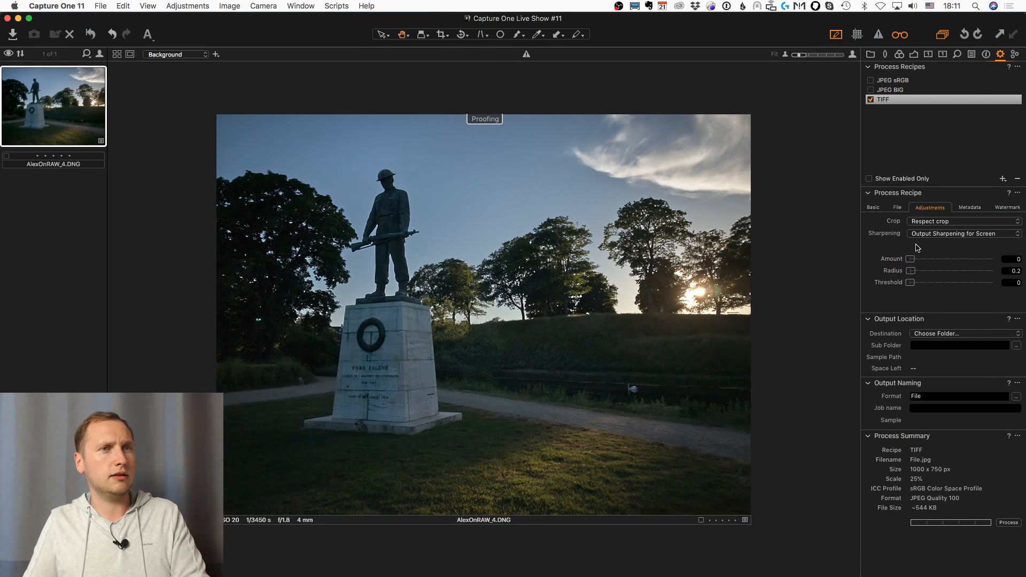
Set the TIFF recipe's long edge to 700 px, check the proof, and turn recipe proofing off.
{"action": "left_click", "coordinate": [879, 207]}
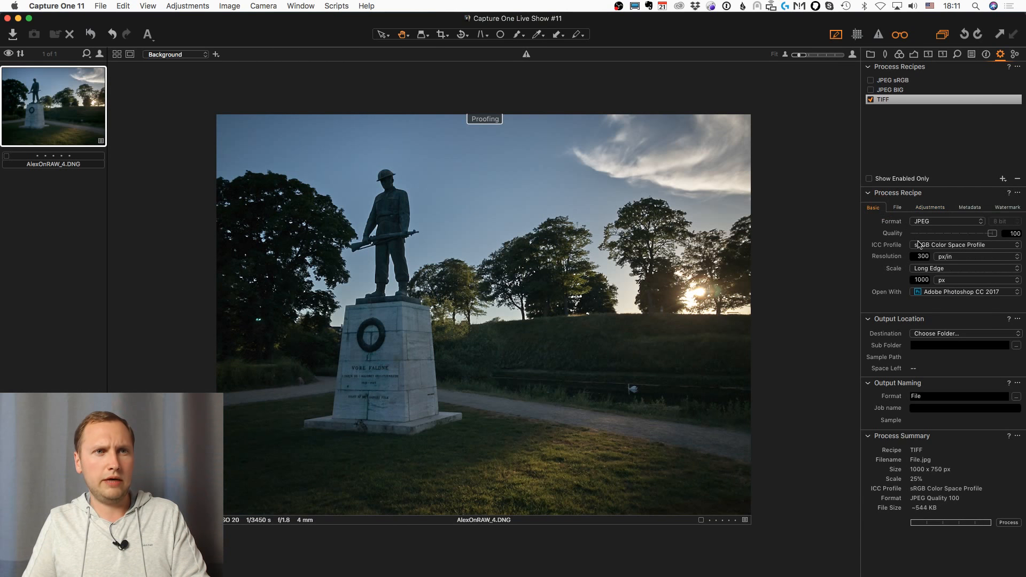
{"action": "double_click", "coordinate": [923, 280]}
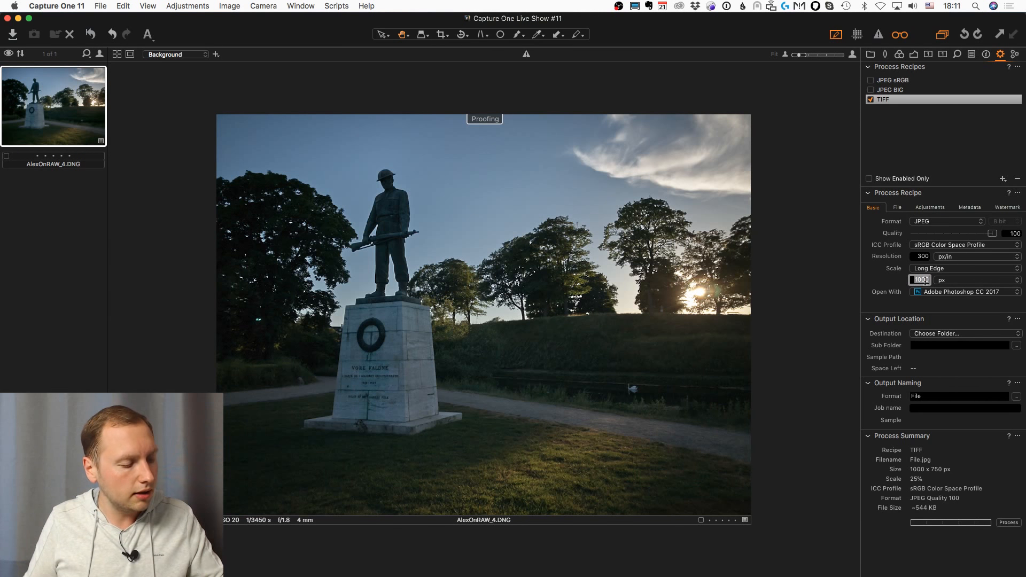
{"action": "type", "text": "700"}
{"action": "key", "text": "Return"}
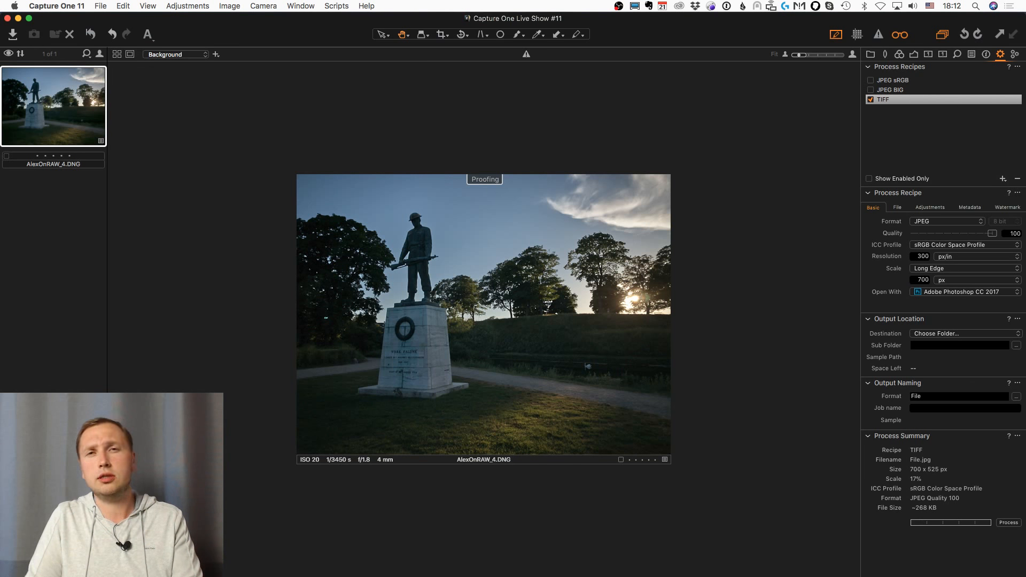
{"action": "left_click", "coordinate": [899, 35]}
Set the statue photo's Exposure to 0.81, Contrast to 16 and High Dynamic Range Highlight to 70.
{"action": "left_click", "coordinate": [914, 54]}
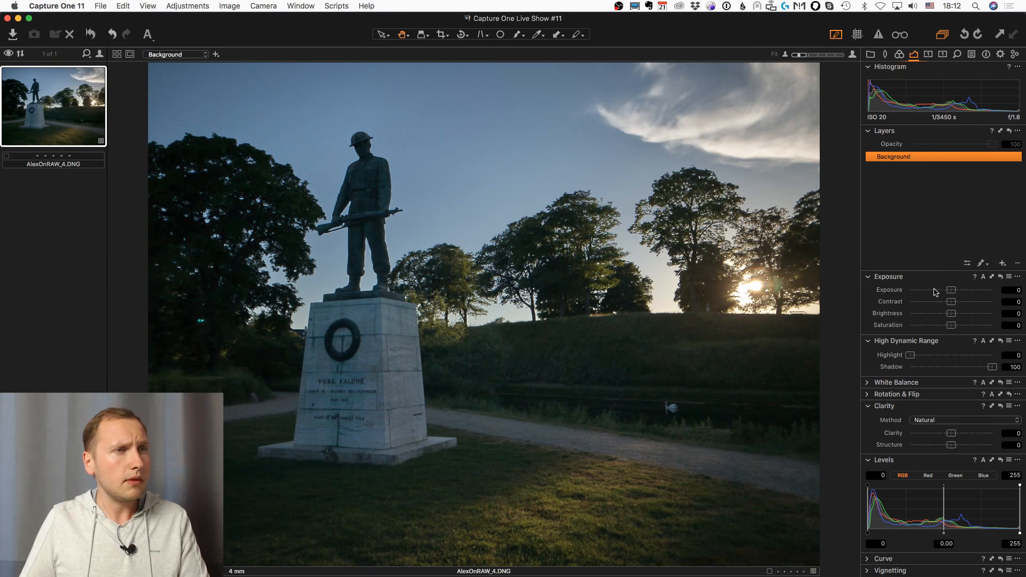
{"action": "left_click_drag", "start_coordinate": [951, 290], "coordinate": [966, 304]}
{"action": "left_click_drag", "start_coordinate": [910, 355], "coordinate": [967, 356]}
{"action": "left_click_drag", "start_coordinate": [955, 291], "coordinate": [960, 291]}
{"action": "left_click_drag", "start_coordinate": [964, 303], "coordinate": [969, 302]}
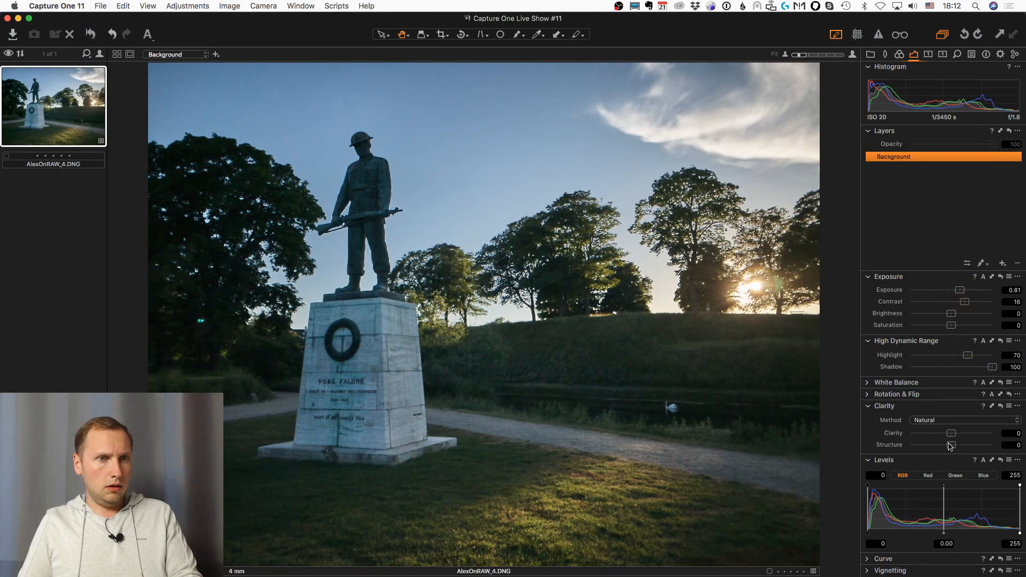
Shape the Luma curve by lowering a shadow point near input 66 and raising a midtone point to input 133, output 138.
{"action": "left_click", "coordinate": [867, 559]}
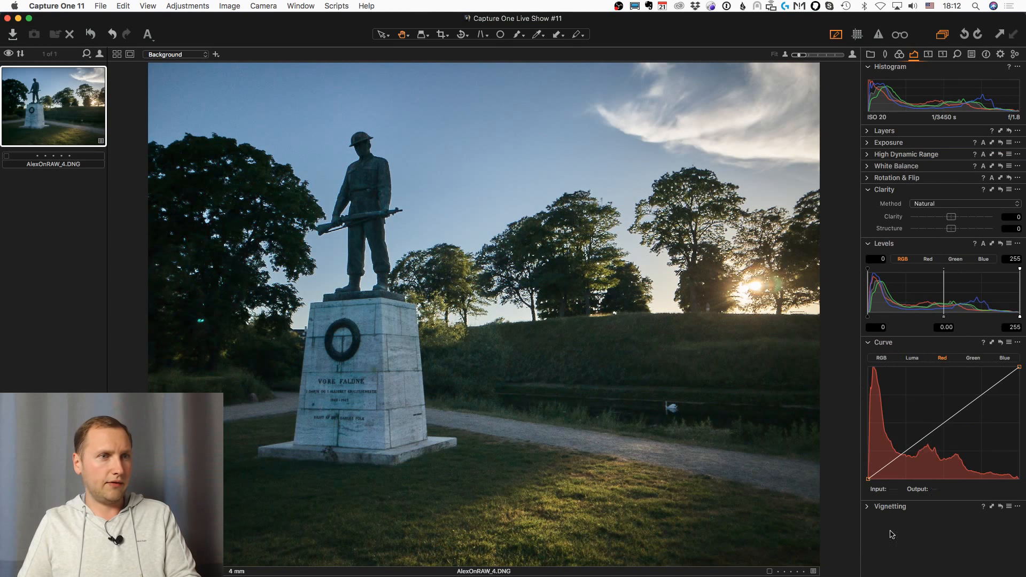
{"action": "left_click", "coordinate": [911, 359]}
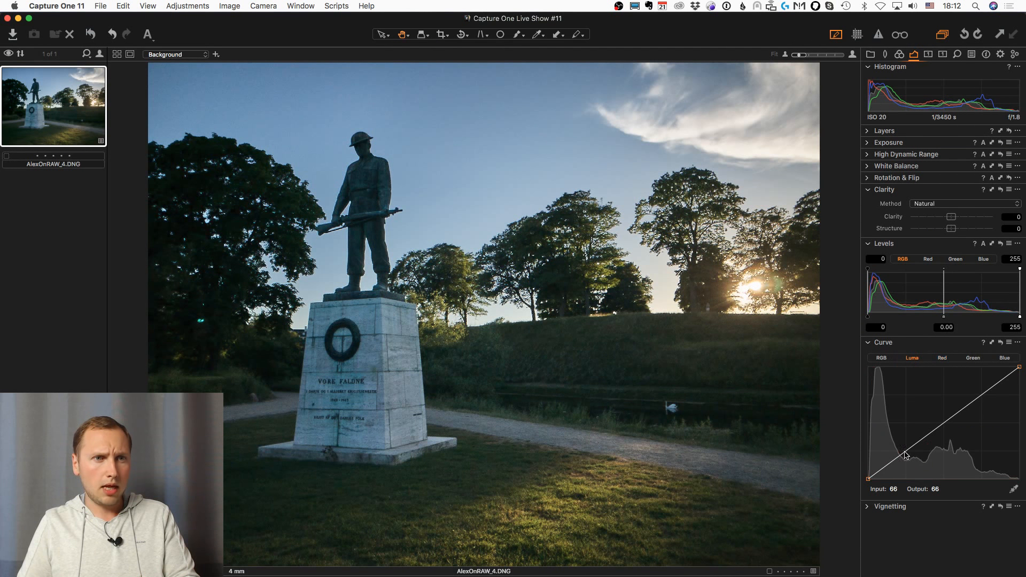
{"action": "left_click_drag", "start_coordinate": [904, 452], "coordinate": [905, 458]}
{"action": "left_click_drag", "start_coordinate": [945, 424], "coordinate": [946, 418]}
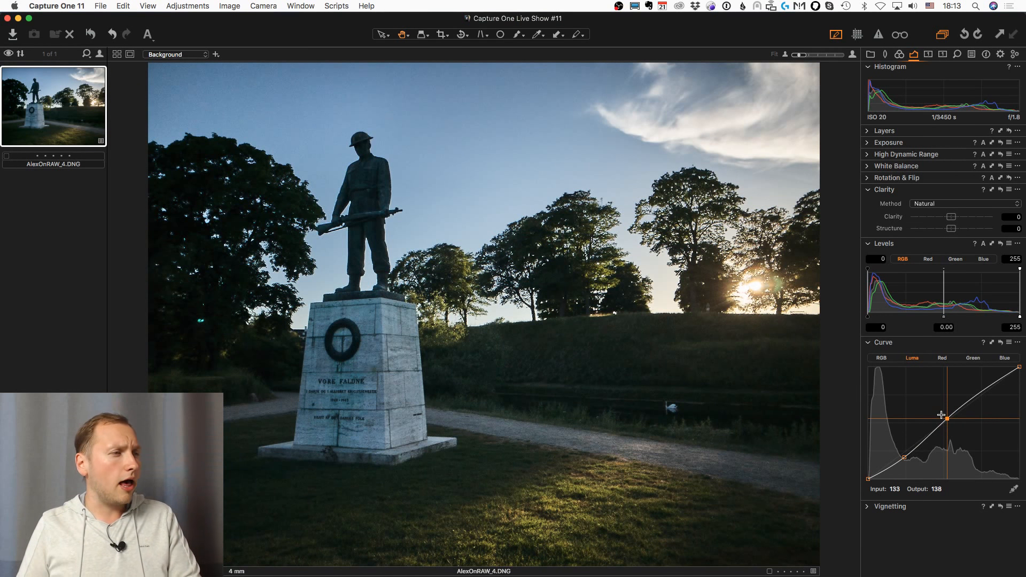
Sample the grass colour in the advanced Color Editor, widen its range across the greens, and preview the selected colour range.
{"action": "left_click", "coordinate": [899, 54]}
{"action": "left_click", "coordinate": [1017, 376]}
{"action": "left_click", "coordinate": [580, 488]}
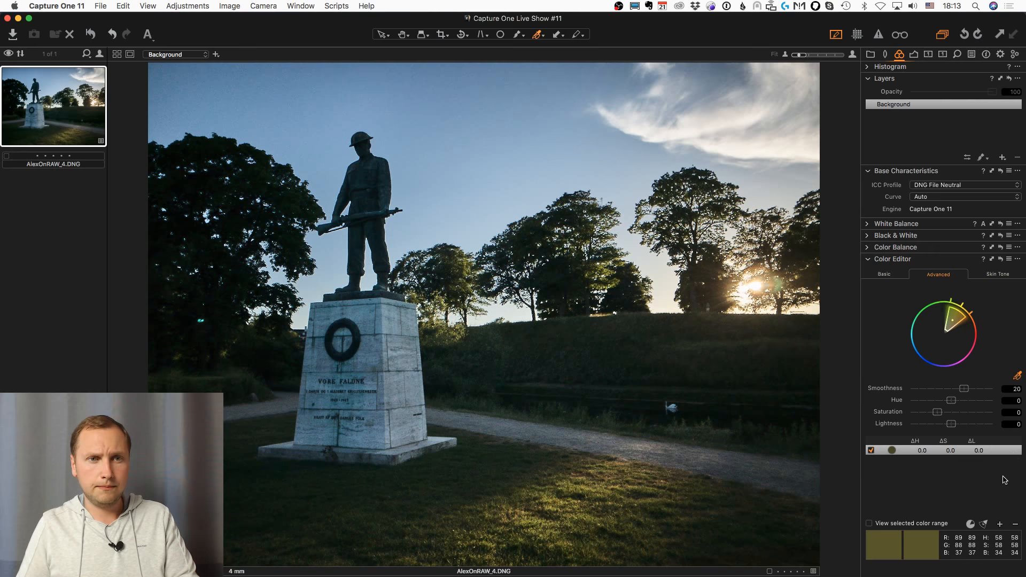
{"action": "left_click", "coordinate": [983, 524]}
{"action": "left_click_drag", "start_coordinate": [947, 310], "coordinate": [919, 316]}
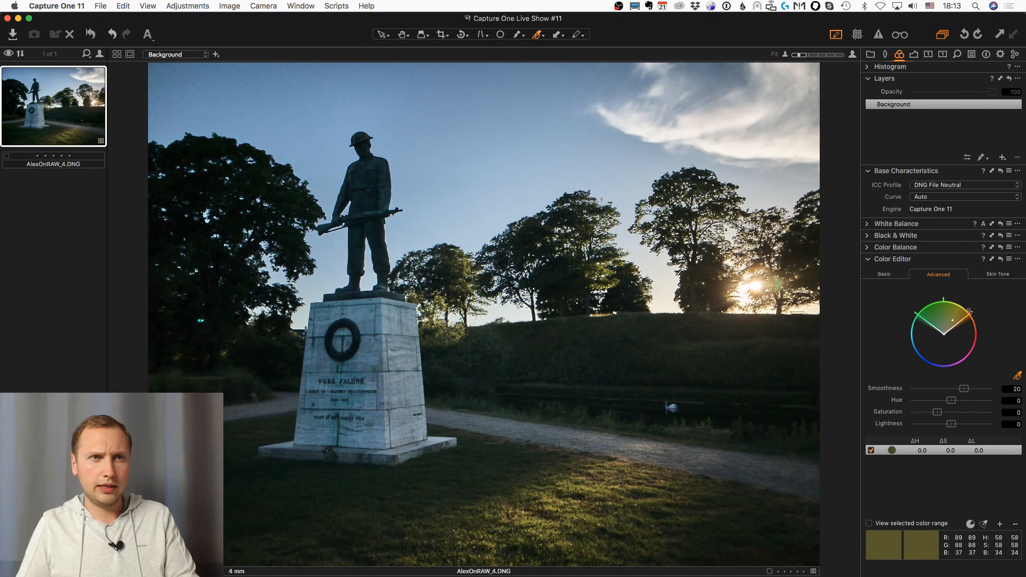
{"action": "left_click", "coordinate": [912, 524]}
{"action": "left_click", "coordinate": [912, 524]}
Create a masked layer from the Color Editor selection and display its mask over the photo.
{"action": "left_click", "coordinate": [1018, 259]}
{"action": "left_click", "coordinate": [934, 297]}
{"action": "key", "text": "m"}
{"action": "key", "text": "m"}
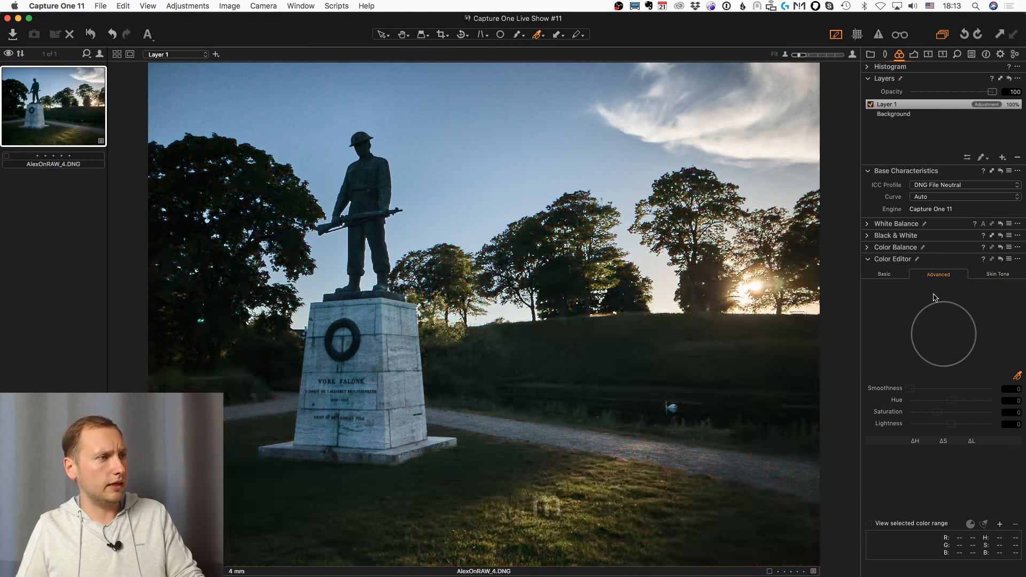
{"action": "key", "text": "m"}
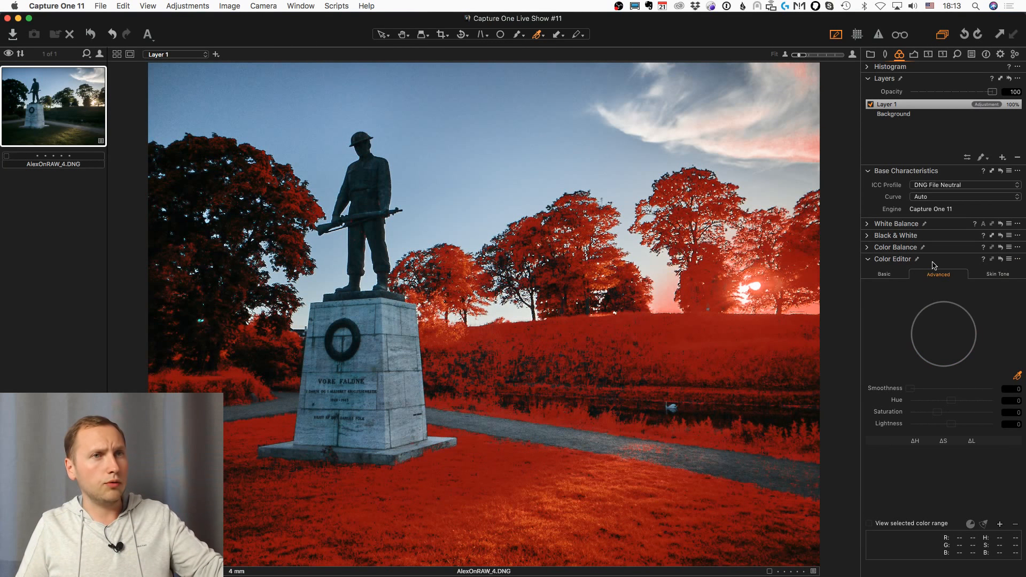
Refine Layer 1's mask with a radius of 300 and hide the mask overlay.
{"action": "right_click", "coordinate": [919, 104]}
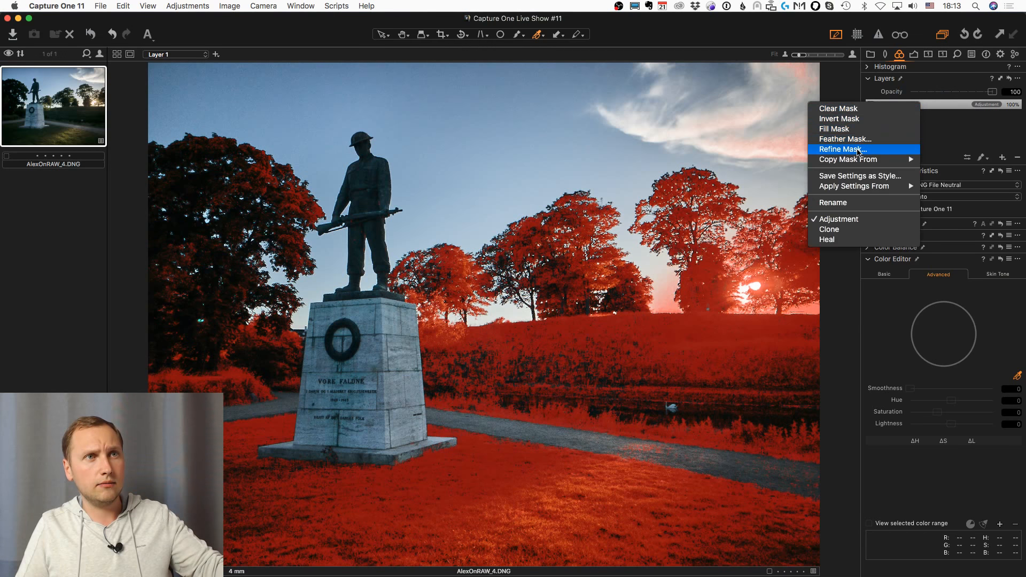
{"action": "left_click", "coordinate": [858, 150]}
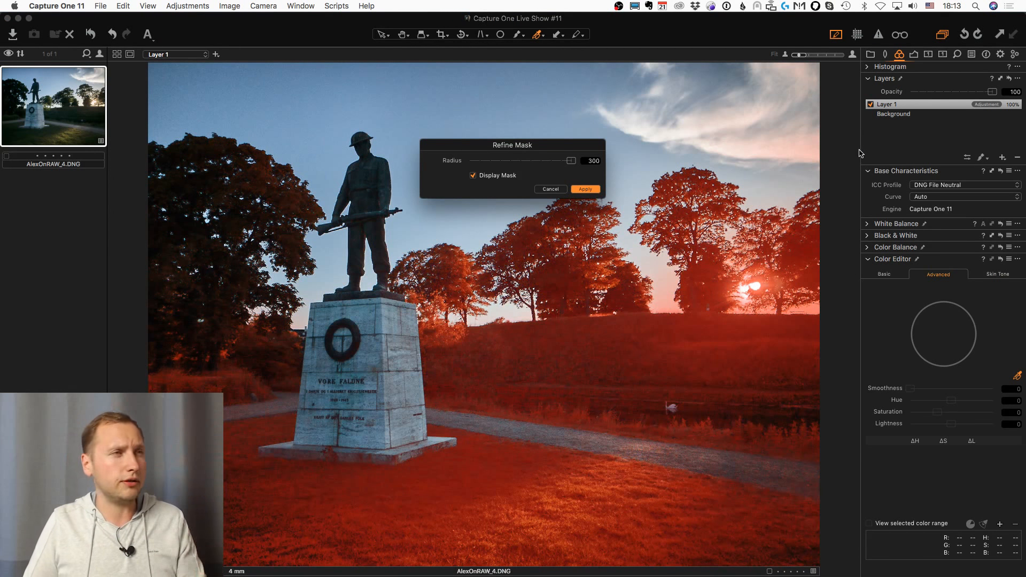
{"action": "left_click", "coordinate": [586, 190]}
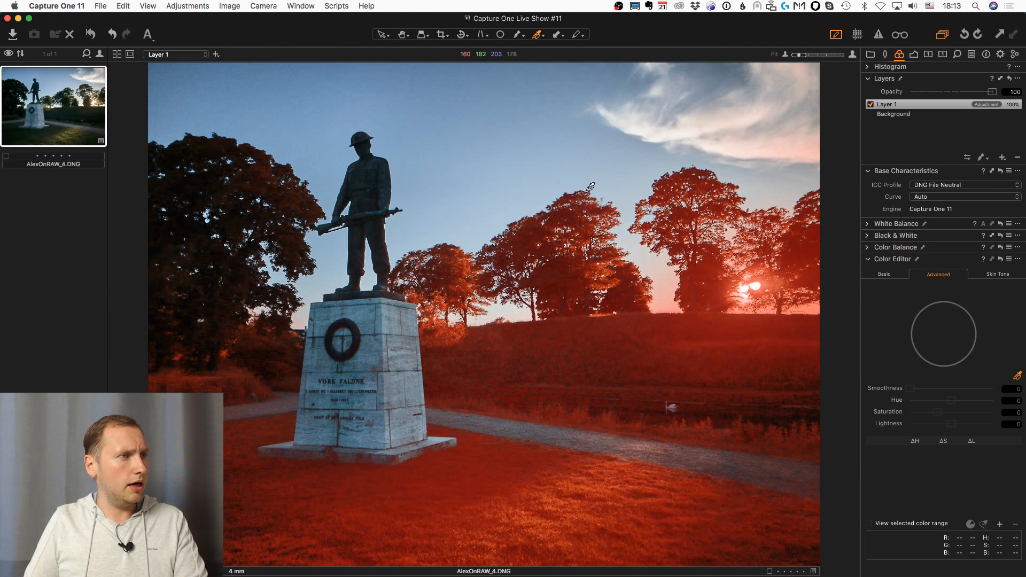
{"action": "key", "text": "m"}
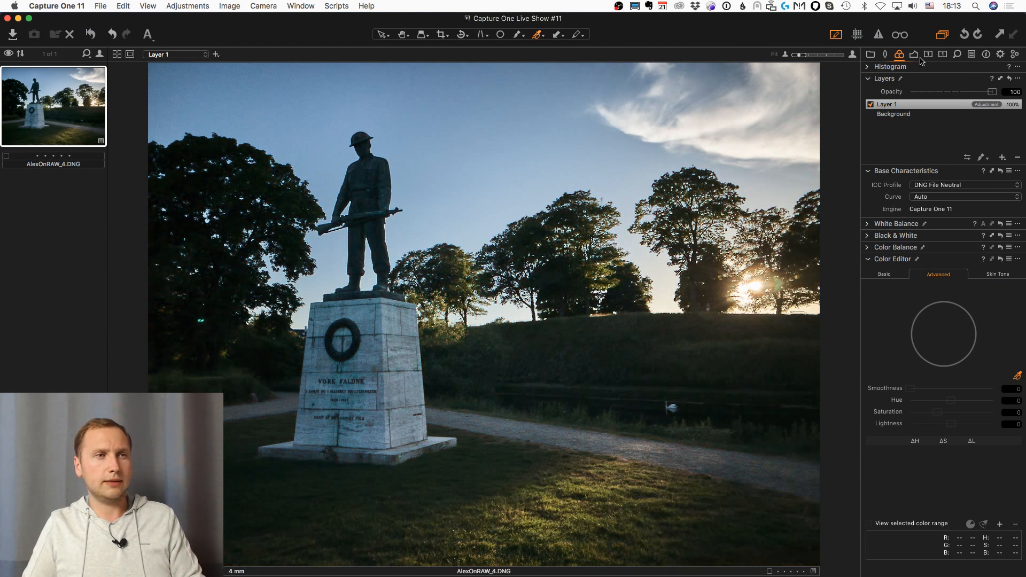
Warm Layer 1's white balance to 6737 Kelvin.
{"action": "left_click", "coordinate": [868, 171]}
{"action": "left_click", "coordinate": [868, 183]}
{"action": "left_click_drag", "start_coordinate": [938, 209], "coordinate": [949, 211]}
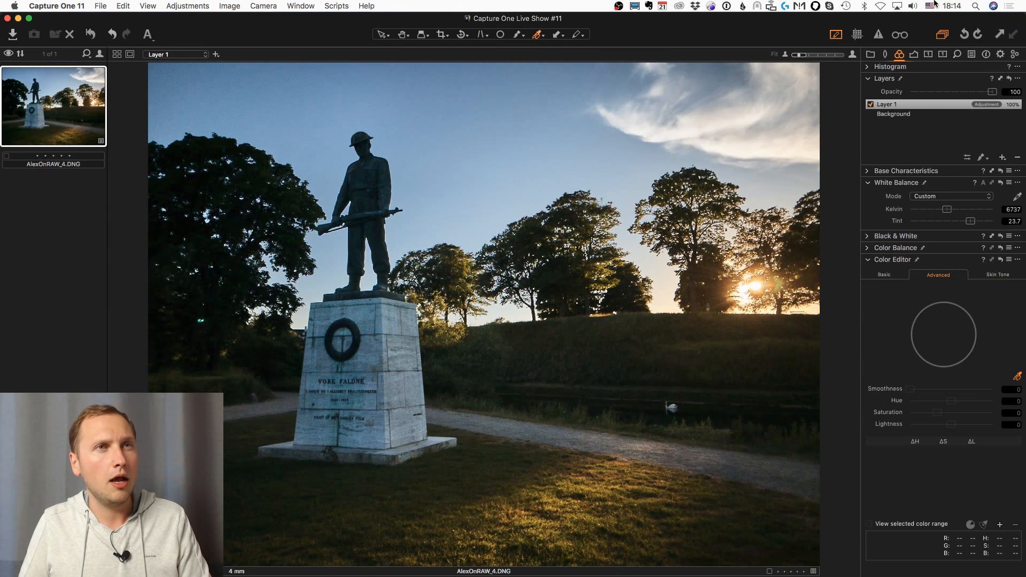
Adjust Layer 1 to Clarity 29, Contrast 3, Saturation 14, Highlight 21 and Shadow 14.
{"action": "left_click", "coordinate": [913, 54]}
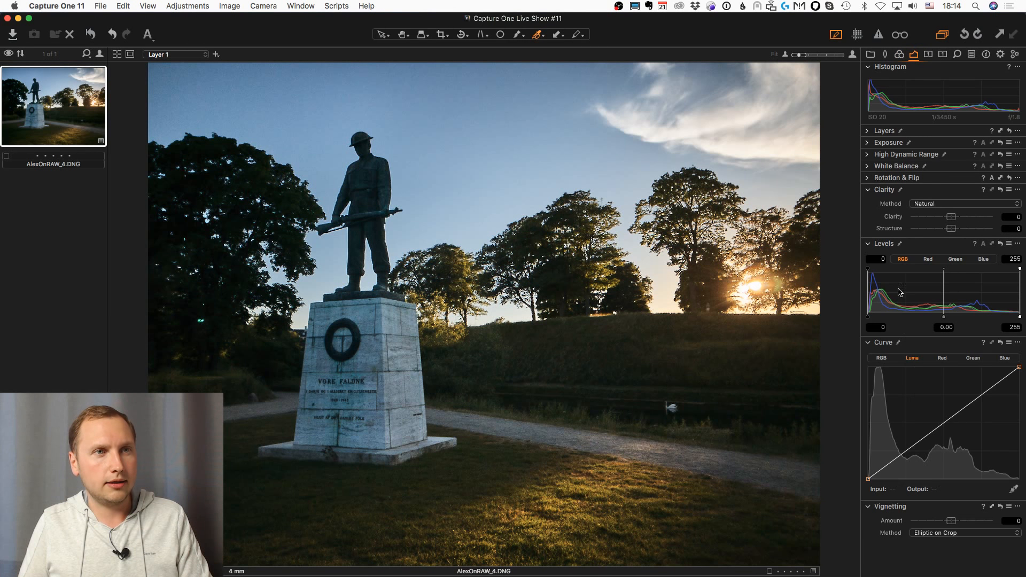
{"action": "left_click_drag", "start_coordinate": [951, 216], "coordinate": [959, 192]}
{"action": "left_click", "coordinate": [866, 142]}
{"action": "left_click", "coordinate": [866, 131]}
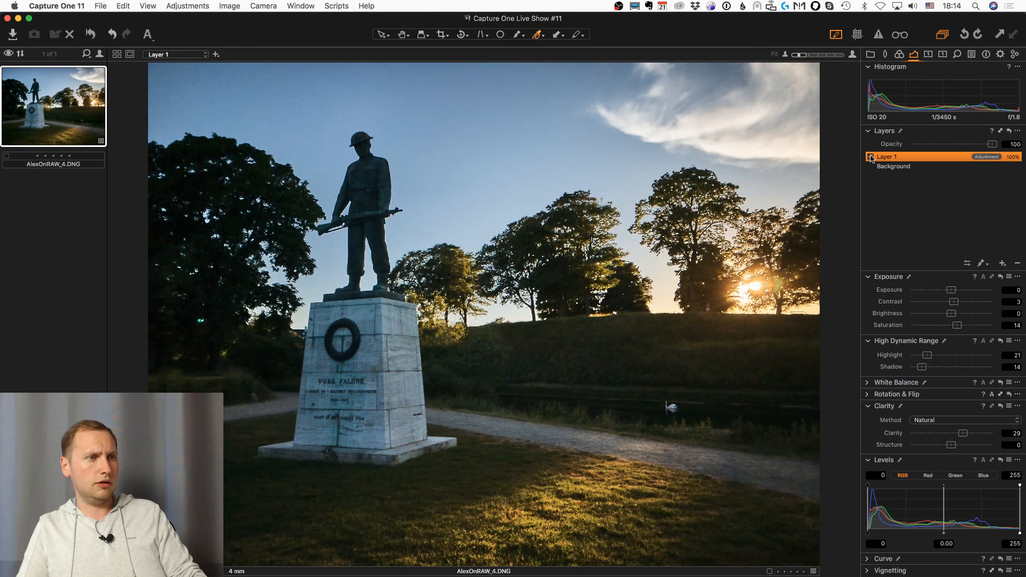
Open the 3-Way Color Balance controls for Layer 1.
{"action": "left_click", "coordinate": [905, 56]}
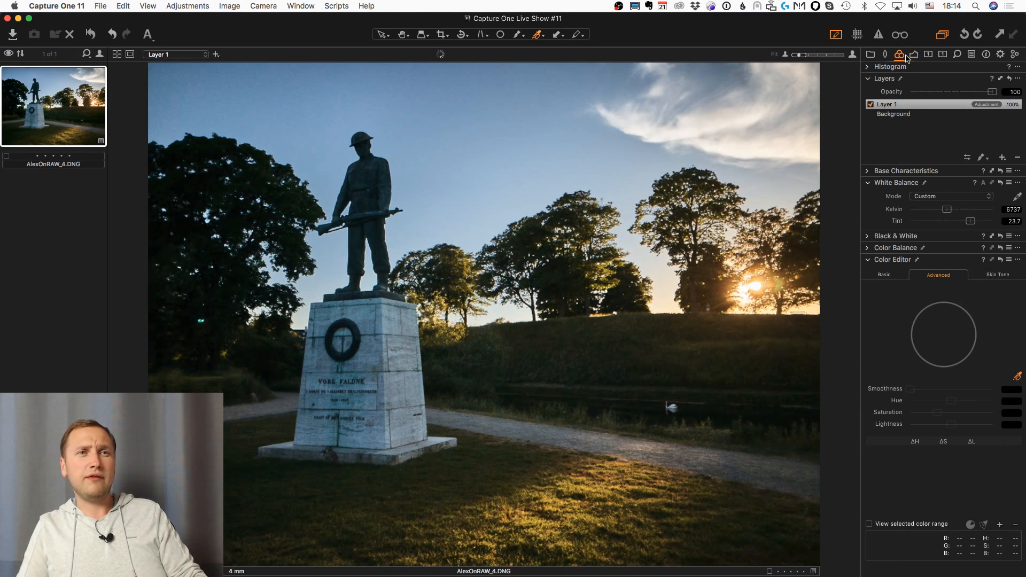
{"action": "left_click", "coordinate": [870, 249], "text": "alt"}
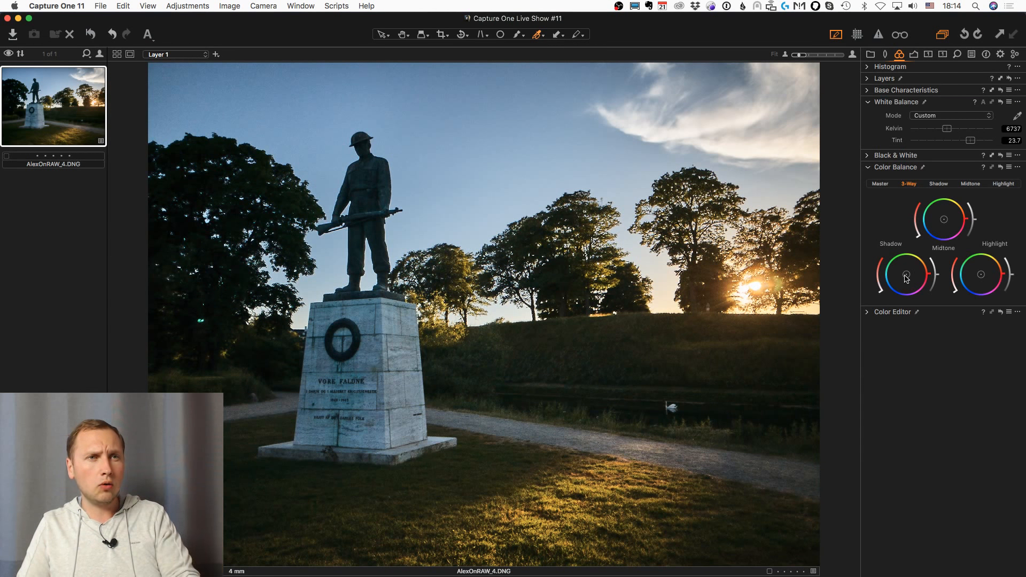
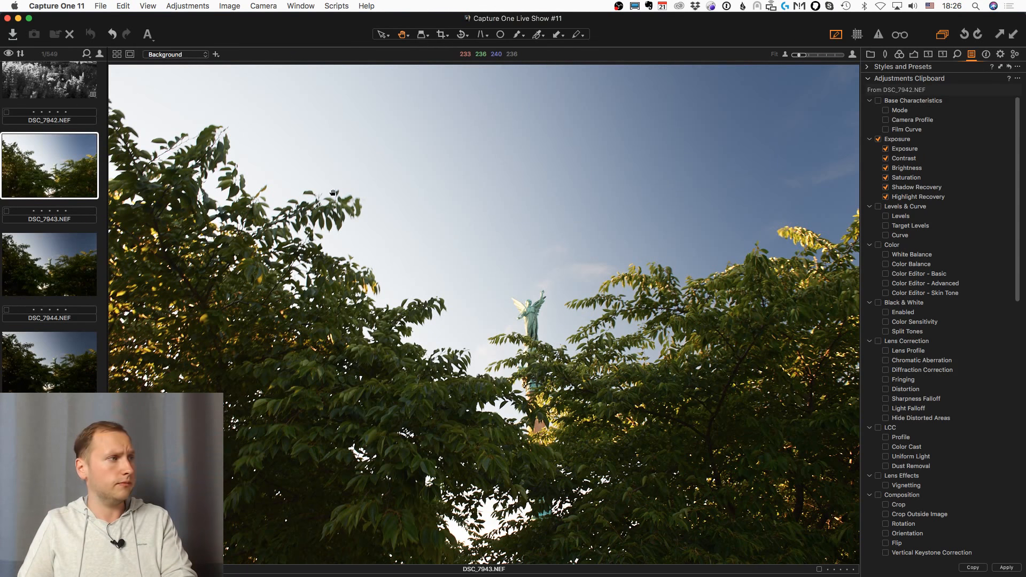
Apply the adjustments copied from DSC_7942.NEF to DSC_7943.NEF and crop it to about 700 × 467 px around the statue.
{"action": "key", "text": "shift+super+v"}
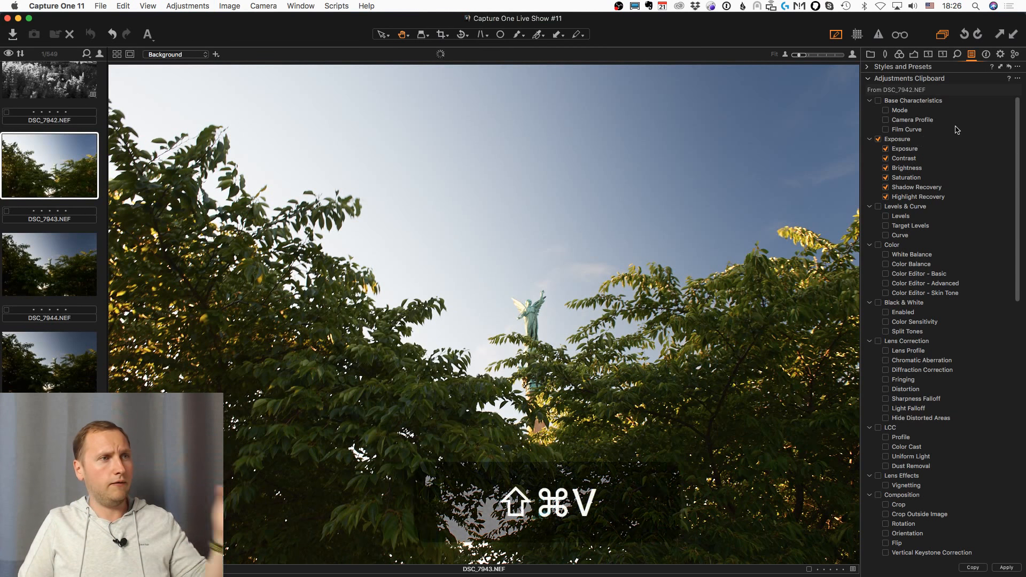
{"action": "left_click", "coordinate": [914, 54]}
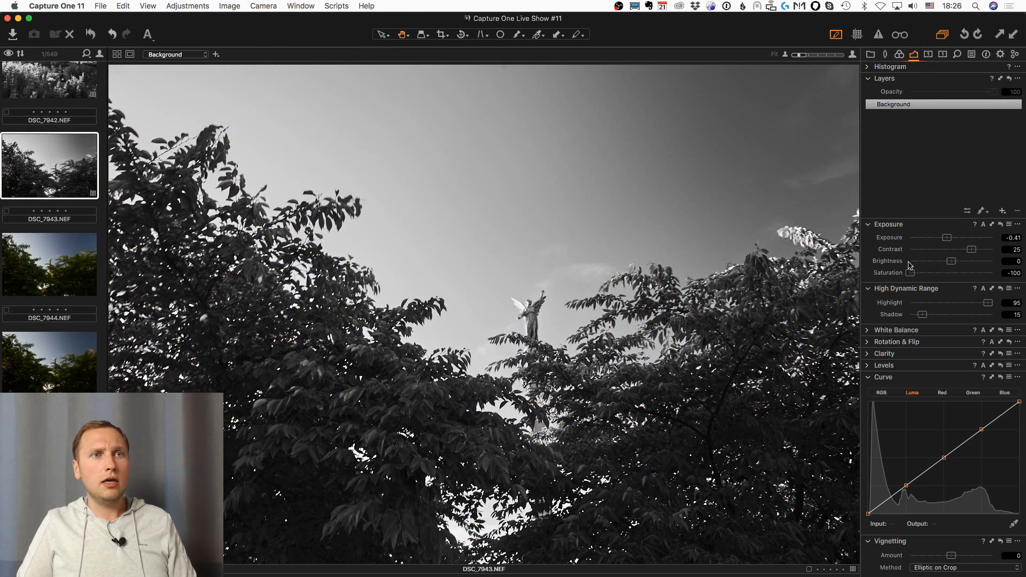
{"action": "key", "text": "c"}
{"action": "left_click_drag", "start_coordinate": [272, 116], "coordinate": [786, 504]}
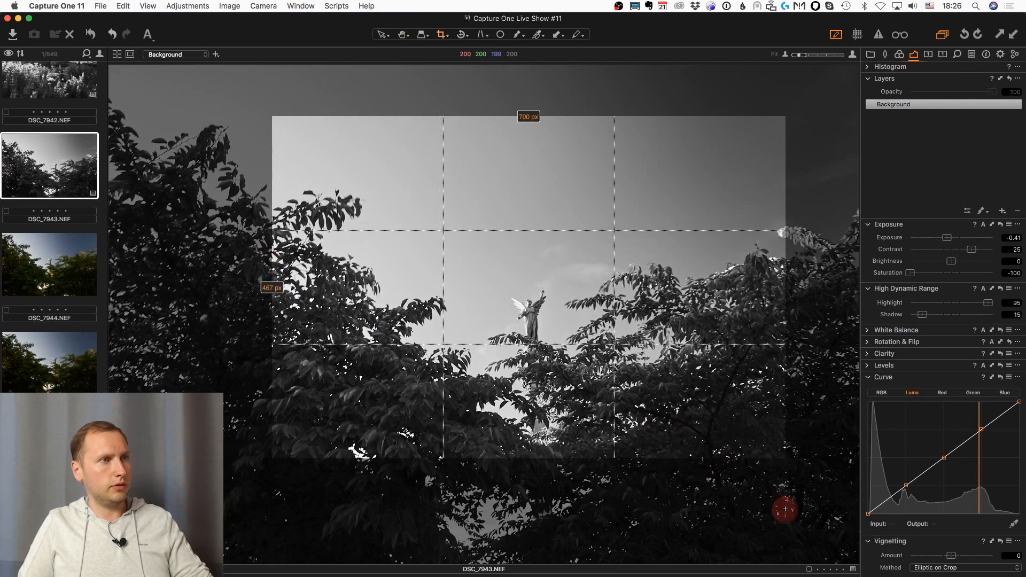
{"action": "left_click_drag", "start_coordinate": [678, 385], "coordinate": [659, 389]}
{"action": "key", "text": "h"}
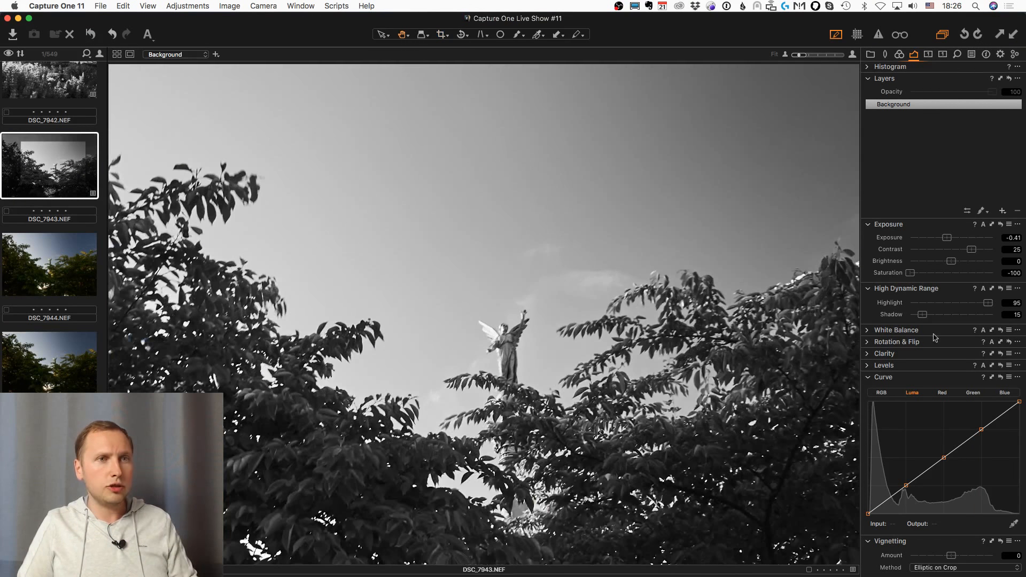
Bring part of the colour back into DSC_7943.NEF by raising Saturation, and lower its Exposure slightly.
{"action": "left_click_drag", "start_coordinate": [911, 272], "coordinate": [935, 273]}
{"action": "left_click_drag", "start_coordinate": [947, 237], "coordinate": [941, 237]}
Tint the shadows of DSC_7943.NEF slightly towards blue with Color Balance.
{"action": "left_click", "coordinate": [899, 54]}
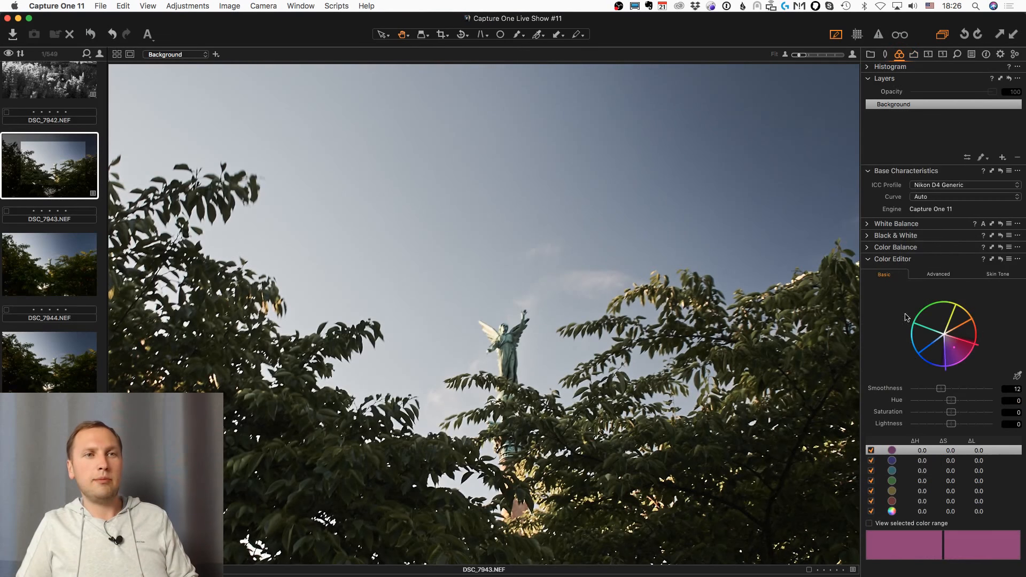
{"action": "left_click", "coordinate": [887, 247]}
{"action": "mouse_move", "coordinate": [943, 247]}
{"action": "left_mouse_down"}
{"action": "mouse_move", "coordinate": [927, 259]}
{"action": "mouse_move", "coordinate": [938, 263]}
{"action": "mouse_move", "coordinate": [936, 254]}
{"action": "left_mouse_up"}
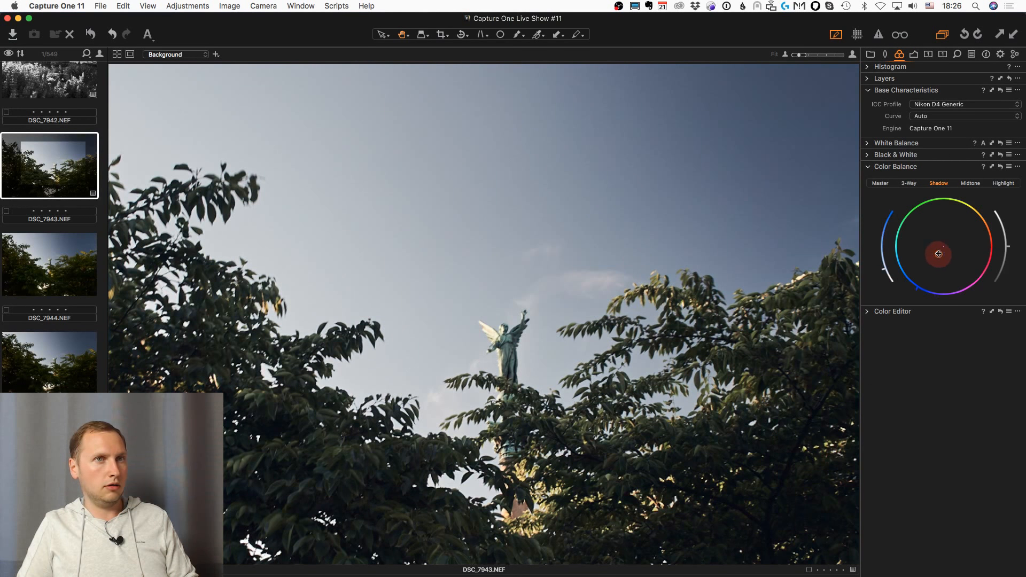
Tint the highlights of DSC_7943.NEF slightly towards cyan-blue with Color Balance.
{"action": "left_click", "coordinate": [970, 183]}
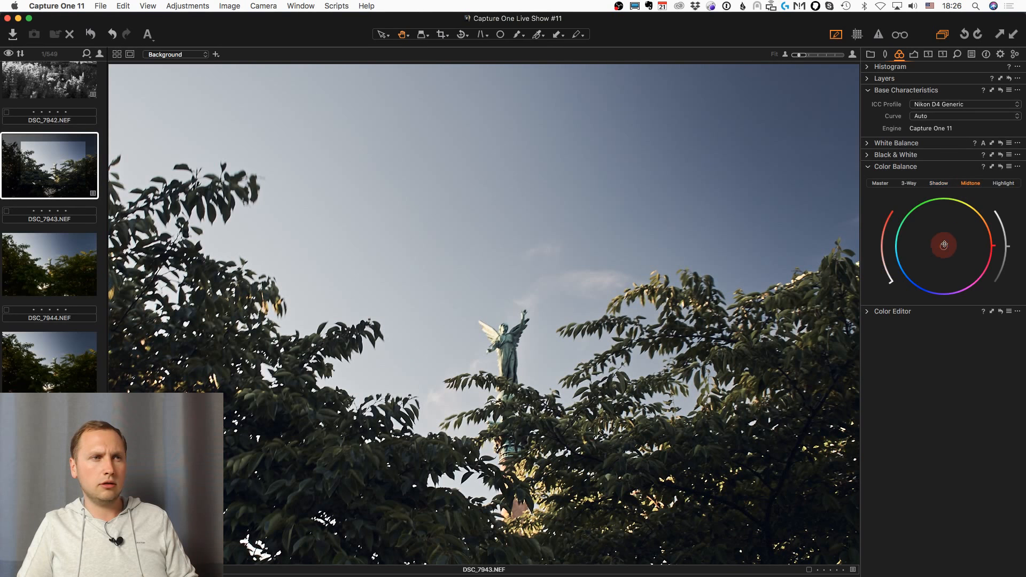
{"action": "mouse_move", "coordinate": [943, 247]}
{"action": "left_mouse_down"}
{"action": "mouse_move", "coordinate": [955, 233]}
{"action": "mouse_move", "coordinate": [971, 241]}
{"action": "mouse_move", "coordinate": [927, 235]}
{"action": "mouse_move", "coordinate": [933, 249]}
{"action": "left_mouse_up"}
{"action": "left_click", "coordinate": [1003, 184]}
Try applying the adjustments copied from DSC_7943.NEF to DSC_7946.NEF, and undo them.
{"action": "key", "text": "shift+super+c"}
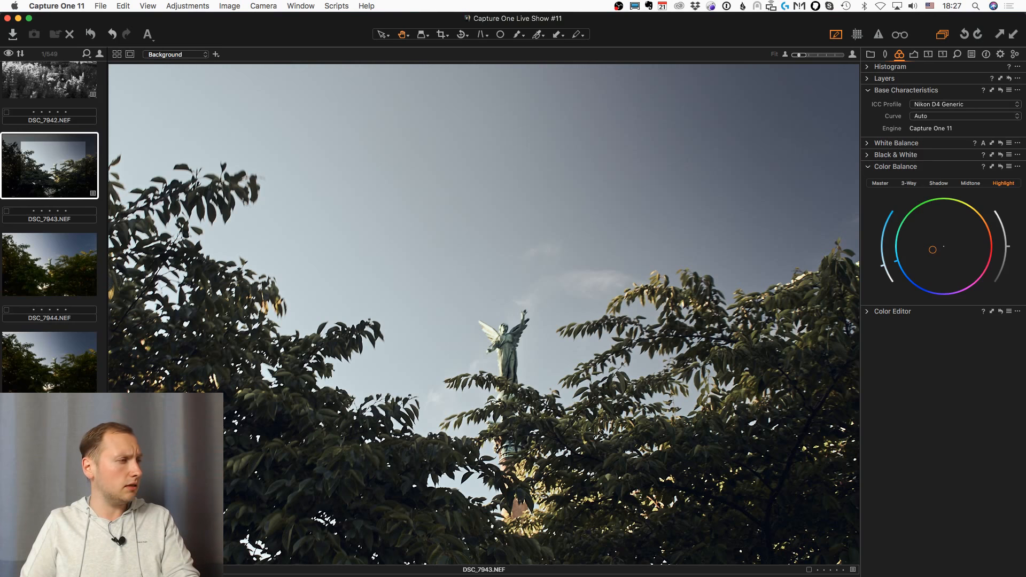
{"action": "left_click", "coordinate": [50, 462]}
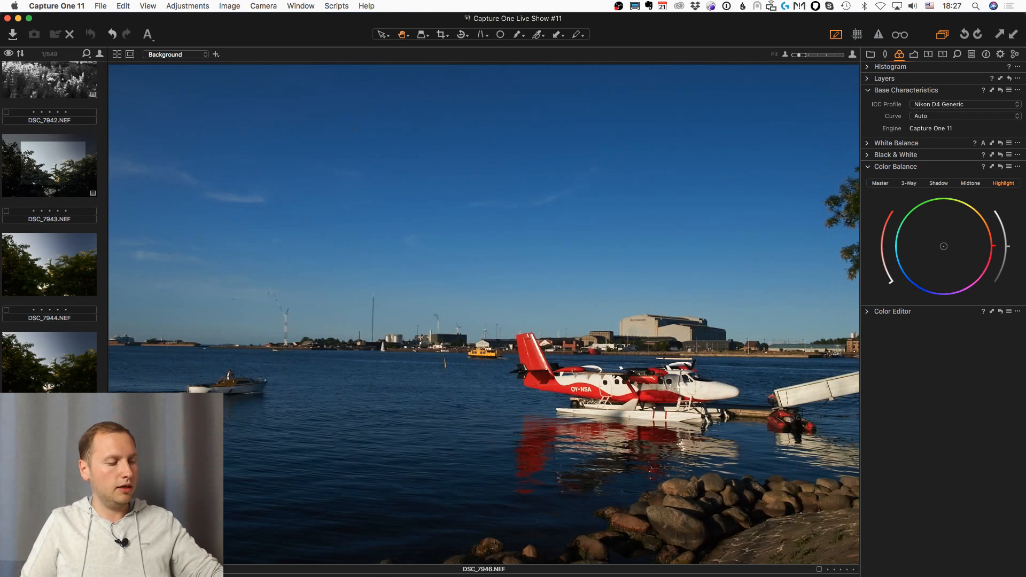
{"action": "key", "text": "shift+super+v"}
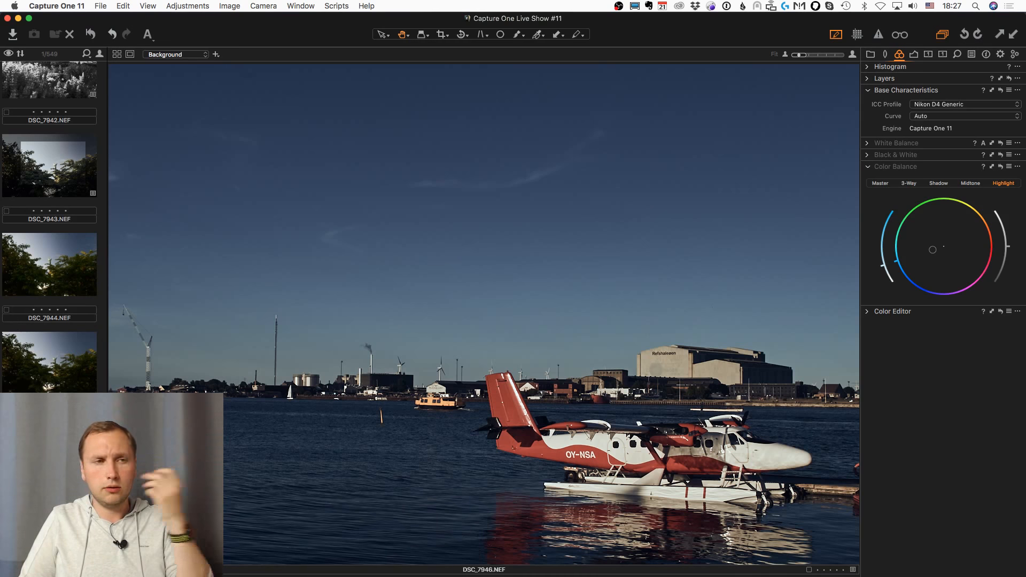
{"action": "key", "text": "super+z"}
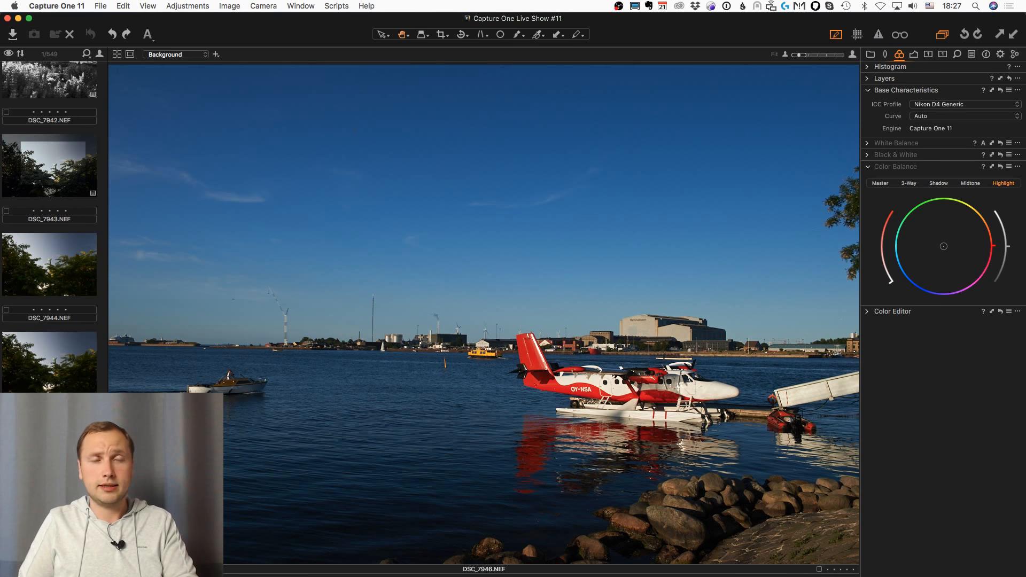
Turn off Autoselect Adjusted for the Adjustments Clipboard.
{"action": "left_click", "coordinate": [971, 54]}
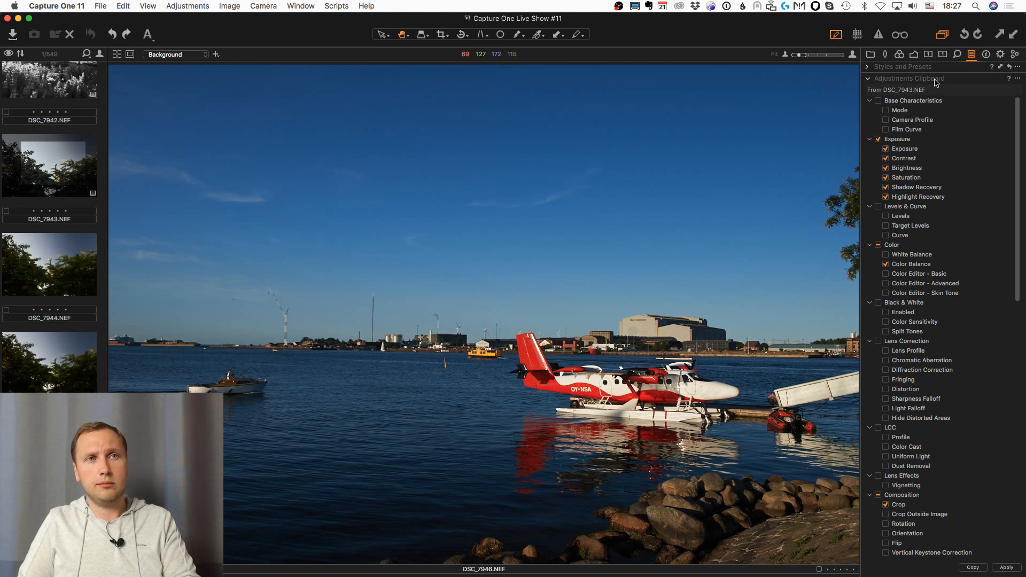
{"action": "left_click", "coordinate": [1018, 79]}
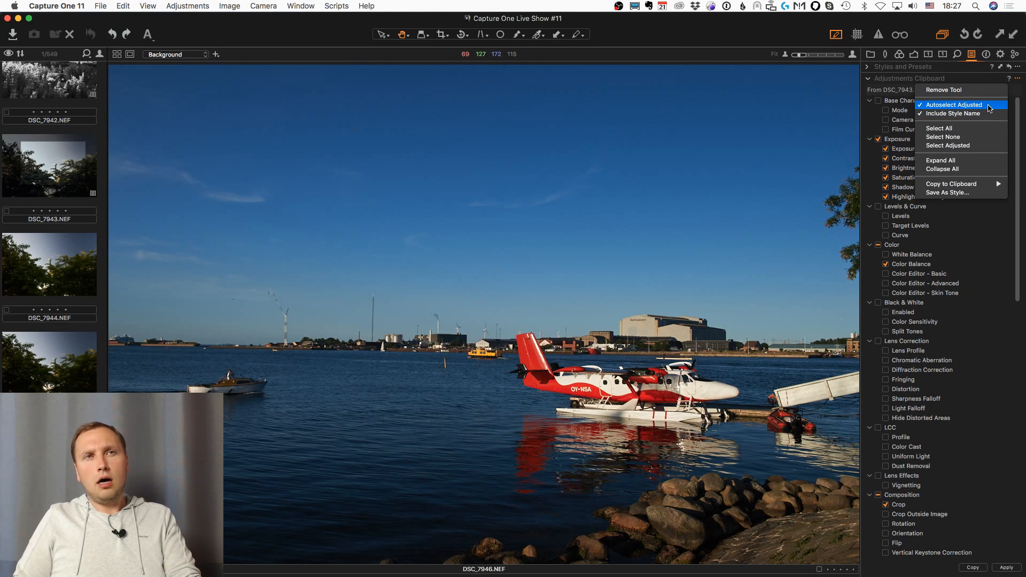
{"action": "left_click", "coordinate": [942, 108]}
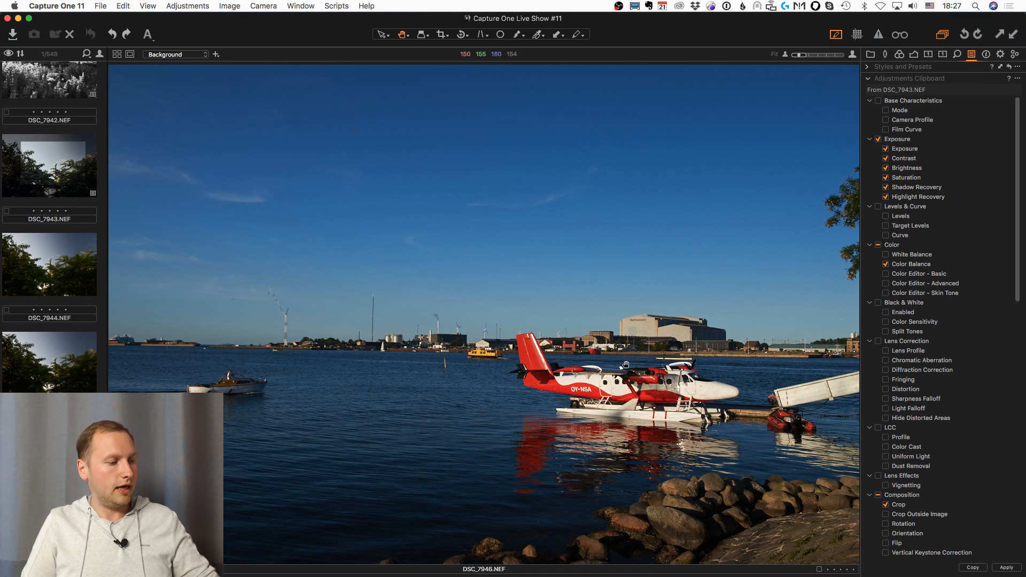
Brighten DSC_7946.NEF with Exposure 0.54, and recover its tones with Highlight 42 and Shadow 10.
{"action": "left_click", "coordinate": [914, 55]}
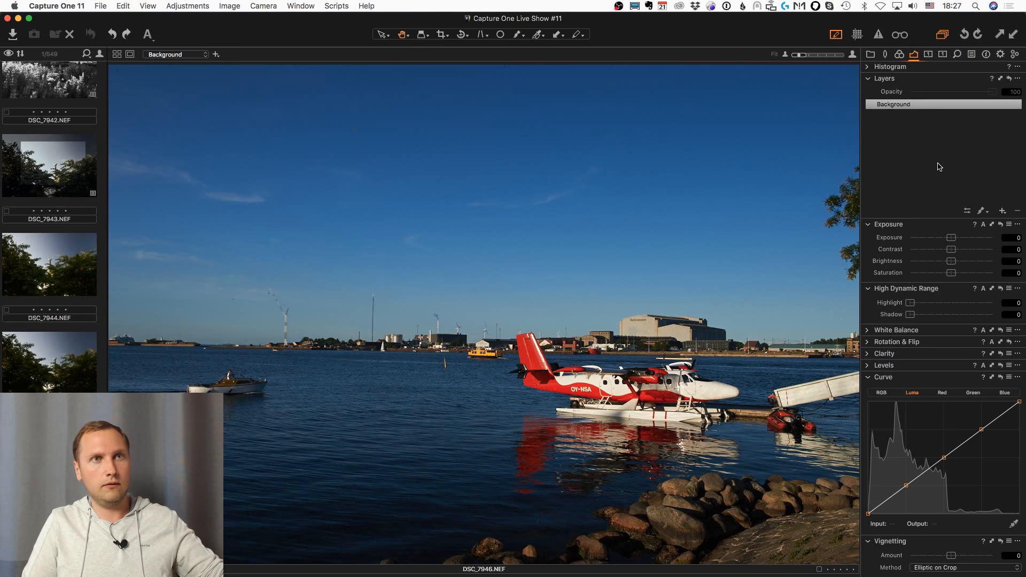
{"action": "left_click_drag", "start_coordinate": [951, 237], "coordinate": [956, 237]}
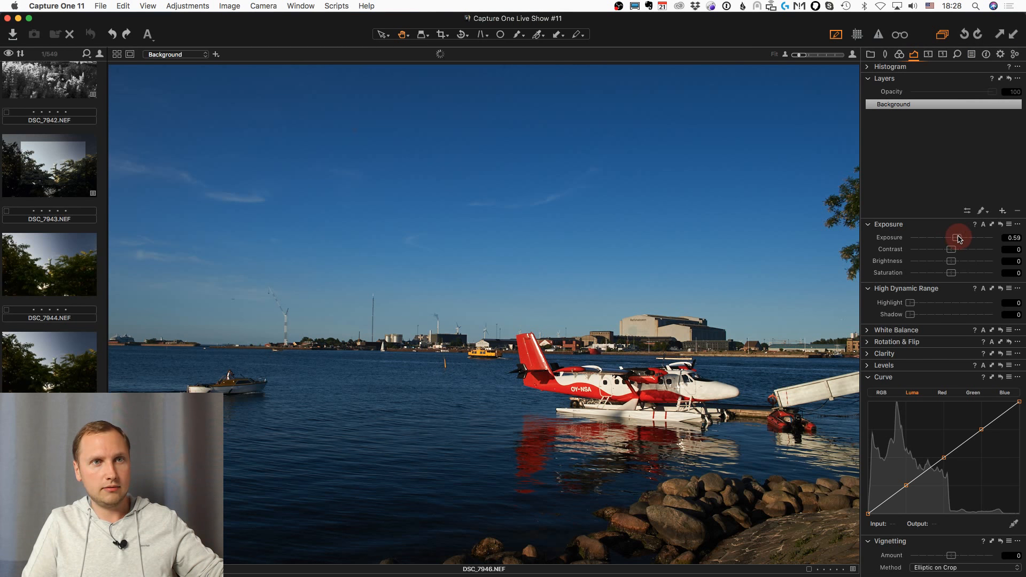
{"action": "left_click", "coordinate": [945, 303]}
{"action": "left_click", "coordinate": [919, 314]}
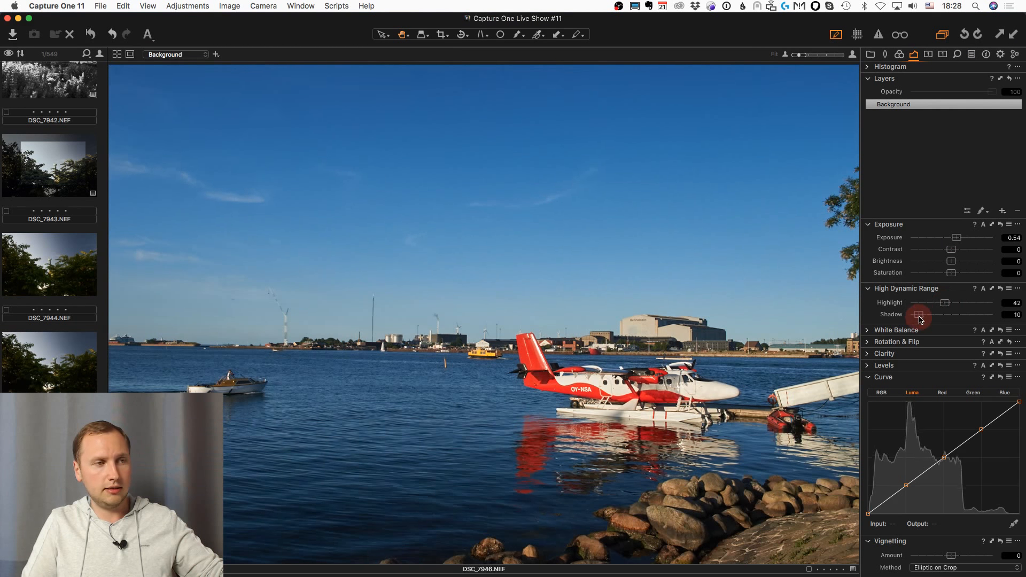
Select all adjustments in the Adjustments Clipboard and exclude the Composition group.
{"action": "left_click", "coordinate": [972, 55]}
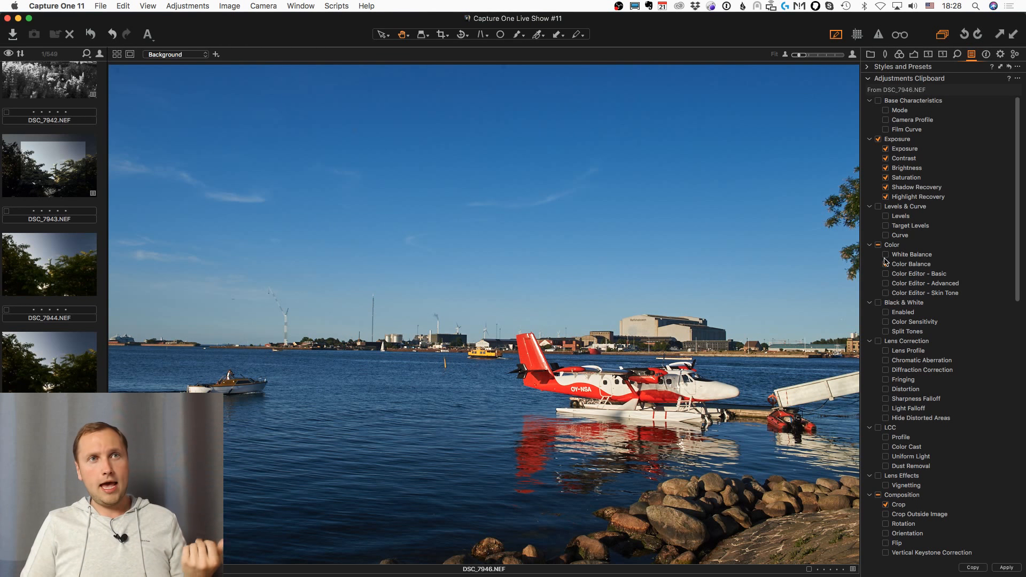
{"action": "left_click", "coordinate": [886, 264]}
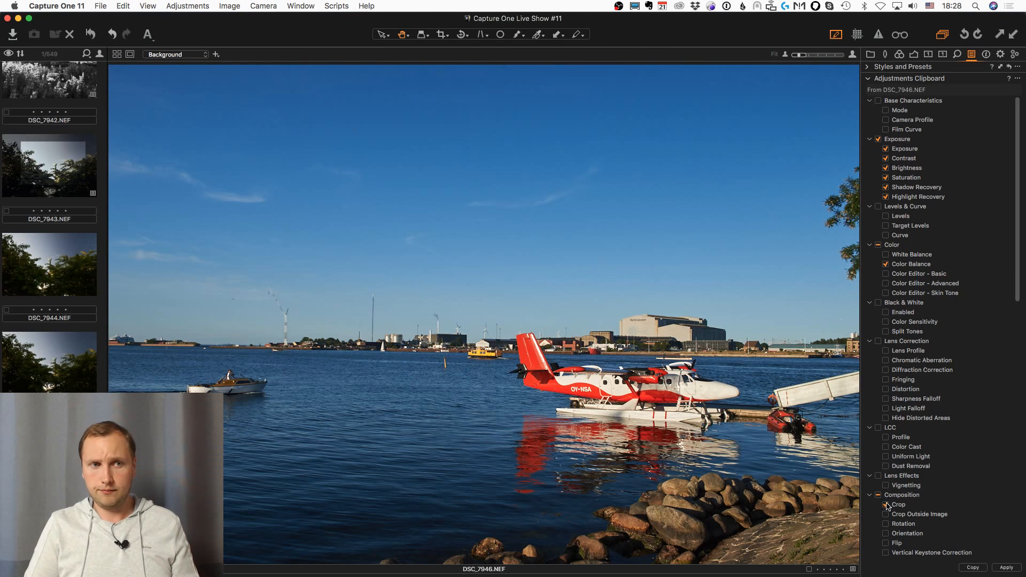
{"action": "left_click", "coordinate": [1018, 79]}
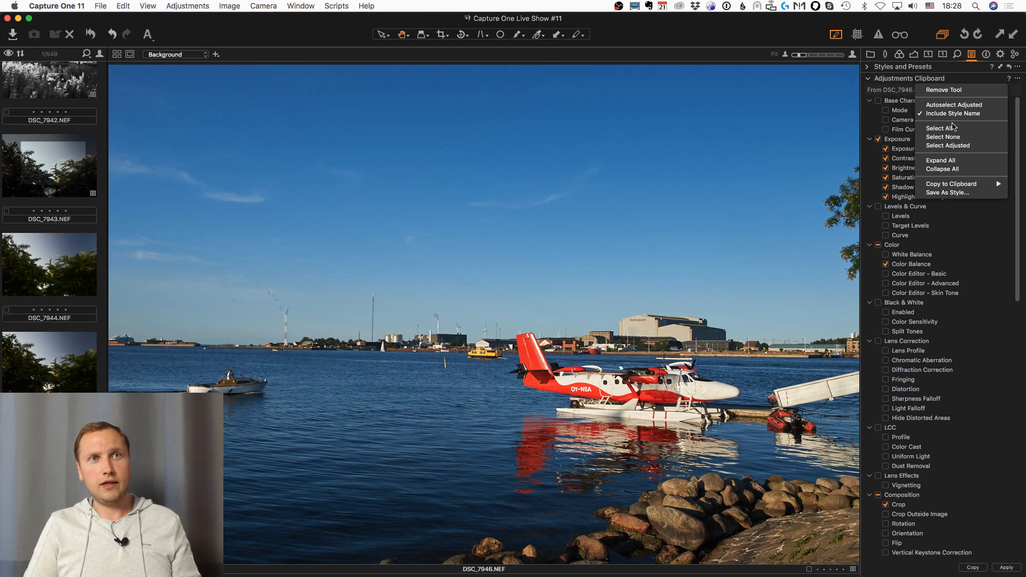
{"action": "left_click", "coordinate": [973, 132]}
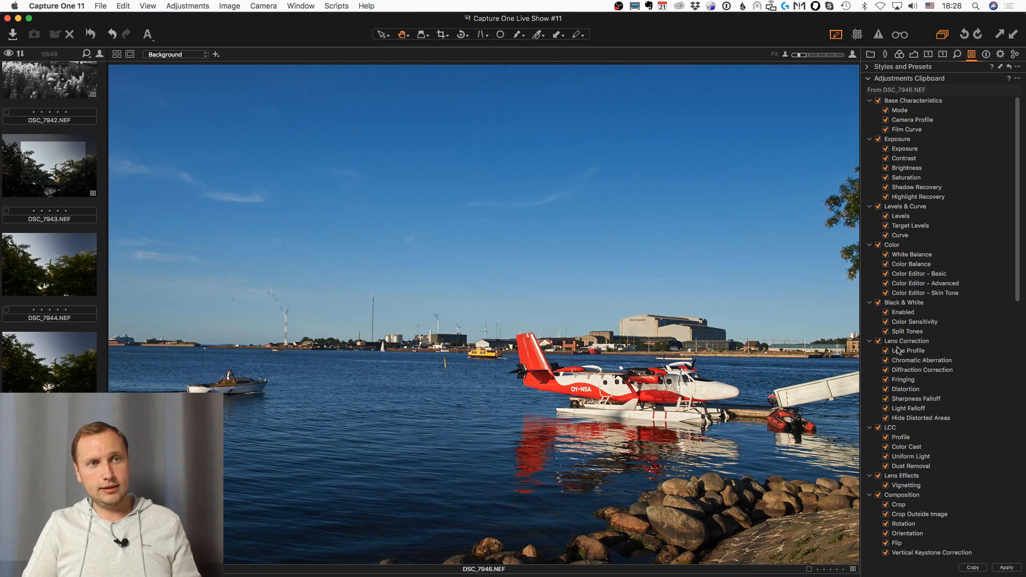
{"action": "left_click", "coordinate": [896, 492]}
Limit the Details group of the Adjustments Clipboard to Sharpening Amount, Sharpening Radius and Sharpening Threshold.
{"action": "scroll", "coordinate": [896, 492], "scroll_direction": "down", "scroll_amount": 5}
{"action": "scroll", "coordinate": [896, 492], "scroll_direction": "down", "scroll_amount": 1}
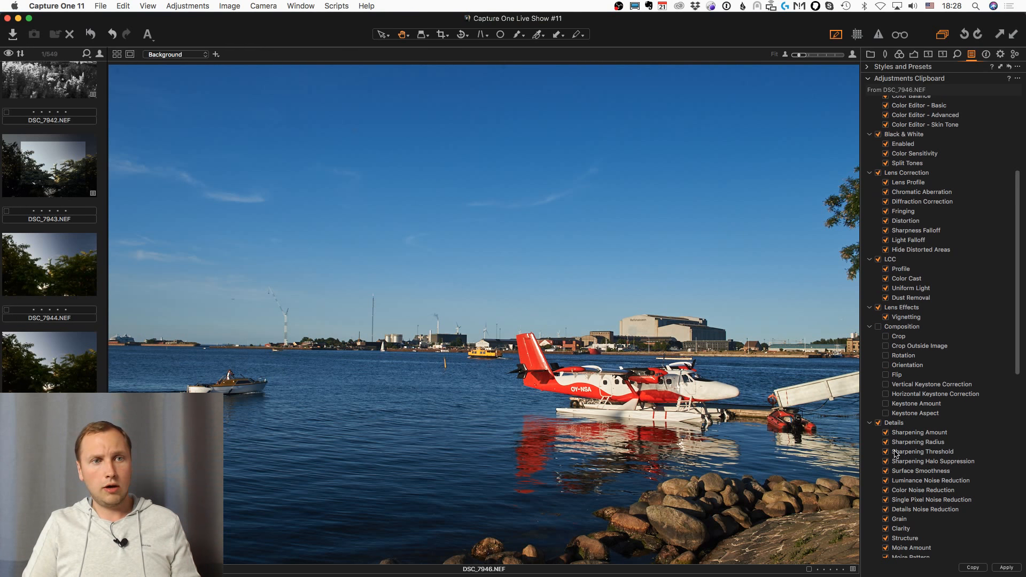
{"action": "left_click", "coordinate": [896, 424]}
{"action": "left_click", "coordinate": [886, 432]}
{"action": "left_click", "coordinate": [886, 442]}
{"action": "left_click", "coordinate": [885, 452]}
Exclude the Metadata and Base Characteristics groups from the Adjustments Clipboard.
{"action": "scroll", "coordinate": [886, 453], "scroll_direction": "down", "scroll_amount": 3}
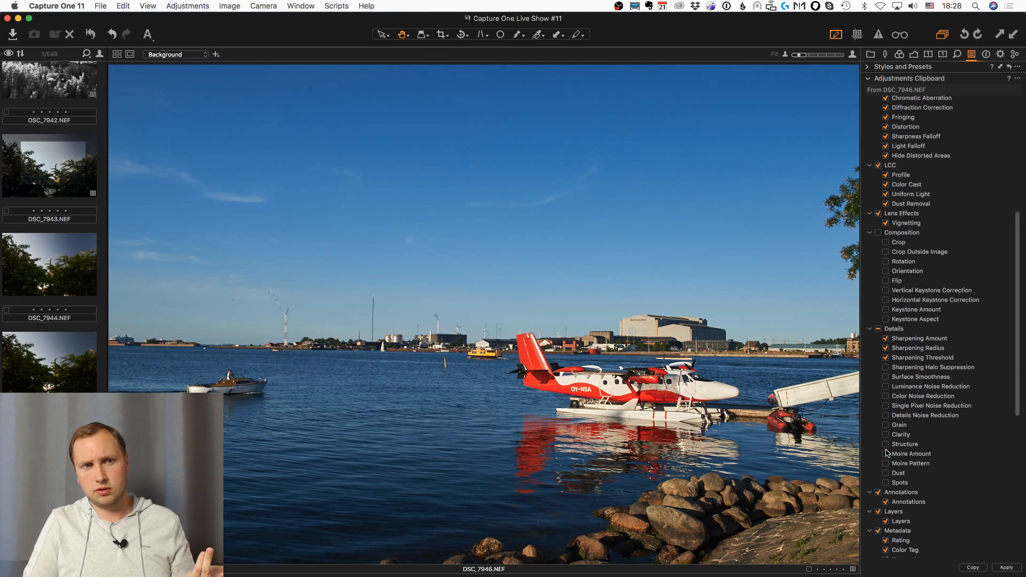
{"action": "scroll", "coordinate": [887, 454], "scroll_direction": "down", "scroll_amount": 4}
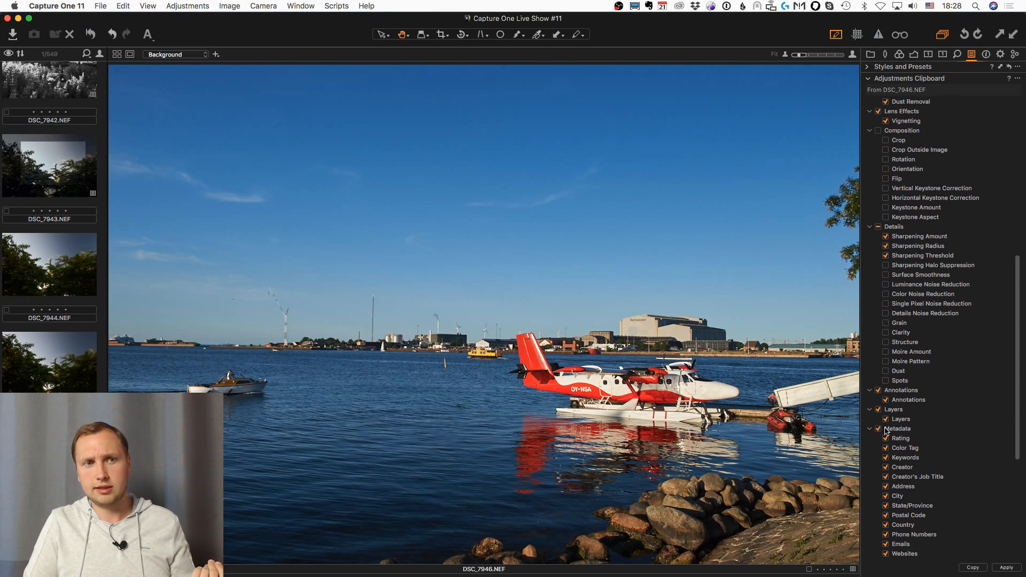
{"action": "left_click", "coordinate": [886, 430]}
{"action": "scroll", "coordinate": [887, 427], "scroll_direction": "down", "scroll_amount": 2}
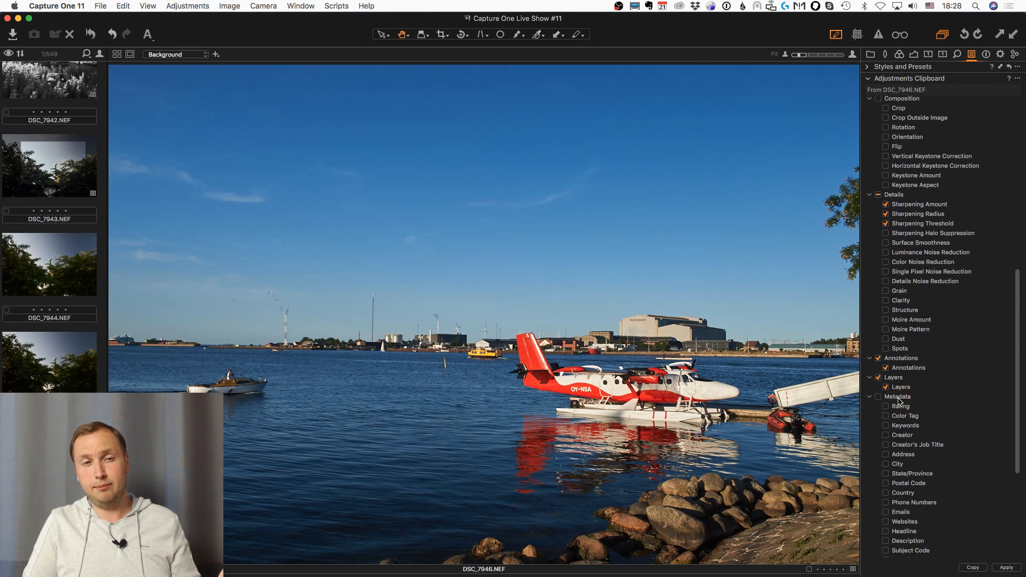
{"action": "scroll", "coordinate": [901, 421], "scroll_direction": "up", "scroll_amount": 10}
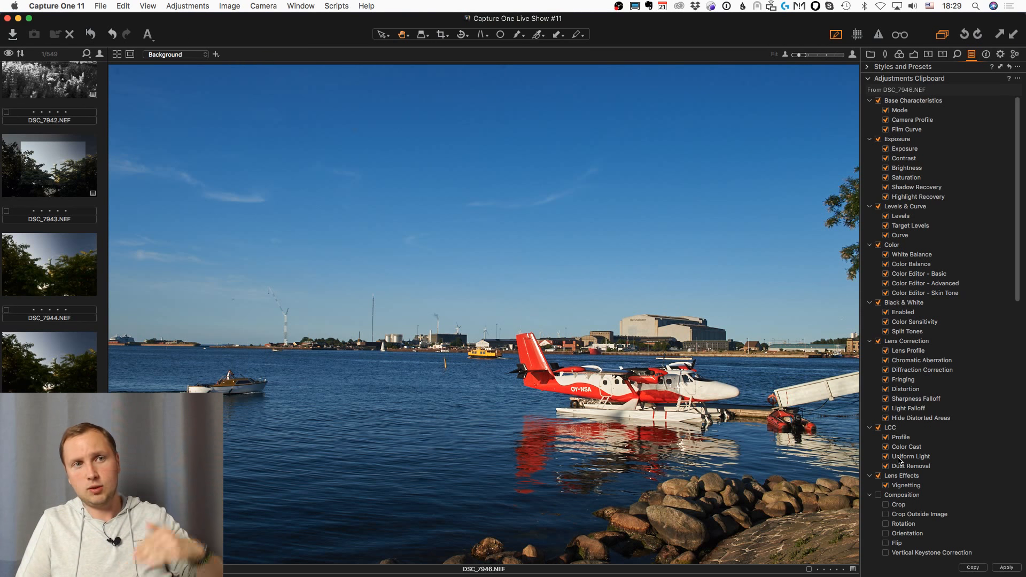
{"action": "left_click", "coordinate": [878, 101]}
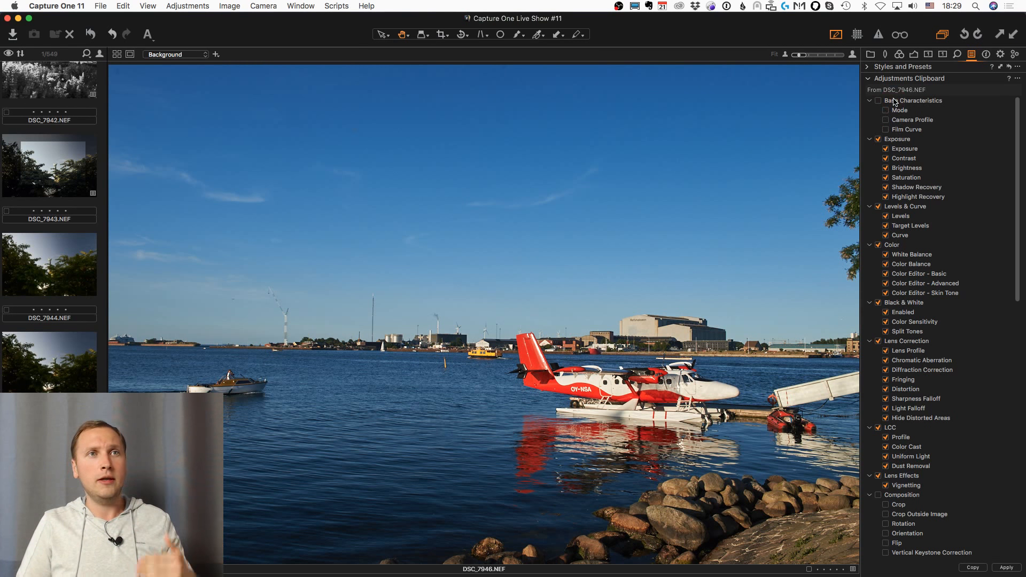
Select the four photos DSC_7948.NEF to DSC_7951.NEF and show them together in the multi view.
{"action": "scroll", "coordinate": [64, 267], "scroll_direction": "down", "scroll_amount": 5}
{"action": "left_click", "coordinate": [66, 357]}
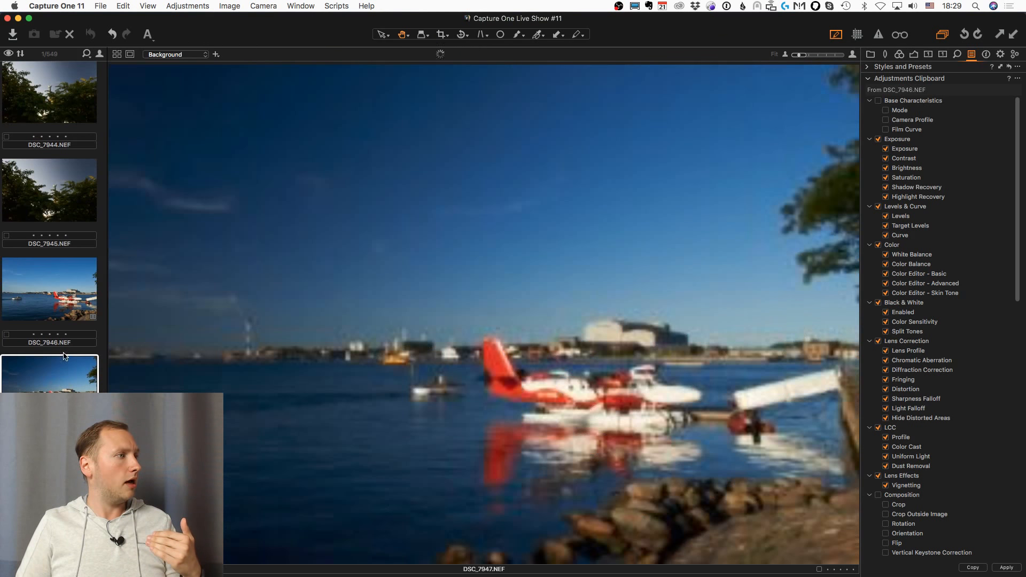
{"action": "key", "text": "Down"}
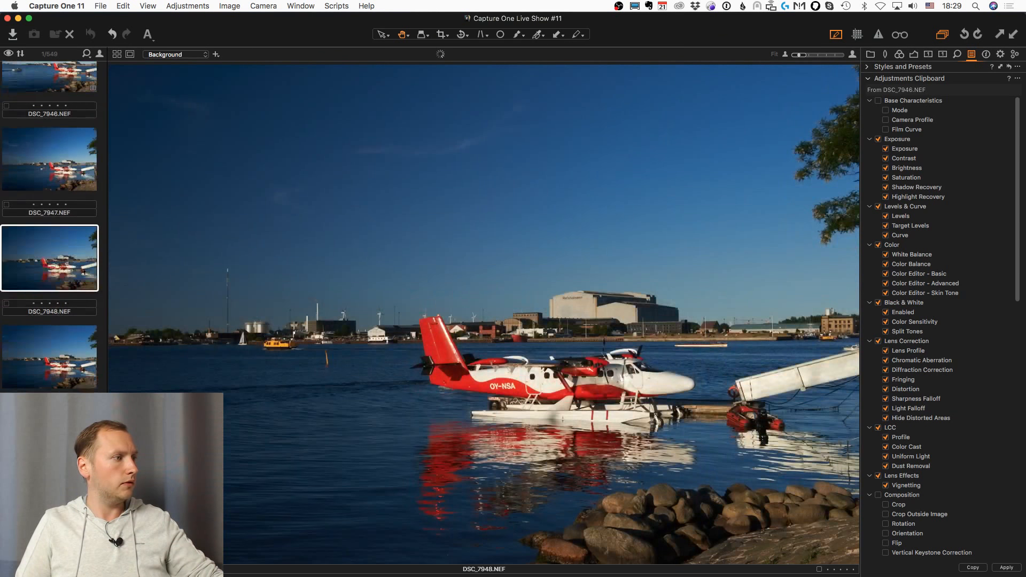
{"action": "scroll", "coordinate": [64, 406], "scroll_direction": "down", "scroll_amount": 2}
{"action": "left_click", "coordinate": [64, 401], "text": "shift"}
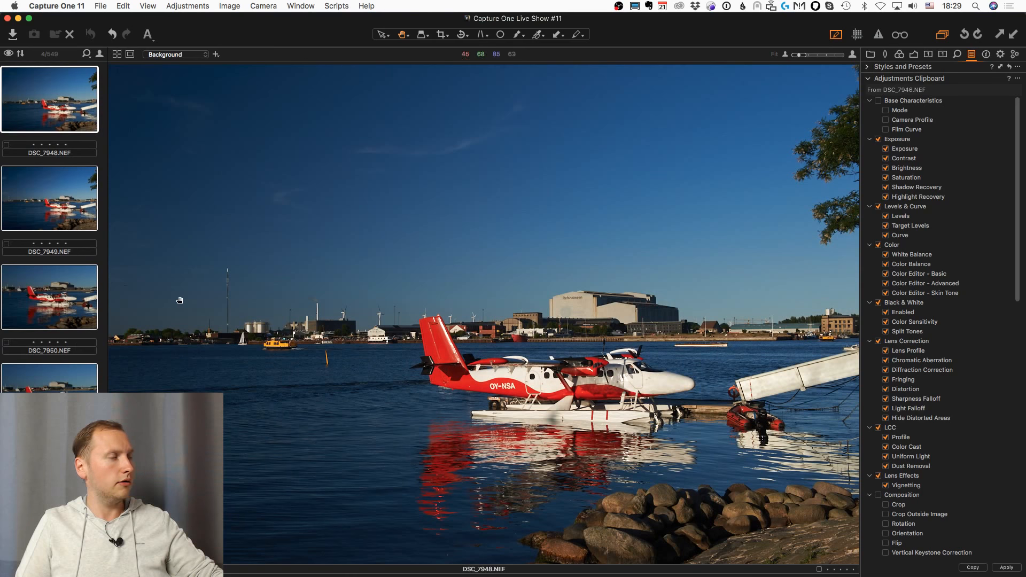
{"action": "left_click", "coordinate": [116, 54]}
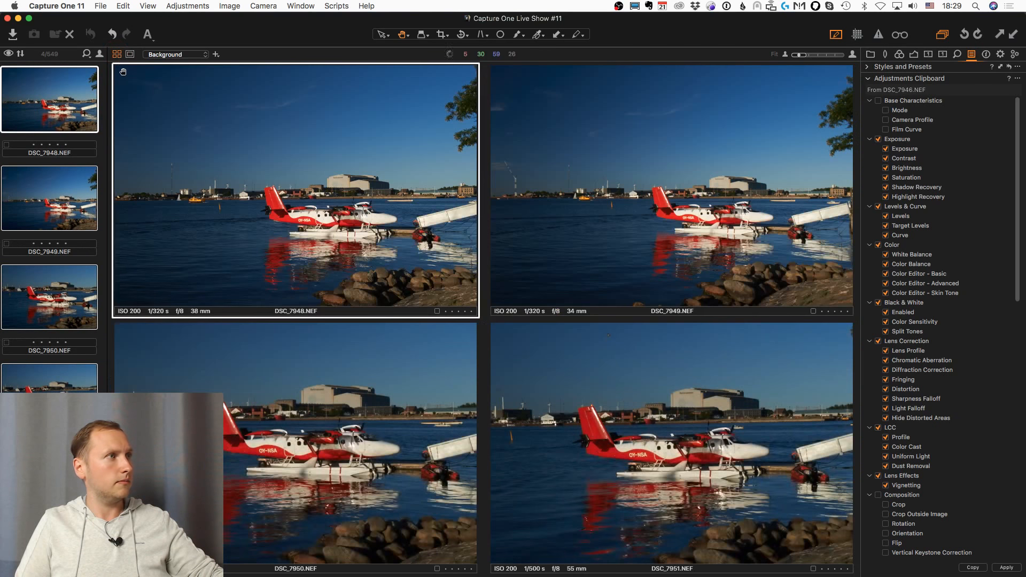
Set DSC_7948.NEF to Exposure 0.42, Contrast 8, Saturation -16 and Highlight 68, and shape its Luma curve with darker shadows and brighter midtones.
{"action": "left_click", "coordinate": [914, 54]}
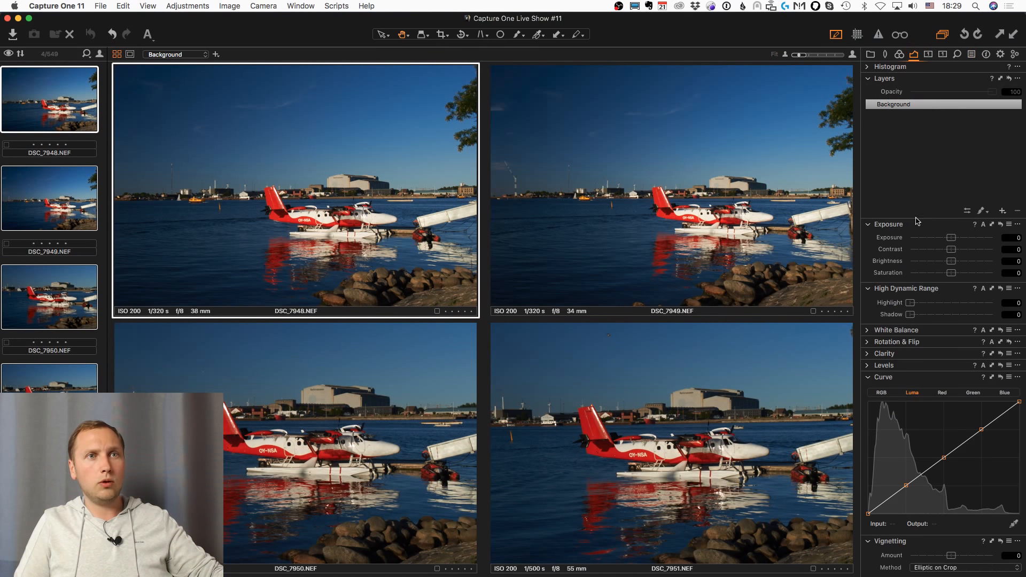
{"action": "left_click_drag", "start_coordinate": [951, 241], "coordinate": [956, 238]}
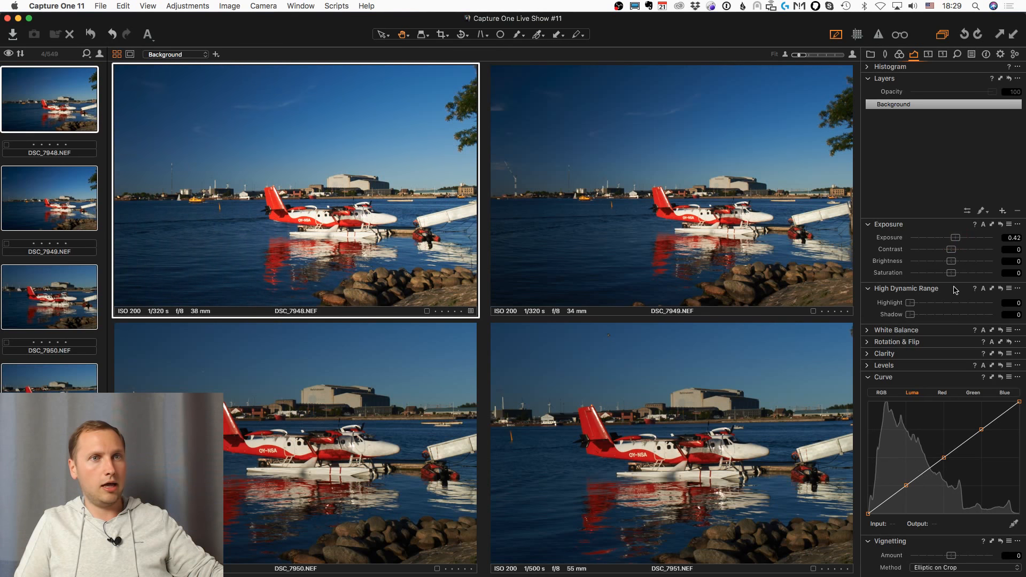
{"action": "left_click_drag", "start_coordinate": [910, 302], "coordinate": [967, 302]}
{"action": "left_click_drag", "start_coordinate": [951, 249], "coordinate": [938, 273]}
{"action": "left_click_drag", "start_coordinate": [906, 485], "coordinate": [907, 489]}
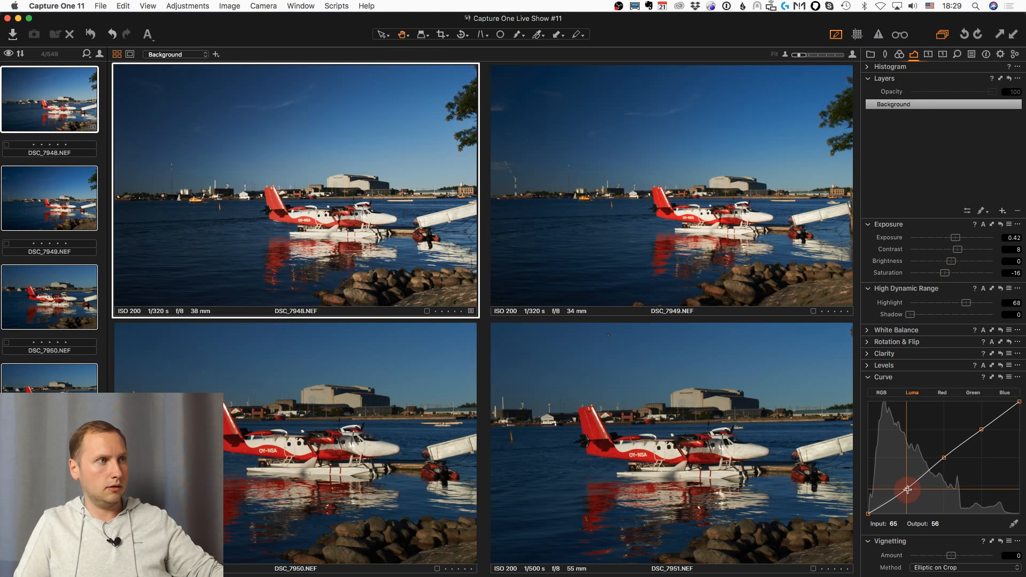
{"action": "left_click_drag", "start_coordinate": [941, 458], "coordinate": [942, 454]}
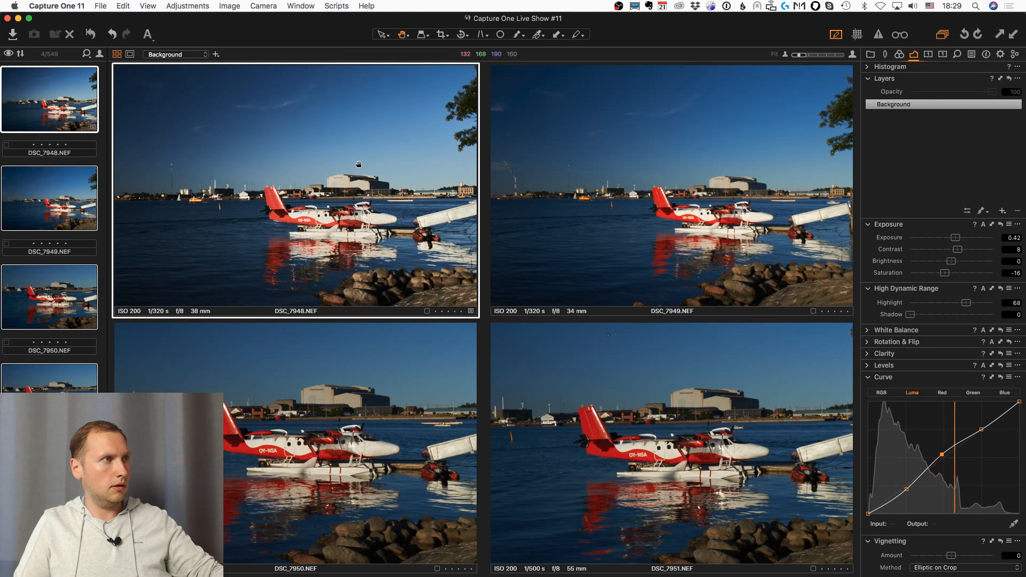
Crop DSC_7948.NEF to about 700 × 467 px around the seaplane.
{"action": "key", "text": "c"}
{"action": "left_click_drag", "start_coordinate": [235, 148], "coordinate": [478, 306]}
{"action": "left_click_drag", "start_coordinate": [372, 205], "coordinate": [371, 189]}
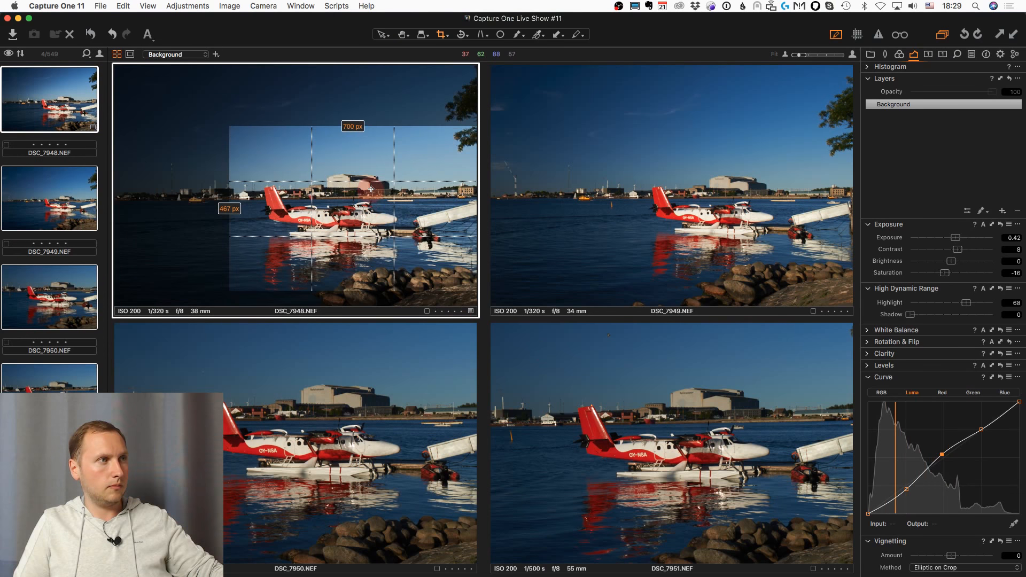
{"action": "key", "text": "h"}
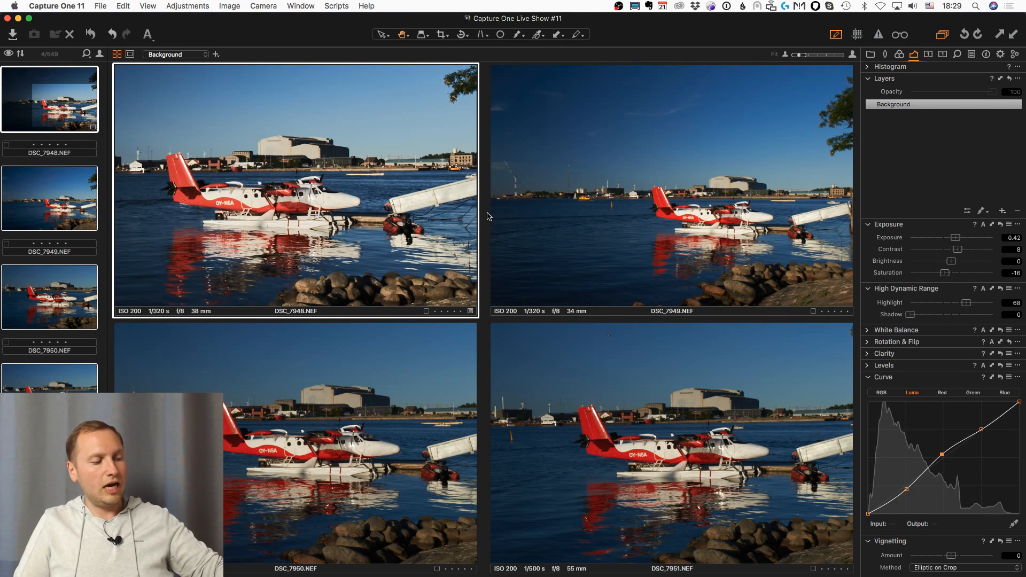
Copy the adjustments of DSC_7948.NEF and apply them to the other selected seaplane photos.
{"action": "key", "text": "super+shift+c"}
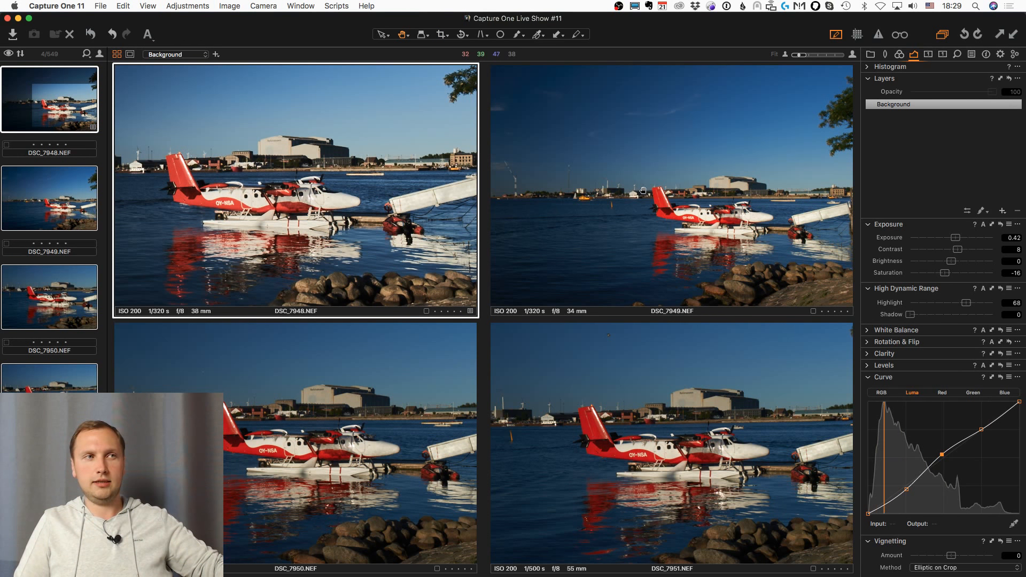
{"action": "key", "text": "super+shift+v"}
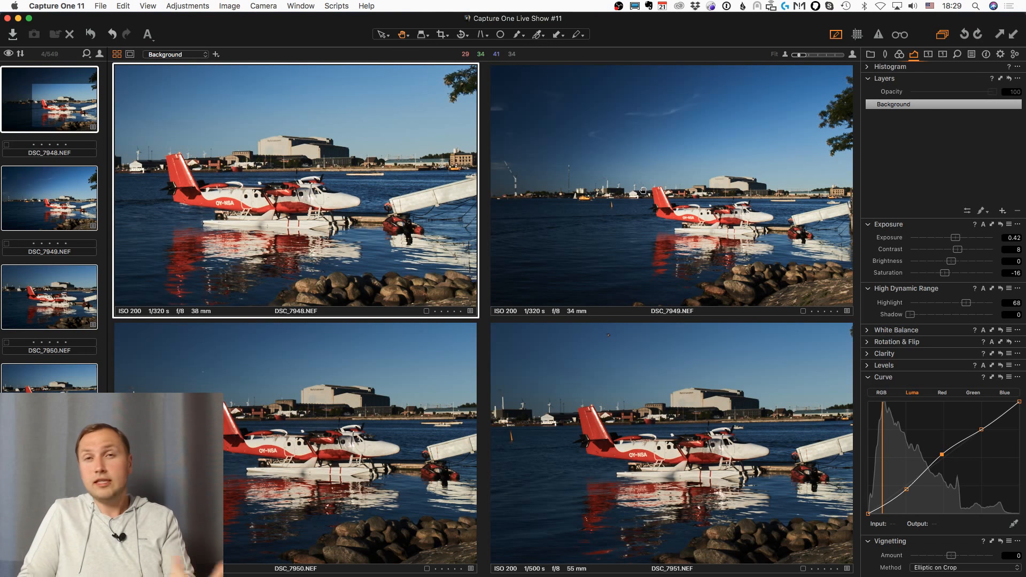
Apply the copied adjustments to DSC_7955.NEF and lower its Exposure to -0.09.
{"action": "scroll", "coordinate": [47, 262], "scroll_direction": "down", "scroll_amount": 10}
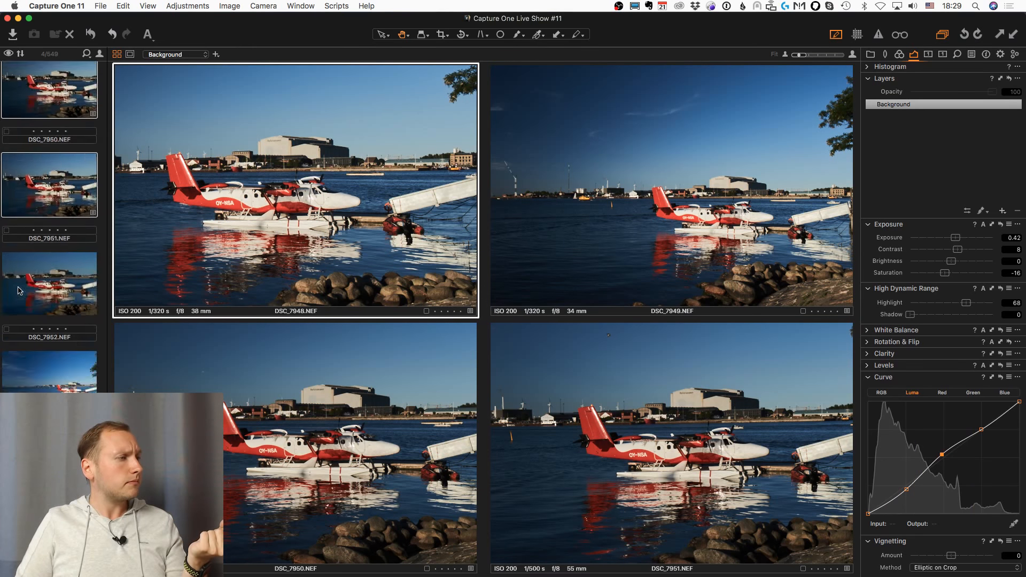
{"action": "left_click", "coordinate": [53, 222]}
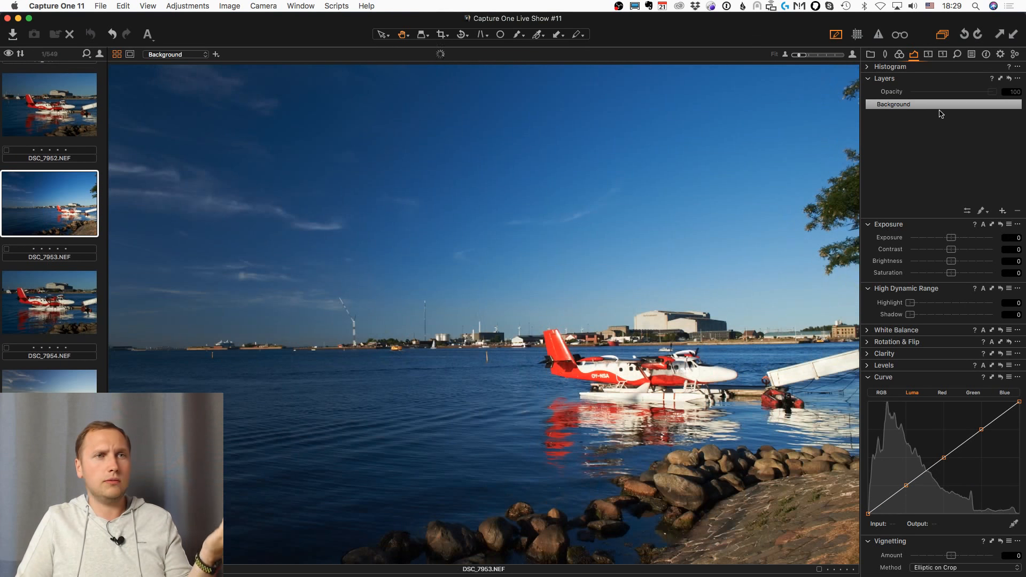
{"action": "scroll", "coordinate": [80, 275], "scroll_direction": "down", "scroll_amount": 8}
{"action": "left_click", "coordinate": [64, 138]}
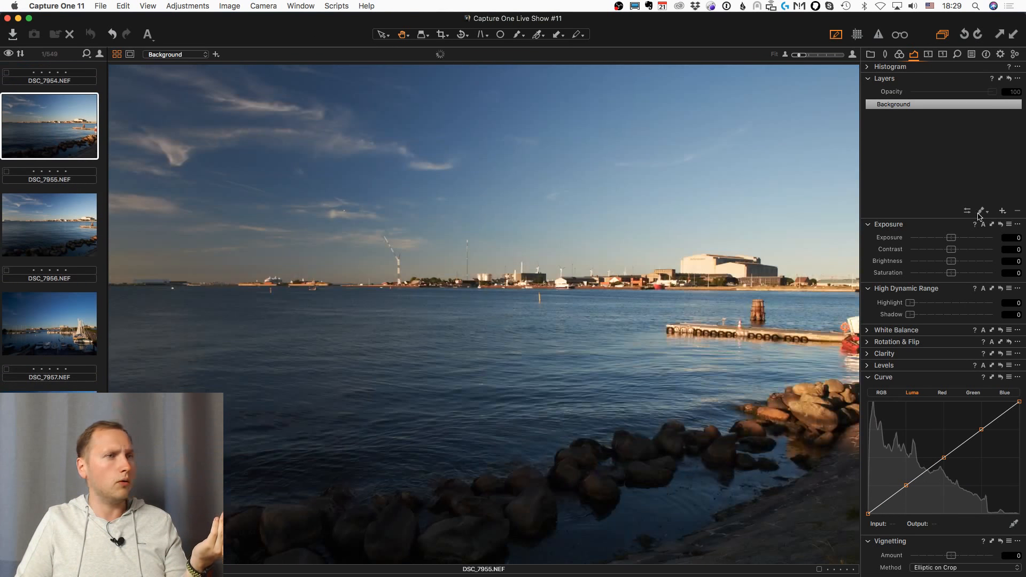
{"action": "key", "text": "super+shift+v"}
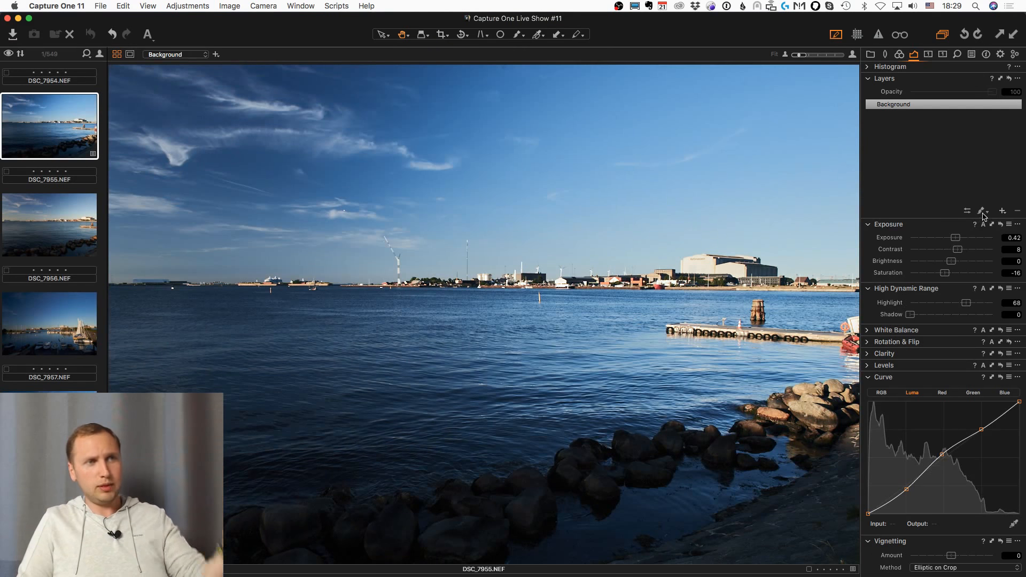
{"action": "left_click_drag", "start_coordinate": [959, 238], "coordinate": [955, 242]}
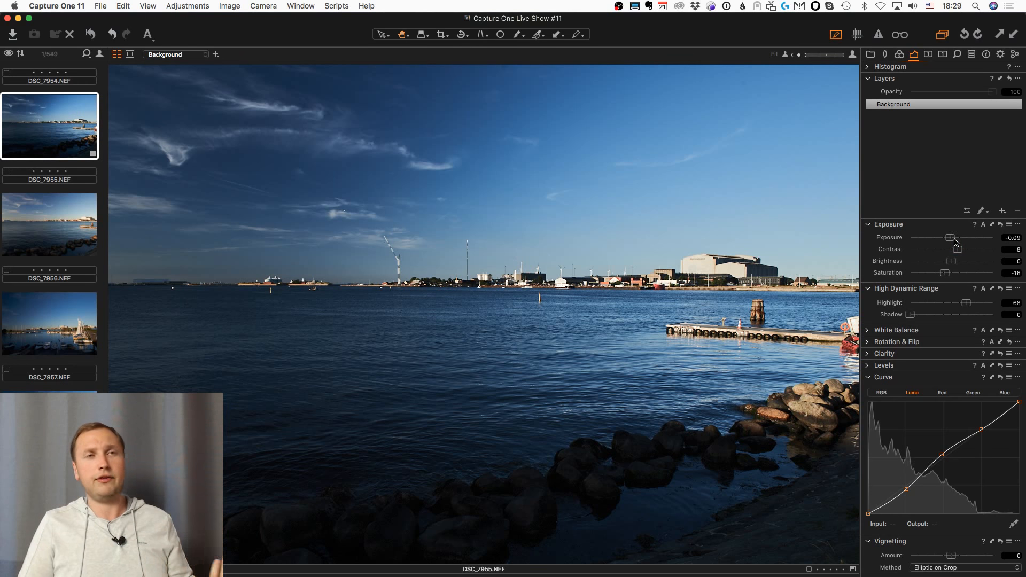
Review which adjustments are ticked in the Adjustments Clipboard and which selection options it offers.
{"action": "left_click", "coordinate": [970, 55]}
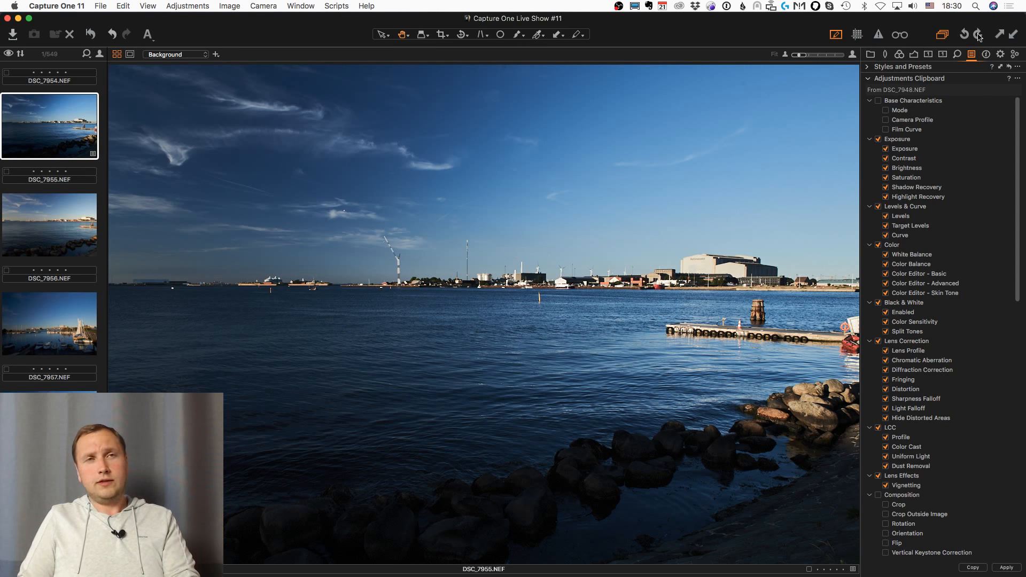
{"action": "left_click", "coordinate": [1017, 78]}
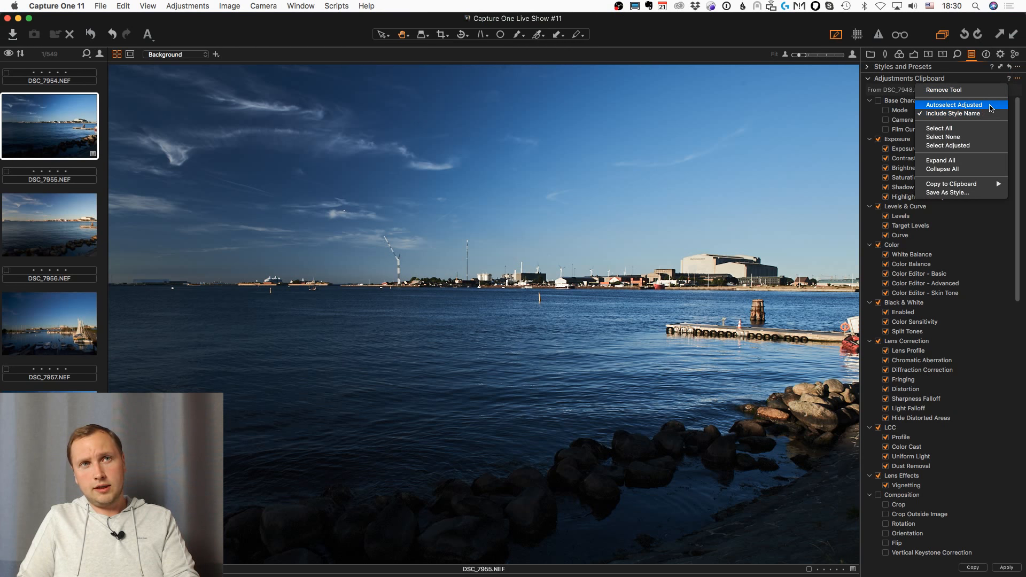
{"action": "left_click", "coordinate": [892, 574]}
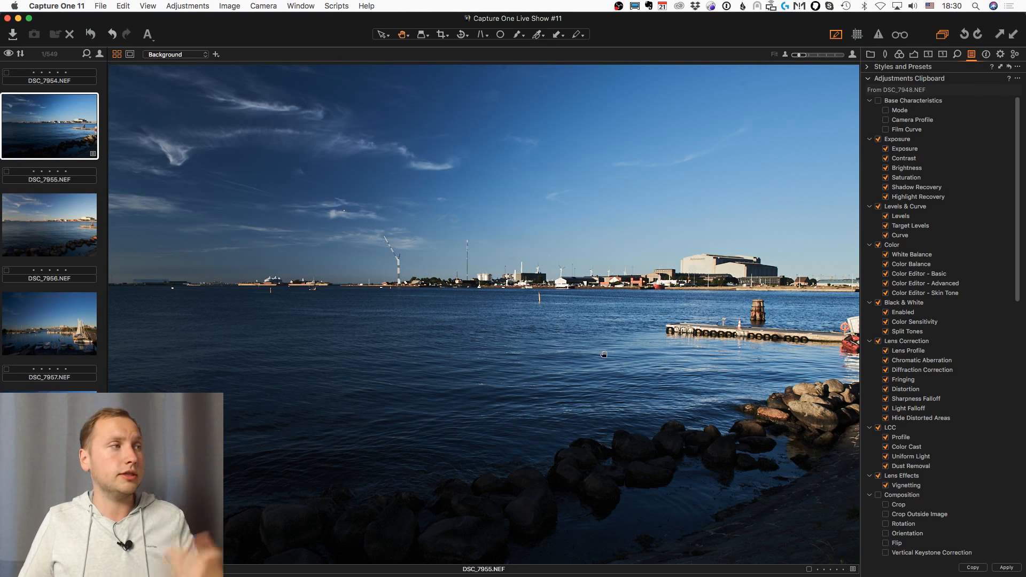
{"action": "scroll", "coordinate": [62, 300], "scroll_direction": "up", "scroll_amount": 10}
{"action": "key", "text": "super+a"}
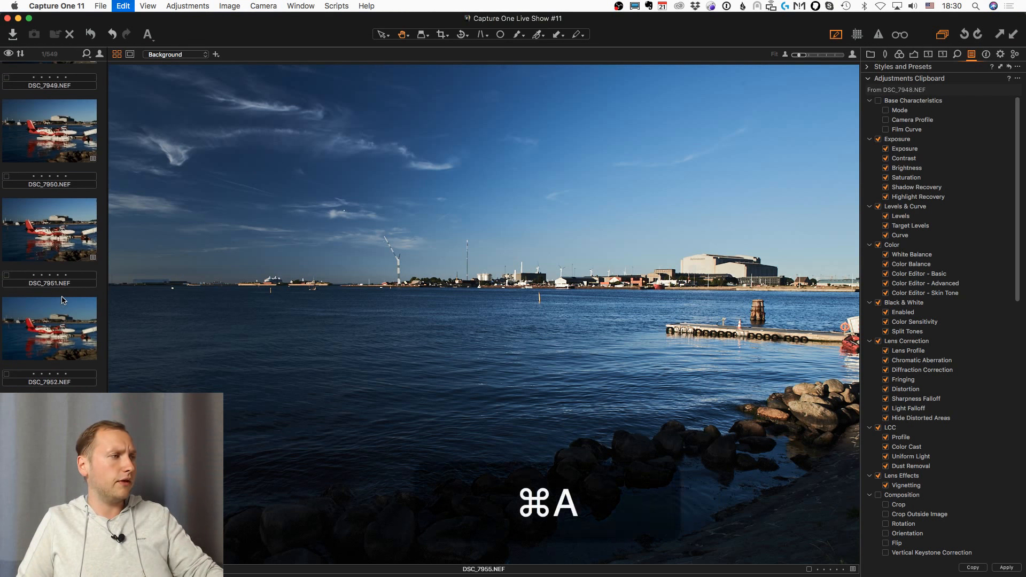
{"action": "scroll", "coordinate": [79, 290], "scroll_direction": "up", "scroll_amount": 3}
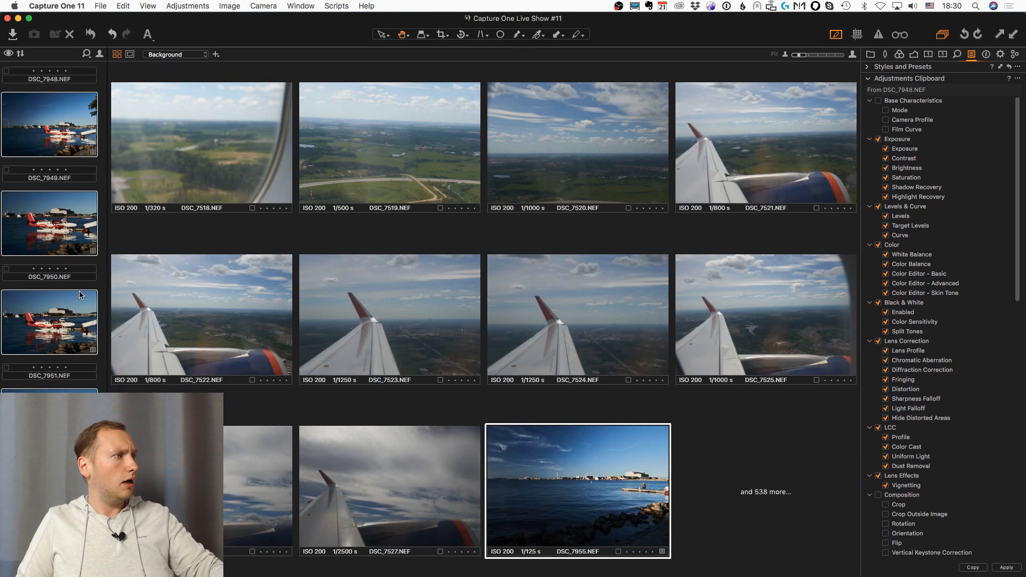
{"action": "left_click", "coordinate": [75, 323], "text": "super"}
{"action": "left_click", "coordinate": [74, 323]}
Set DSC_7959.NEF to Exposure 0.2, Contrast 6, Highlight 30 and Shadow 5, and move its Luma curve's shadow point to Input 63, Output 58.
{"action": "scroll", "coordinate": [73, 325], "scroll_direction": "down", "scroll_amount": 15}
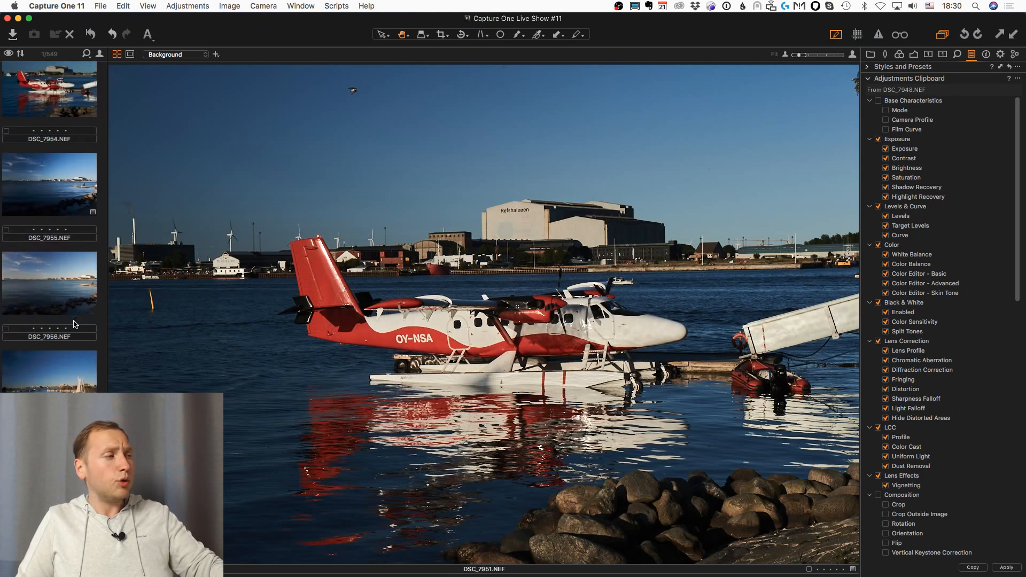
{"action": "scroll", "coordinate": [73, 324], "scroll_direction": "up", "scroll_amount": 2}
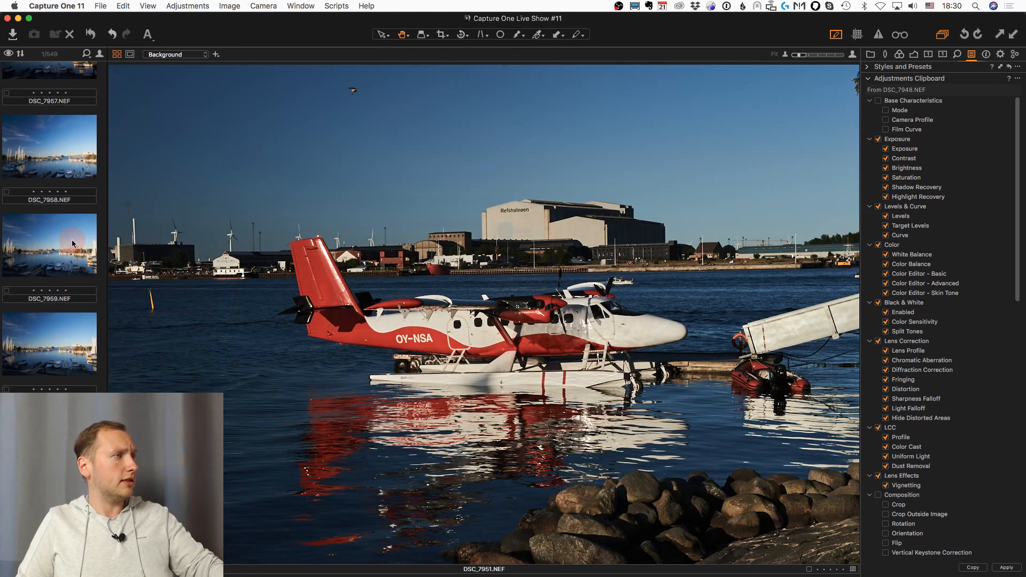
{"action": "left_click", "coordinate": [77, 238]}
{"action": "left_click", "coordinate": [915, 55]}
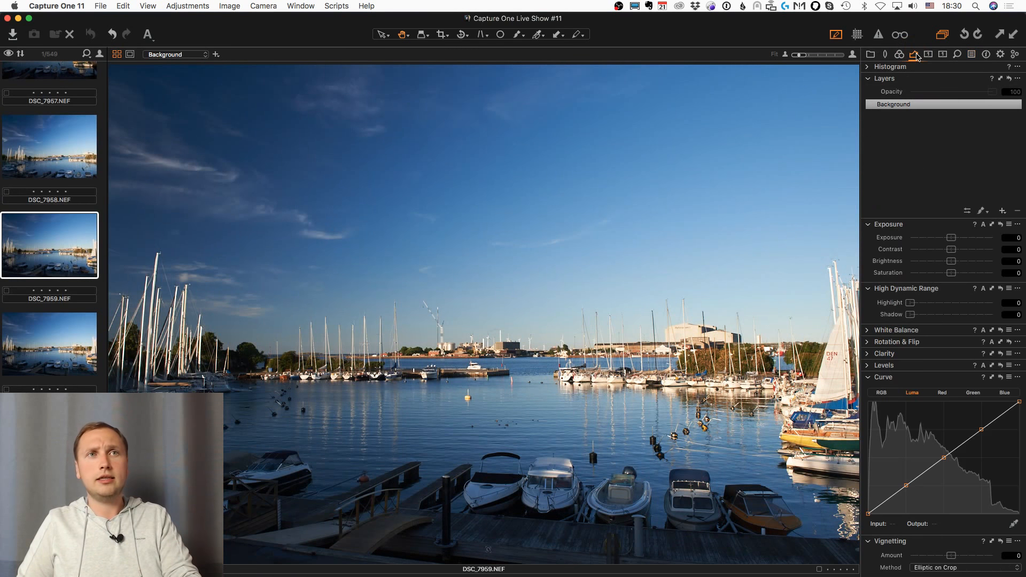
{"action": "left_click_drag", "start_coordinate": [951, 237], "coordinate": [958, 252]}
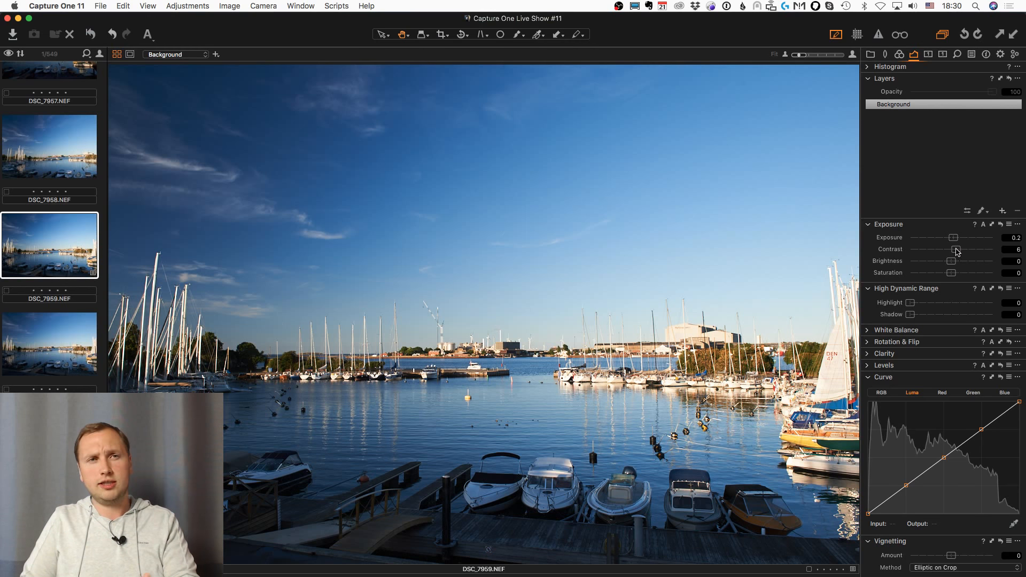
{"action": "left_click_drag", "start_coordinate": [950, 302], "coordinate": [914, 315]}
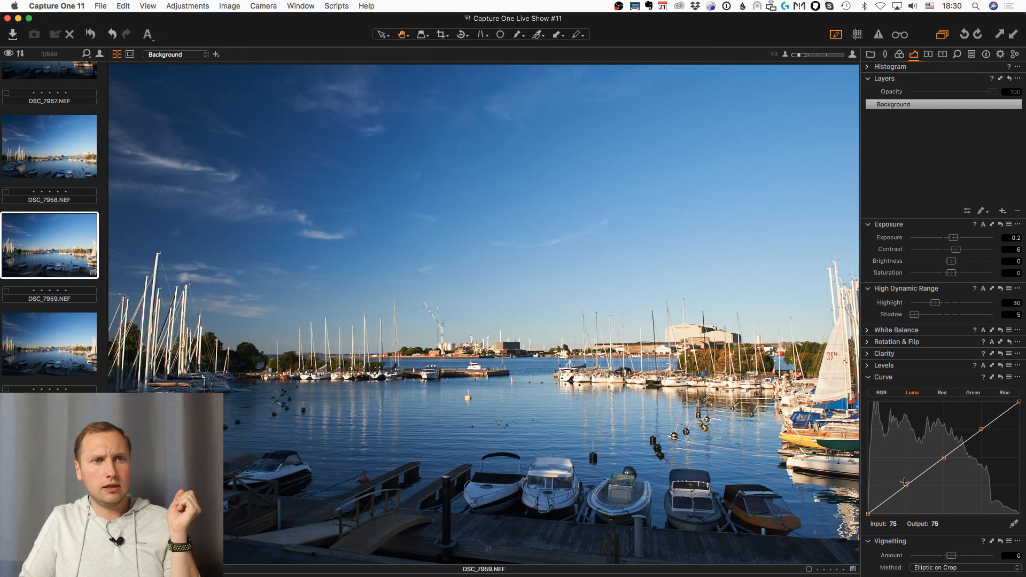
{"action": "left_click_drag", "start_coordinate": [904, 485], "coordinate": [905, 488]}
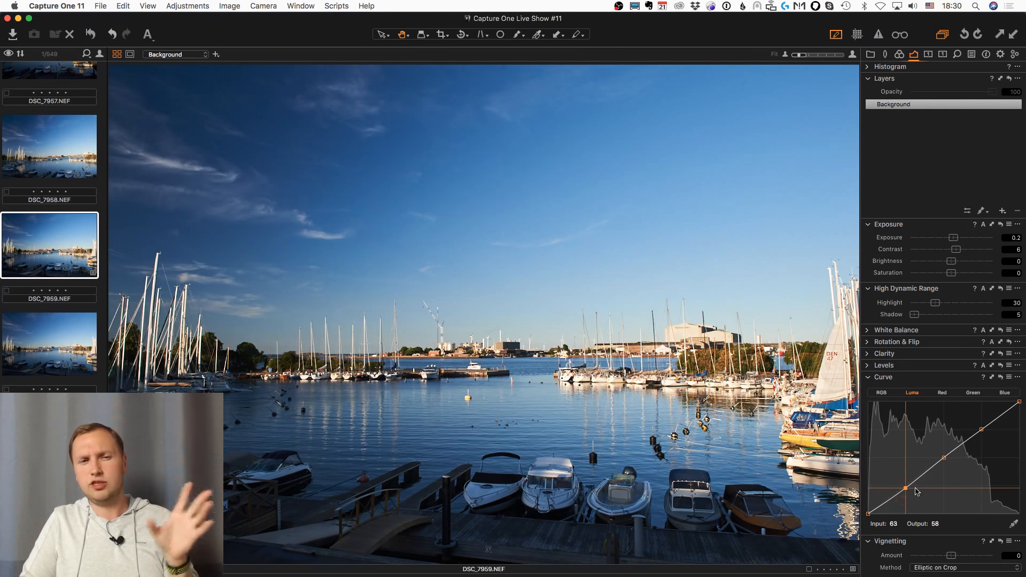
Set the Sharpening Amount of DSC_7959.NEF to 205 and its Noise Reduction Luminance and Color to 10.
{"action": "left_click", "coordinate": [959, 55]}
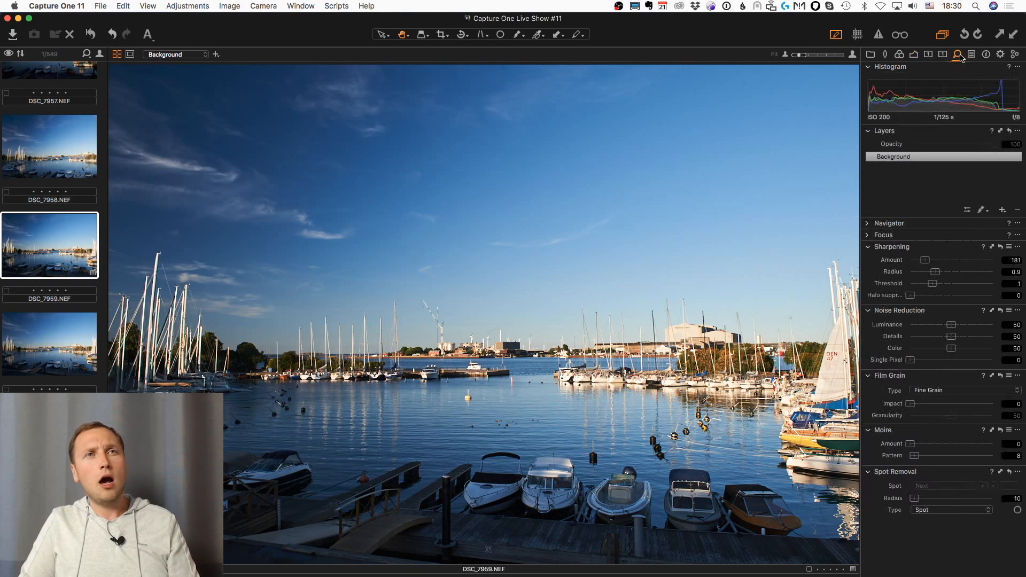
{"action": "left_click", "coordinate": [1018, 260]}
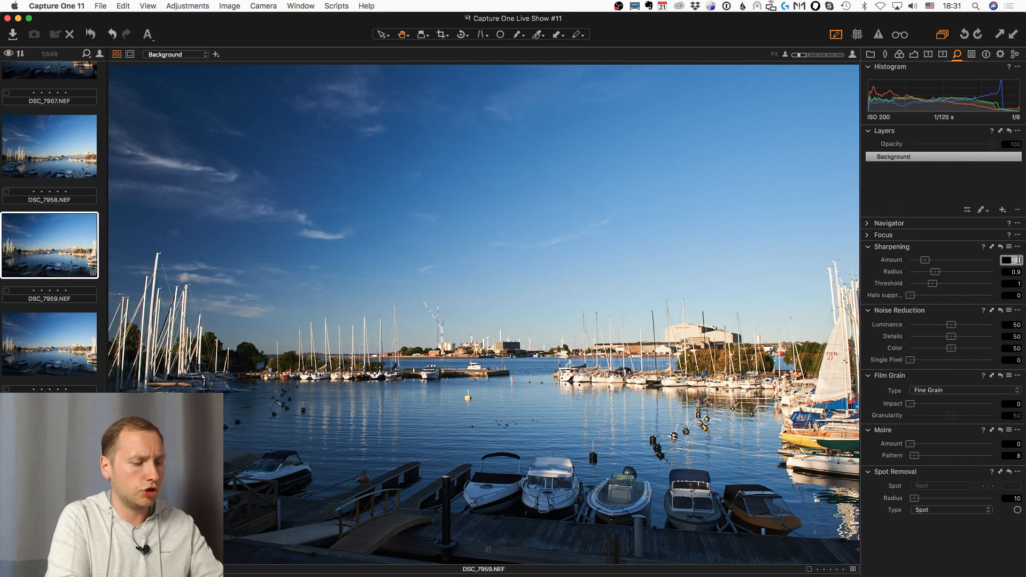
{"action": "type", "text": "205"}
{"action": "key", "text": "Return"}
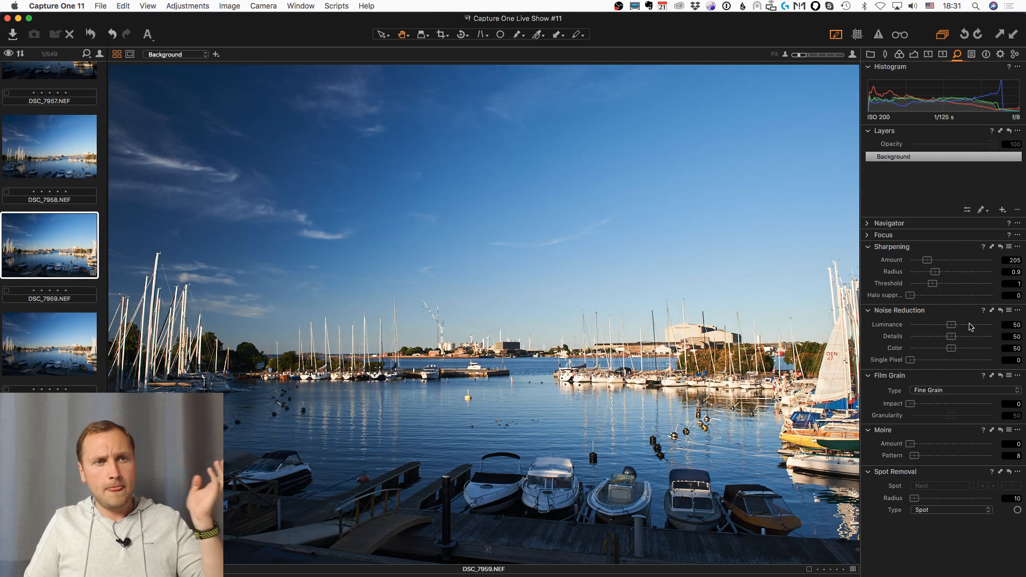
{"action": "left_click_drag", "start_coordinate": [951, 325], "coordinate": [924, 330]}
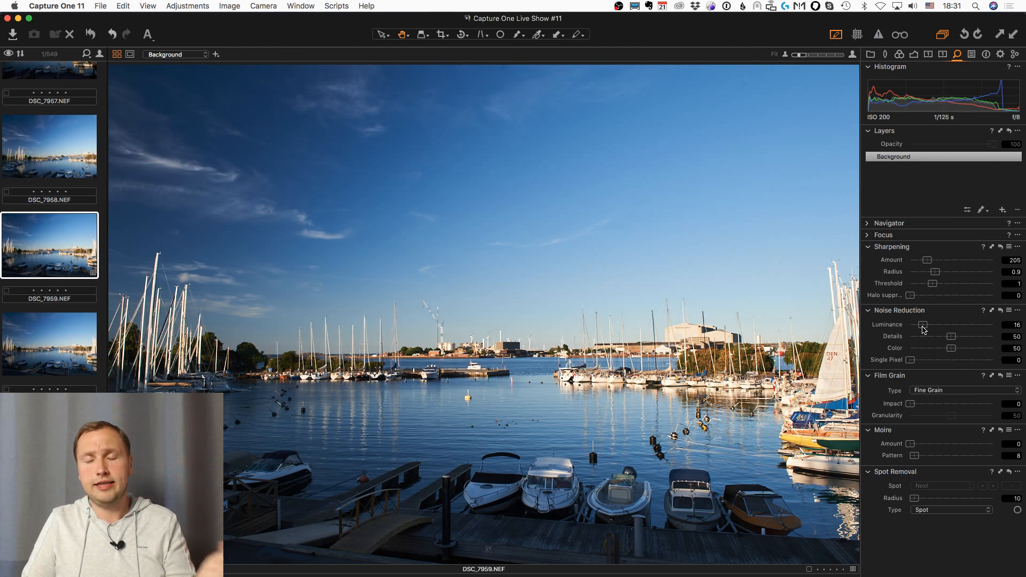
{"action": "left_click_drag", "start_coordinate": [955, 353], "coordinate": [919, 324]}
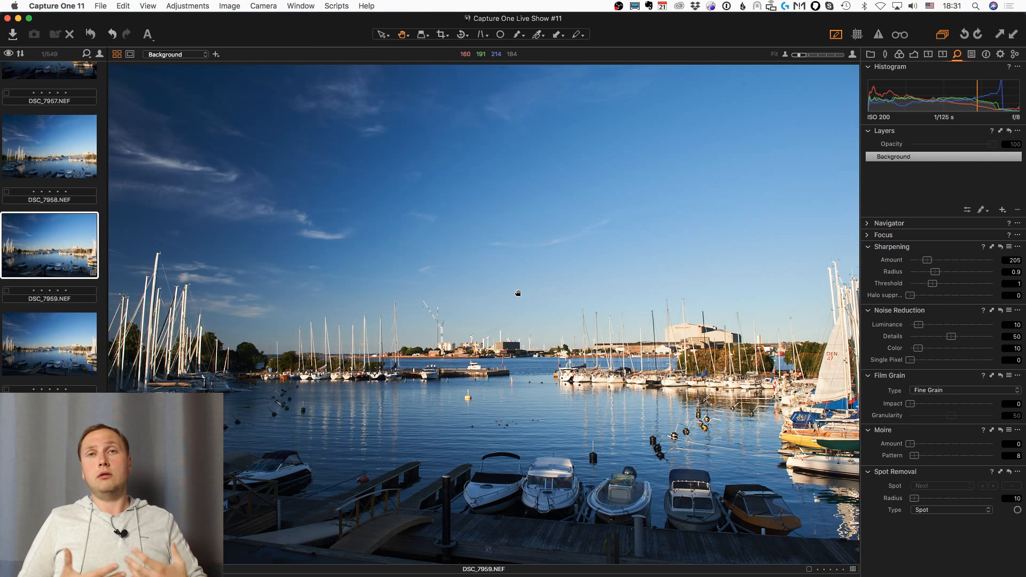
Copy the adjustments of DSC_7959.NEF and apply them to all photos in the browser.
{"action": "key", "text": "shift+super+c"}
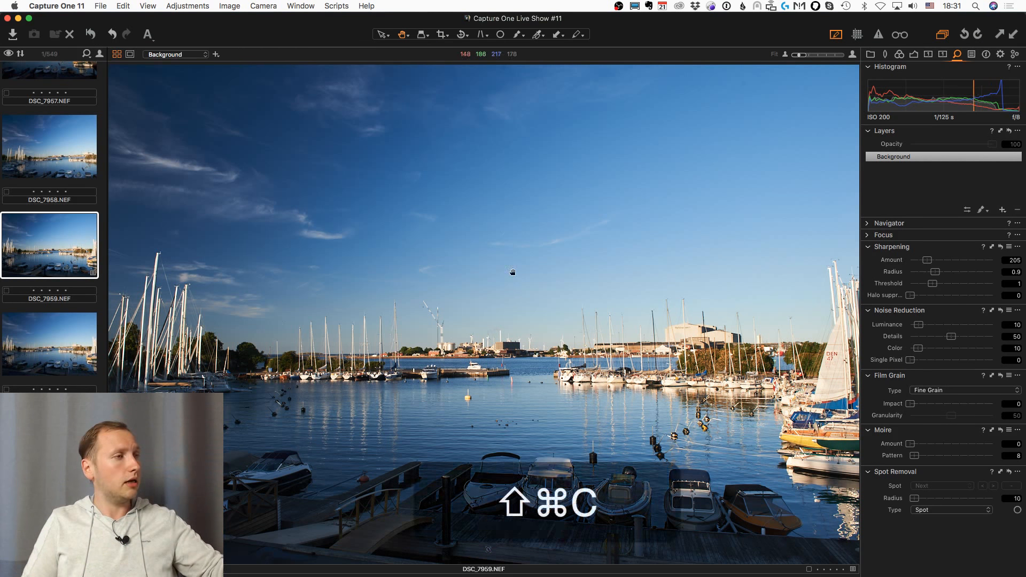
{"action": "key", "text": "super+a"}
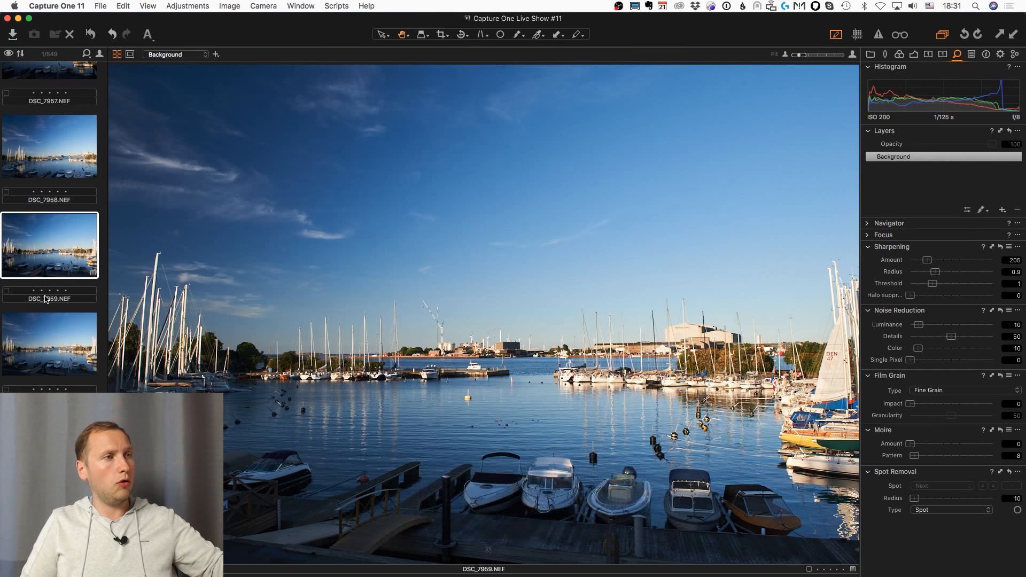
{"action": "key", "text": "shift+super+v"}
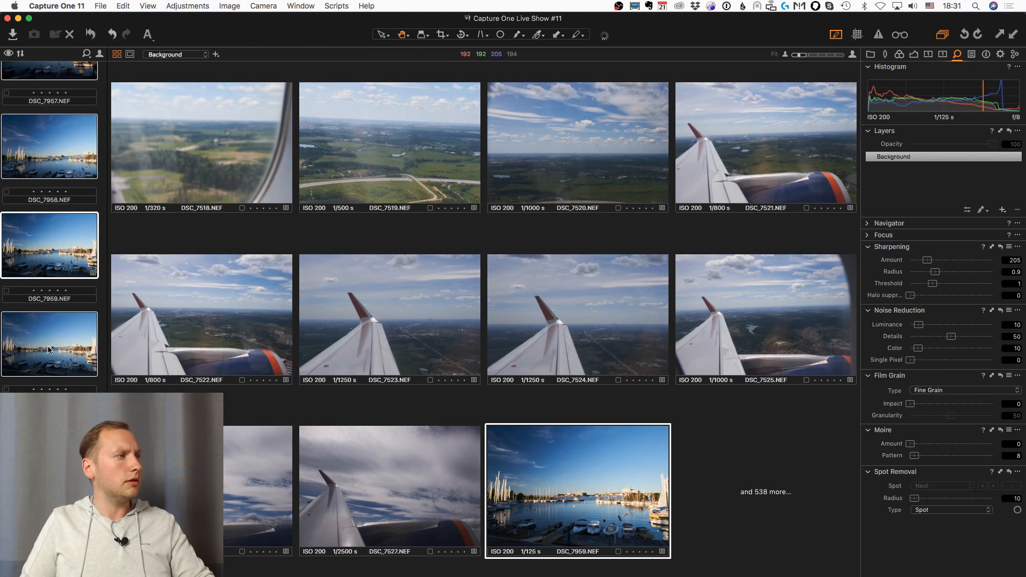
Select all photos in the browser again and reset their adjustments.
{"action": "left_click", "coordinate": [62, 368]}
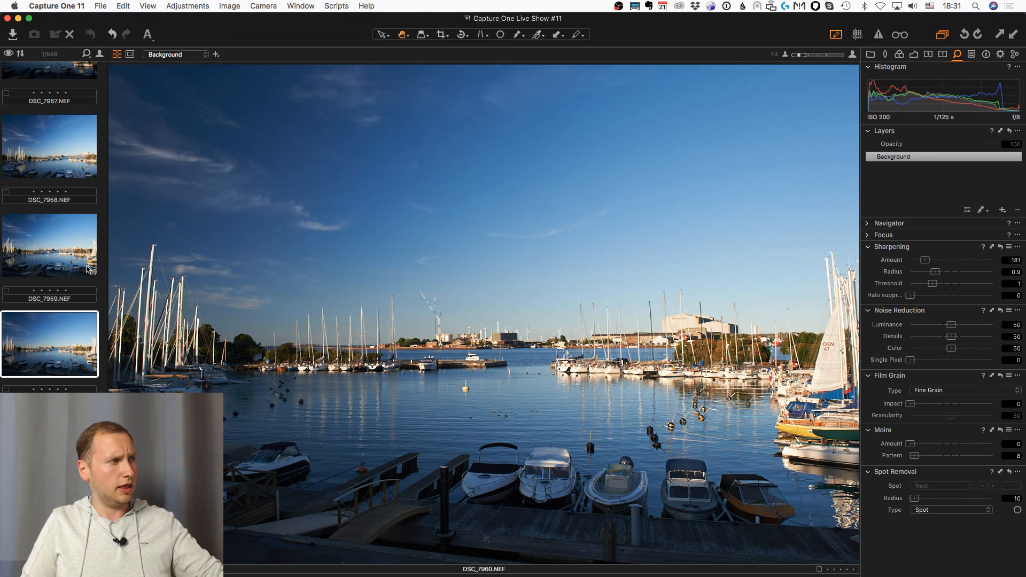
{"action": "left_click", "coordinate": [75, 252]}
{"action": "left_click", "coordinate": [68, 356]}
{"action": "key", "text": "super+a"}
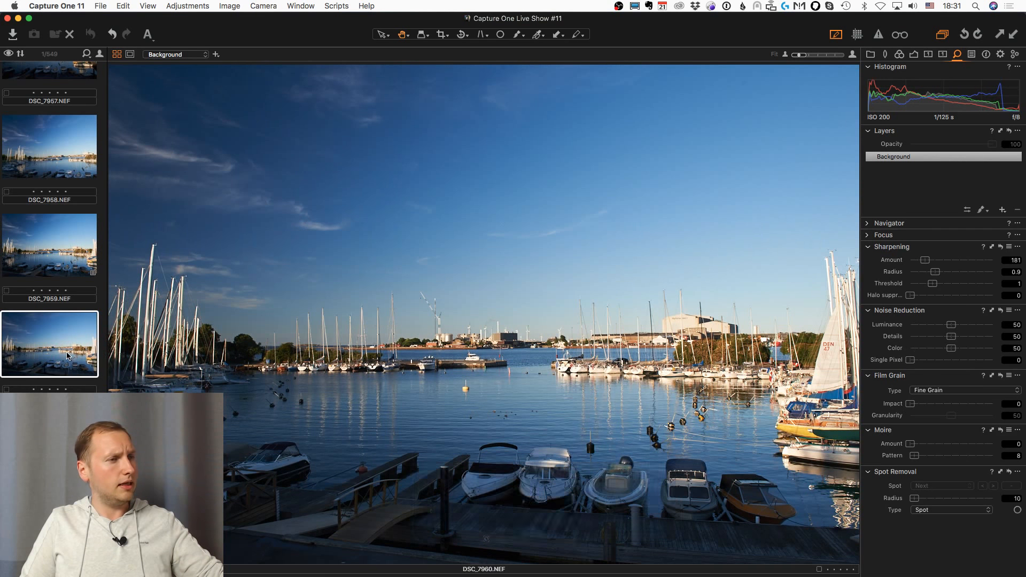
{"action": "key", "text": "super+r"}
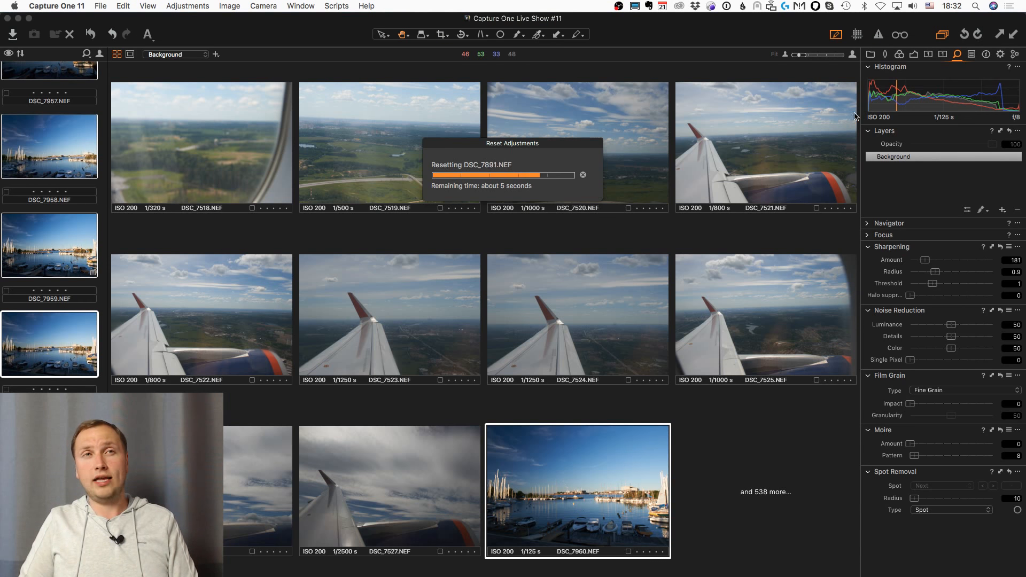
Exclude White Balance from the adjustments in the Adjustments Clipboard and display only DSC_7964.NEF.
{"action": "left_click", "coordinate": [971, 55]}
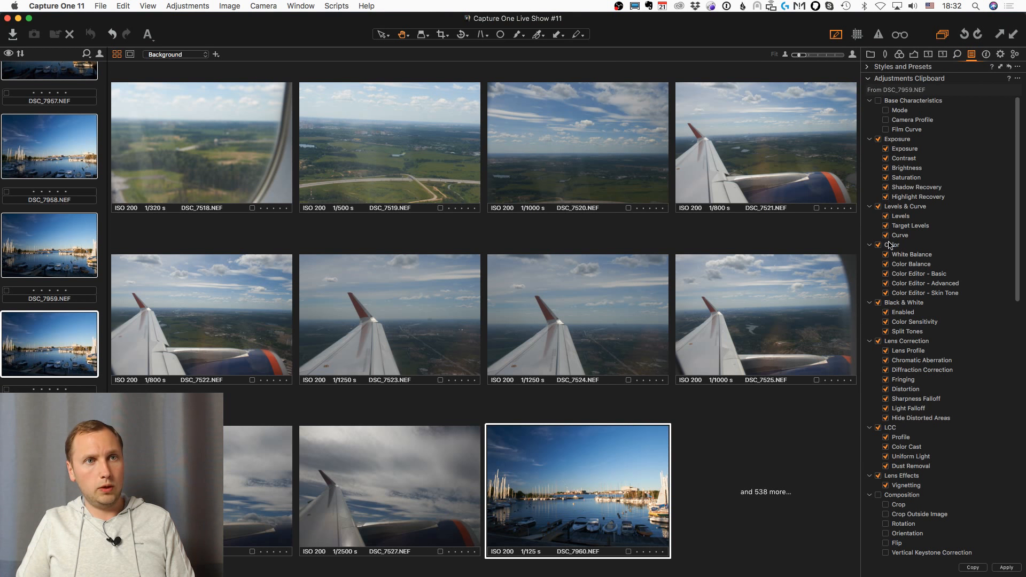
{"action": "left_click", "coordinate": [904, 255]}
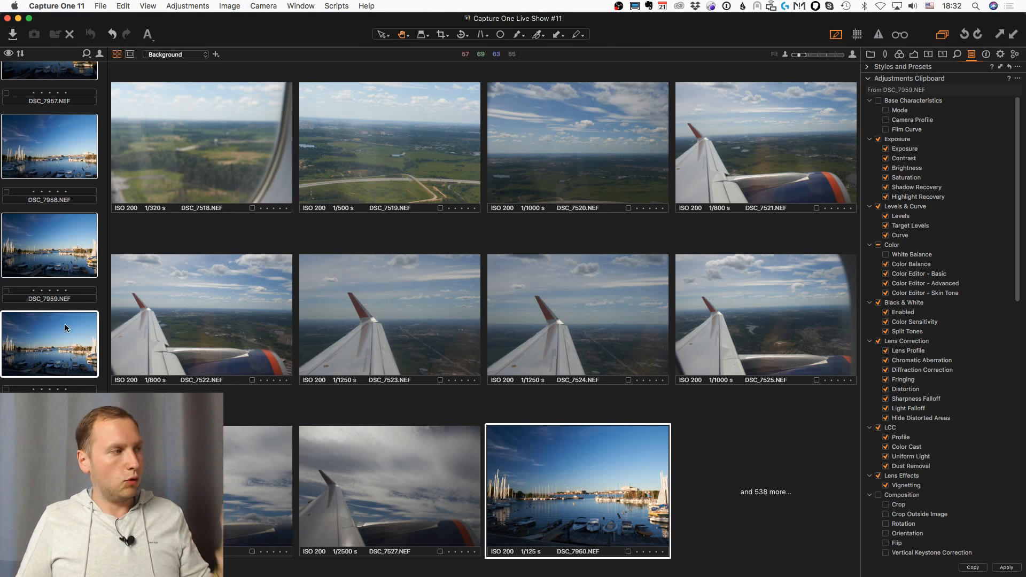
{"action": "scroll", "coordinate": [65, 328], "scroll_direction": "down", "scroll_amount": 6}
{"action": "scroll", "coordinate": [65, 392], "scroll_direction": "down", "scroll_amount": 6}
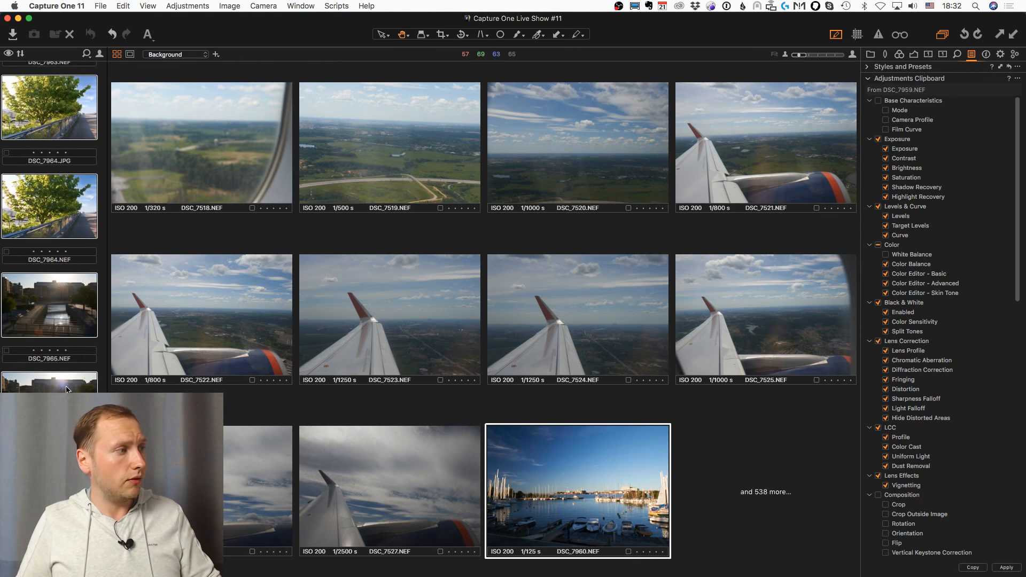
{"action": "left_click", "coordinate": [67, 389]}
{"action": "left_click", "coordinate": [73, 199]}
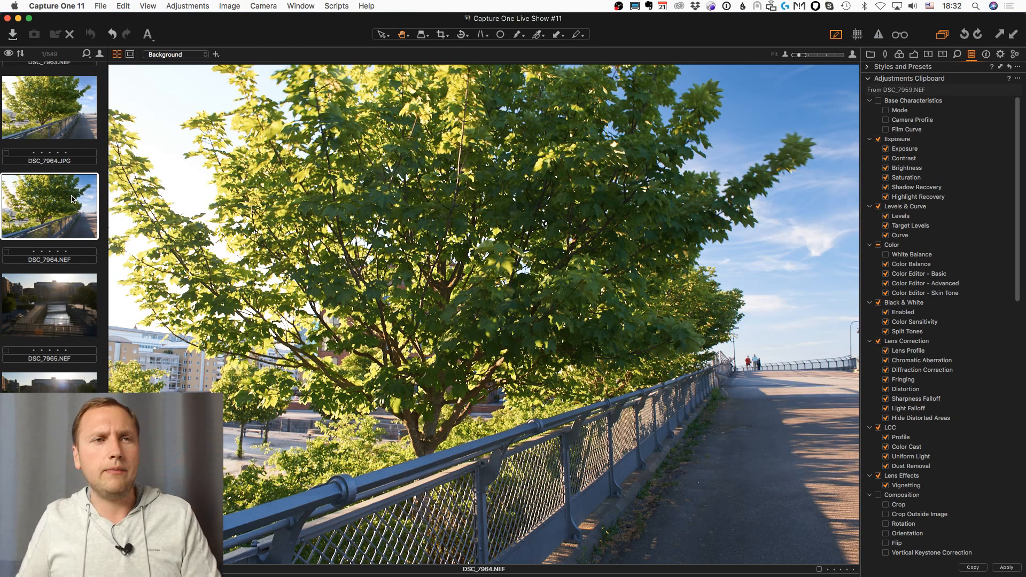
Copy the adjustments of DSC_7965.NEF and apply them to the photo that follows it.
{"action": "left_click", "coordinate": [913, 54]}
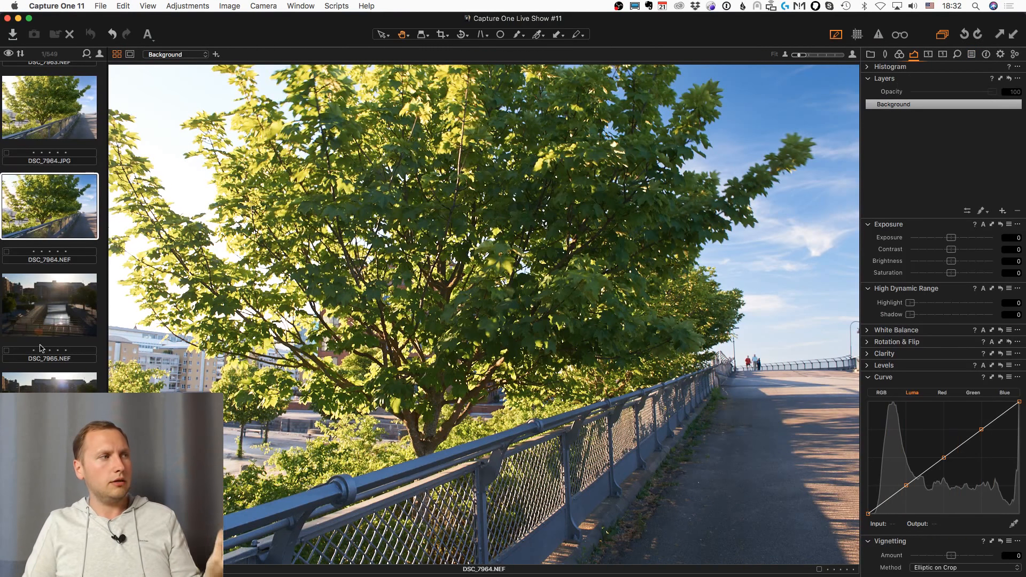
{"action": "left_click", "coordinate": [46, 326]}
{"action": "key", "text": "super+shift+c"}
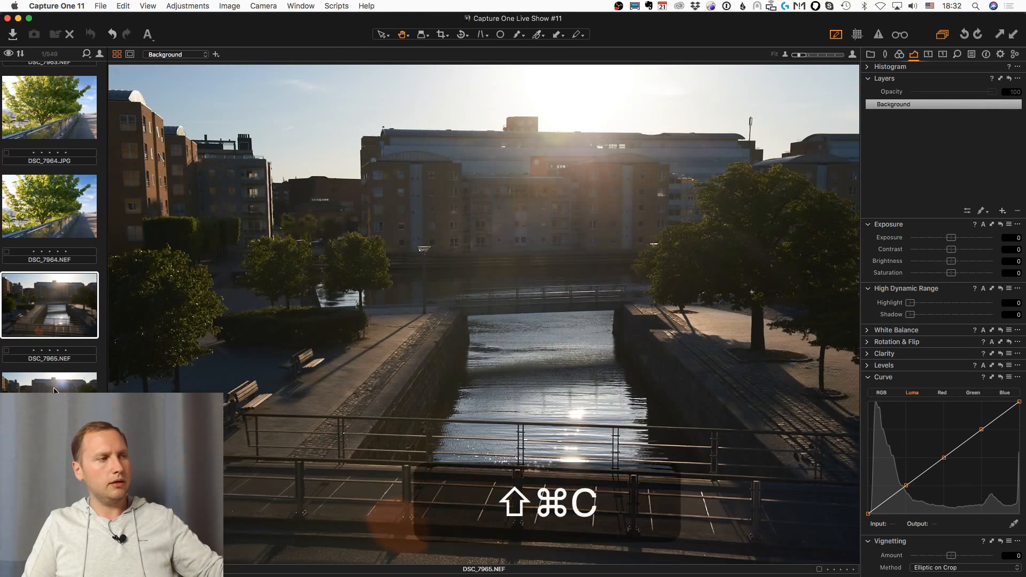
{"action": "key", "text": "Right"}
{"action": "key", "text": "super+shift+v"}
Return to DSC_7965.NEF and set its Saturation to -80 and Contrast to 13.
{"action": "key", "text": "Left"}
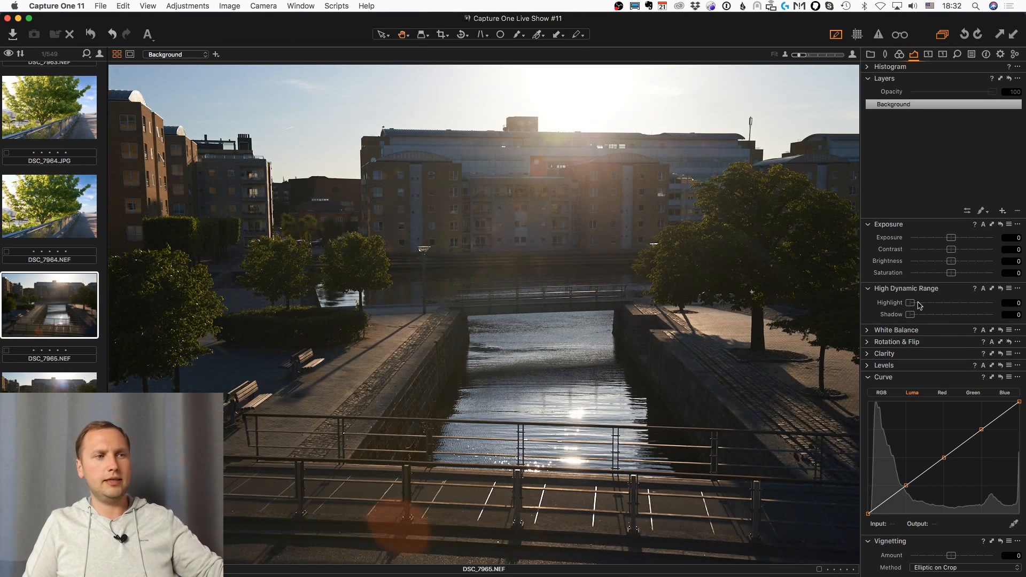
{"action": "left_click", "coordinate": [919, 274]}
{"action": "left_click", "coordinate": [962, 250]}
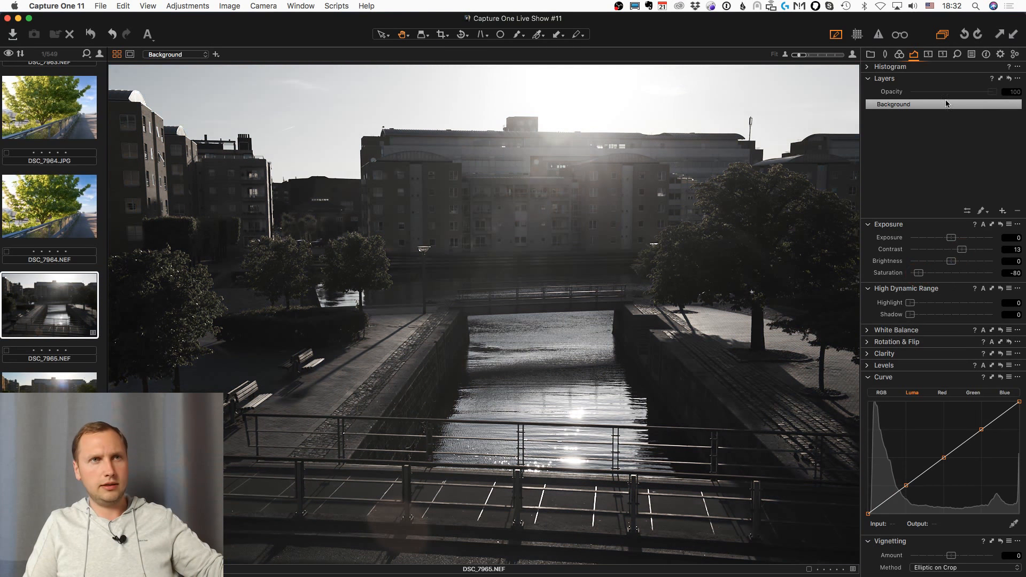
Copy the adjustments of DSC_7965.NEF with the Adjustments Clipboard displayed and apply them to DSC_7966.NEF.
{"action": "left_click", "coordinate": [971, 55]}
{"action": "key", "text": "super+shift+c"}
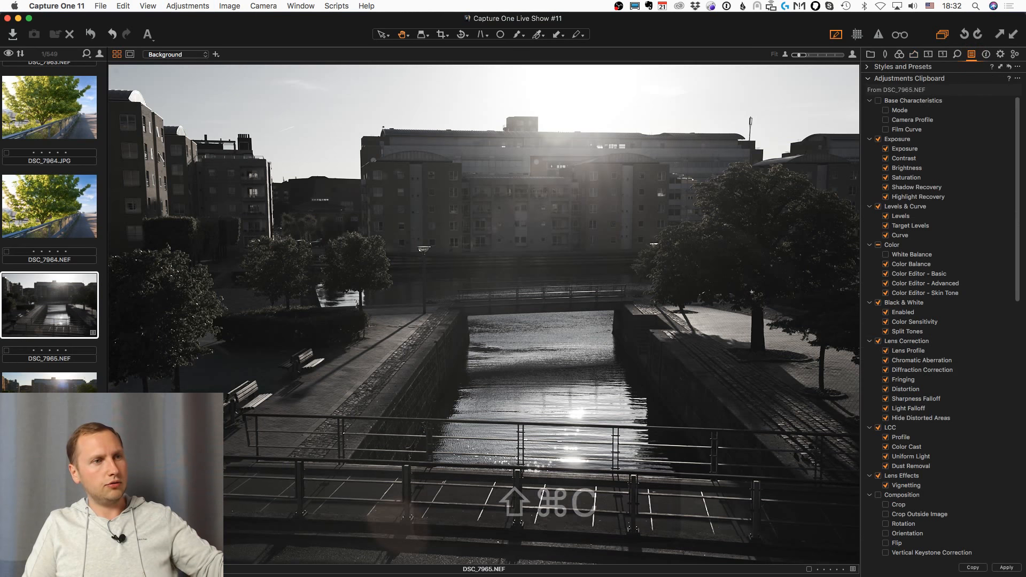
{"action": "key", "text": "Right"}
{"action": "key", "text": "super+shift+v"}
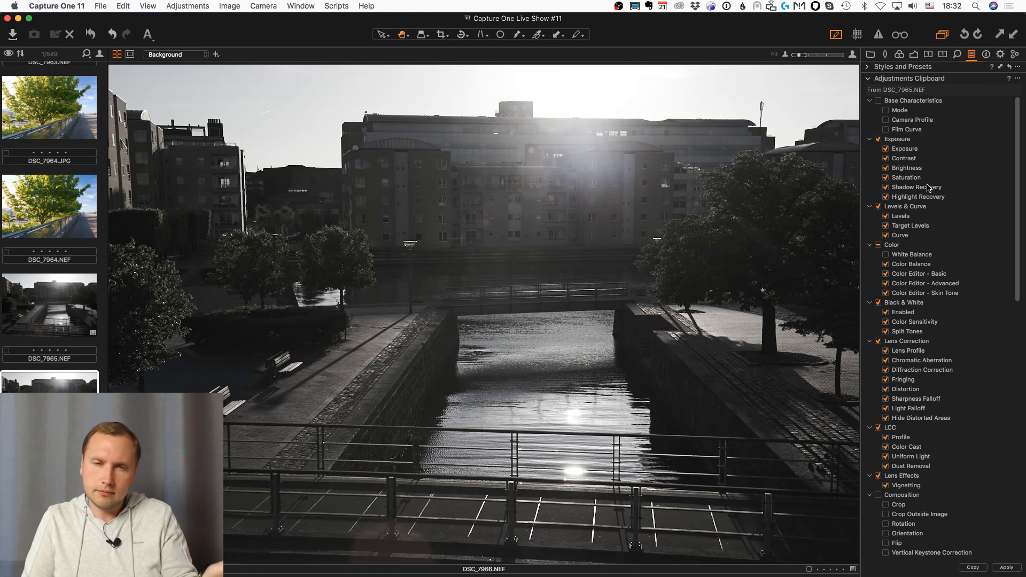
Turn on Autoselect Adjusted for the Adjustments Clipboard and check the option in its settings.
{"action": "left_click", "coordinate": [1018, 78]}
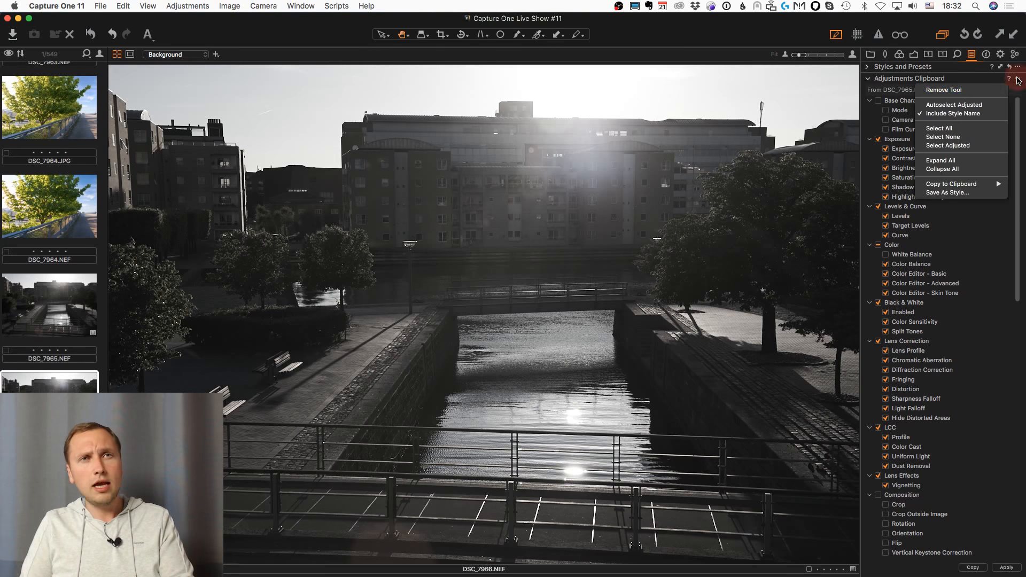
{"action": "left_click", "coordinate": [981, 107]}
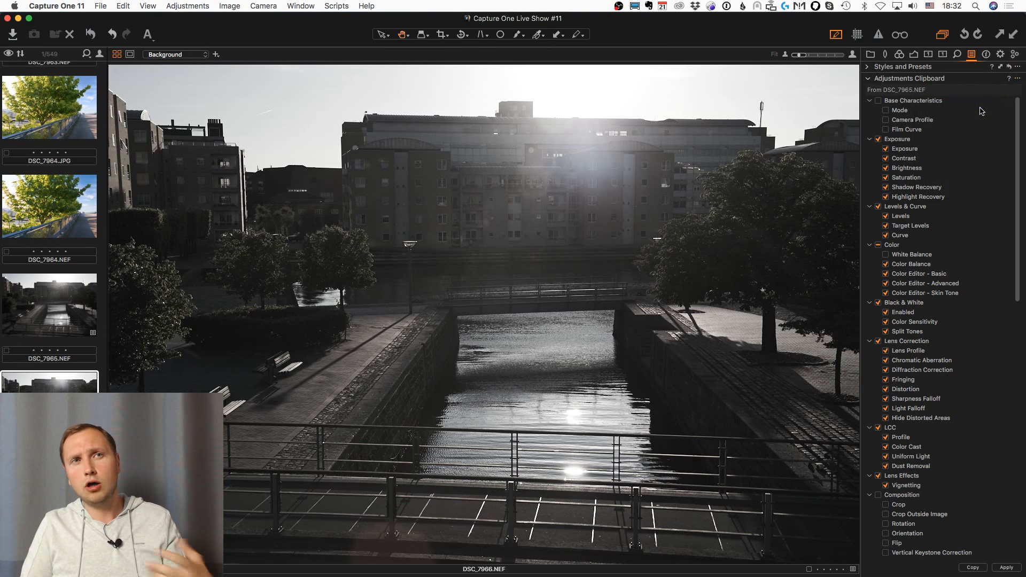
{"action": "left_click", "coordinate": [1017, 78]}
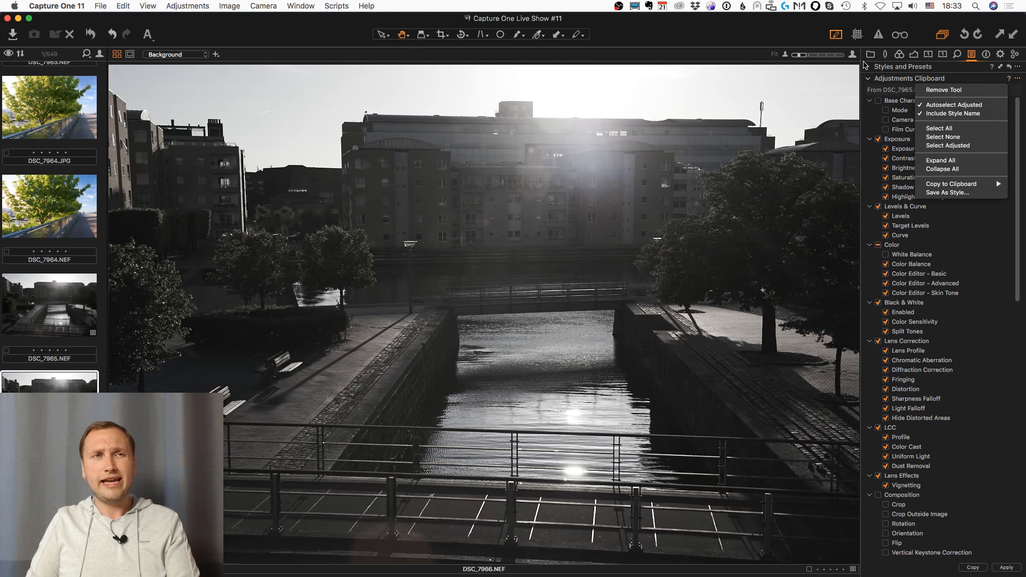
{"action": "left_click", "coordinate": [768, 36]}
Apply the user style 037 Kodak Royal Gold 400 v4 Winter to DSC_7967.NEF and copy that photo's adjustments.
{"action": "scroll", "coordinate": [70, 330], "scroll_direction": "down", "scroll_amount": 1}
{"action": "scroll", "coordinate": [69, 330], "scroll_direction": "down", "scroll_amount": 3}
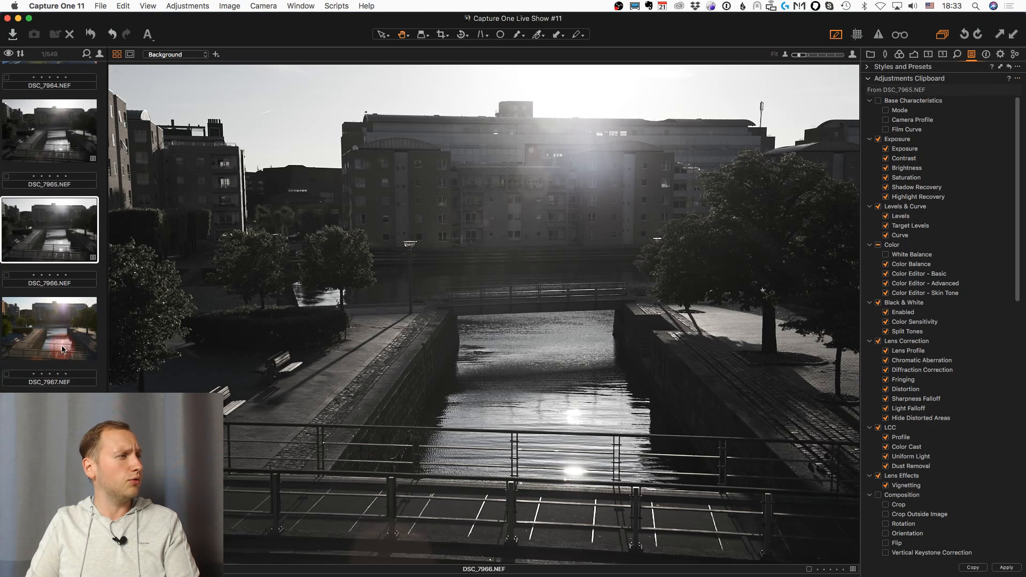
{"action": "left_click", "coordinate": [69, 330]}
{"action": "left_click", "coordinate": [868, 69]}
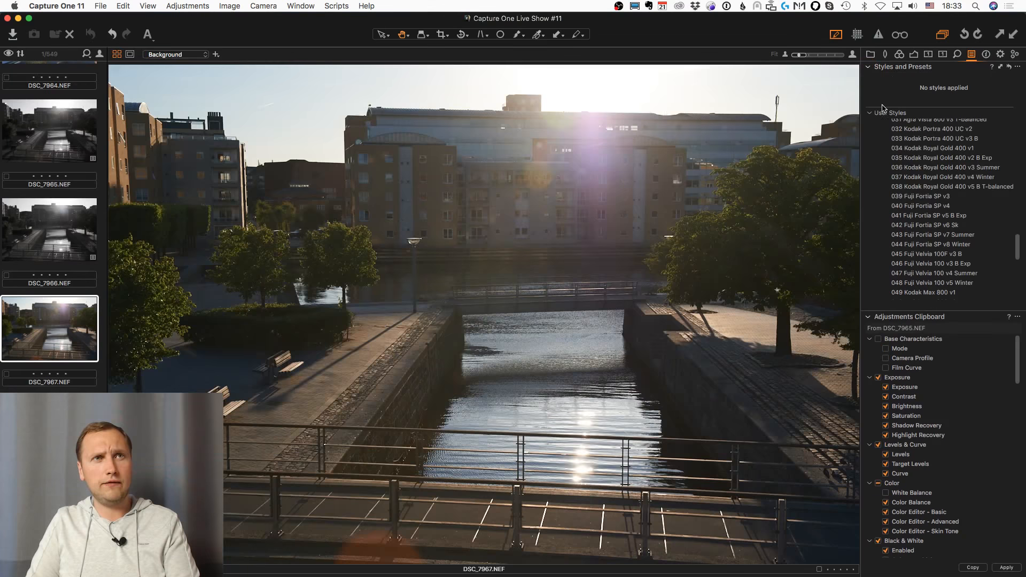
{"action": "left_click", "coordinate": [913, 178]}
{"action": "key", "text": "shift+super+c"}
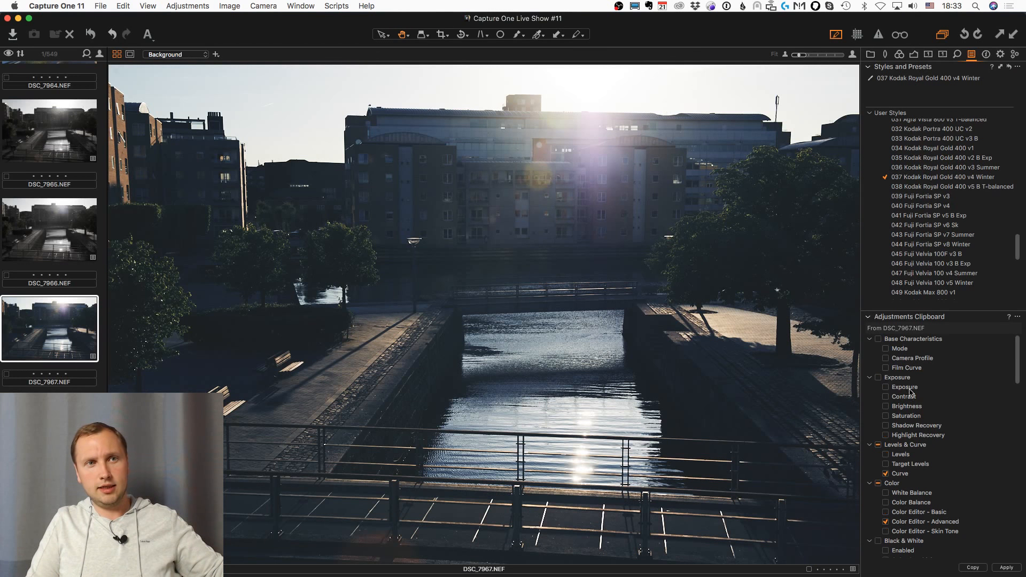
Review the Adjustments Clipboard options and apply the adjustments copied from DSC_7967.NEF to DSC_7968.NEF.
{"action": "left_click", "coordinate": [868, 67]}
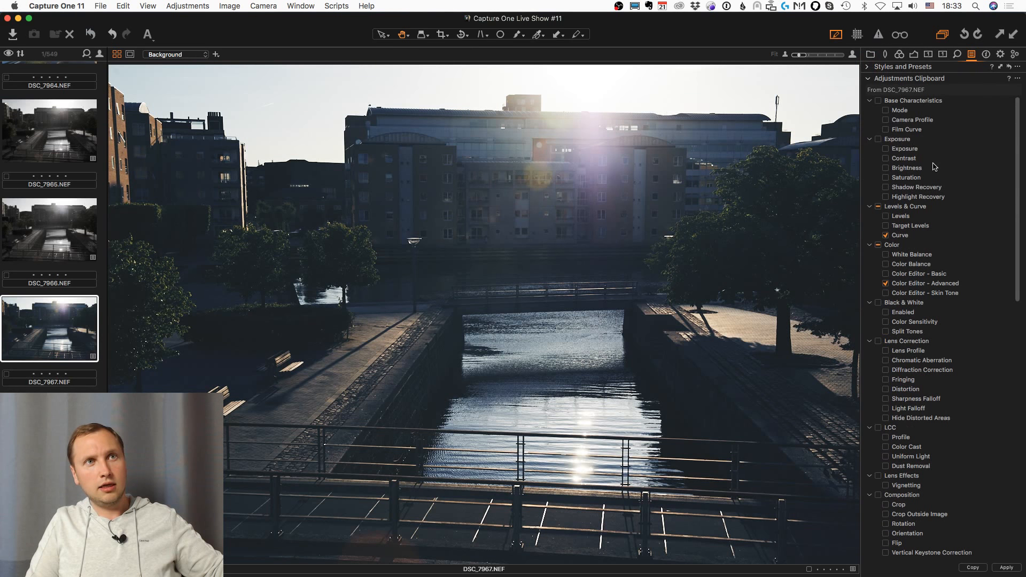
{"action": "left_click", "coordinate": [1017, 79]}
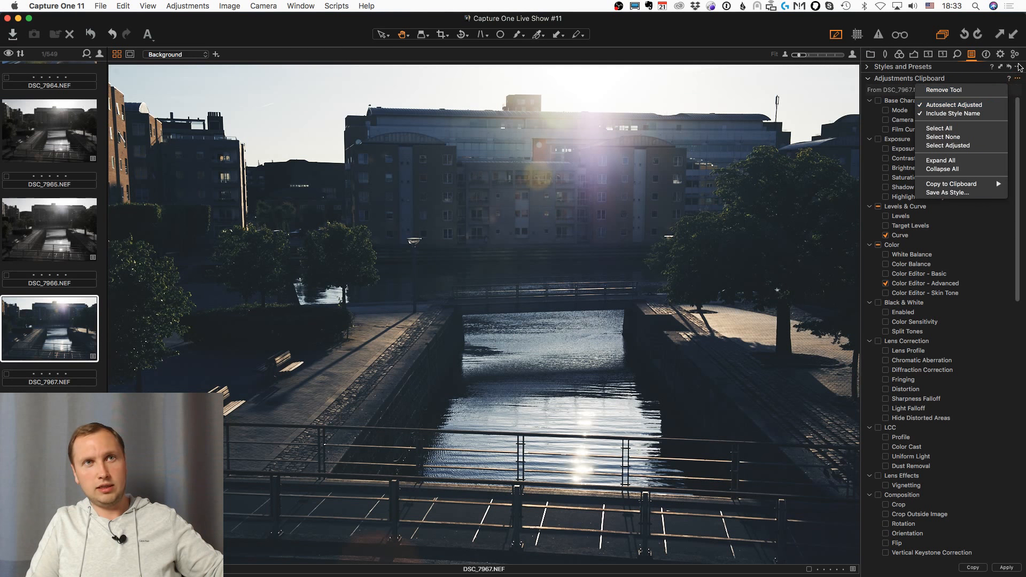
{"action": "left_click", "coordinate": [1018, 74]}
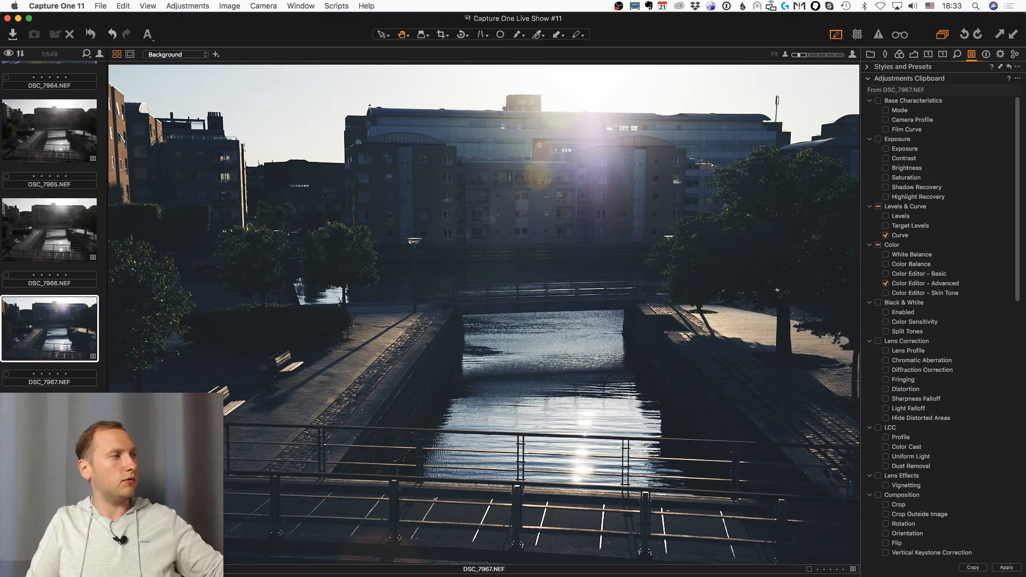
{"action": "key", "text": "Right"}
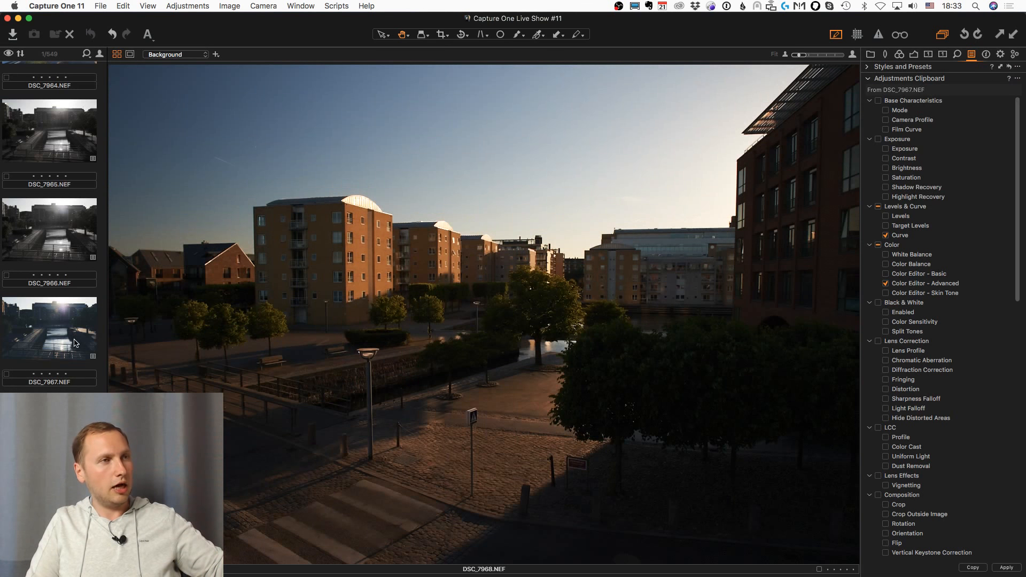
{"action": "key", "text": "shift+super+v"}
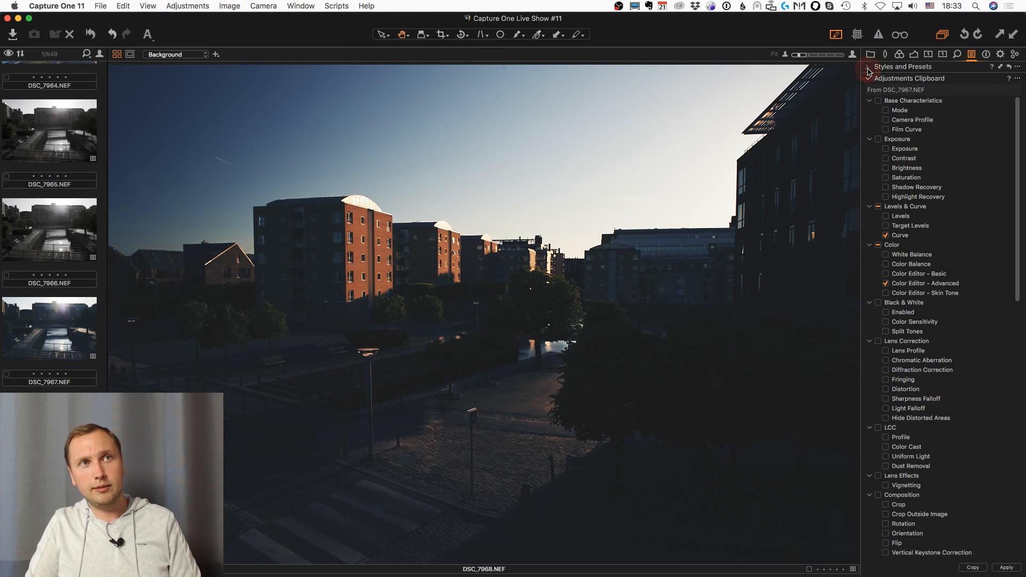
Check the style listed for DSC_7968.NEF and turn off Include Style Name for the Adjustments Clipboard.
{"action": "left_click", "coordinate": [868, 67]}
{"action": "left_click", "coordinate": [903, 81]}
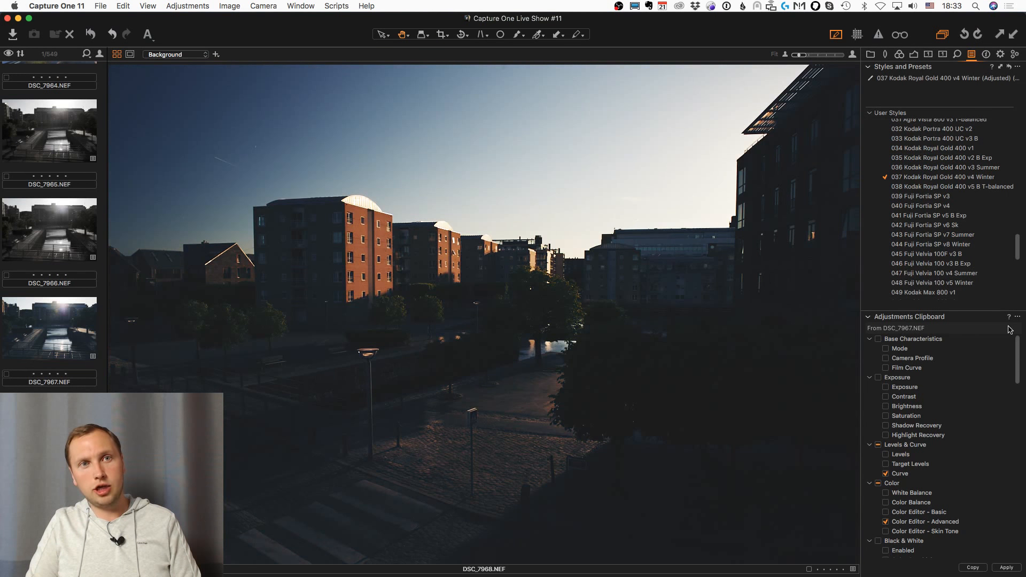
{"action": "left_click", "coordinate": [1017, 316]}
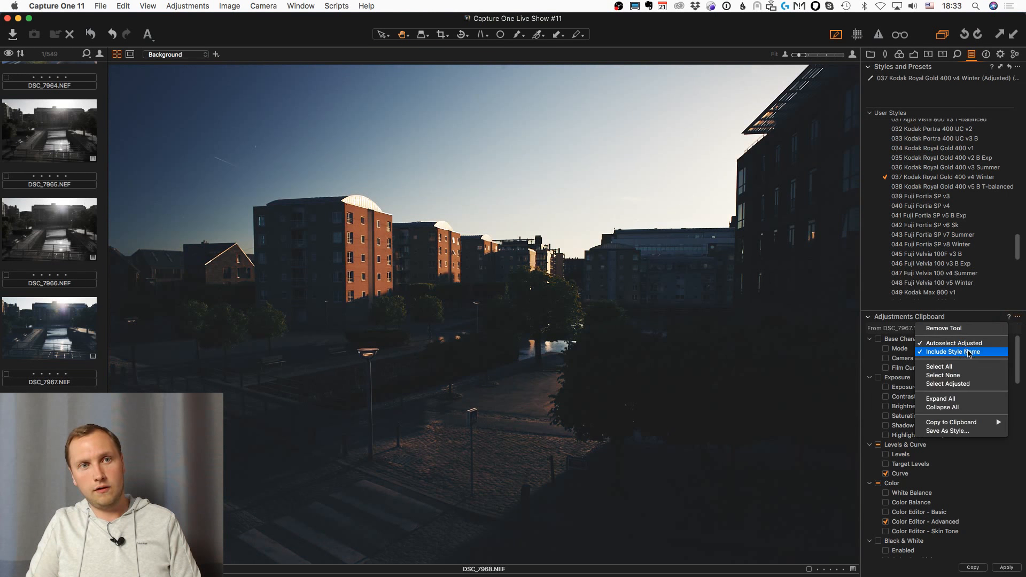
{"action": "left_click", "coordinate": [989, 353]}
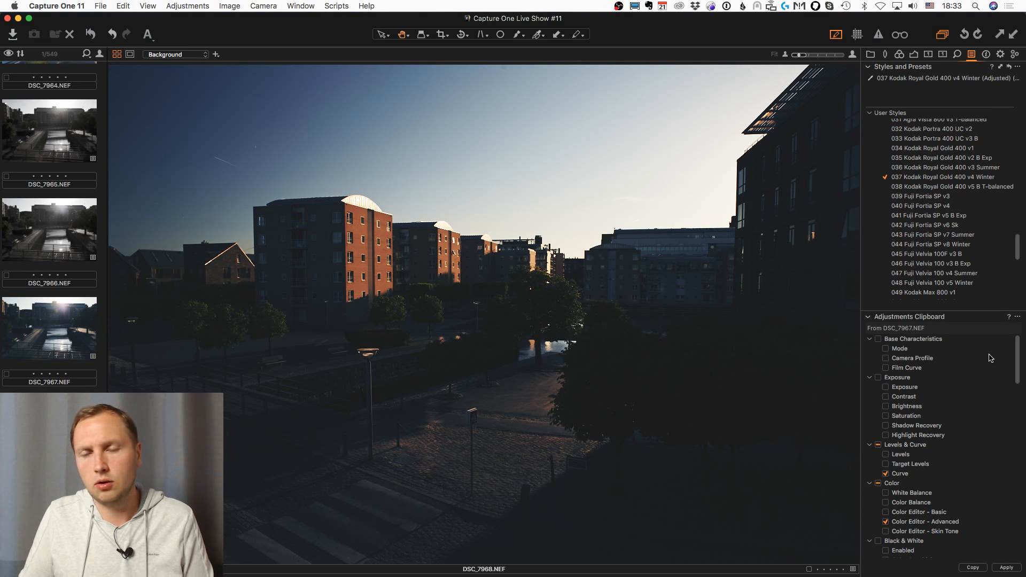
{"action": "left_click", "coordinate": [868, 66]}
Display DSC_7969.NEF and add the Normalize tool to the Color tool tab.
{"action": "left_click", "coordinate": [72, 339]}
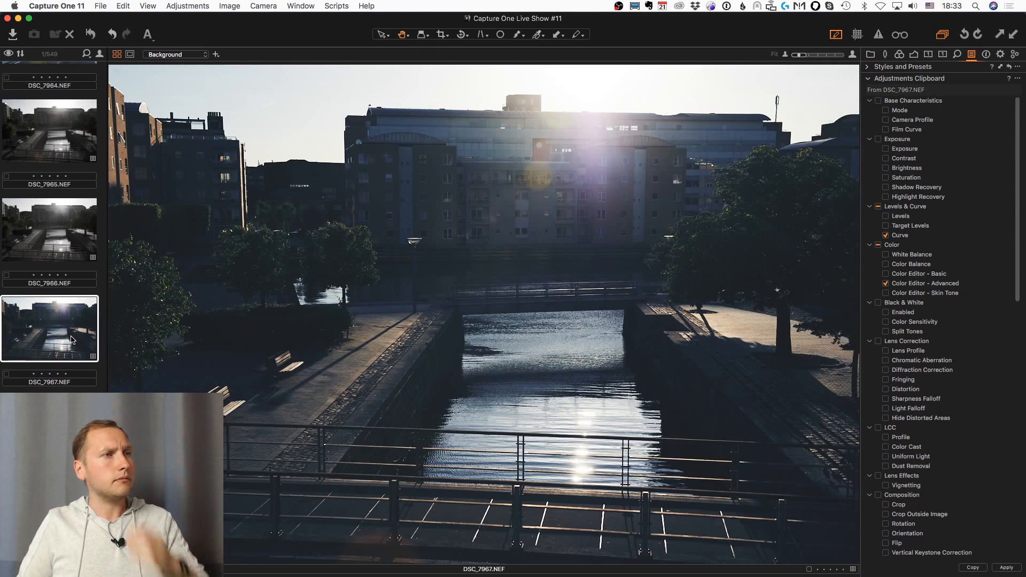
{"action": "scroll", "coordinate": [71, 339], "scroll_direction": "down", "scroll_amount": 3}
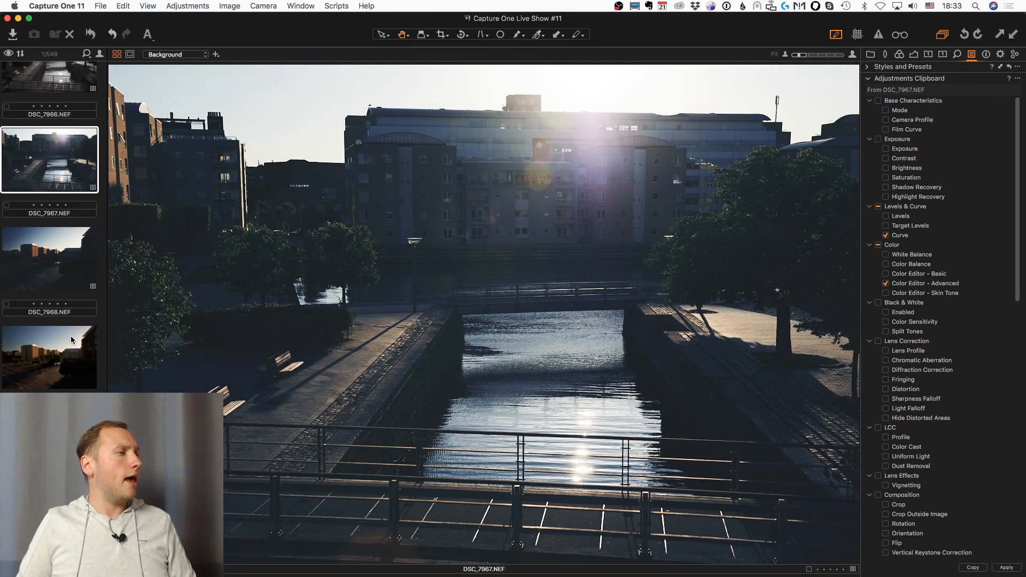
{"action": "left_click", "coordinate": [70, 335]}
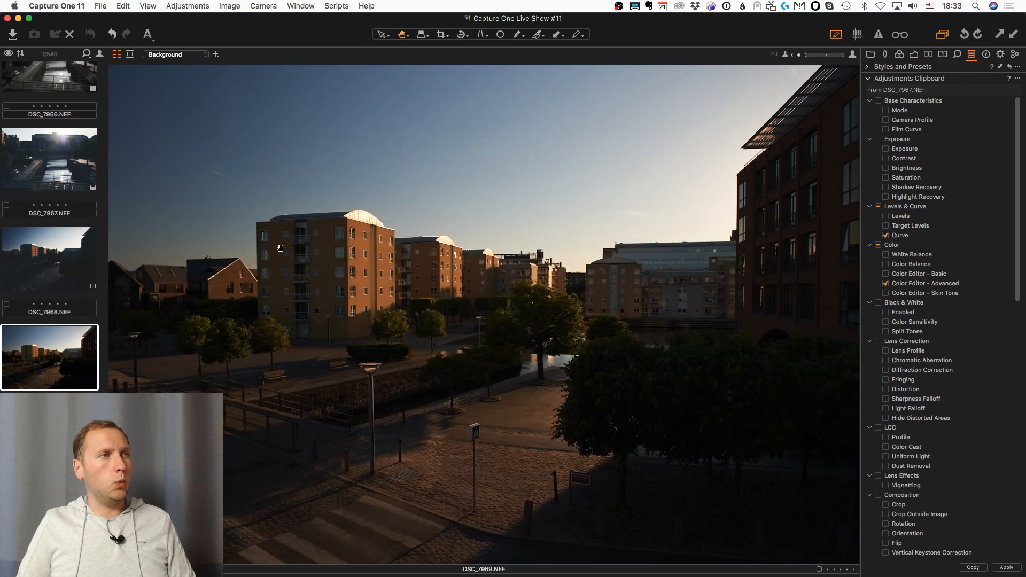
{"action": "left_click", "coordinate": [899, 54]}
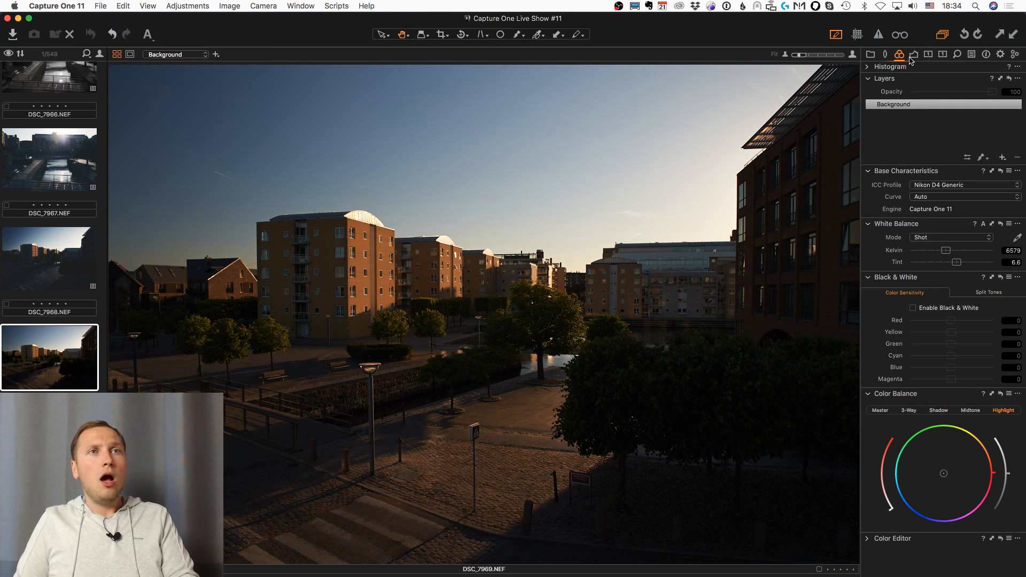
{"action": "left_click", "coordinate": [912, 55]}
{"action": "left_click", "coordinate": [900, 55]}
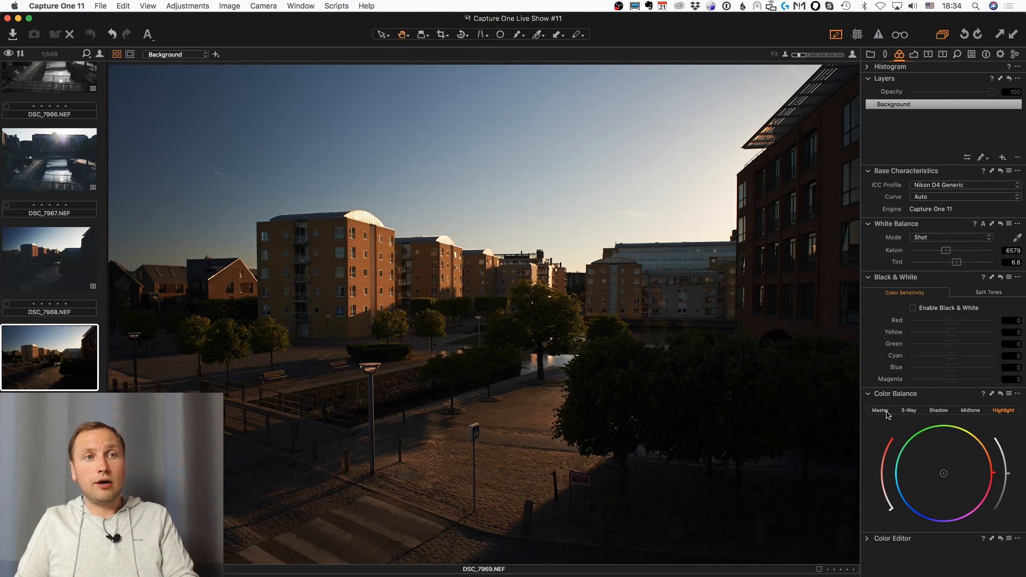
{"action": "right_click", "coordinate": [905, 561]}
{"action": "mouse_move", "coordinate": [927, 527]}
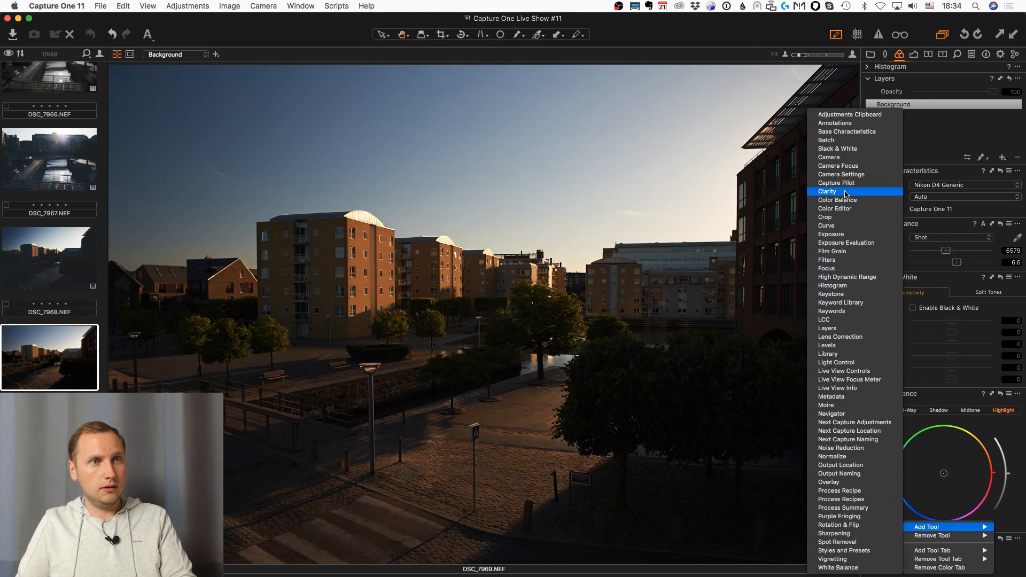
{"action": "left_click", "coordinate": [836, 455]}
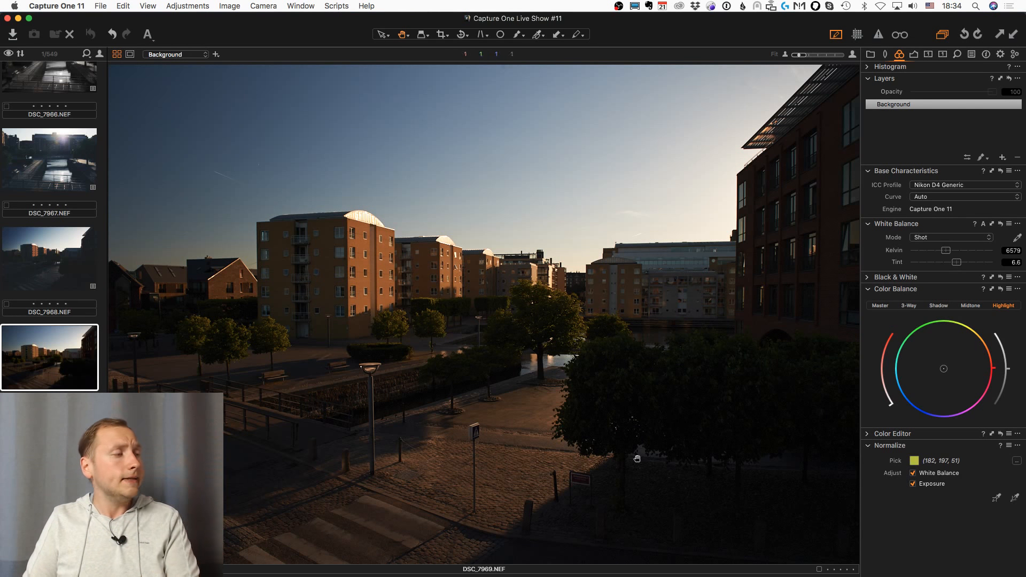
On DSC_7970.NEF, set Exposure to -0.63 and the White Balance to Kelvin 6085 and Tint 10.2.
{"action": "key", "text": "Down"}
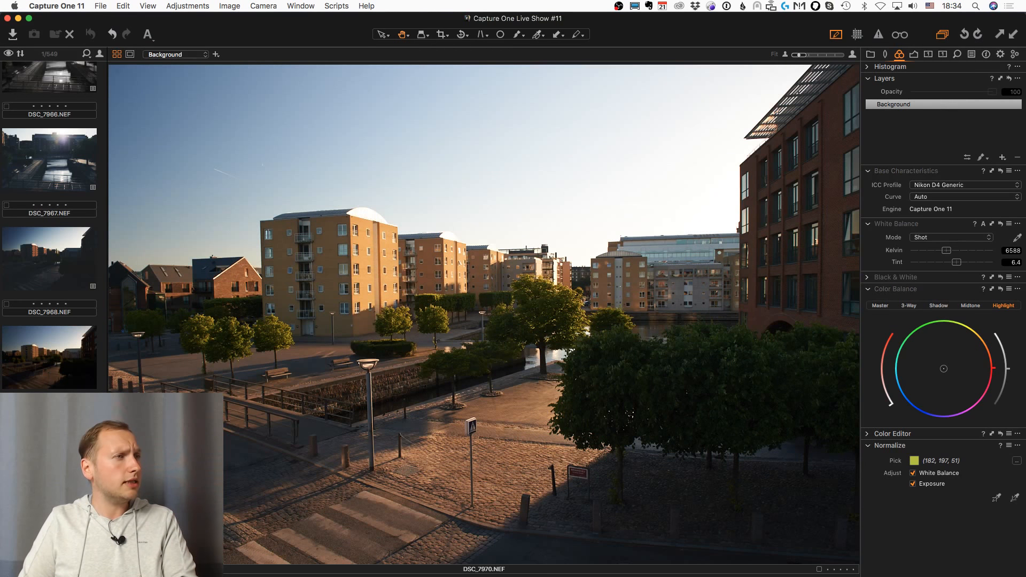
{"action": "left_click", "coordinate": [913, 54]}
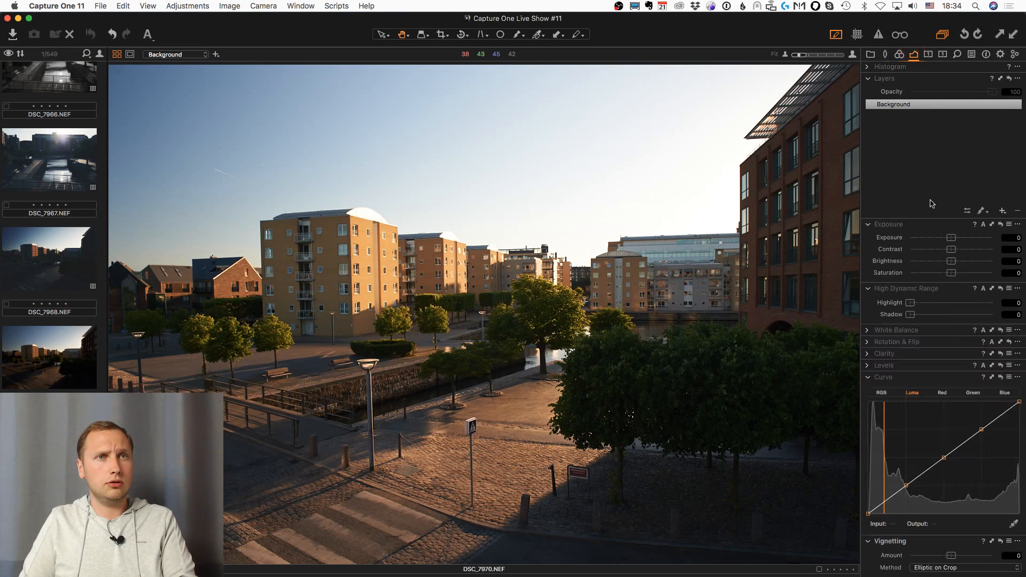
{"action": "left_click_drag", "start_coordinate": [950, 239], "coordinate": [942, 241]}
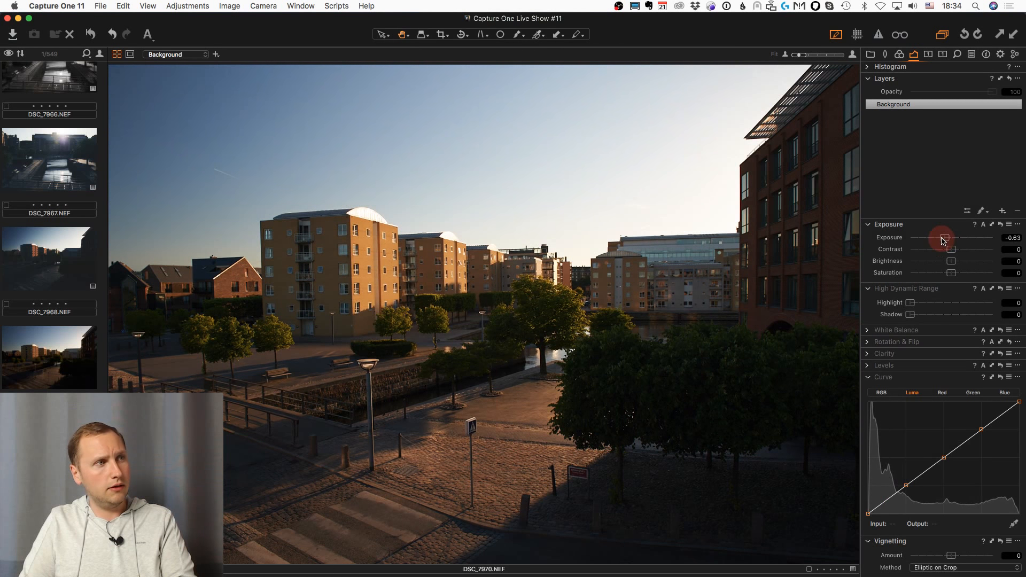
{"action": "left_click", "coordinate": [884, 330]}
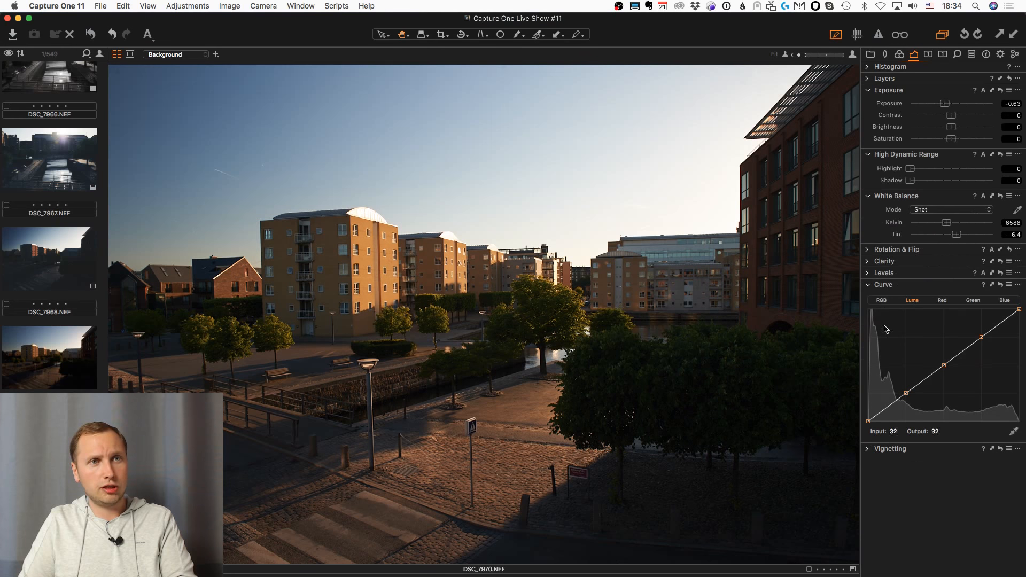
{"action": "mouse_move", "coordinate": [946, 223]}
{"action": "left_mouse_down"}
{"action": "mouse_move", "coordinate": [964, 236]}
{"action": "mouse_move", "coordinate": [935, 223]}
{"action": "mouse_move", "coordinate": [958, 238]}
{"action": "left_mouse_up"}
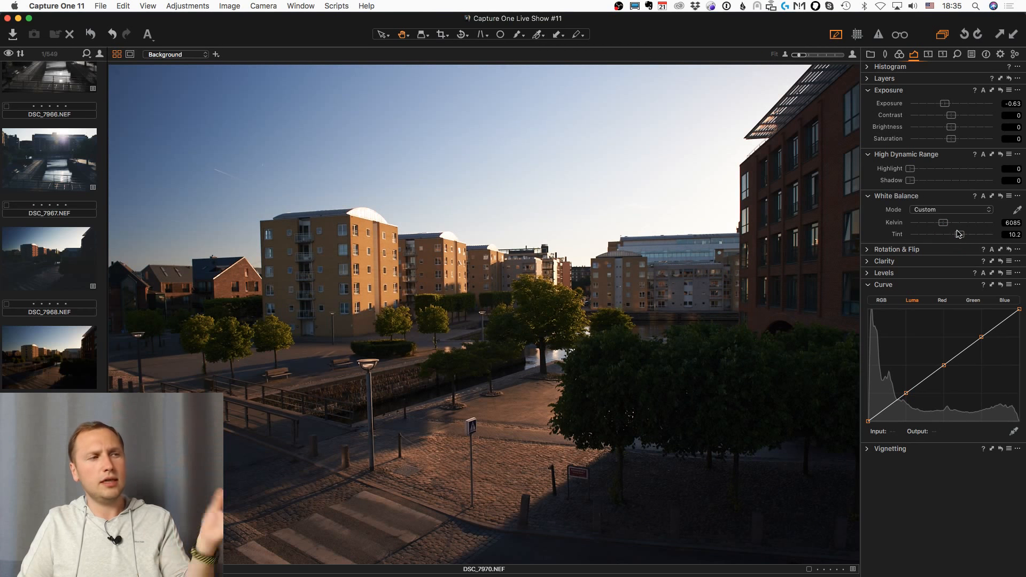
Pick the yellow apartment building's facade in DSC_7970.NEF as the reference color for Normalize.
{"action": "left_click", "coordinate": [897, 54]}
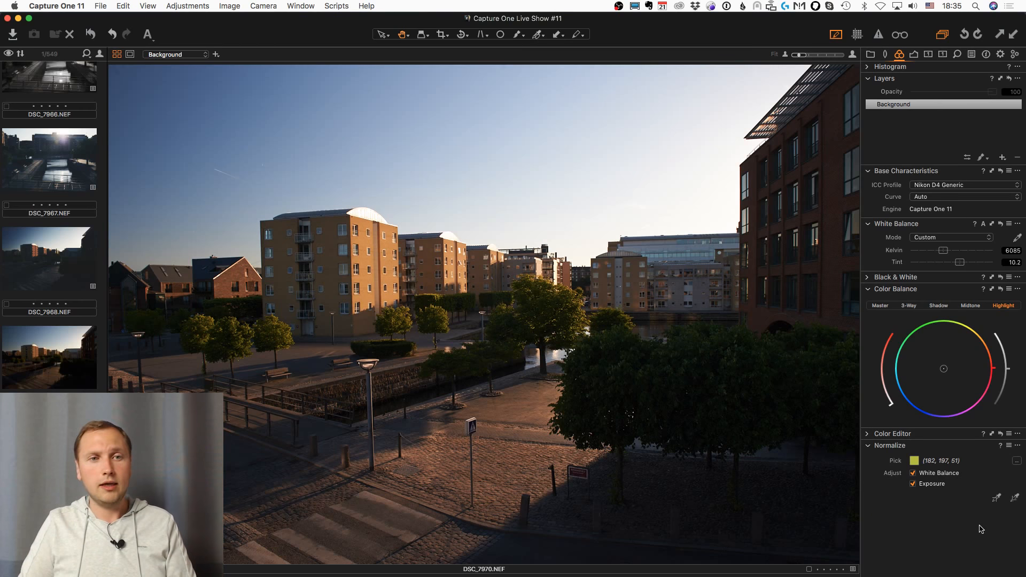
{"action": "left_click", "coordinate": [996, 497]}
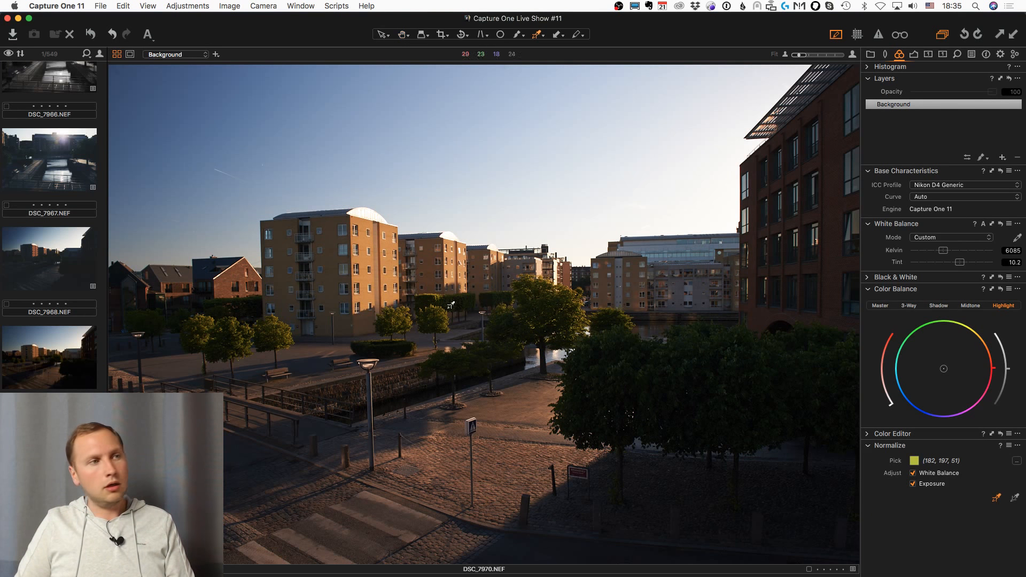
{"action": "left_click", "coordinate": [366, 263]}
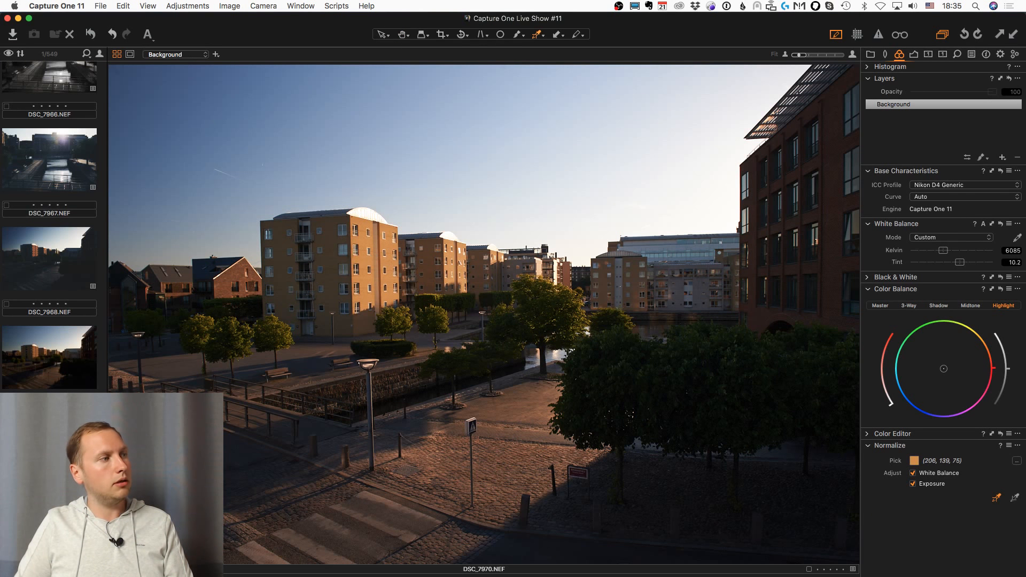
Normalize White Balance and Exposure of DSC_7969.NEF by applying the picked color to the same yellow facade.
{"action": "left_click", "coordinate": [55, 378]}
{"action": "left_click", "coordinate": [1014, 498]}
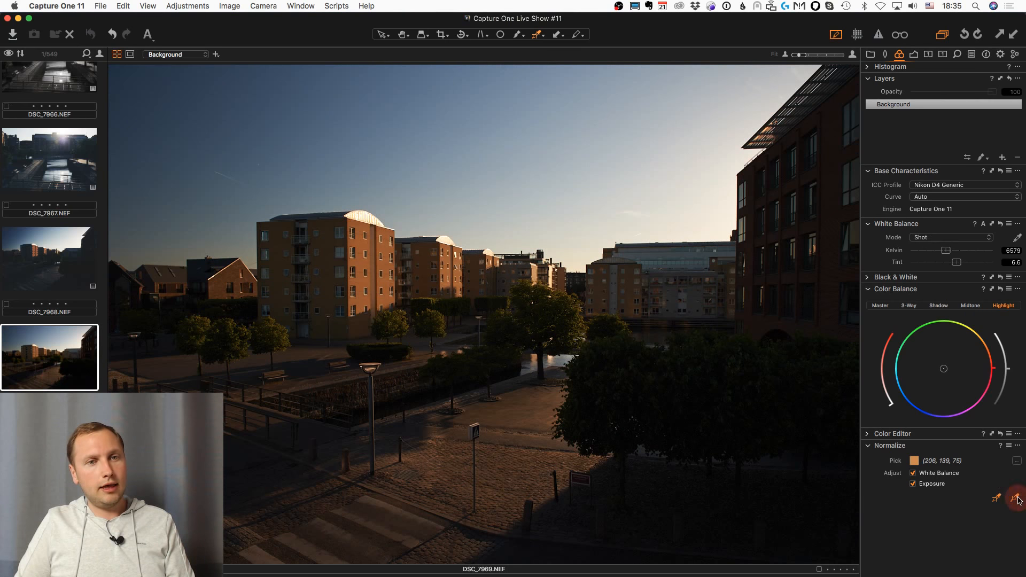
{"action": "left_click", "coordinate": [369, 267]}
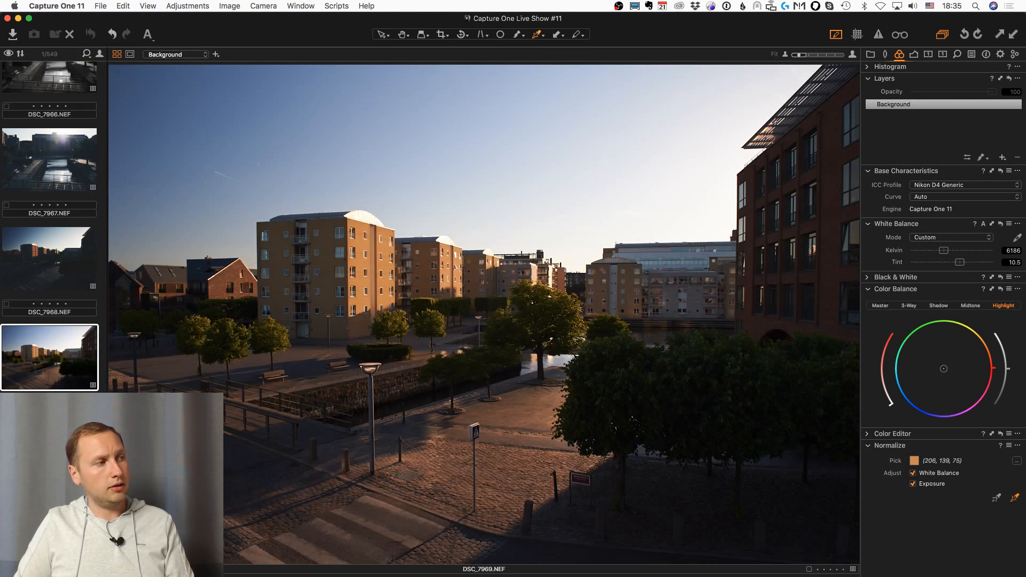
Display DSC_7976.NEF and normalize its White Balance and Exposure by applying the picked color to the sunlit yellow facade.
{"action": "scroll", "coordinate": [63, 374], "scroll_direction": "down", "scroll_amount": 3}
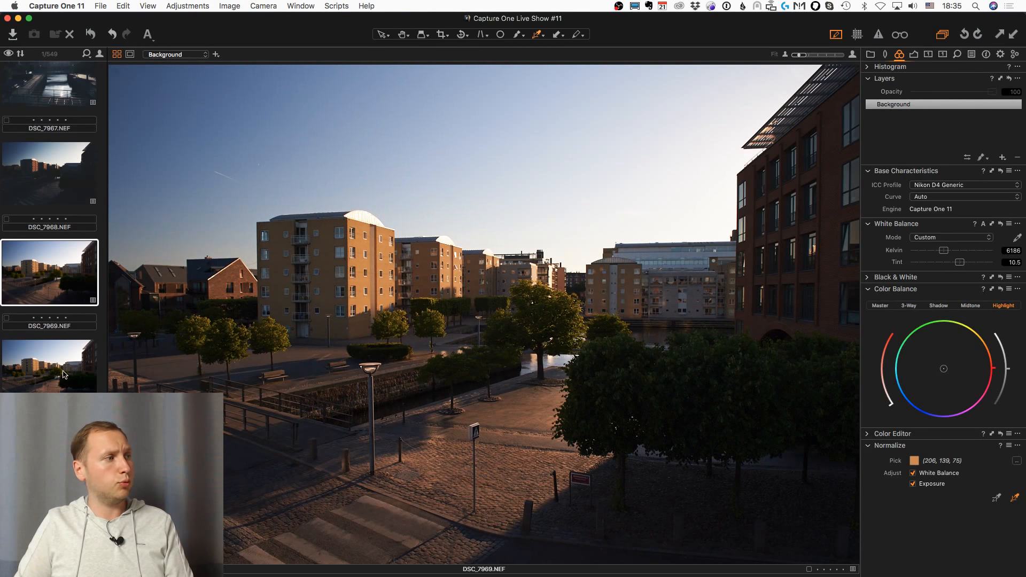
{"action": "left_click", "coordinate": [59, 462]}
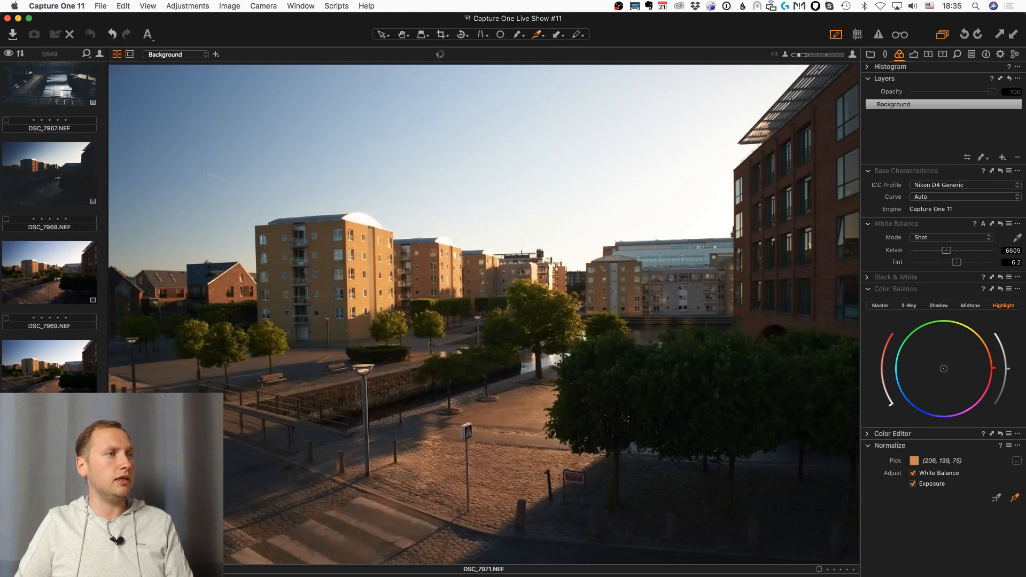
{"action": "scroll", "coordinate": [59, 449], "scroll_direction": "down", "scroll_amount": 5}
{"action": "left_click", "coordinate": [59, 414]}
{"action": "scroll", "coordinate": [65, 417], "scroll_direction": "down", "scroll_amount": 5}
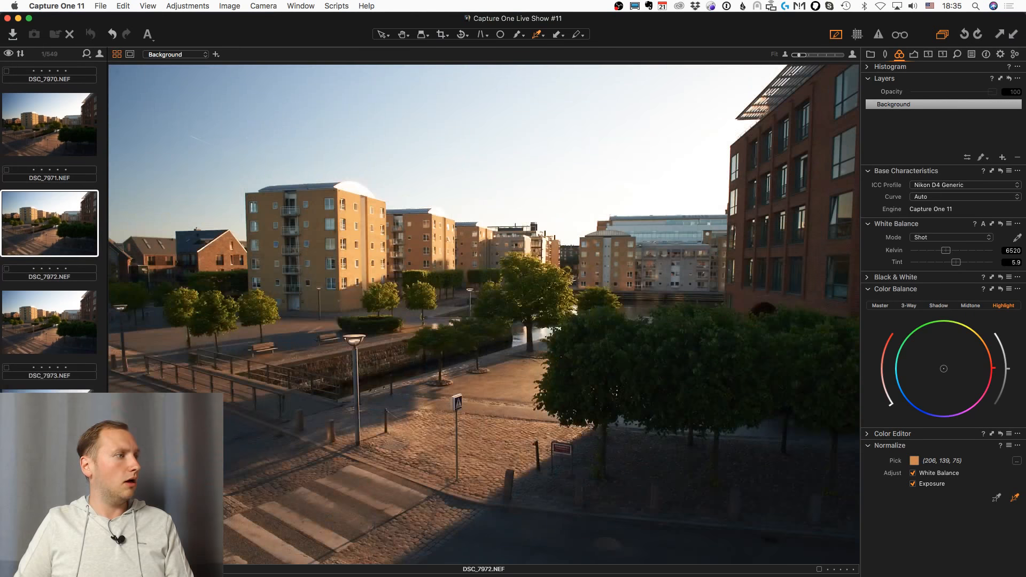
{"action": "left_click", "coordinate": [67, 417]}
{"action": "scroll", "coordinate": [69, 396], "scroll_direction": "down", "scroll_amount": 6}
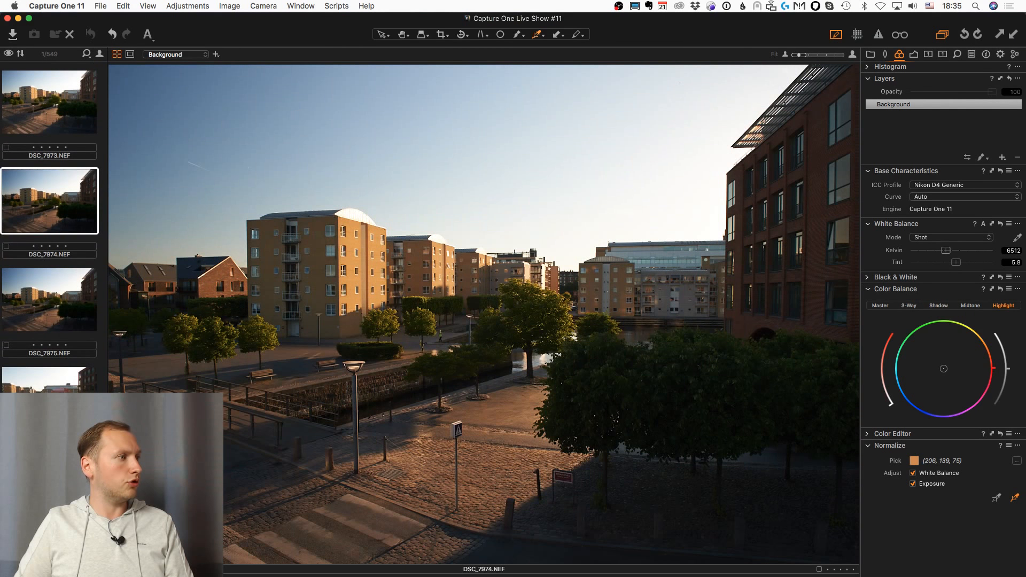
{"action": "left_click", "coordinate": [66, 409]}
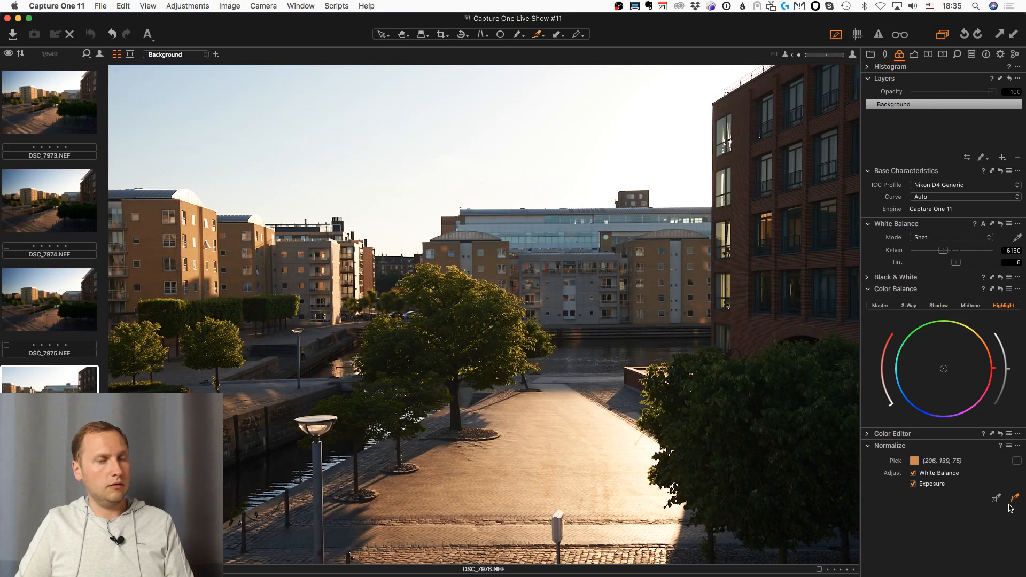
{"action": "left_click", "coordinate": [194, 253]}
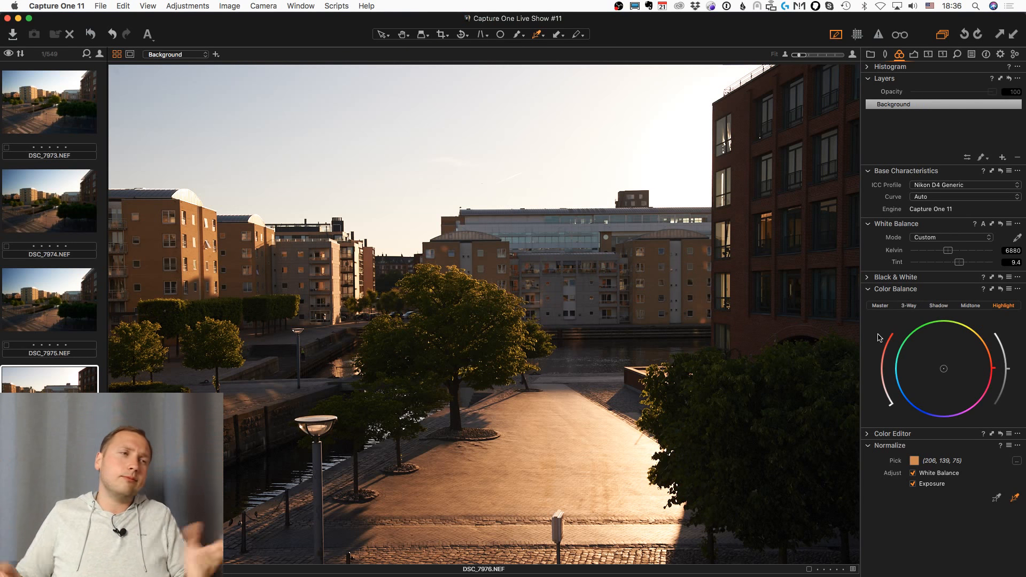
Display DSC_7979.NEF and normalize its White Balance and Exposure on the sunlit side of the yellow apartment building.
{"action": "scroll", "coordinate": [53, 350], "scroll_direction": "down", "scroll_amount": 4}
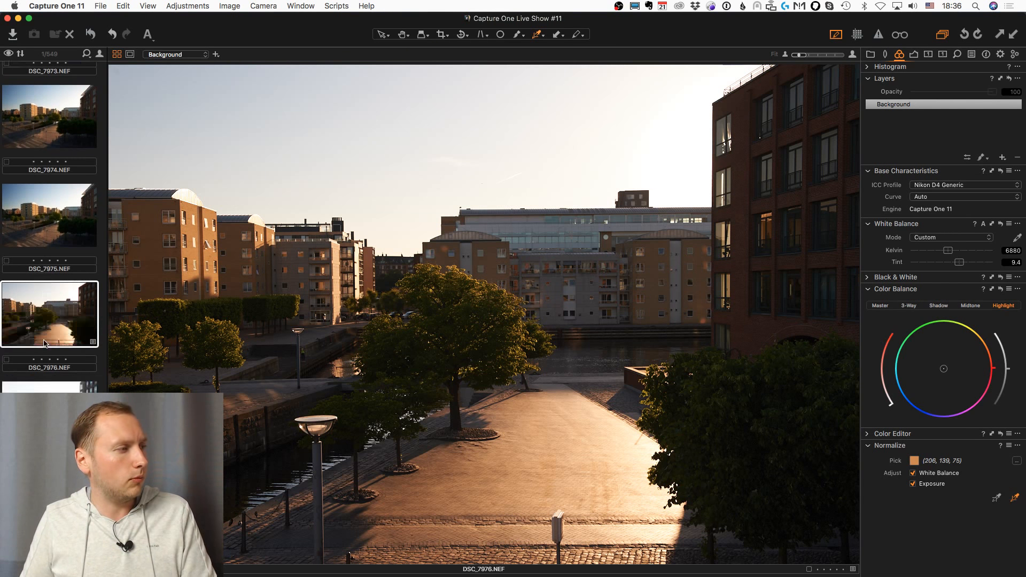
{"action": "left_click", "coordinate": [61, 357]}
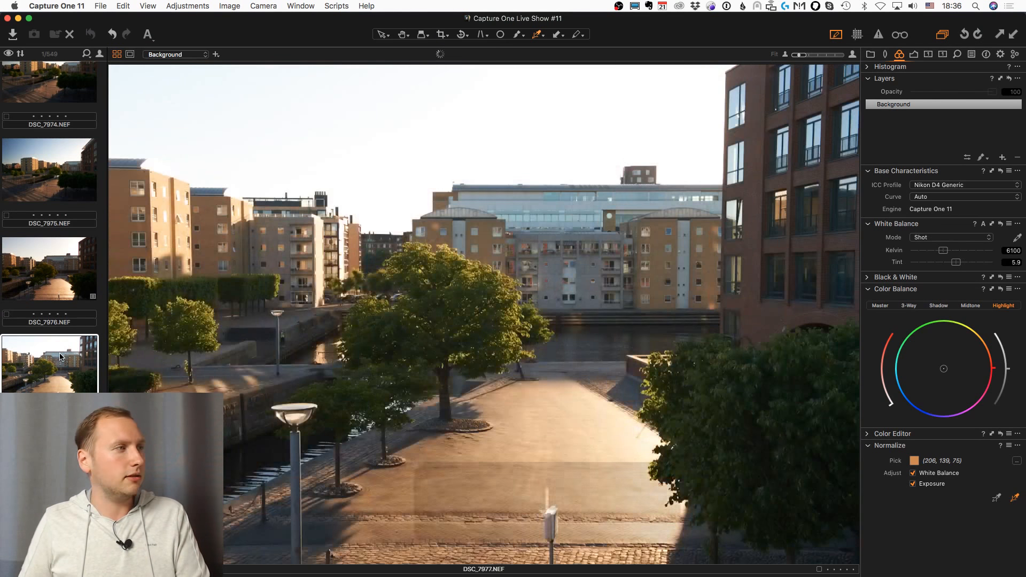
{"action": "key", "text": "Right"}
{"action": "key", "text": "Right"}
{"action": "key", "text": "Right"}
{"action": "key", "text": "Left"}
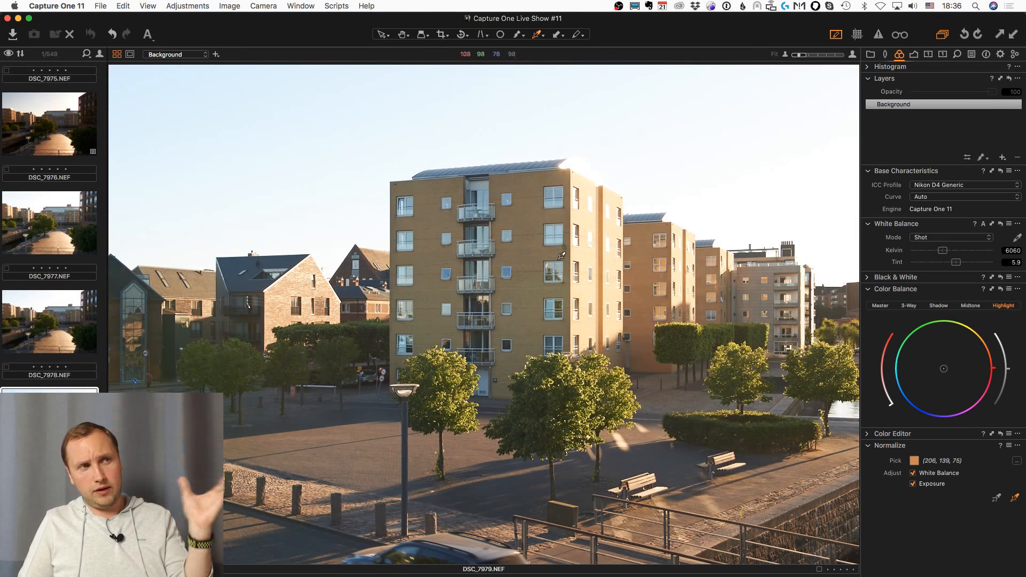
{"action": "left_click", "coordinate": [593, 255]}
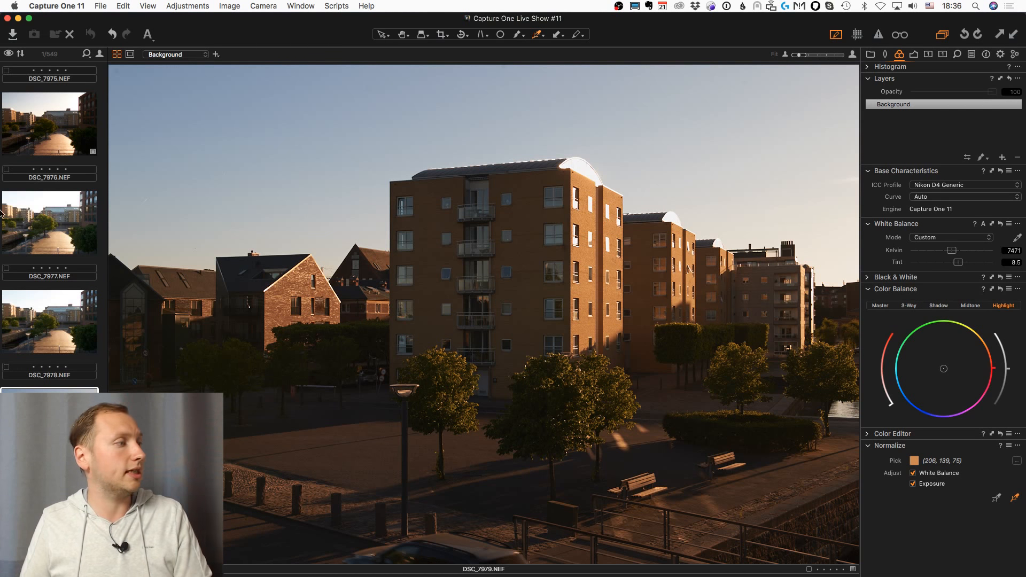
Examine the RGB and HSB values of the Normalize reference color, leaving them unaltered.
{"action": "scroll", "coordinate": [42, 268], "scroll_direction": "down", "scroll_amount": 5}
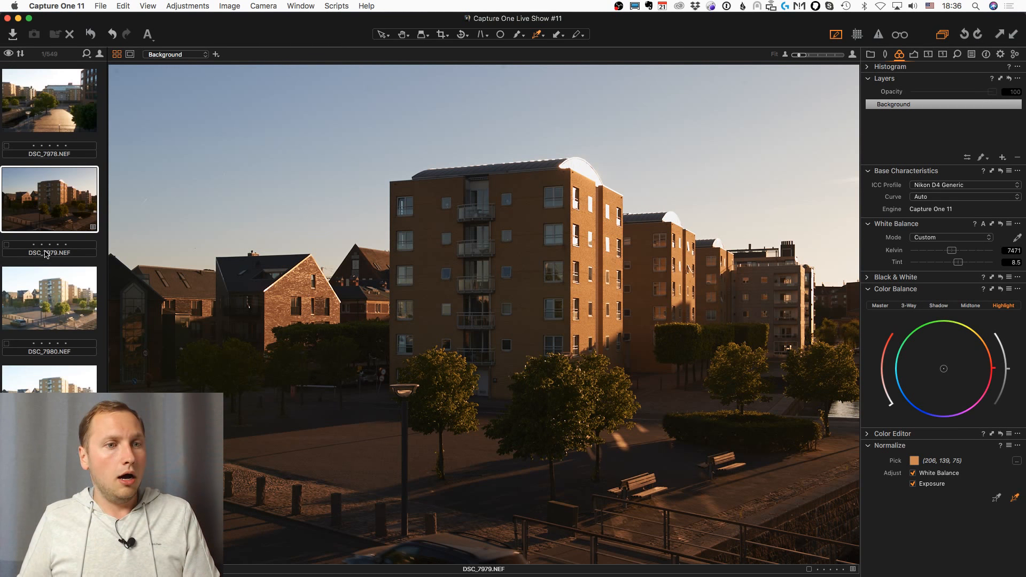
{"action": "left_click", "coordinate": [914, 460]}
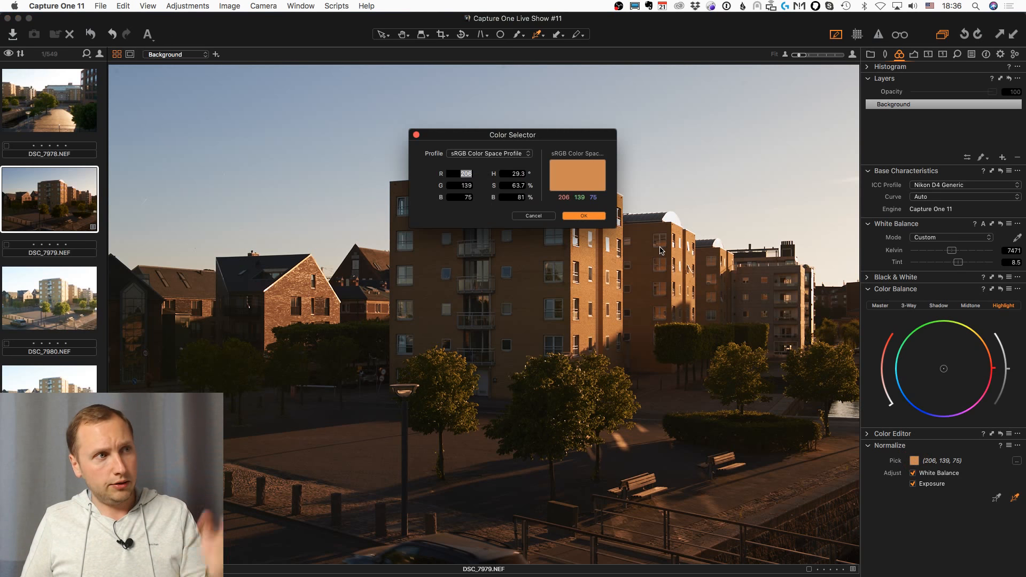
{"action": "left_click", "coordinate": [469, 186]}
{"action": "left_click", "coordinate": [469, 197]}
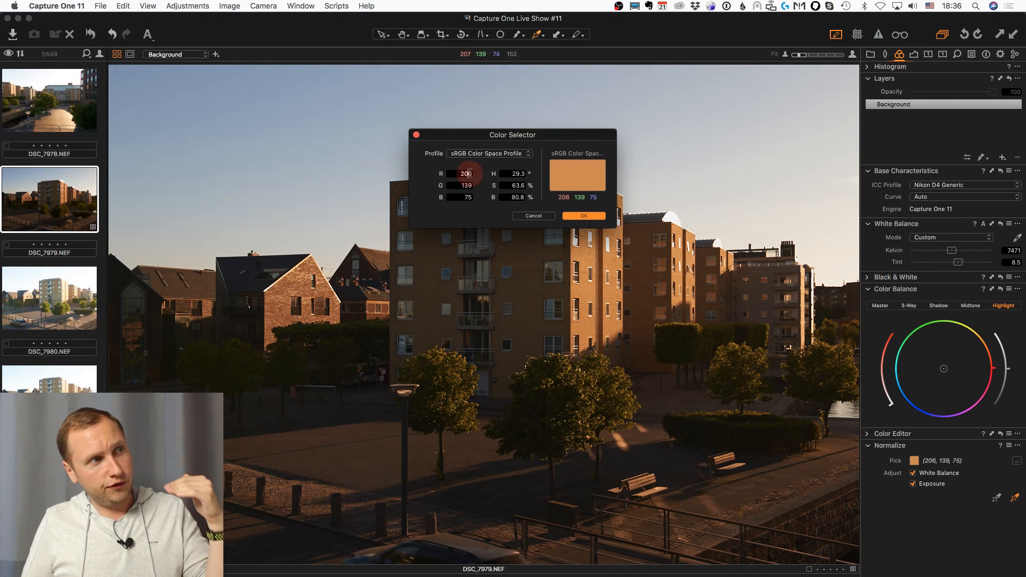
{"action": "left_click", "coordinate": [520, 181]}
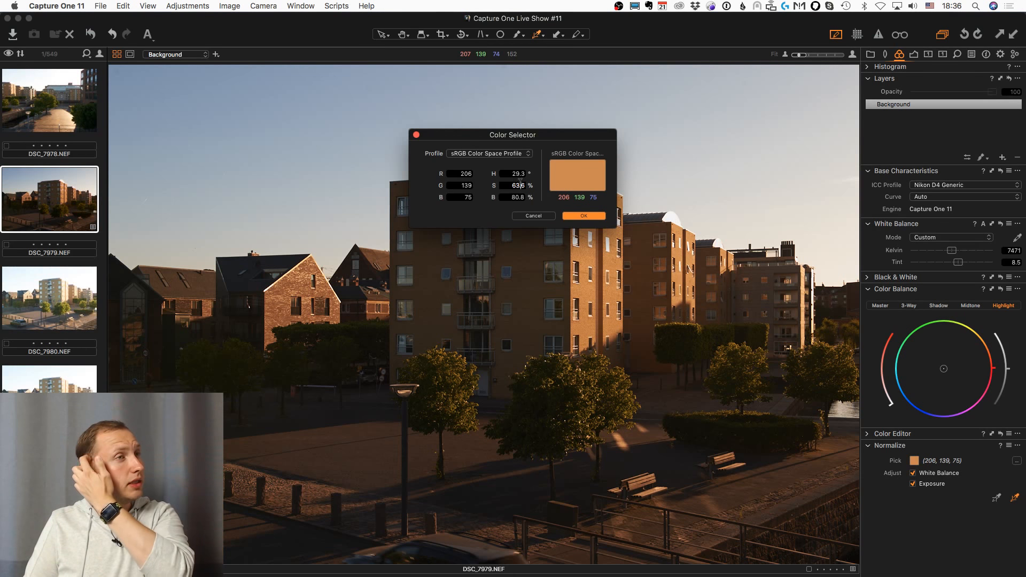
{"action": "left_click", "coordinate": [545, 215]}
Try to normalize harbor photo DSC_7987.NEF with the picked facade color by sampling the water near the boats, and undo it.
{"action": "scroll", "coordinate": [82, 334], "scroll_direction": "down", "scroll_amount": 10}
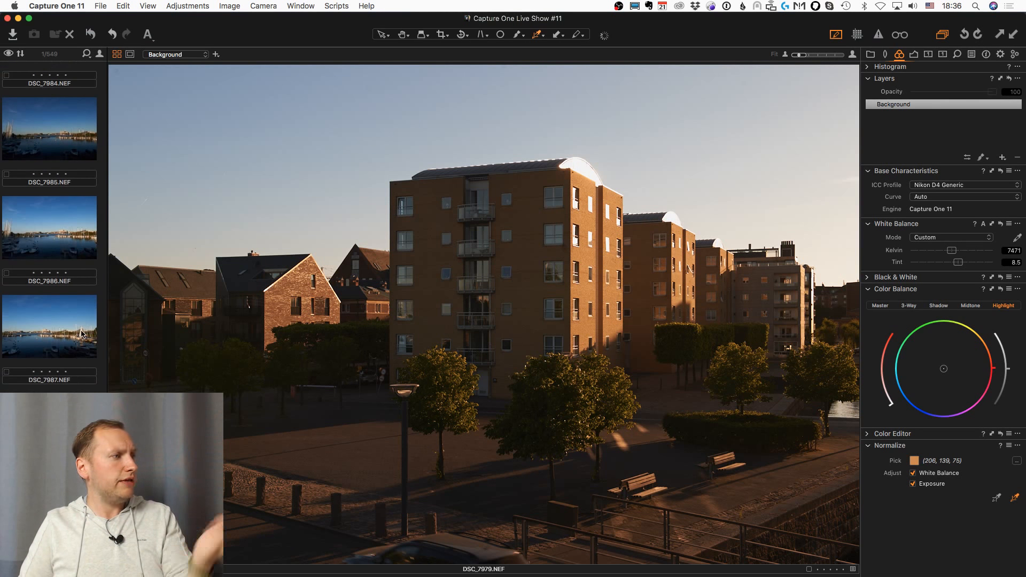
{"action": "left_click", "coordinate": [82, 334]}
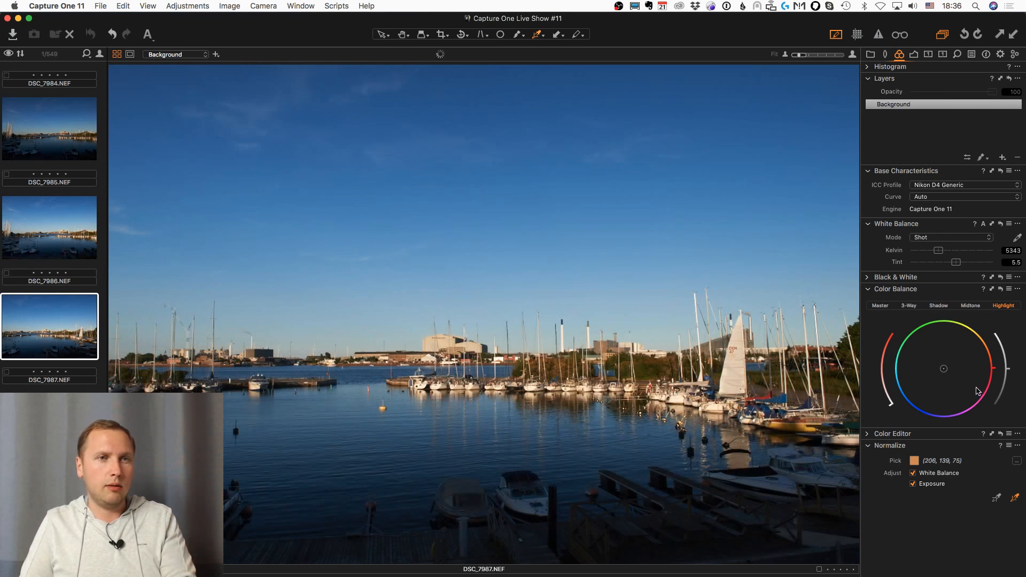
{"action": "left_click", "coordinate": [432, 389]}
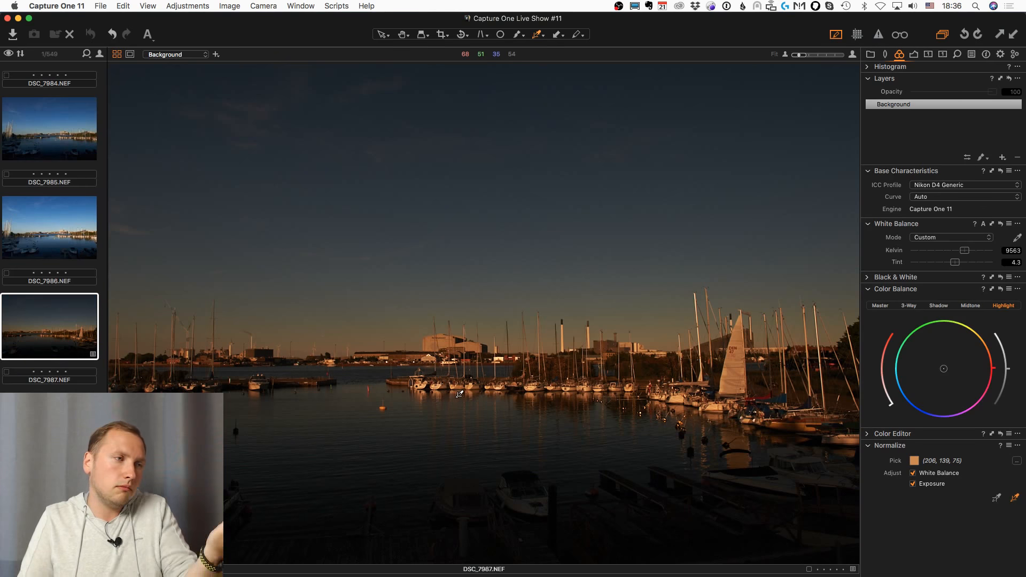
{"action": "key", "text": "super+z"}
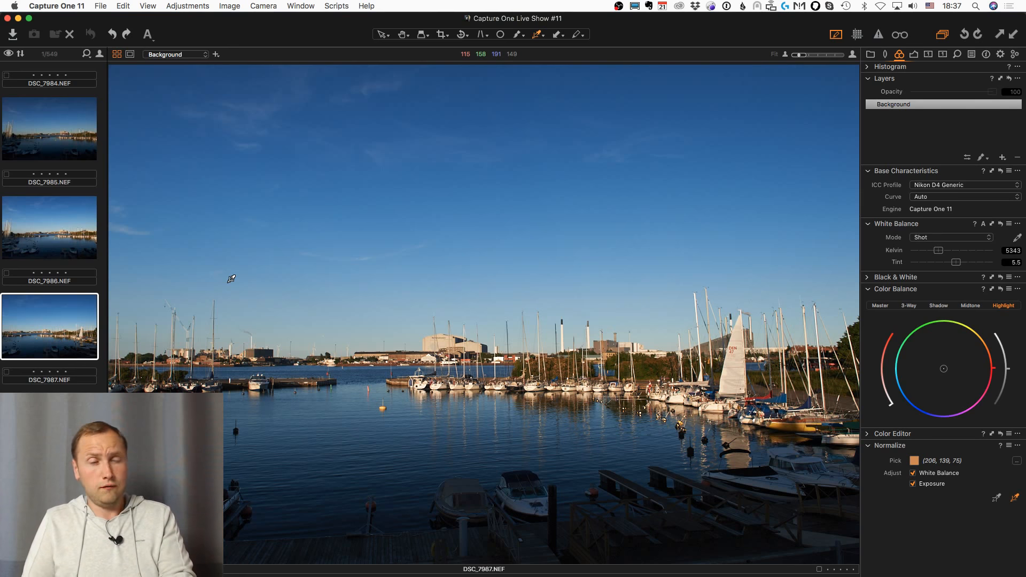
Display DSC_7984.NEF and normalize its White Balance and Exposure on the sunlit facade of the apartment building.
{"action": "left_click", "coordinate": [51, 249]}
{"action": "scroll", "coordinate": [65, 332], "scroll_direction": "up", "scroll_amount": 6}
{"action": "left_click", "coordinate": [65, 332]}
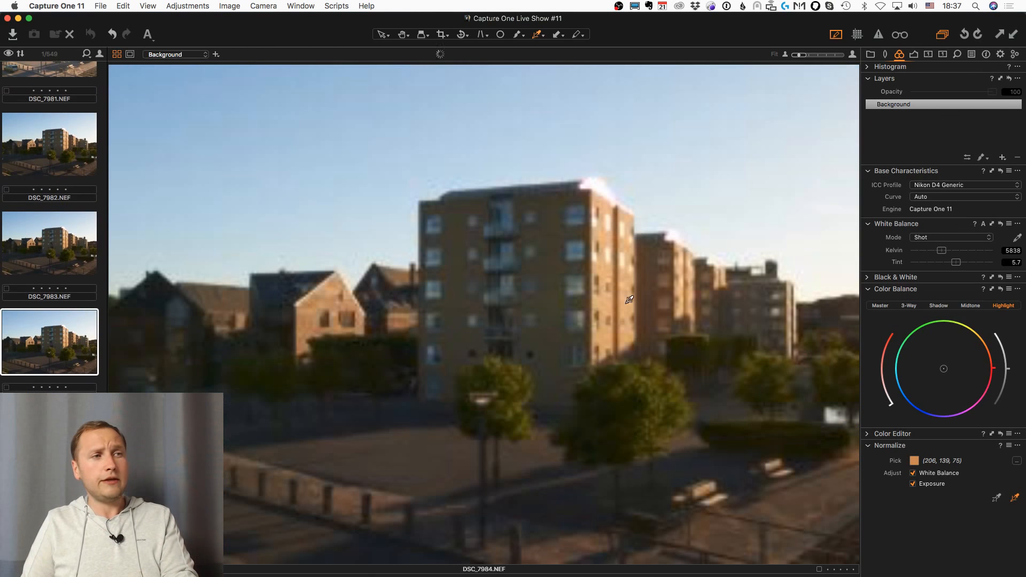
{"action": "left_click", "coordinate": [610, 236]}
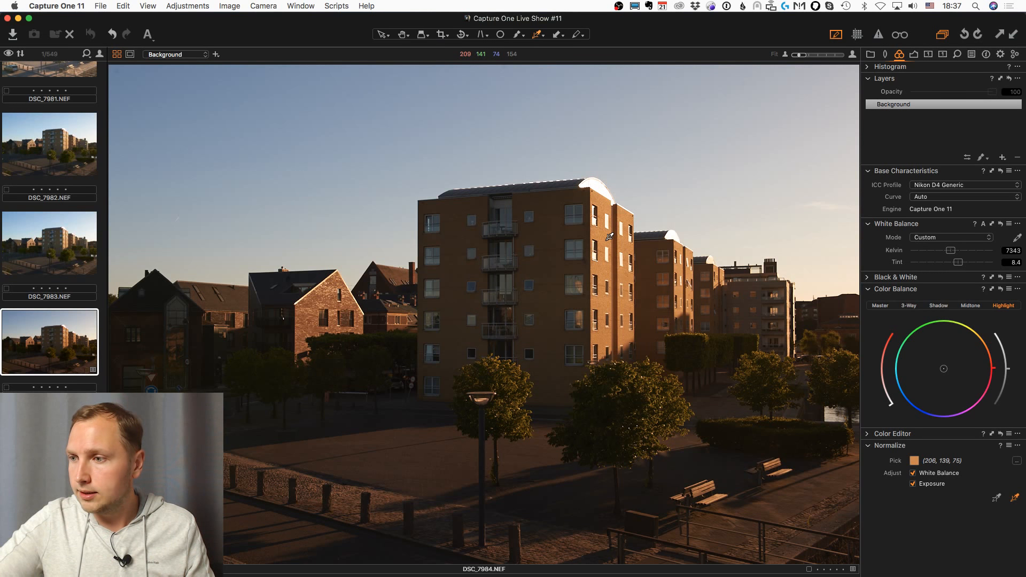
Activate the Pan tool and bring up the exposure adjustments of DSC_7984.NEF.
{"action": "left_click", "coordinate": [870, 54]}
{"action": "left_click", "coordinate": [972, 54]}
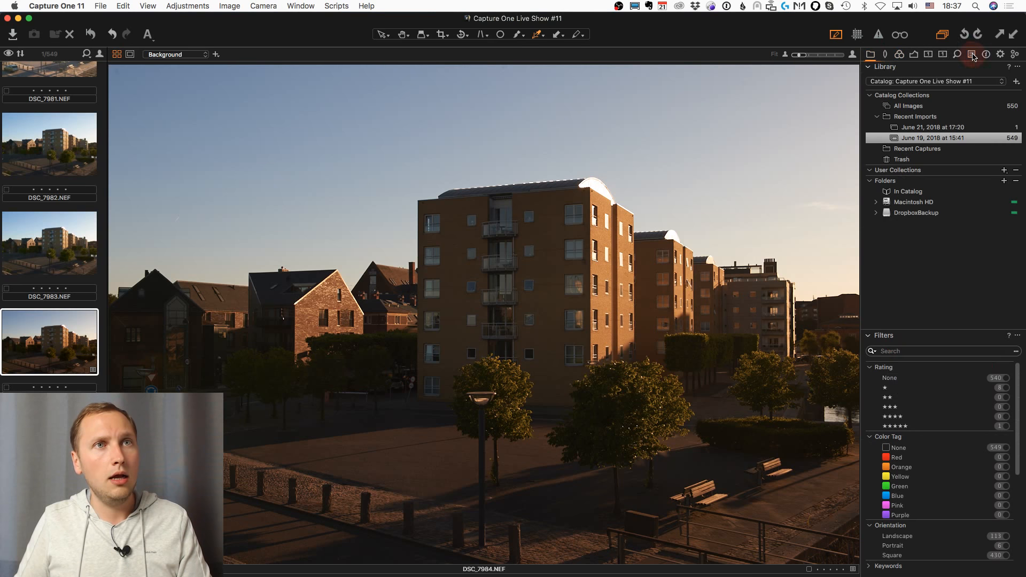
{"action": "key", "text": "h"}
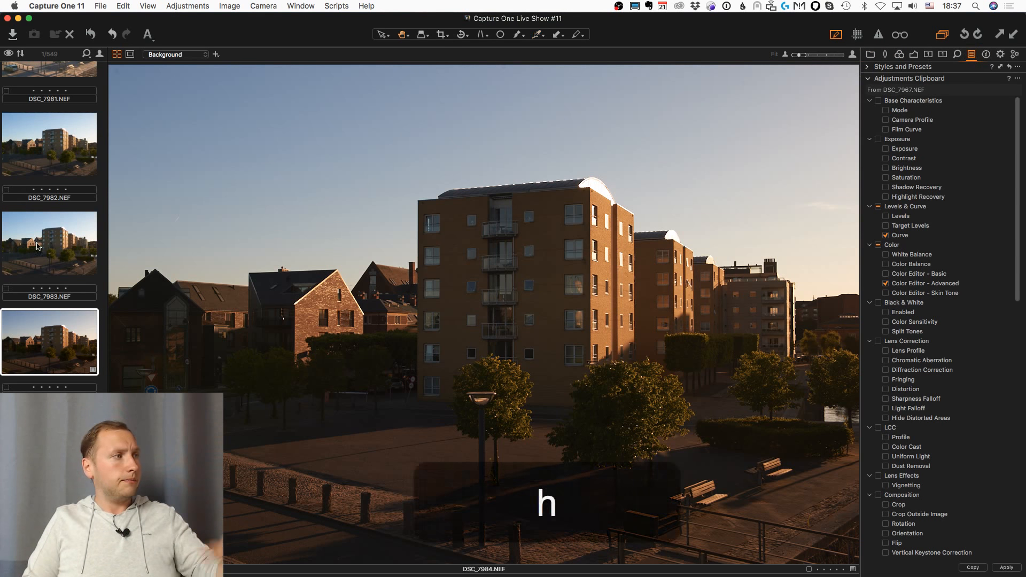
{"action": "left_click", "coordinate": [914, 54]}
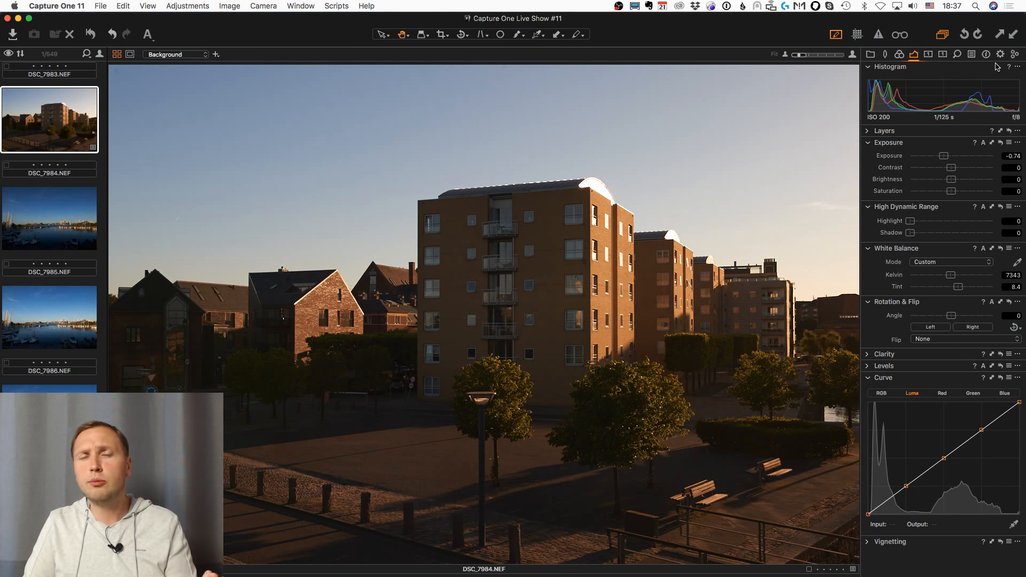
On pond photo DSC_7991.NEF, set Exposure to 1.99, Contrast to 7, and High Dynamic Range Highlight to 95 and Shadow to 19.
{"action": "scroll", "coordinate": [68, 339], "scroll_direction": "down", "scroll_amount": 5}
{"action": "scroll", "coordinate": [68, 338], "scroll_direction": "down", "scroll_amount": 4}
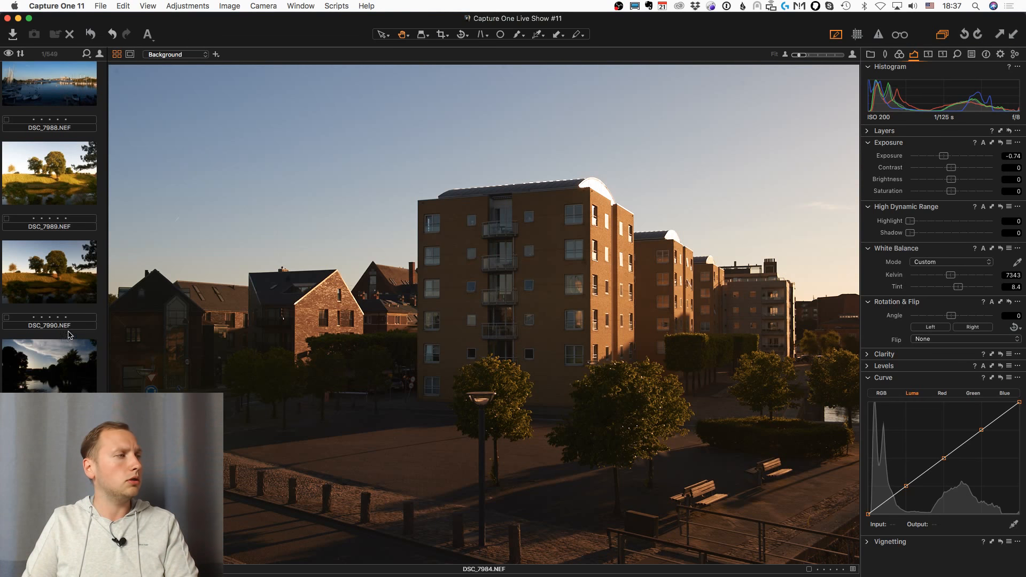
{"action": "left_click", "coordinate": [73, 368]}
{"action": "scroll", "coordinate": [73, 368], "scroll_direction": "down", "scroll_amount": 3}
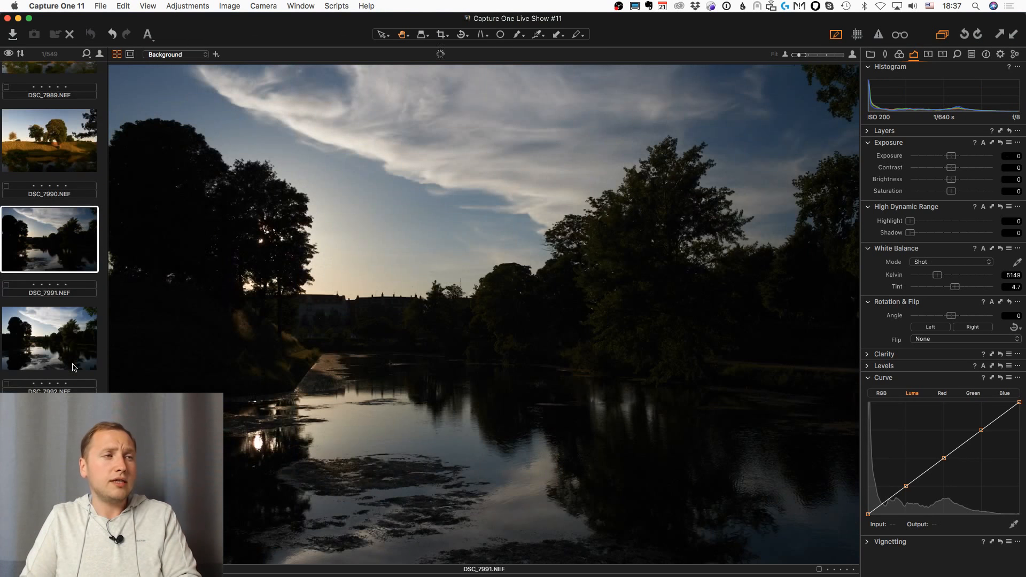
{"action": "left_click", "coordinate": [79, 357]}
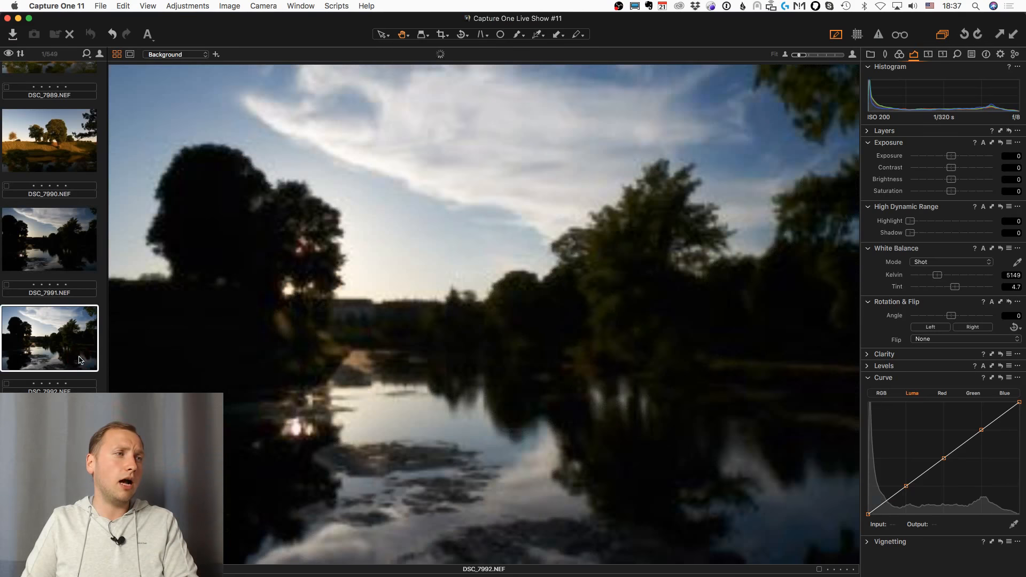
{"action": "left_click", "coordinate": [80, 254]}
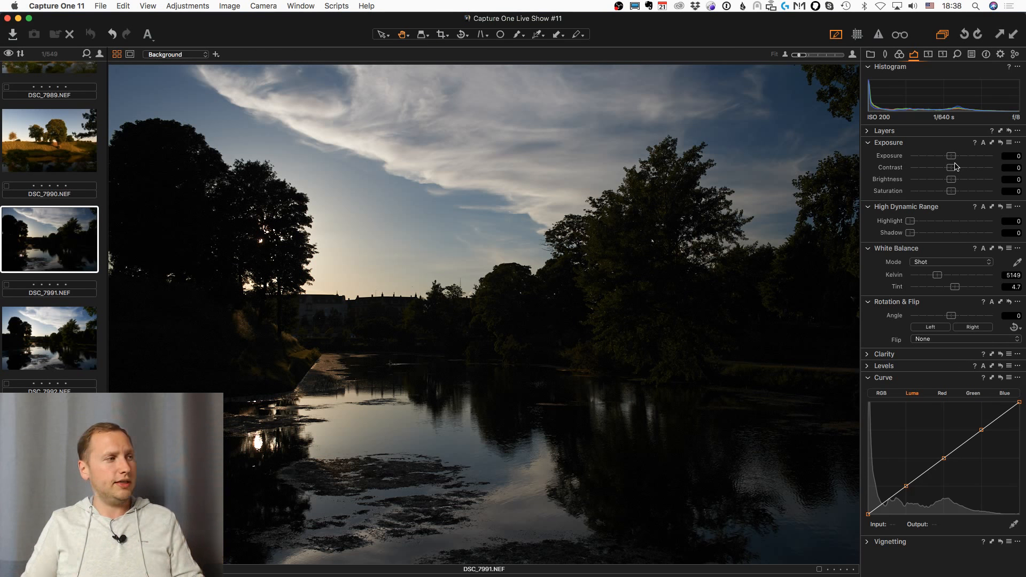
{"action": "left_click_drag", "start_coordinate": [951, 155], "coordinate": [975, 155]}
{"action": "left_click_drag", "start_coordinate": [982, 221], "coordinate": [988, 220]}
{"action": "left_click_drag", "start_coordinate": [976, 156], "coordinate": [971, 155]}
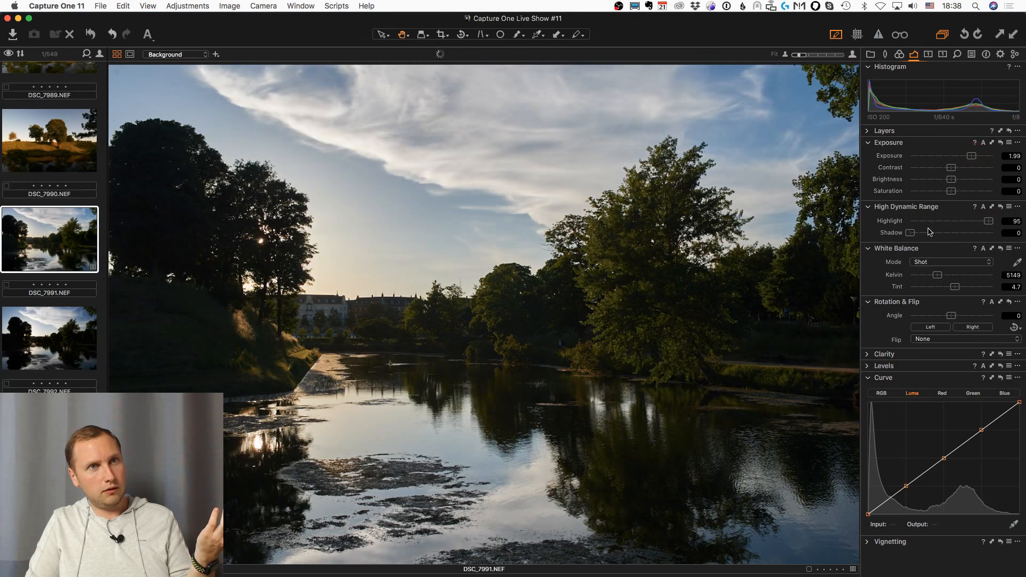
{"action": "left_click_drag", "start_coordinate": [910, 233], "coordinate": [926, 233]}
{"action": "left_click_drag", "start_coordinate": [951, 167], "coordinate": [957, 169]}
Copy the adjustments of DSC_7991.NEF onto DSC_7993.NEF and set the Exposure there to 0.11.
{"action": "key", "text": "shift+super+c"}
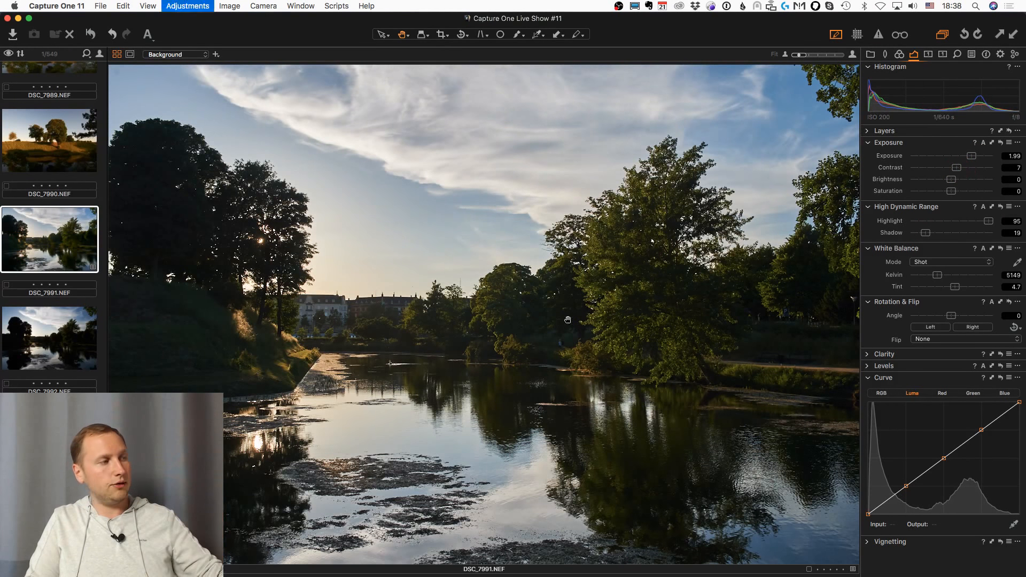
{"action": "key", "text": "Right"}
{"action": "key", "text": "Right"}
{"action": "key", "text": "super+v"}
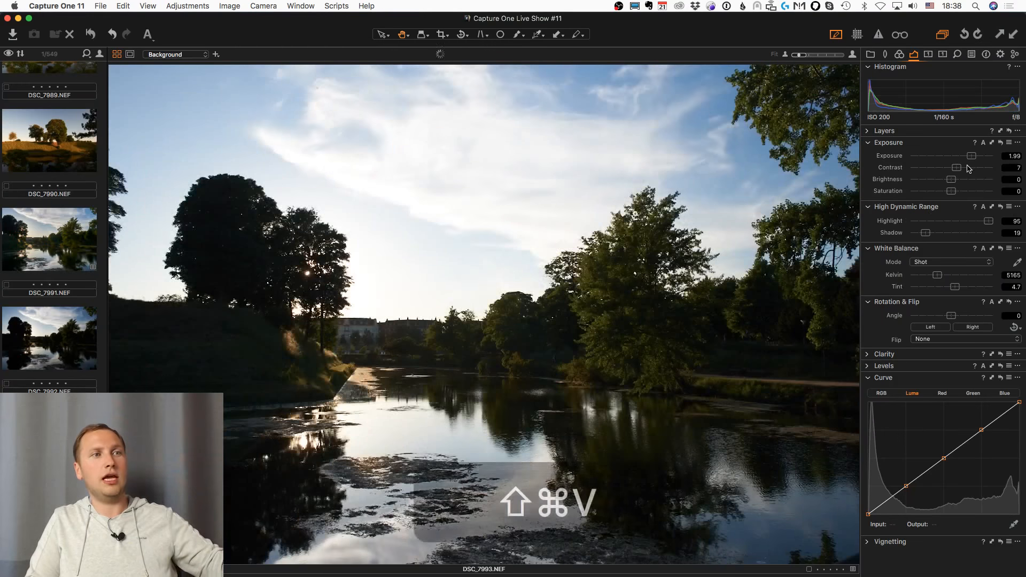
{"action": "left_click_drag", "start_coordinate": [969, 158], "coordinate": [954, 160]}
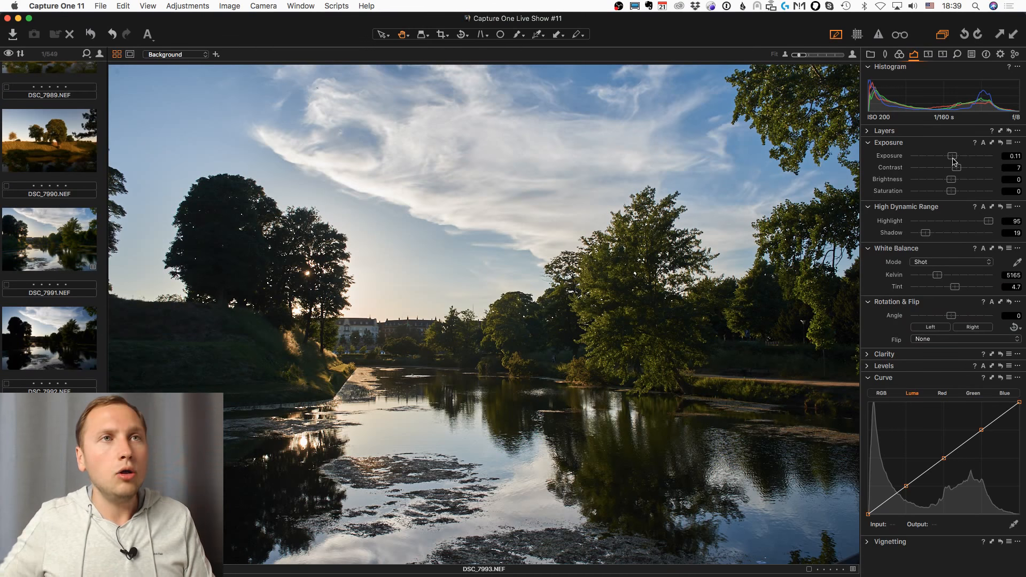
Display pond photo DSC_7995.NEF and bring up its exposure adjustments.
{"action": "left_click", "coordinate": [870, 54]}
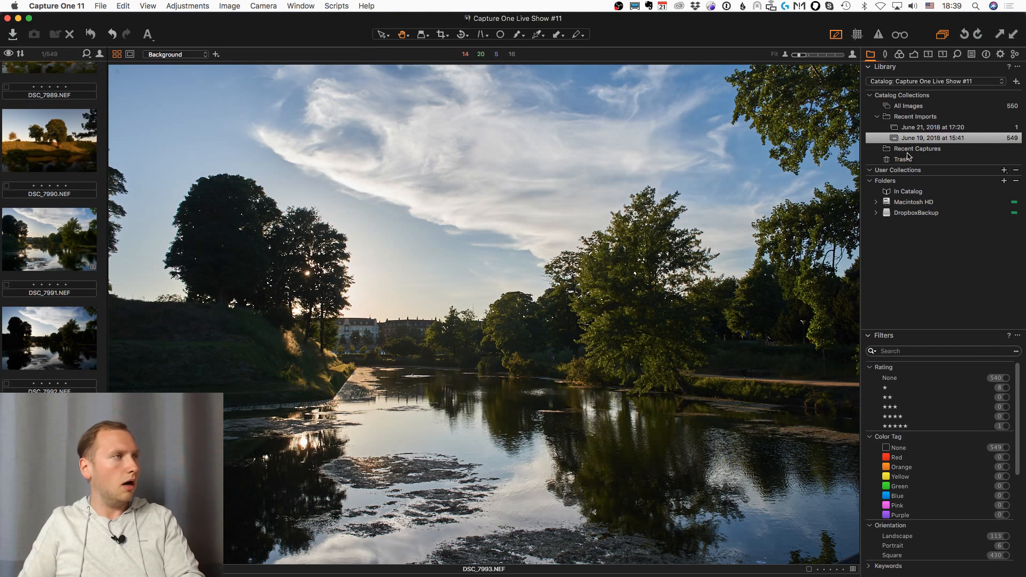
{"action": "left_click", "coordinate": [49, 313]}
{"action": "left_click", "coordinate": [79, 246]}
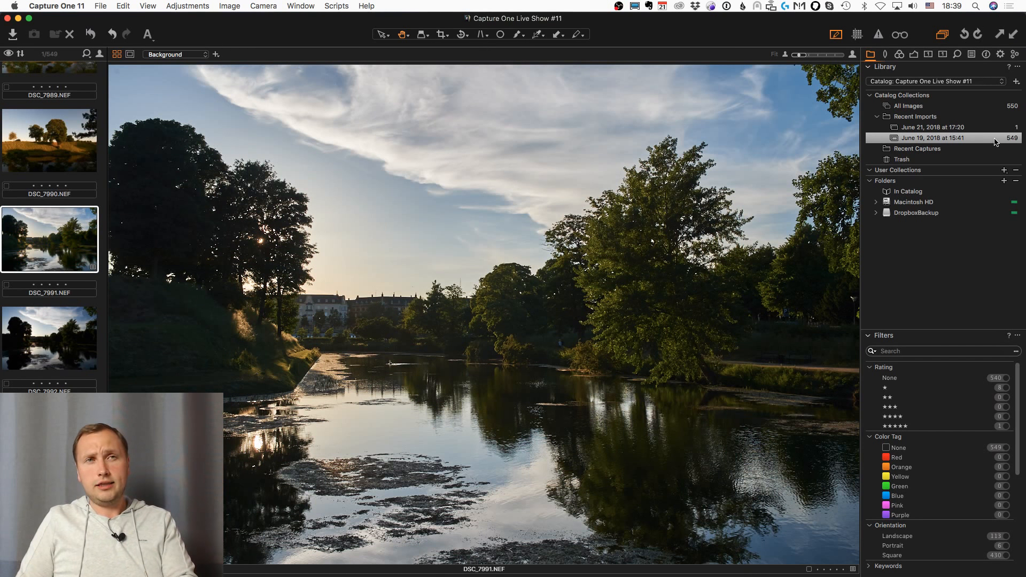
{"action": "scroll", "coordinate": [80, 197], "scroll_direction": "down", "scroll_amount": 7}
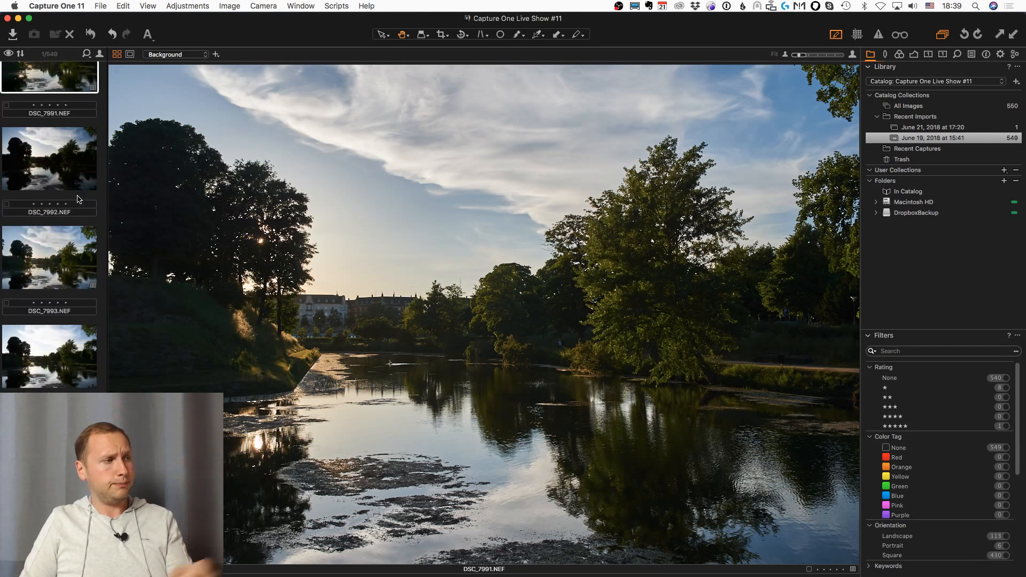
{"action": "left_click", "coordinate": [60, 296]}
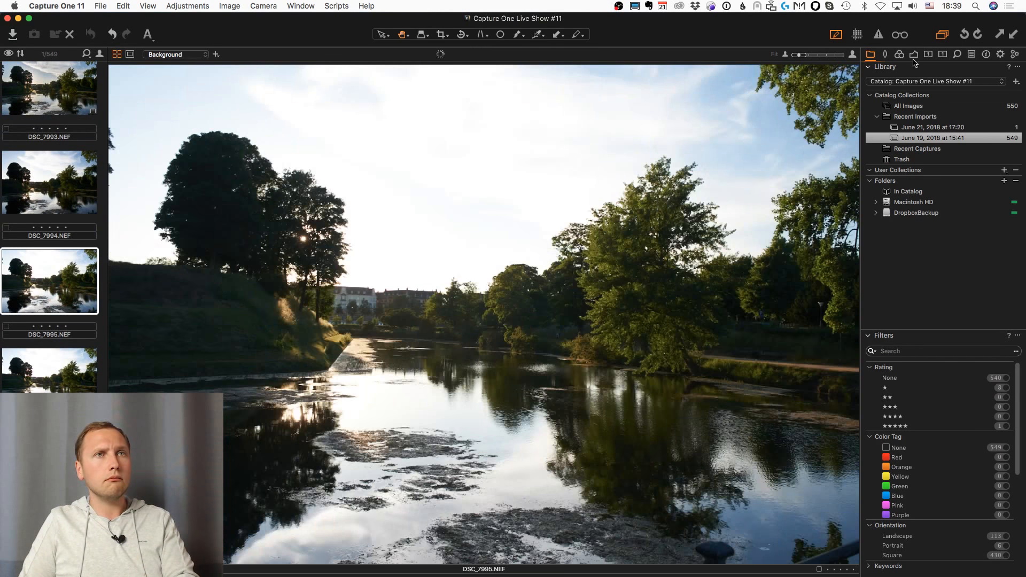
{"action": "left_click", "coordinate": [914, 54]}
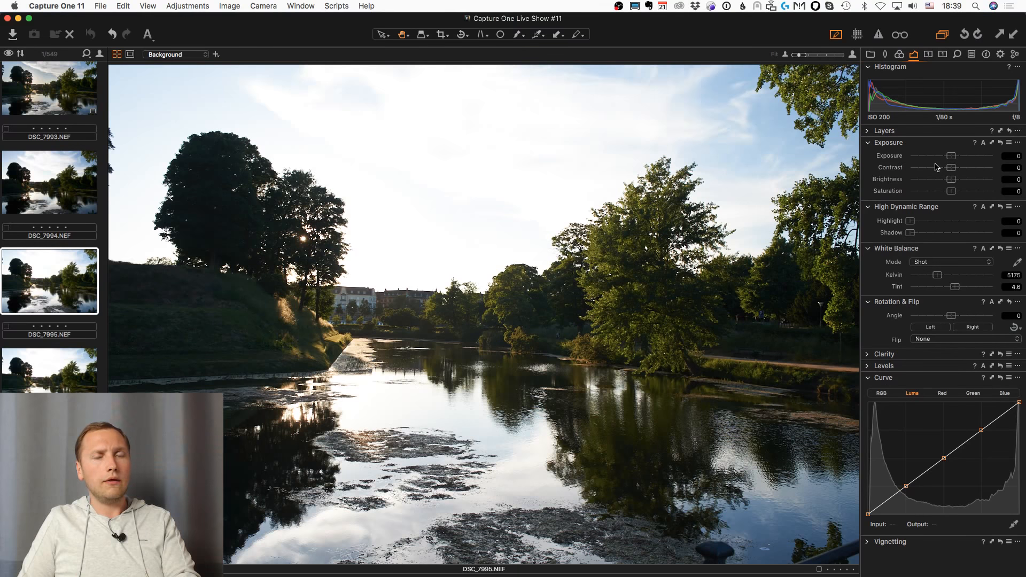
Collapse the Adjustments Clipboard and expand Styles and Presets to preview the 043 Fuji Fortia SP v7 Summer style on DSC_7995.NEF.
{"action": "left_click", "coordinate": [971, 55]}
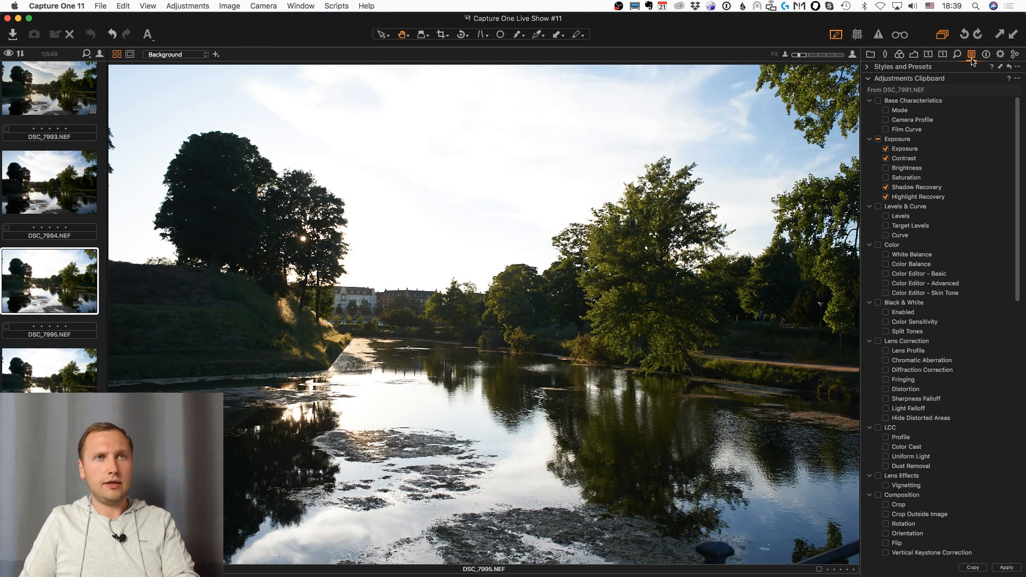
{"action": "left_click", "coordinate": [868, 78]}
{"action": "left_click", "coordinate": [868, 67]}
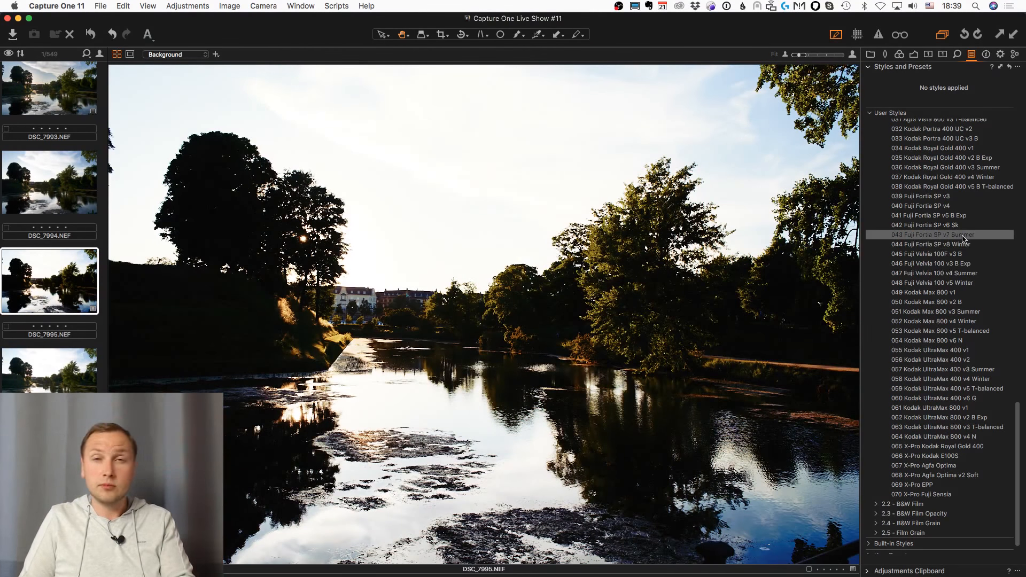
{"action": "scroll", "coordinate": [956, 294], "scroll_direction": "down", "scroll_amount": 1}
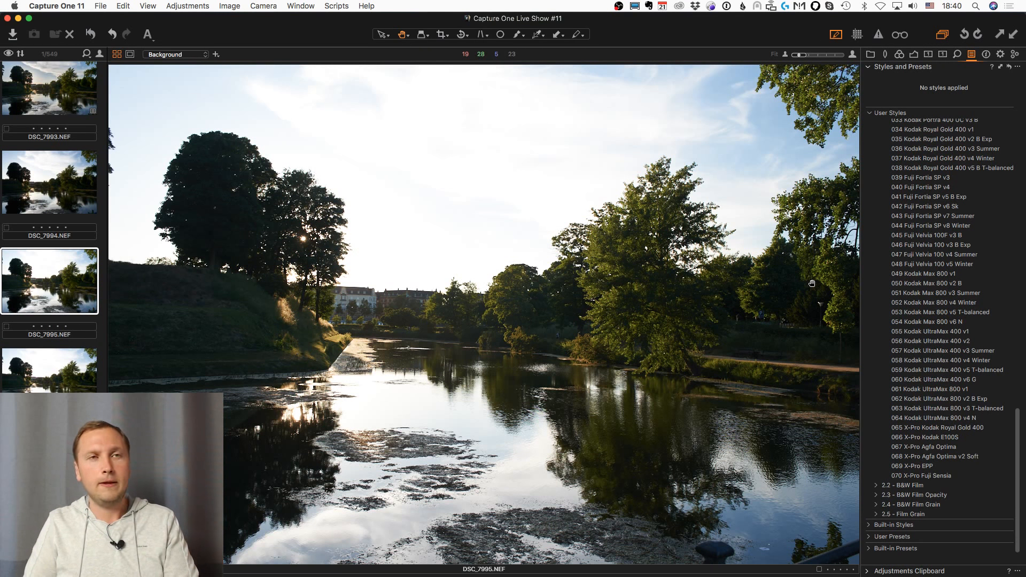
Preview the style 047 Fuji Velvia 100 v4 Summer on DSC_7999.NEF and collapse the 1.1 and 2.1 Color Film style groups.
{"action": "scroll", "coordinate": [64, 351], "scroll_direction": "down", "scroll_amount": 8}
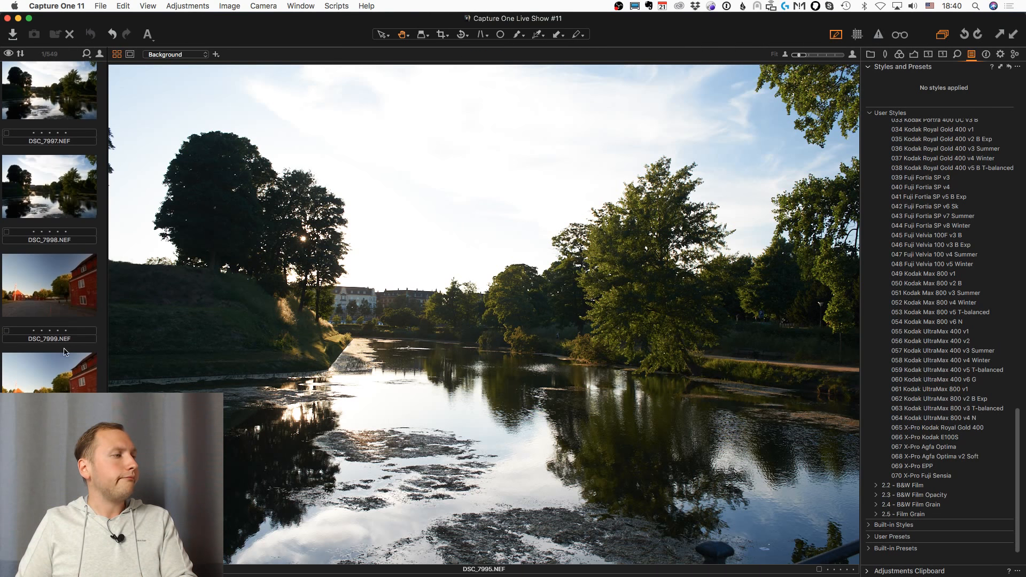
{"action": "left_click", "coordinate": [64, 304]}
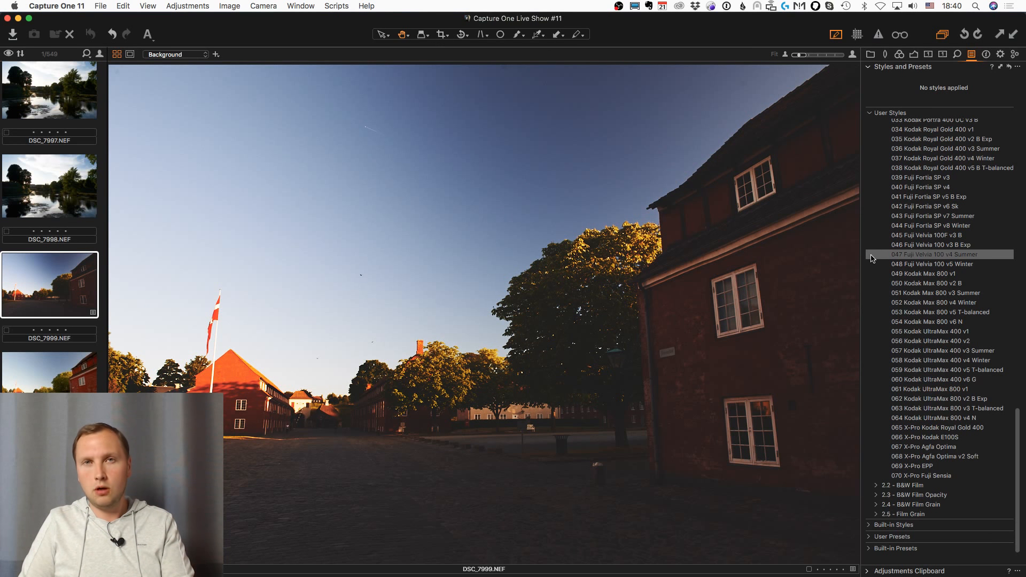
{"action": "scroll", "coordinate": [876, 256], "scroll_direction": "up", "scroll_amount": 10}
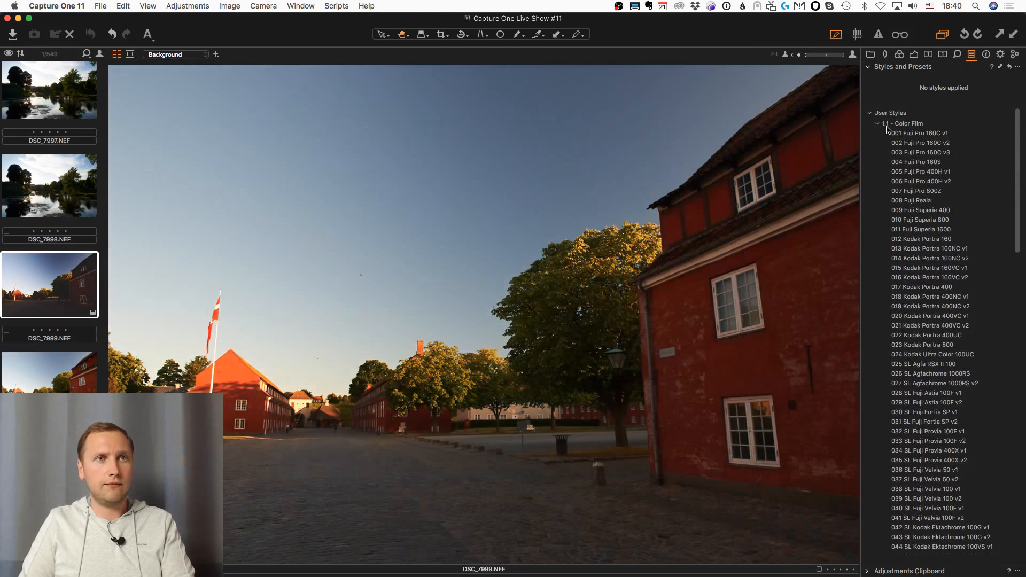
{"action": "left_click", "coordinate": [876, 124]}
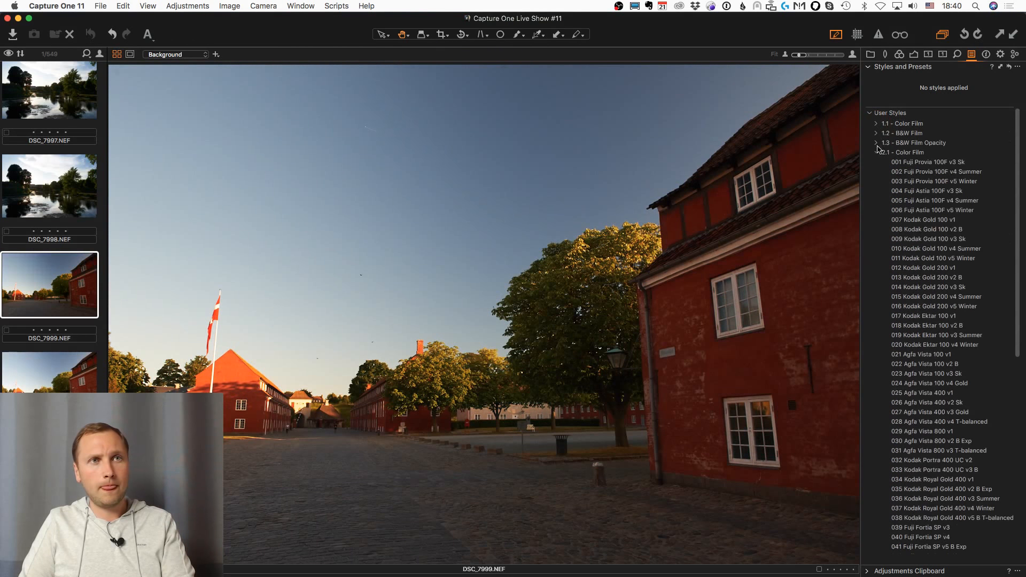
{"action": "left_click", "coordinate": [876, 153]}
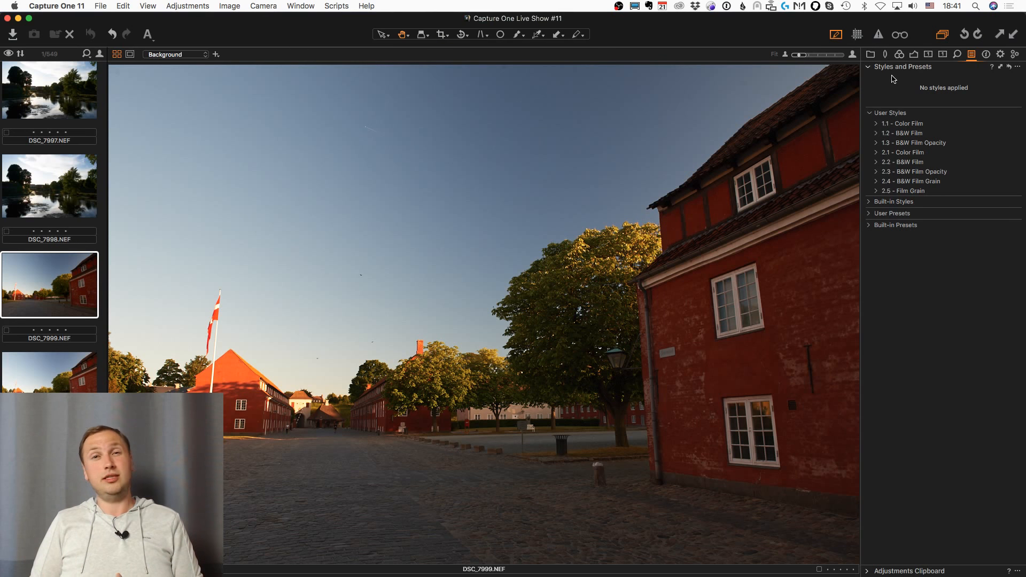
Bring up the exposure adjustments and browse the following photos to display DSC_8006.NEF, the row of trees beside the red building.
{"action": "left_click", "coordinate": [913, 56]}
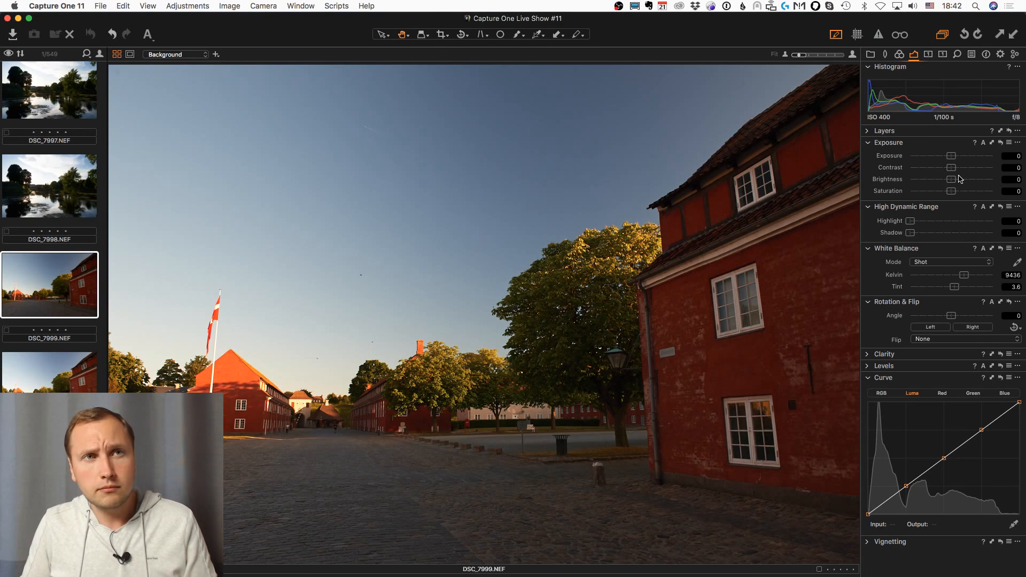
{"action": "scroll", "coordinate": [62, 379], "scroll_direction": "down", "scroll_amount": 3}
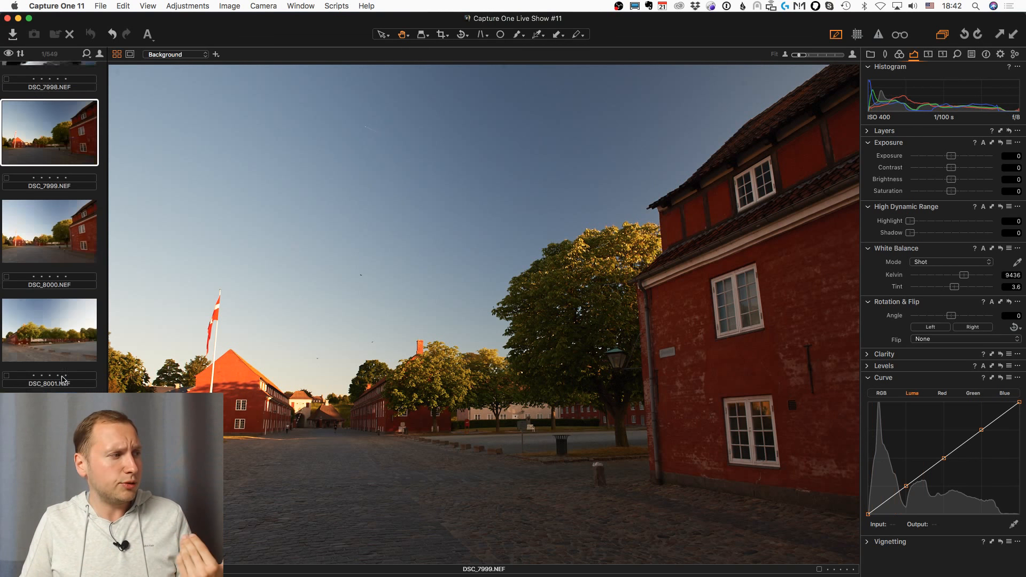
{"action": "left_click", "coordinate": [62, 379]}
{"action": "scroll", "coordinate": [69, 363], "scroll_direction": "down", "scroll_amount": 10}
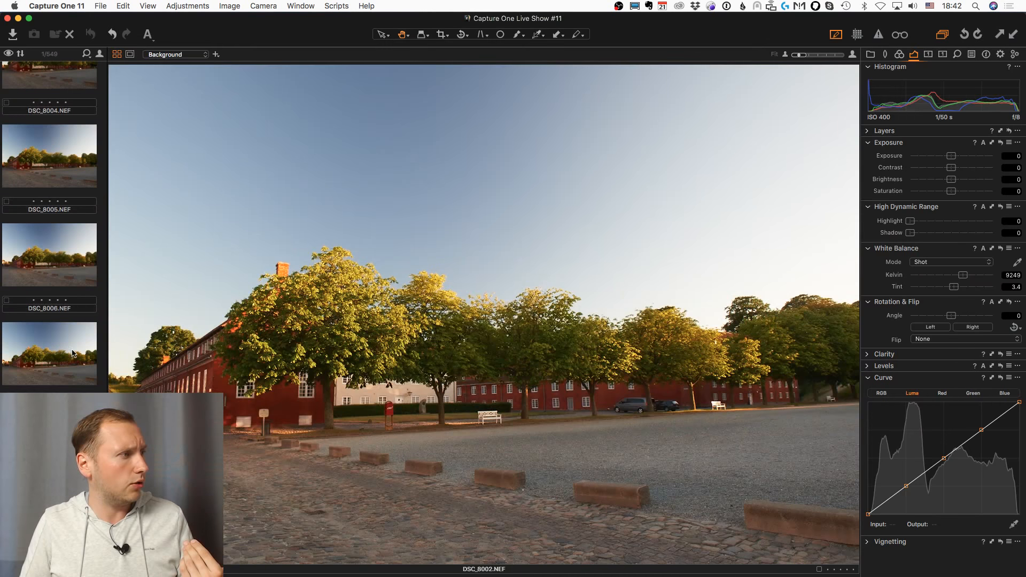
{"action": "left_click", "coordinate": [72, 353]}
{"action": "left_click", "coordinate": [72, 433]}
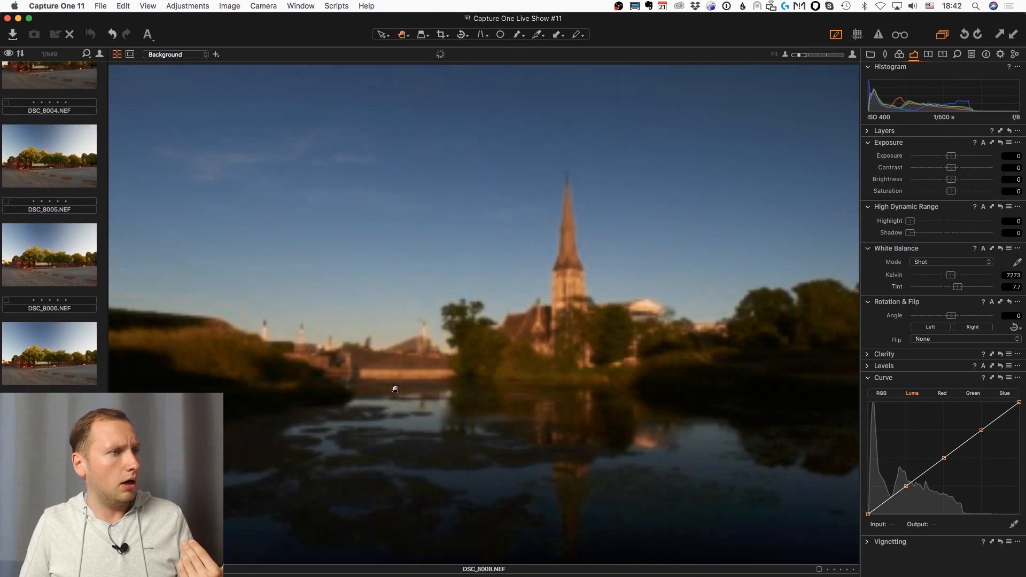
{"action": "left_click", "coordinate": [47, 376]}
{"action": "left_click", "coordinate": [66, 258]}
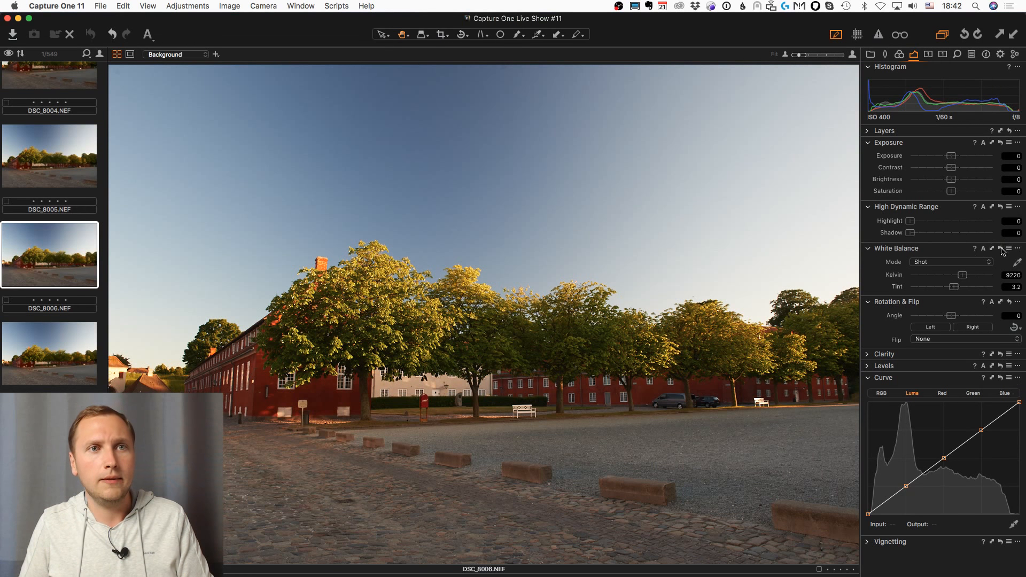
Preview the Color Balance presets, such as Warm Look +2, on DSC_8006.NEF without applying one.
{"action": "left_click", "coordinate": [900, 54]}
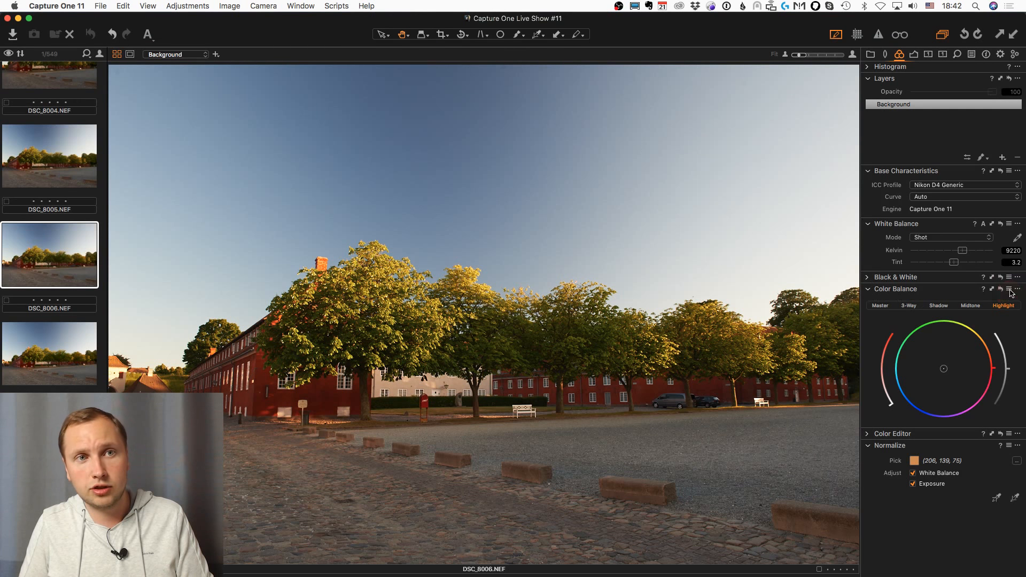
{"action": "left_click", "coordinate": [1009, 289]}
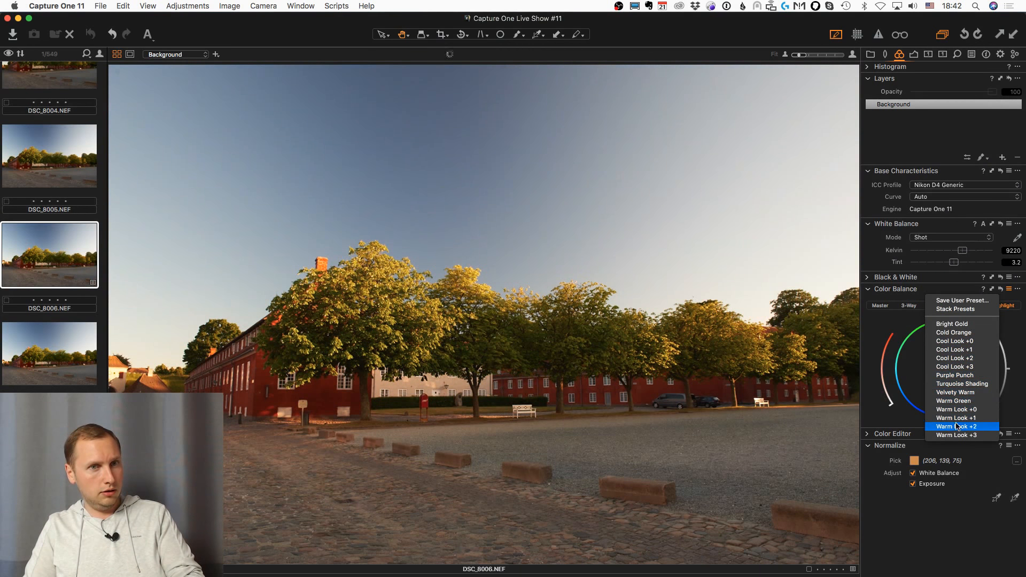
{"action": "left_click", "coordinate": [956, 334]}
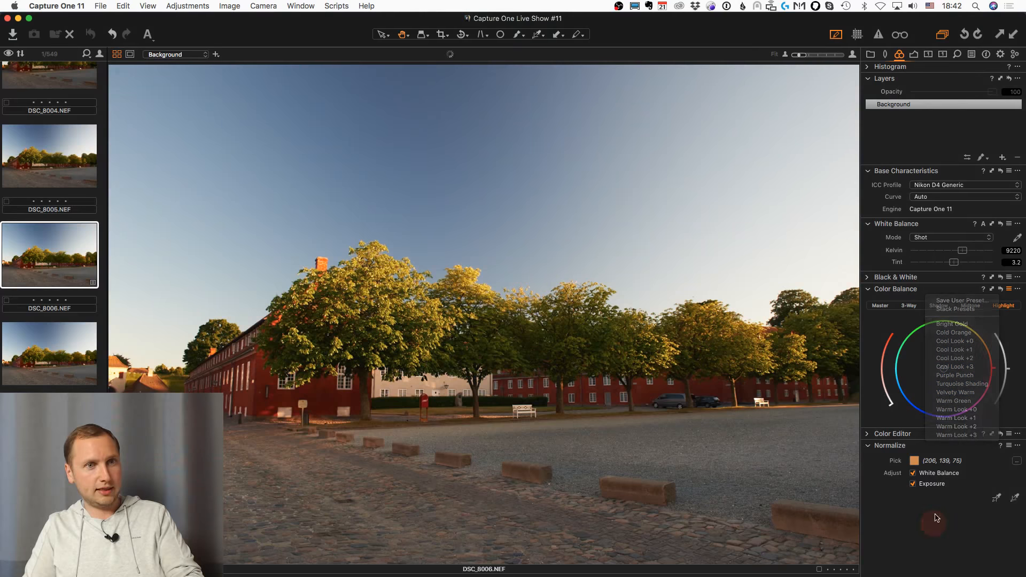
Look through the Curve presets for DSC_8006.NEF, including 5-point-AllChannels, without applying one.
{"action": "left_click", "coordinate": [915, 54]}
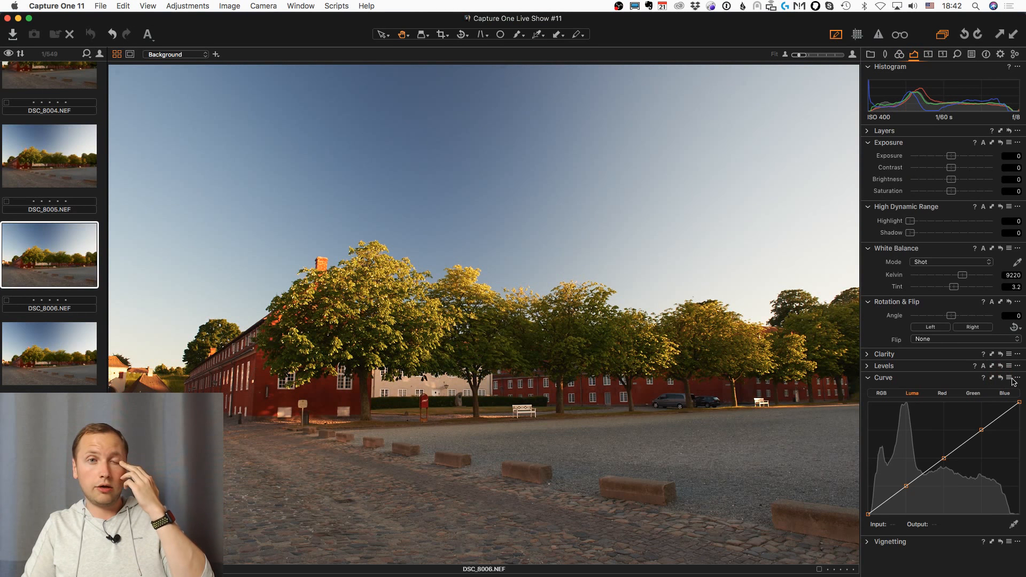
{"action": "left_click", "coordinate": [1009, 378]}
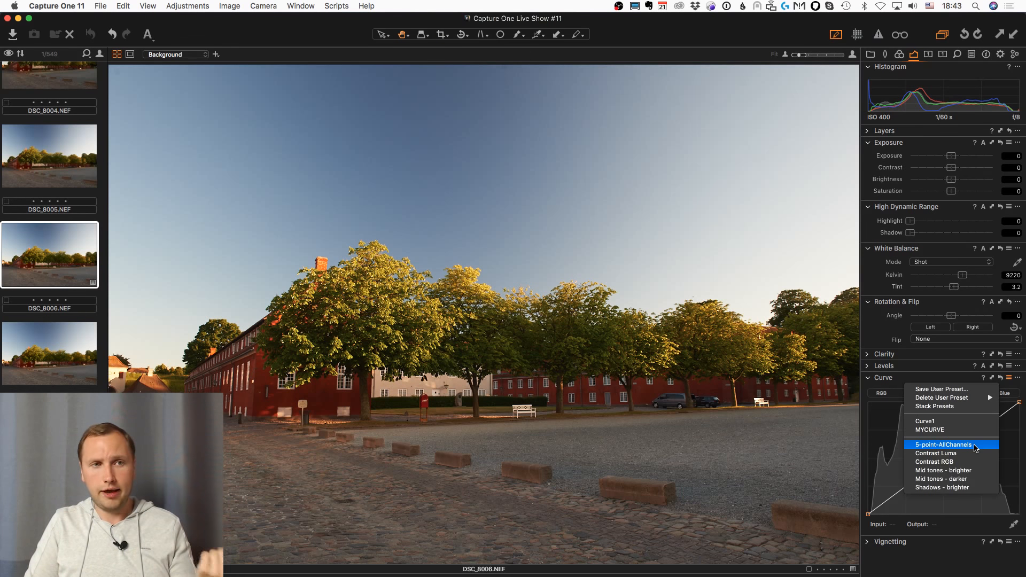
{"action": "left_click", "coordinate": [900, 388]}
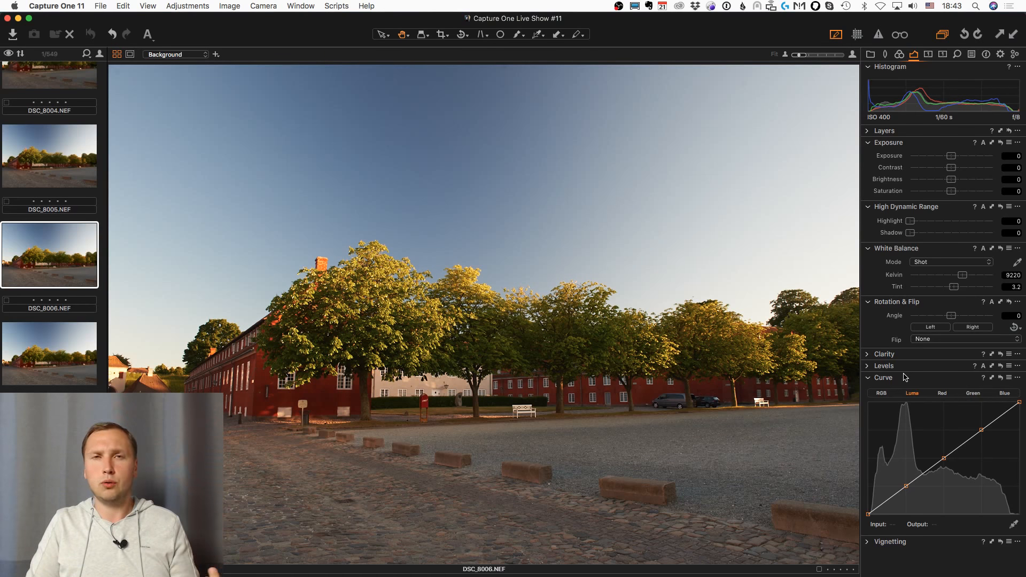
View the Red, Green and Blue channels of the Curve and switch it to RGB.
{"action": "left_click", "coordinate": [943, 393]}
{"action": "left_click", "coordinate": [973, 393]}
{"action": "left_click", "coordinate": [1003, 393]}
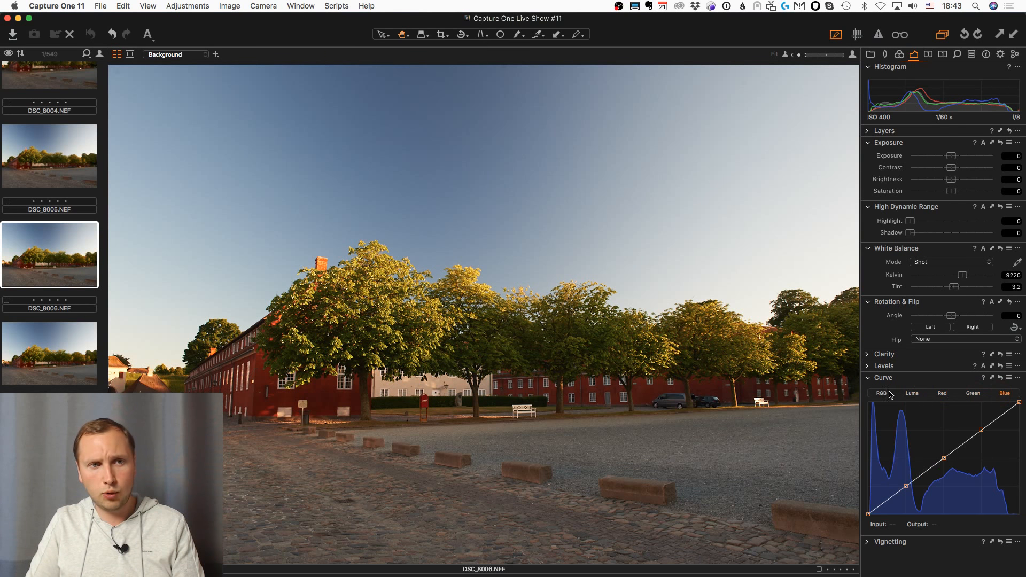
{"action": "left_click", "coordinate": [882, 394]}
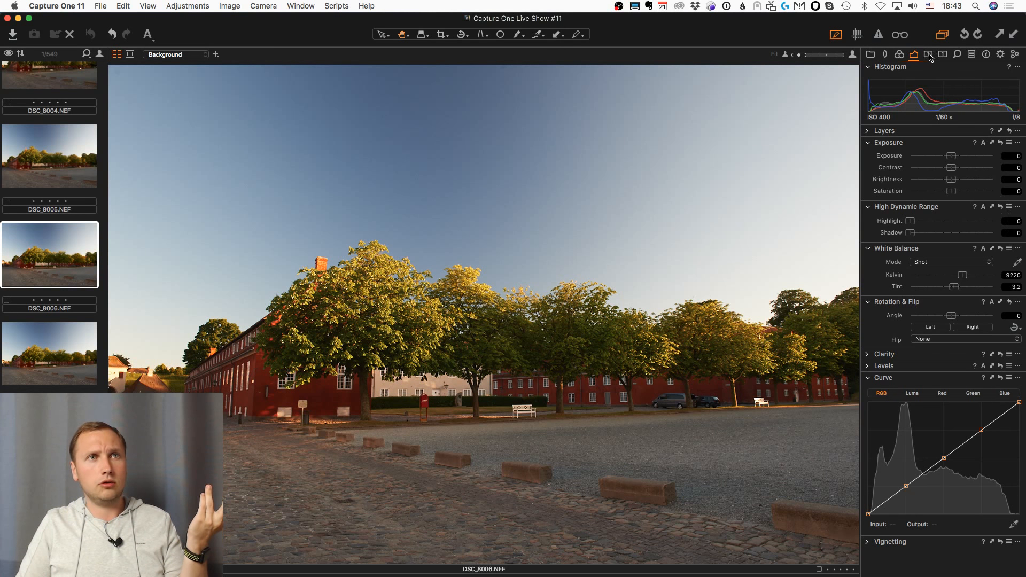
Preview the Film Grain presets, such as Soft, on DSC_8006.NEF without applying one.
{"action": "left_click", "coordinate": [957, 54]}
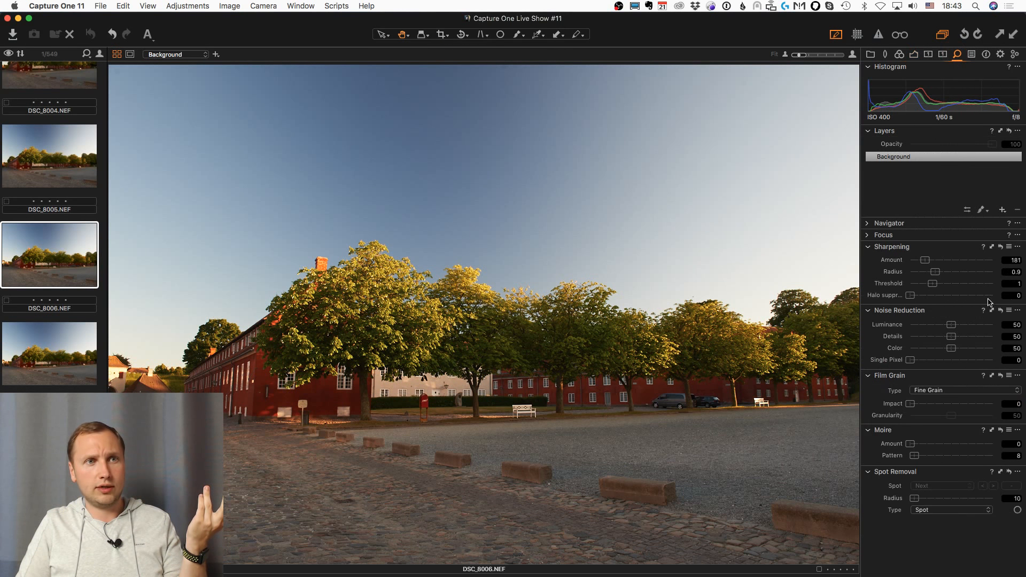
{"action": "left_click", "coordinate": [1009, 375]}
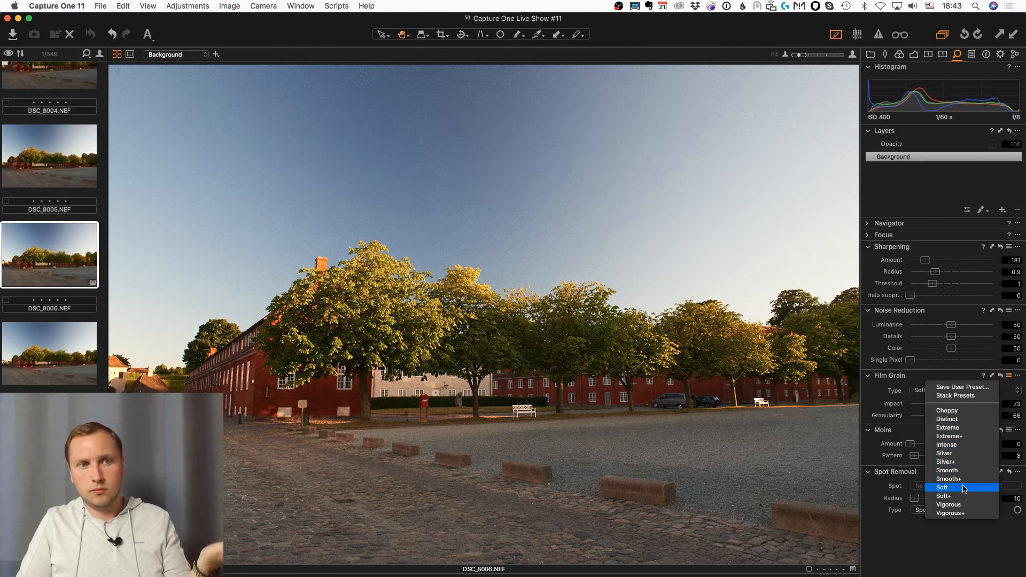
{"action": "left_click", "coordinate": [951, 559]}
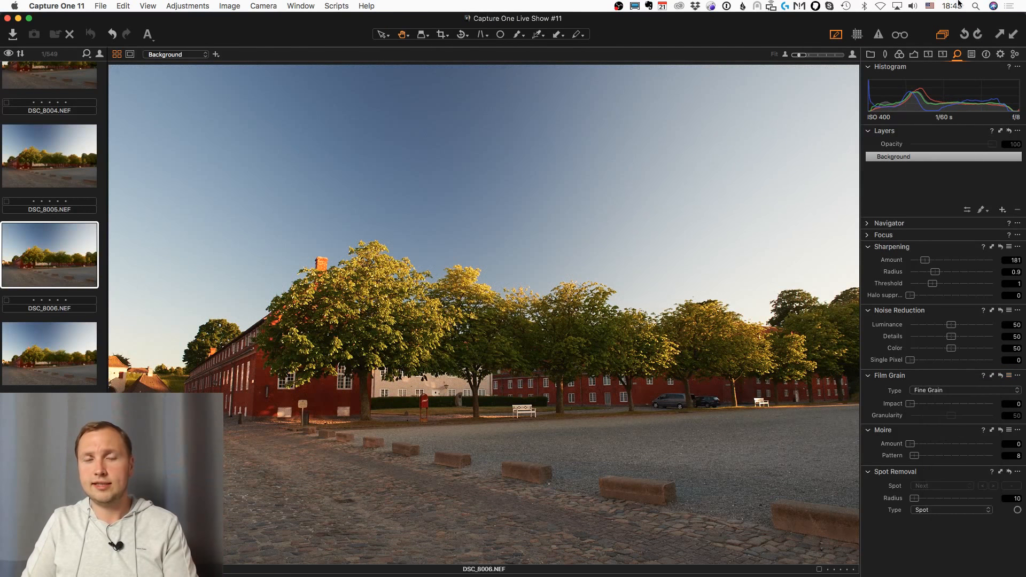
{"action": "left_click", "coordinate": [915, 54]}
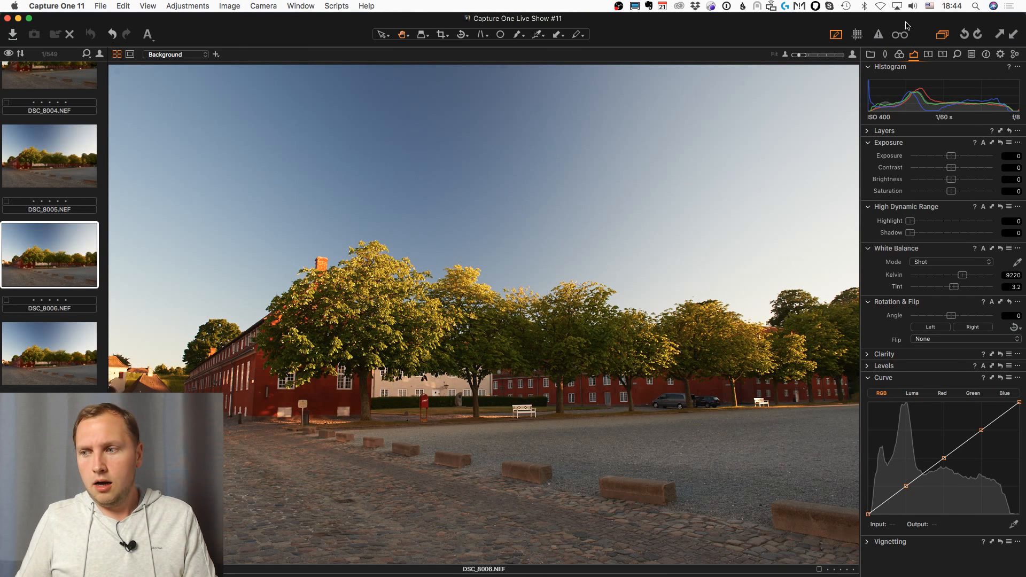
{"action": "left_click", "coordinate": [971, 54]}
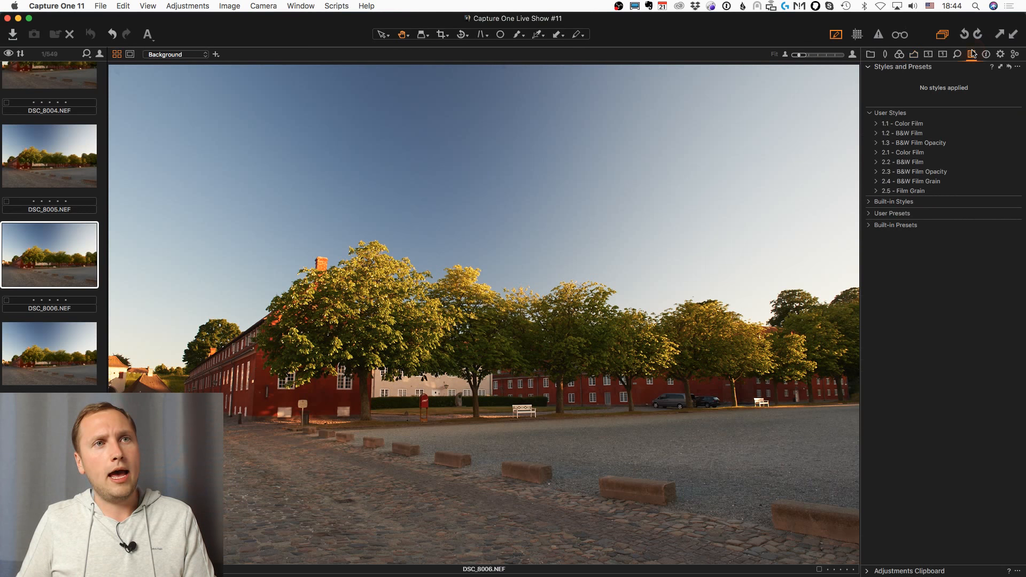
{"action": "left_click", "coordinate": [915, 54]}
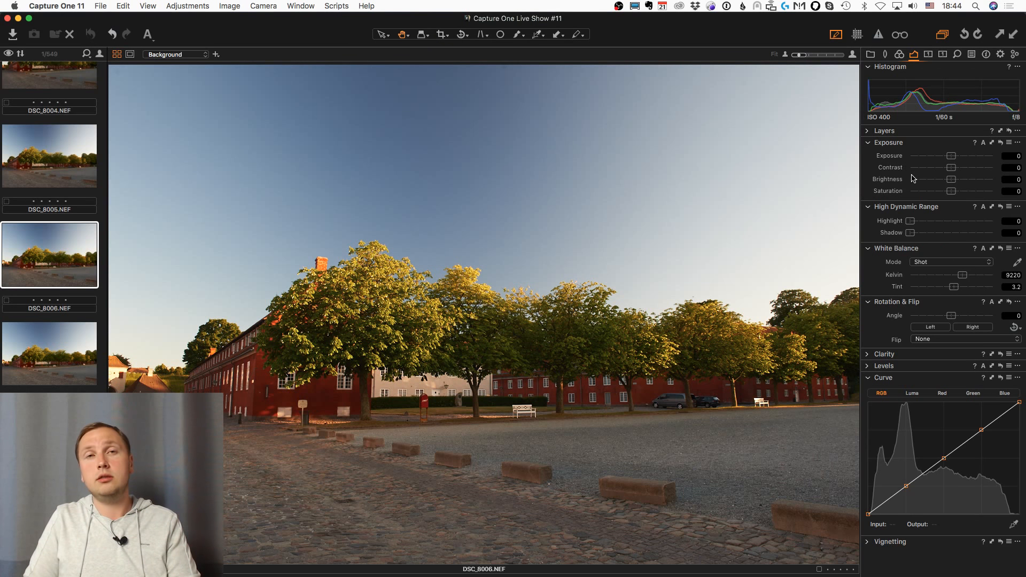
In Styles and Presets, expand the LEGACY group of the Built-in Styles and its B&W subgroup.
{"action": "left_click", "coordinate": [971, 54]}
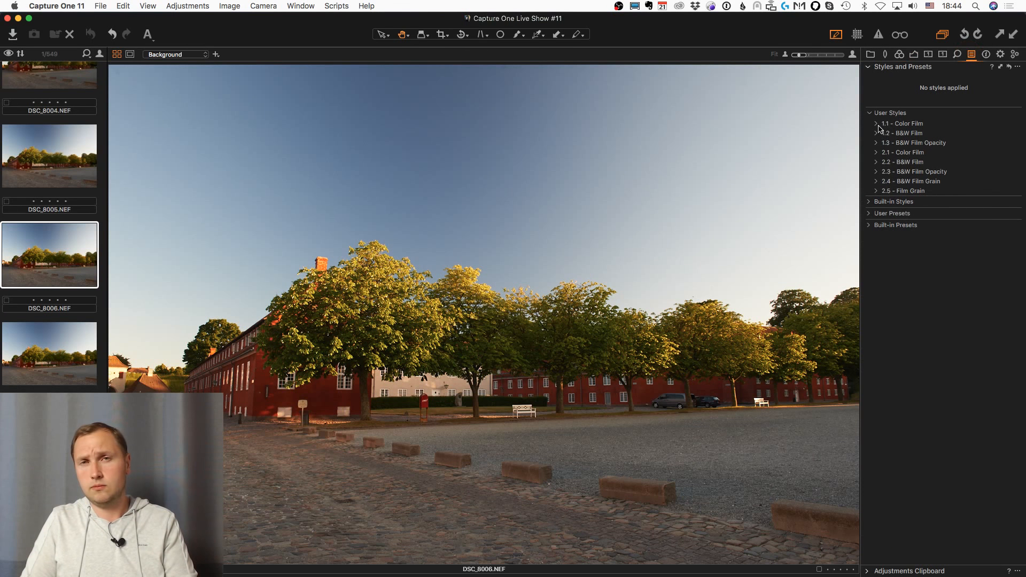
{"action": "left_click", "coordinate": [869, 202]}
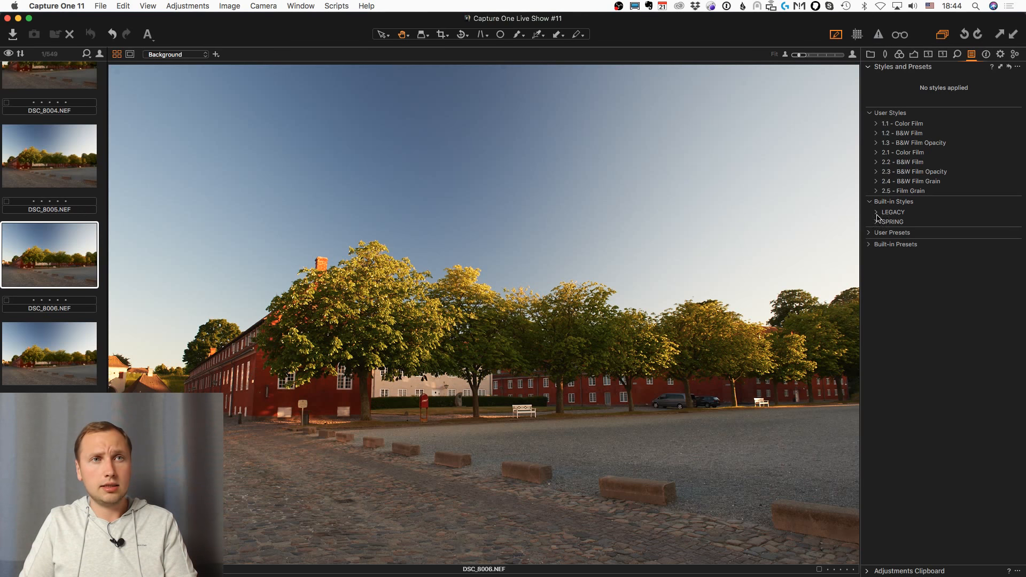
{"action": "left_click", "coordinate": [877, 213]}
{"action": "left_click", "coordinate": [885, 222]}
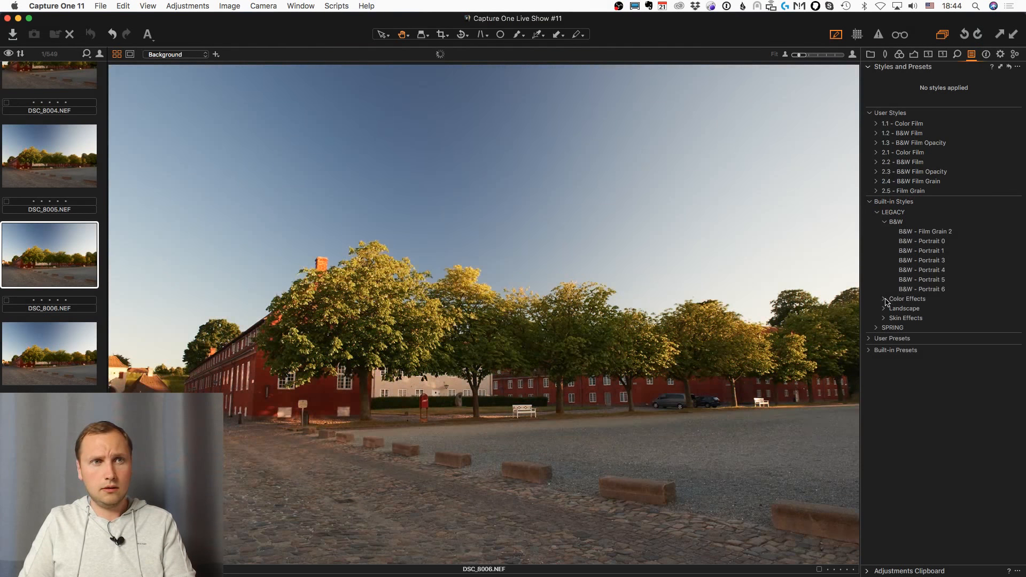
Preview the LEGACY Color Effects and SPRING built-in styles on DSC_8006.NEF without applying one, and collapse both groups.
{"action": "left_click", "coordinate": [886, 300]}
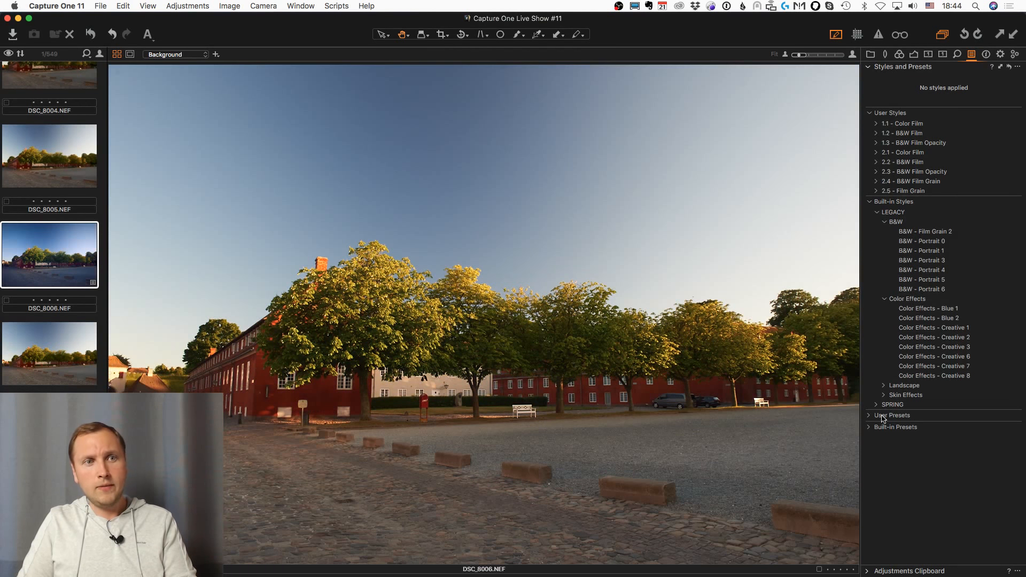
{"action": "left_click", "coordinate": [877, 404]}
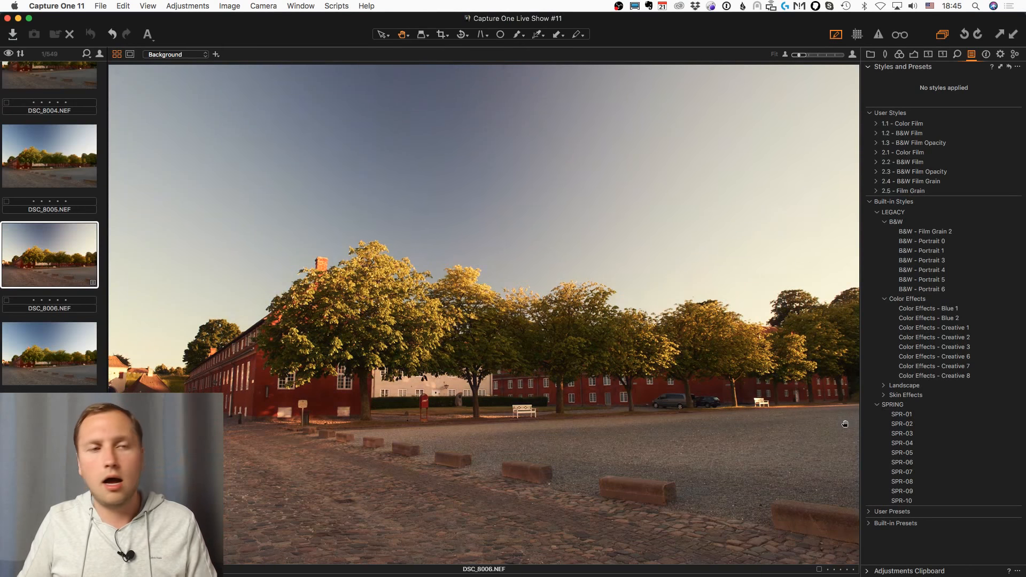
{"action": "left_click", "coordinate": [876, 404]}
{"action": "left_click", "coordinate": [885, 222]}
{"action": "left_click", "coordinate": [877, 212]}
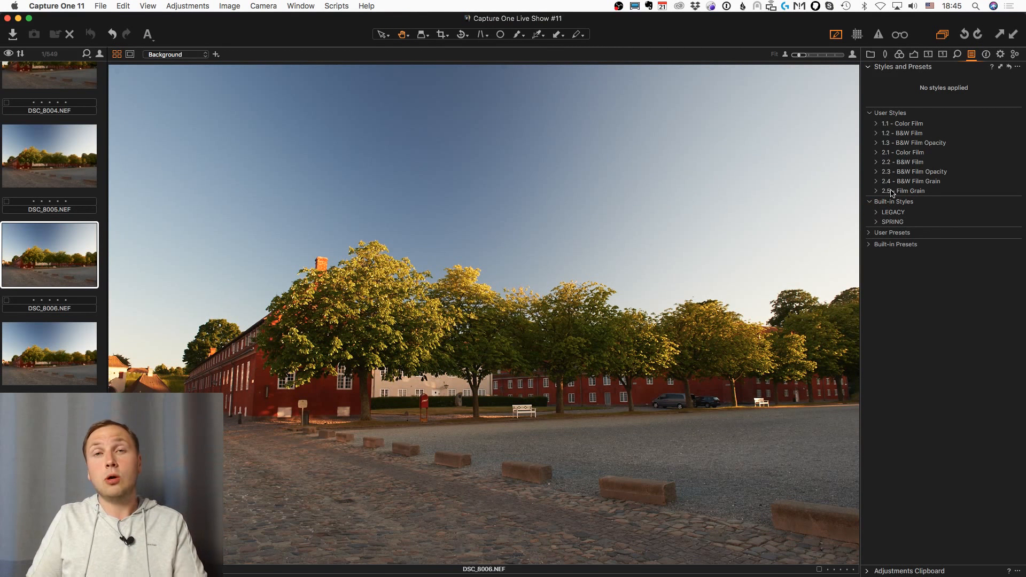
Set DSC_8006.NEF to Exposure 0.13, Contrast 10 and Highlight 80.
{"action": "left_click", "coordinate": [915, 54]}
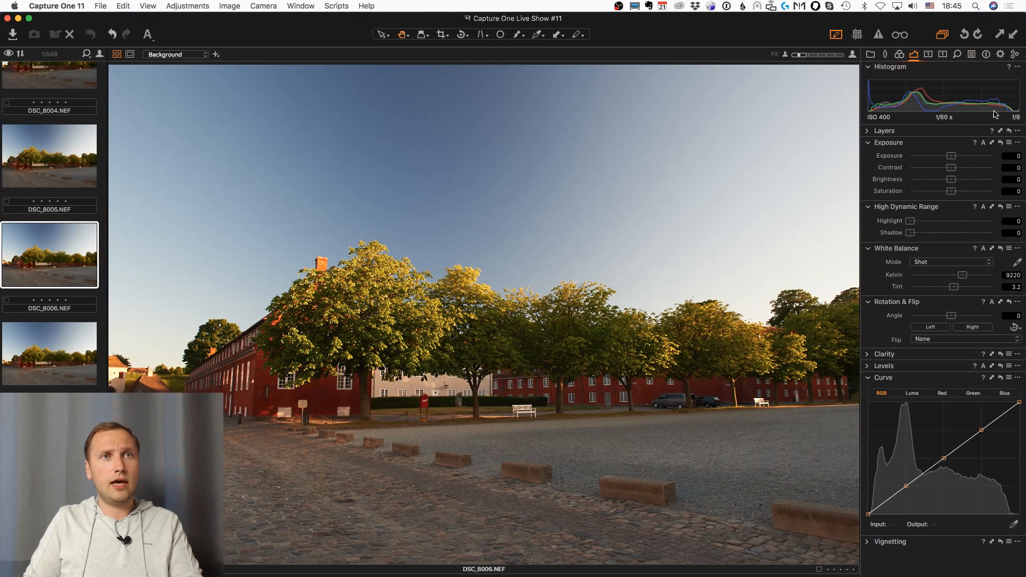
{"action": "left_click_drag", "start_coordinate": [951, 156], "coordinate": [949, 156]}
{"action": "left_click_drag", "start_coordinate": [949, 219], "coordinate": [975, 220]}
{"action": "left_click", "coordinate": [960, 167]}
{"action": "left_click_drag", "start_coordinate": [951, 157], "coordinate": [955, 157]}
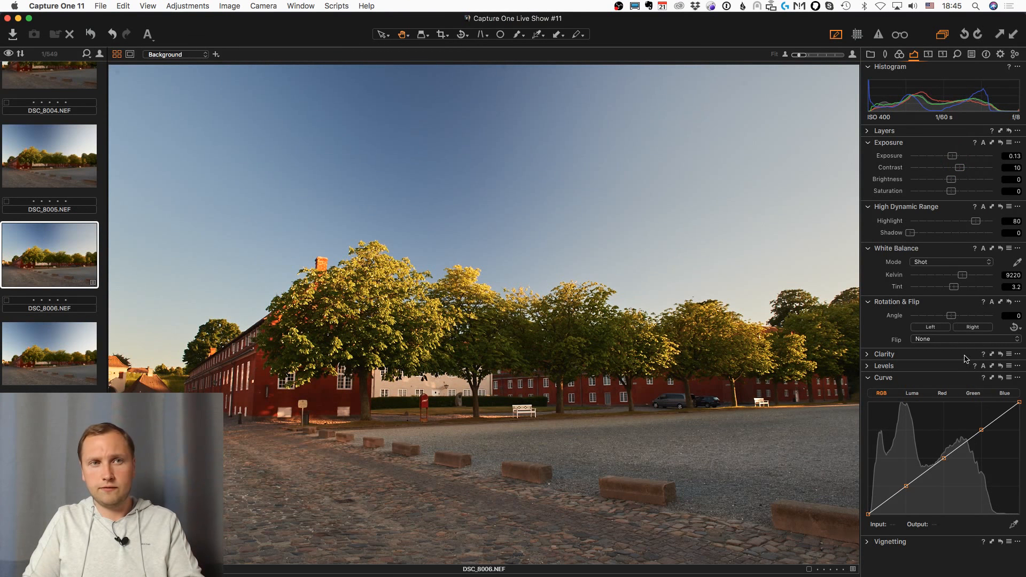
Shape the RGB curve into a slight S, lowering the shadow point and slightly raising the highlight point.
{"action": "left_click_drag", "start_coordinate": [906, 486], "coordinate": [907, 490]}
{"action": "left_click_drag", "start_coordinate": [943, 458], "coordinate": [942, 457]}
{"action": "left_click_drag", "start_coordinate": [981, 429], "coordinate": [980, 428]}
{"action": "left_click_drag", "start_coordinate": [904, 491], "coordinate": [902, 489]}
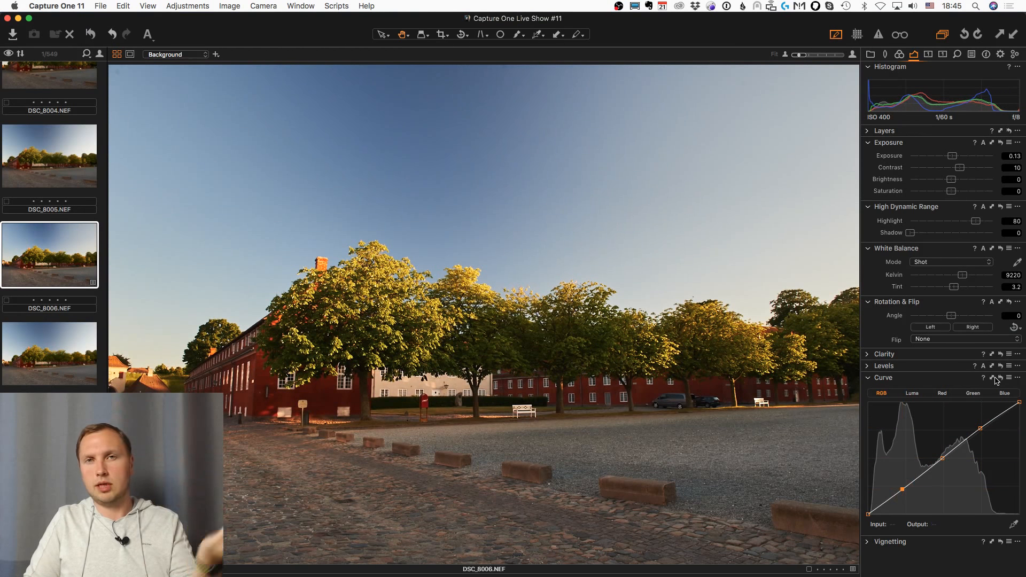
Begin saving a user style from DSC_8006 that includes Exposure, Contrast, Highlight Recovery and Curve.
{"action": "left_click", "coordinate": [971, 54]}
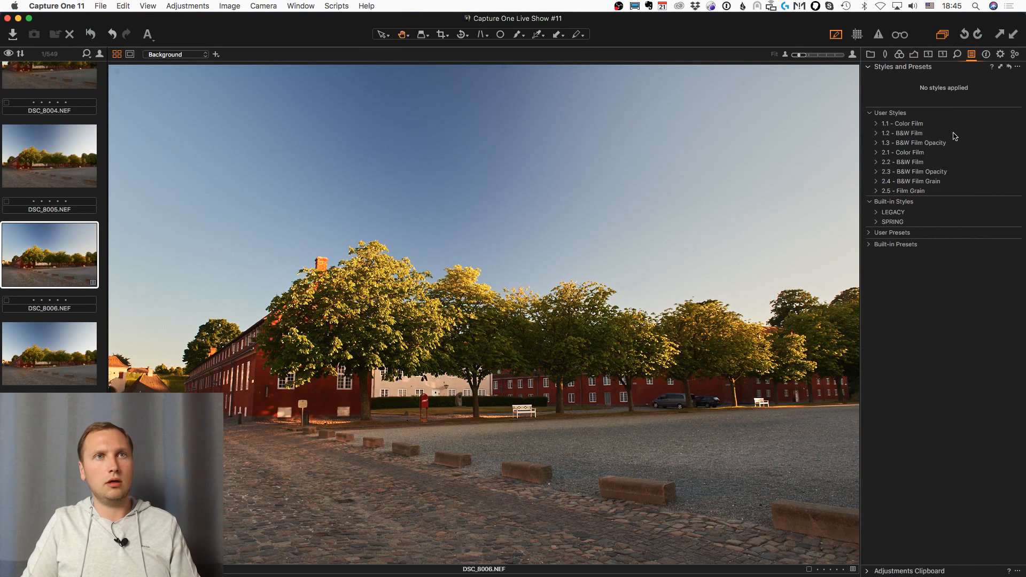
{"action": "left_click", "coordinate": [1018, 67]}
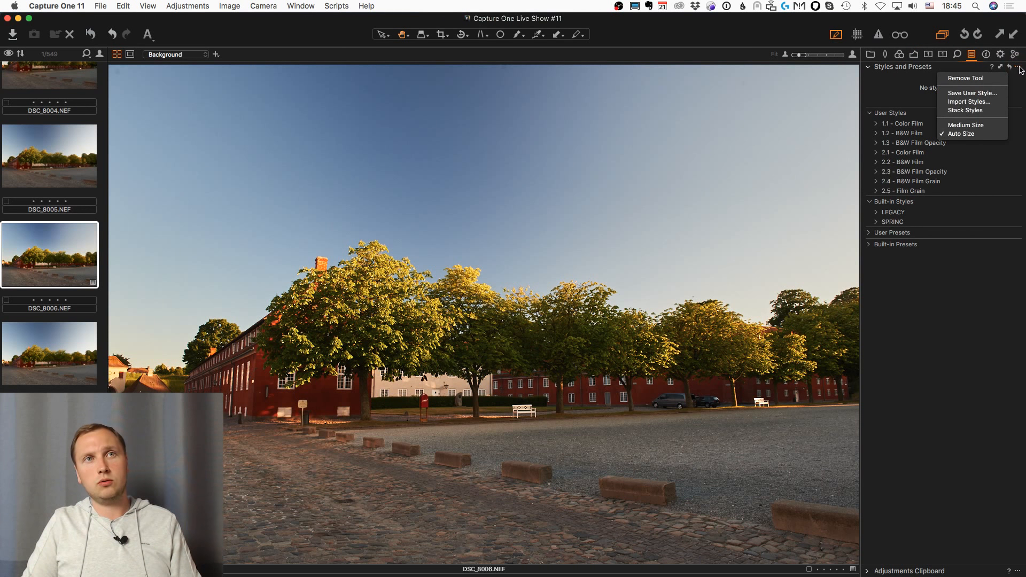
{"action": "left_click", "coordinate": [990, 94]}
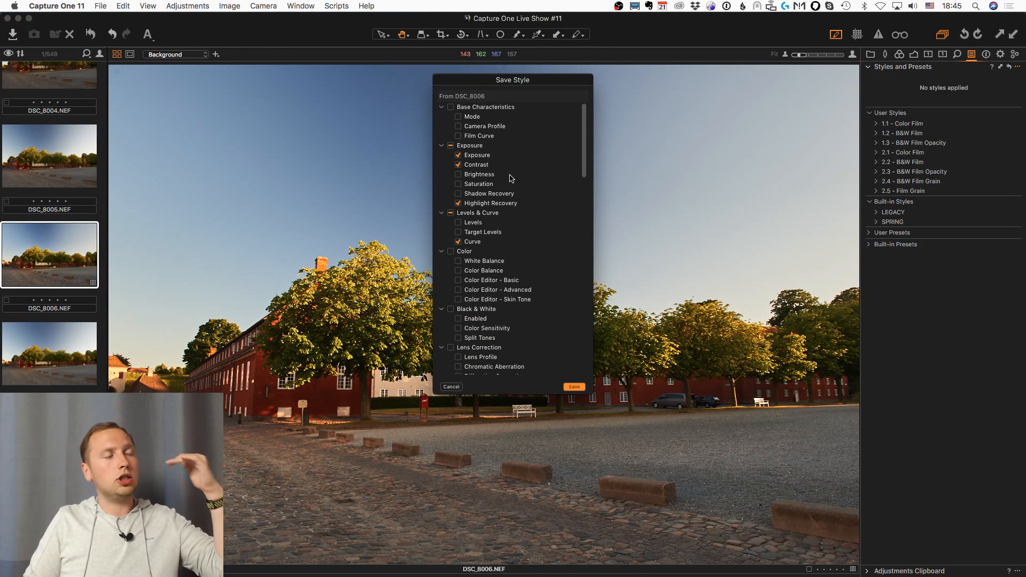
{"action": "scroll", "coordinate": [509, 179], "scroll_direction": "down", "scroll_amount": 5}
{"action": "scroll", "coordinate": [509, 214], "scroll_direction": "up", "scroll_amount": 5}
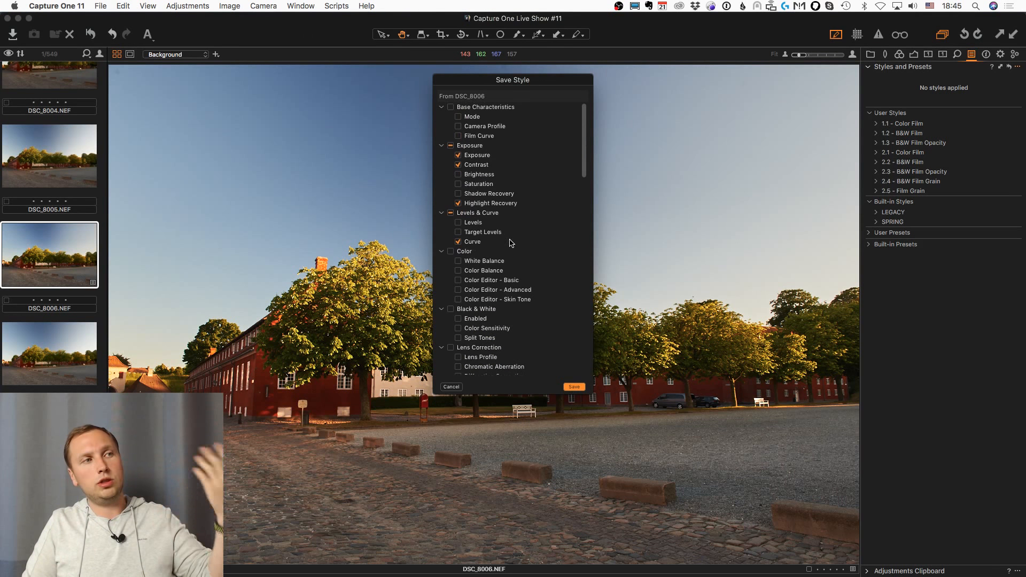
{"action": "left_click", "coordinate": [575, 387]}
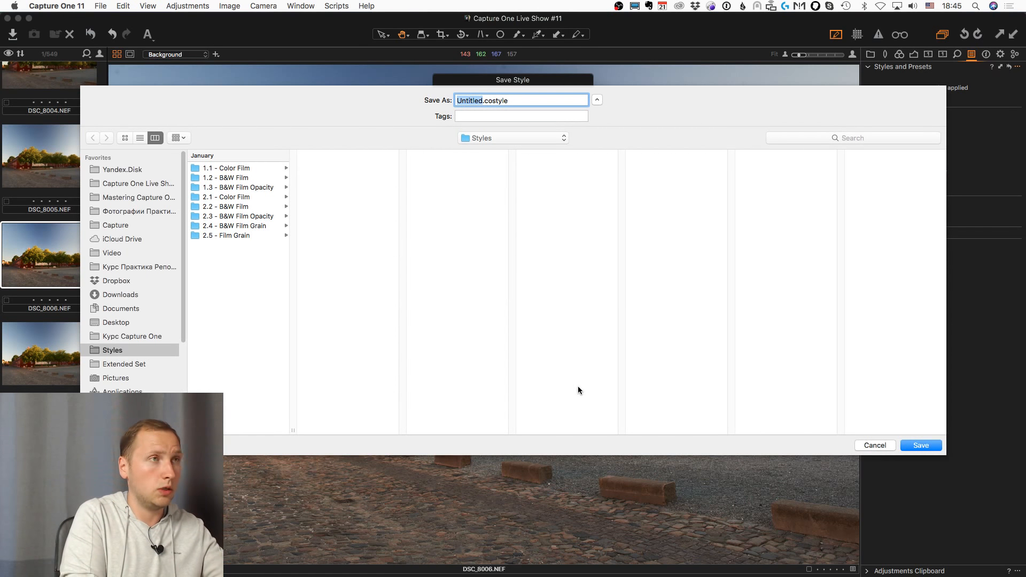
Name the style MyStyle and save it in the Styles folder.
{"action": "type", "text": "Style"}
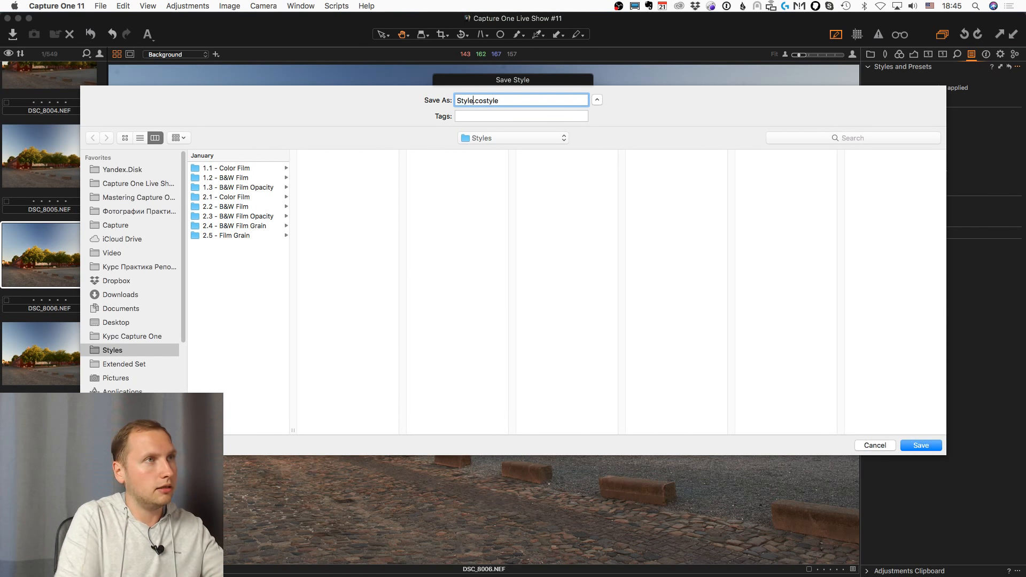
{"action": "key", "text": "Left"}
{"action": "key", "text": "Left"}
{"action": "key", "text": "Left"}
{"action": "key", "text": "Left"}
{"action": "key", "text": "Left"}
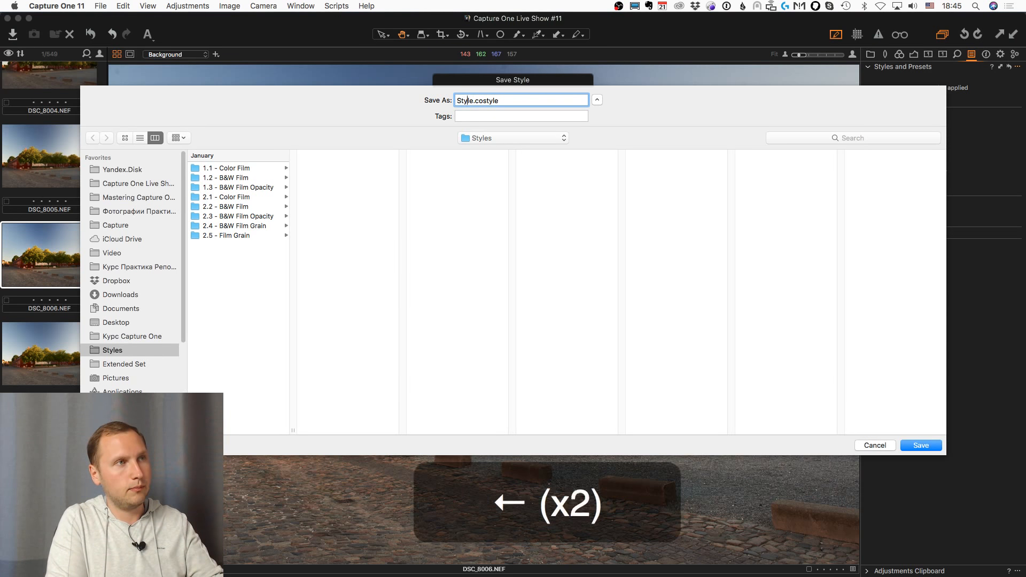
{"action": "type", "text": "My"}
{"action": "key", "text": "Return"}
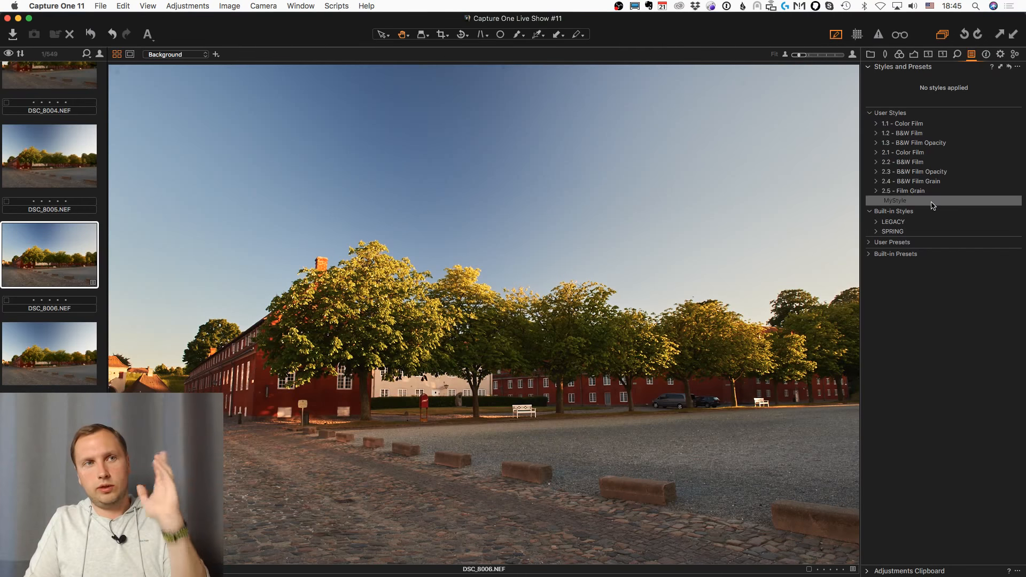
Select DSC_8010.NEF and apply the MyStyle user style to it.
{"action": "scroll", "coordinate": [49, 227], "scroll_direction": "down", "scroll_amount": 5}
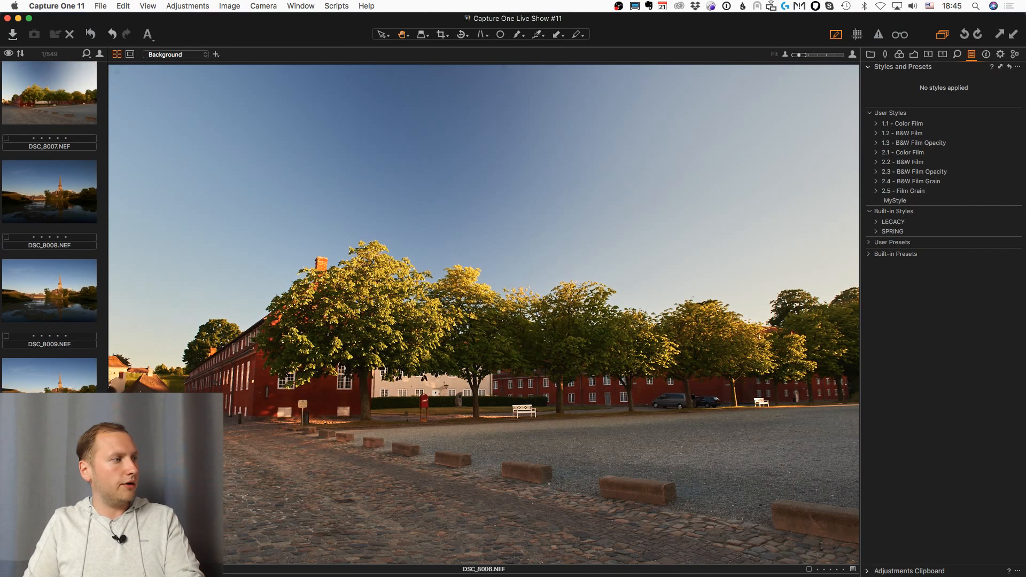
{"action": "left_click", "coordinate": [49, 372]}
{"action": "left_click", "coordinate": [928, 201]}
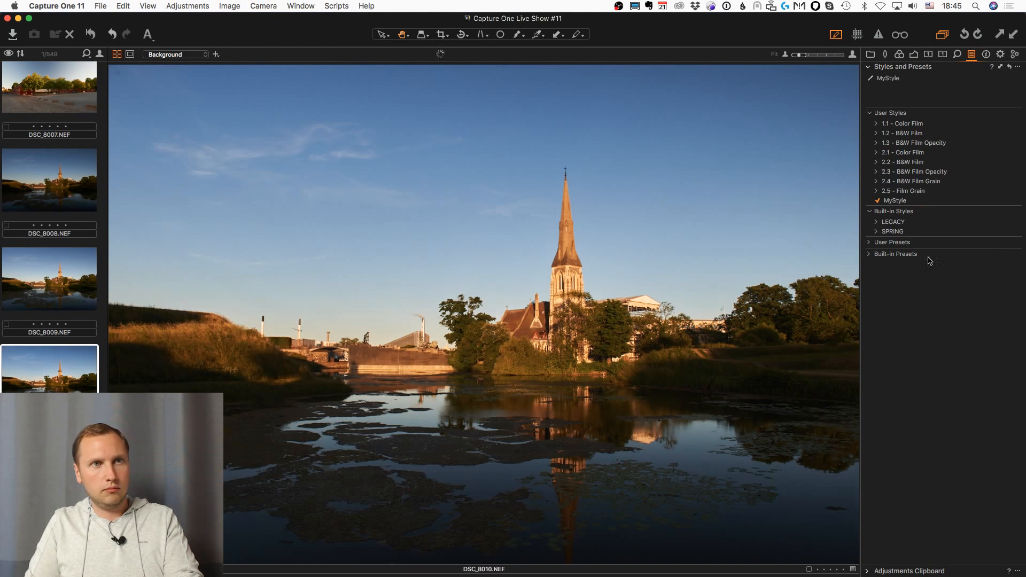
View the layer options for MyStyle and remove the style from DSC_8010.NEF.
{"action": "right_click", "coordinate": [919, 203]}
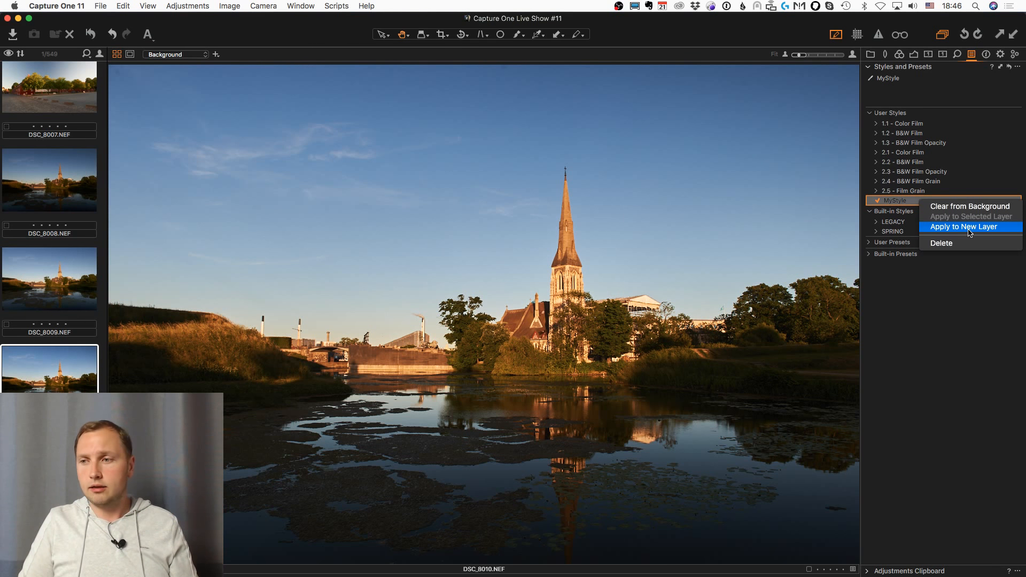
{"action": "left_click", "coordinate": [912, 380]}
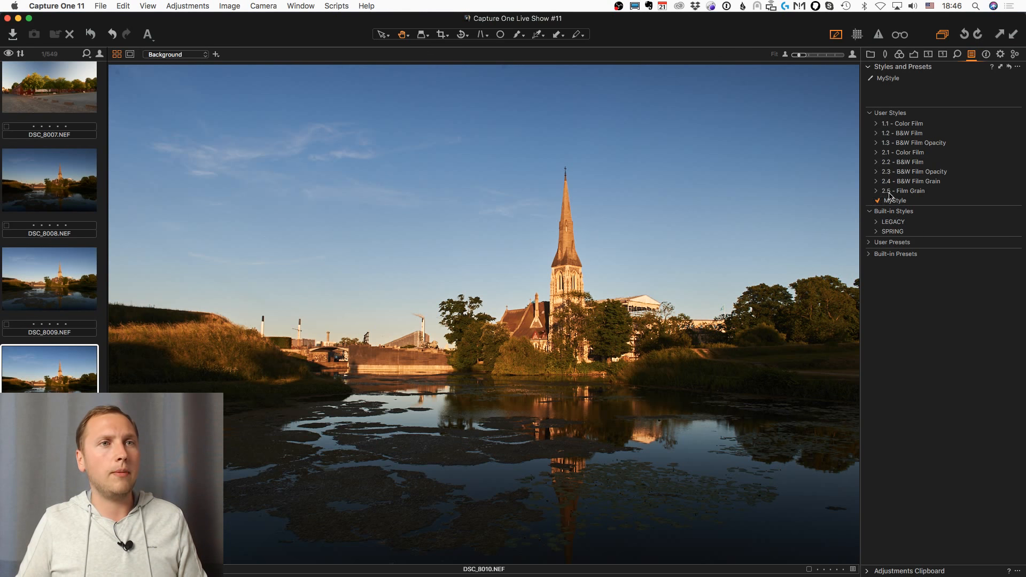
{"action": "left_click", "coordinate": [900, 201]}
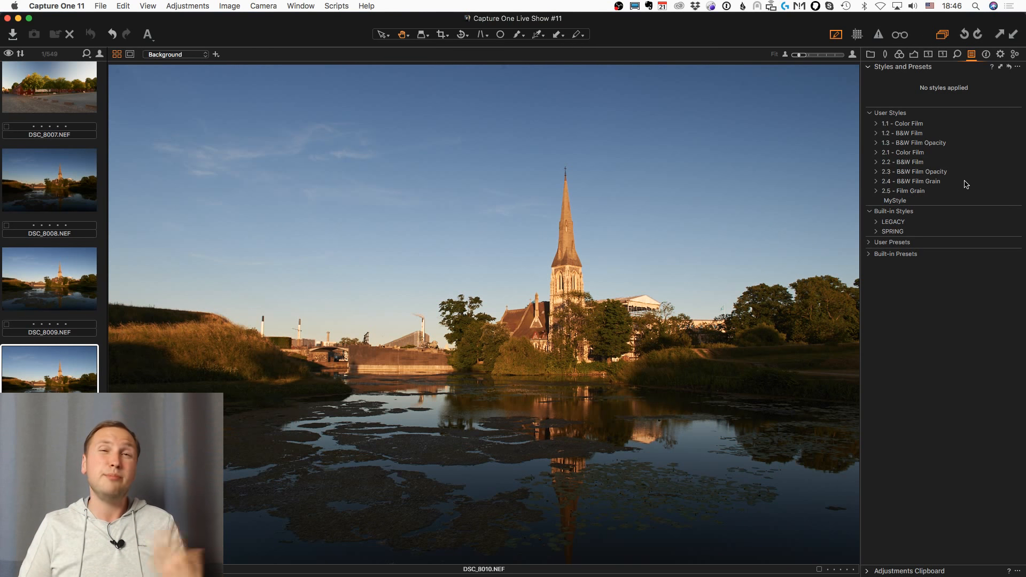
Look at the Styles and Presets options and expand the 1.1 - Color Film group of the User Styles.
{"action": "left_click", "coordinate": [1018, 66]}
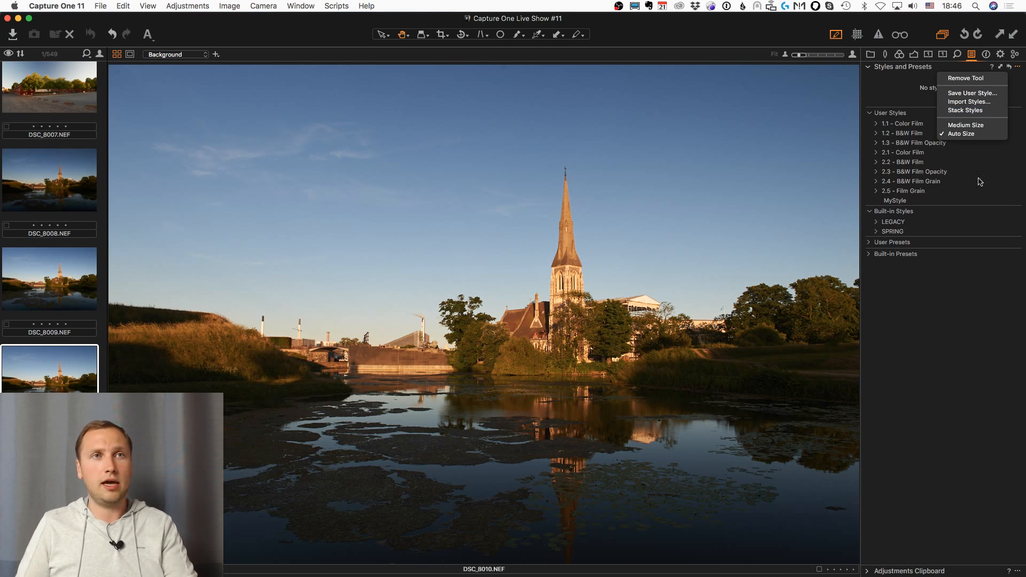
{"action": "left_click", "coordinate": [907, 351]}
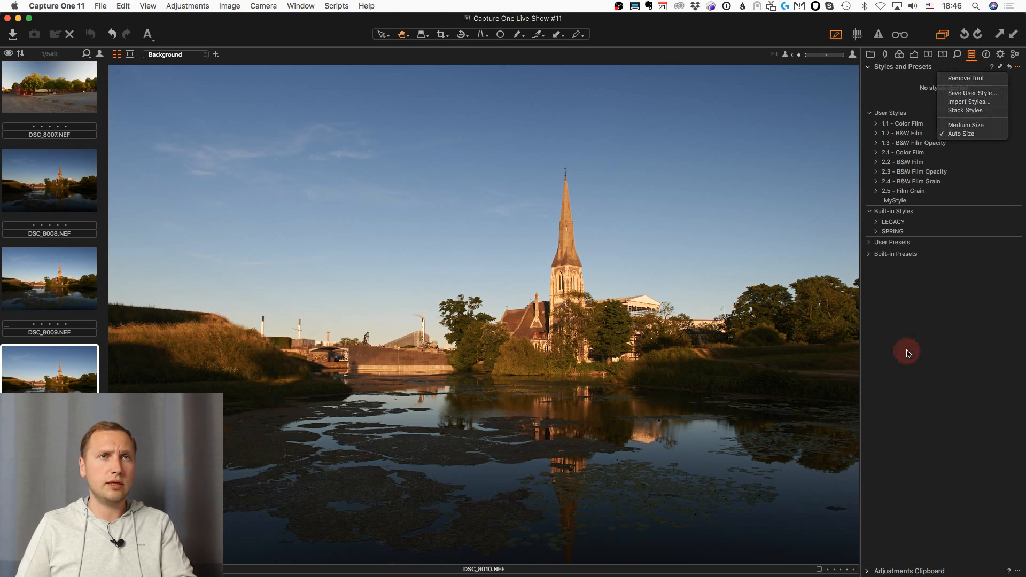
{"action": "left_click", "coordinate": [869, 113]}
{"action": "left_click", "coordinate": [868, 113]}
{"action": "left_click", "coordinate": [877, 124]}
Try several 1.1 - Color Film styles in turn on DSC_8010.NEF, from 003 Fuji Pro 160C v3 to 018 Kodak Portra 400NC v1.
{"action": "left_click", "coordinate": [919, 152]}
{"action": "left_click", "coordinate": [916, 278]}
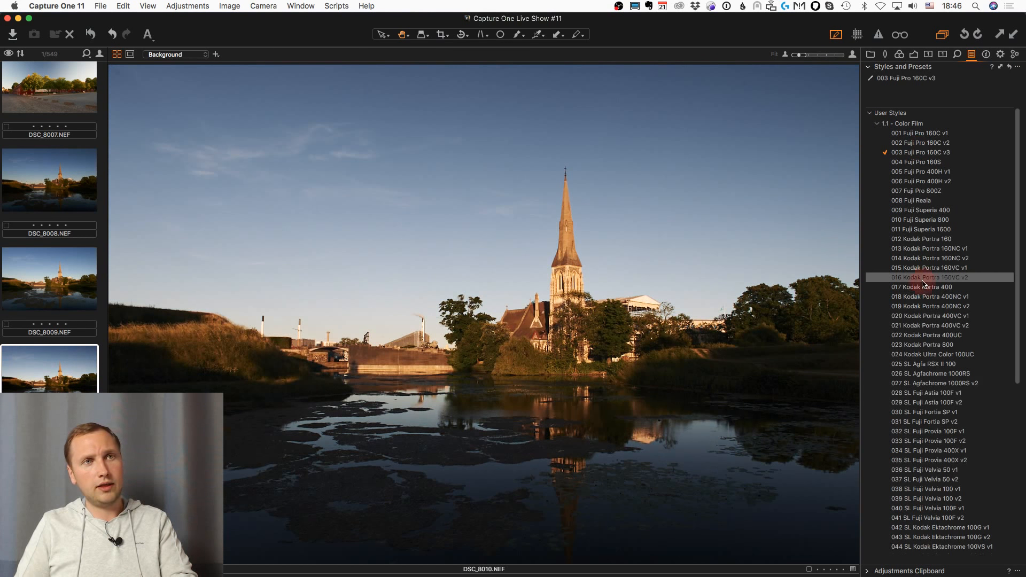
{"action": "scroll", "coordinate": [923, 342], "scroll_direction": "down", "scroll_amount": 8}
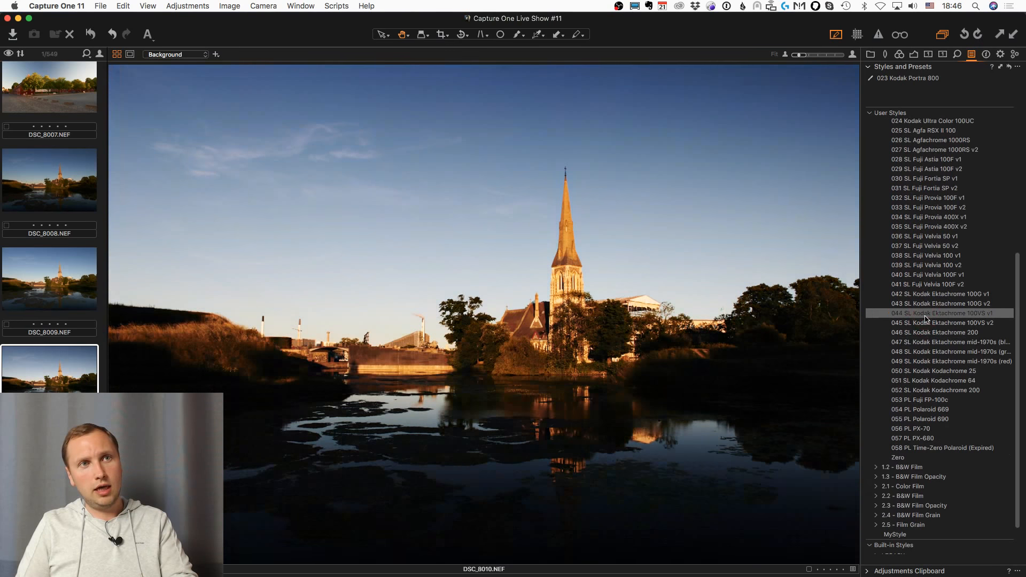
{"action": "left_click", "coordinate": [924, 313]}
{"action": "left_click", "coordinate": [931, 372]}
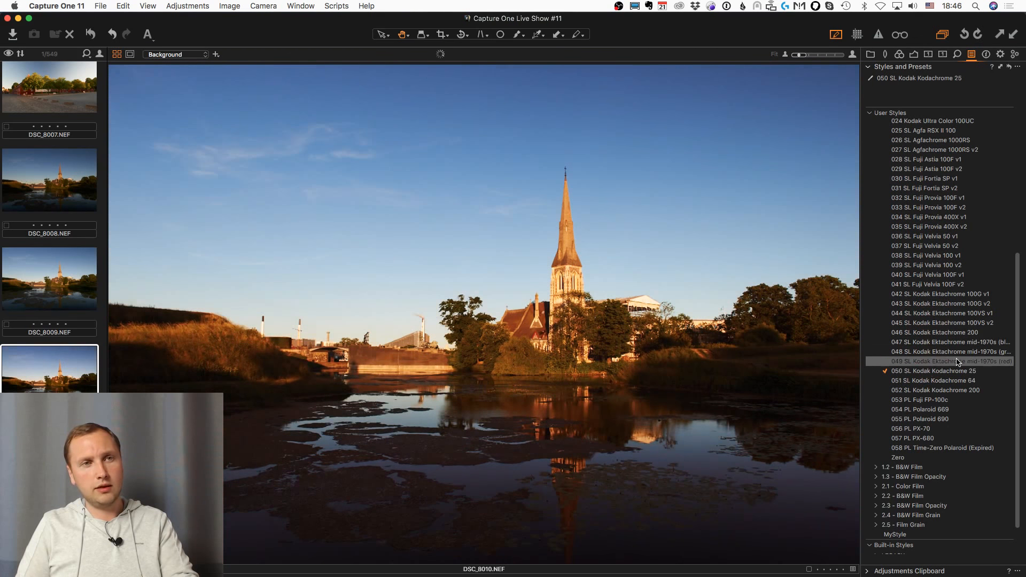
{"action": "scroll", "coordinate": [951, 346], "scroll_direction": "up", "scroll_amount": 6}
{"action": "left_click", "coordinate": [945, 285]}
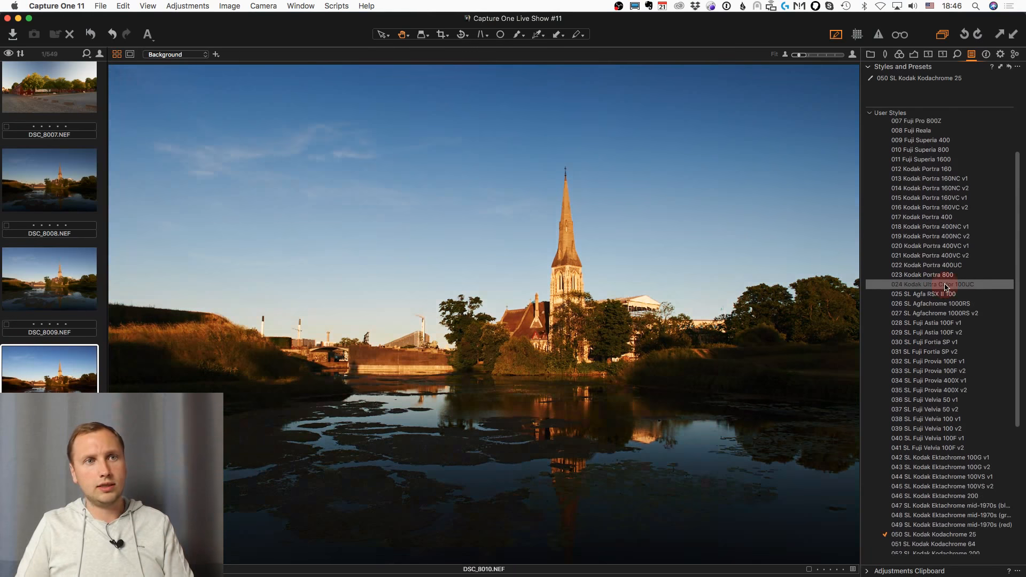
{"action": "scroll", "coordinate": [939, 263], "scroll_direction": "up", "scroll_amount": 3}
{"action": "left_click", "coordinate": [944, 297]}
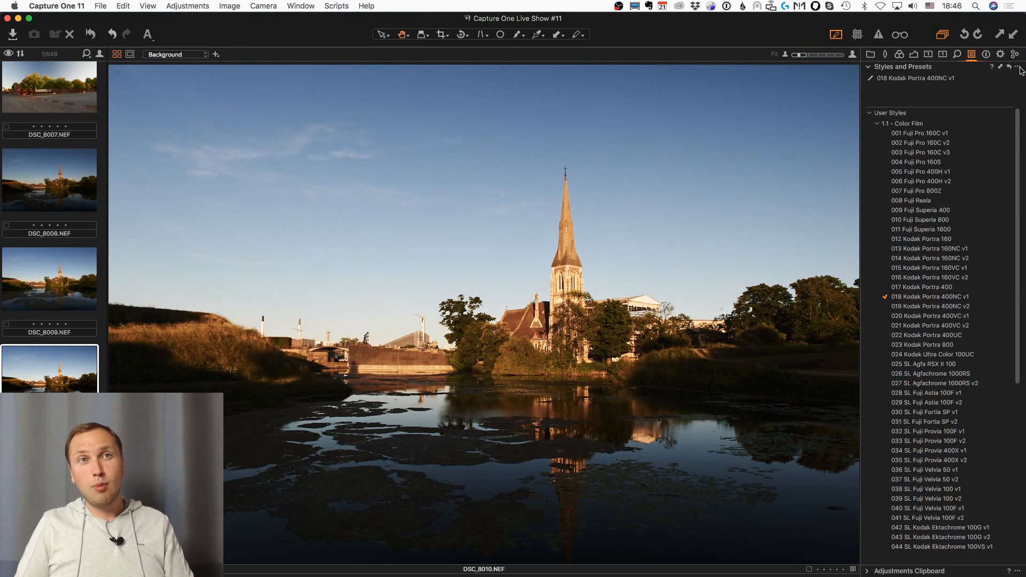
Enable Stack Styles and add several film styles to DSC_8010.NEF, from 007 Fuji Pro 800Z to 046 SL Kodak Ektachrome 200.
{"action": "left_click", "coordinate": [1017, 66]}
{"action": "left_click", "coordinate": [986, 112]}
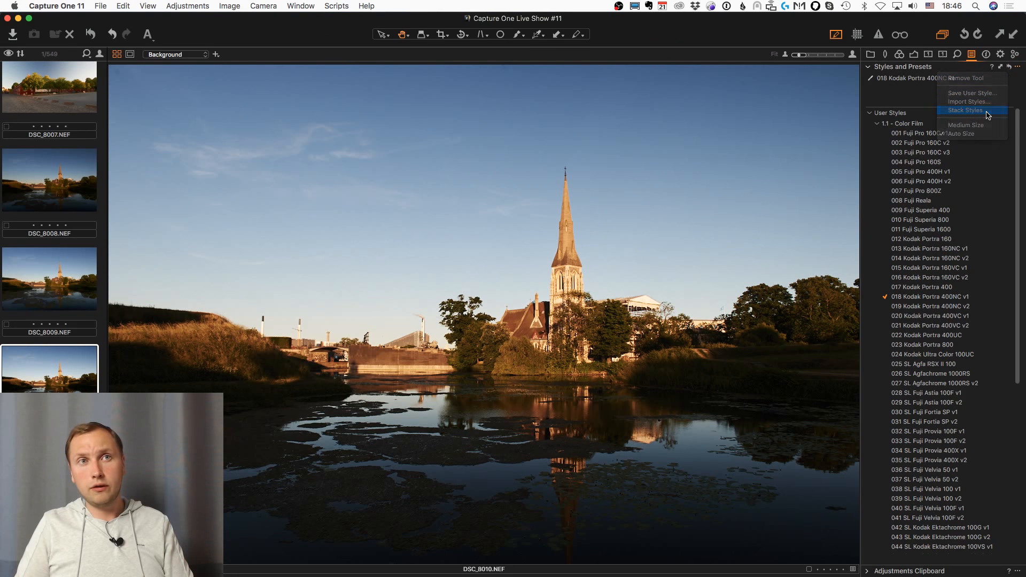
{"action": "left_click", "coordinate": [927, 193]}
{"action": "left_click", "coordinate": [922, 238]}
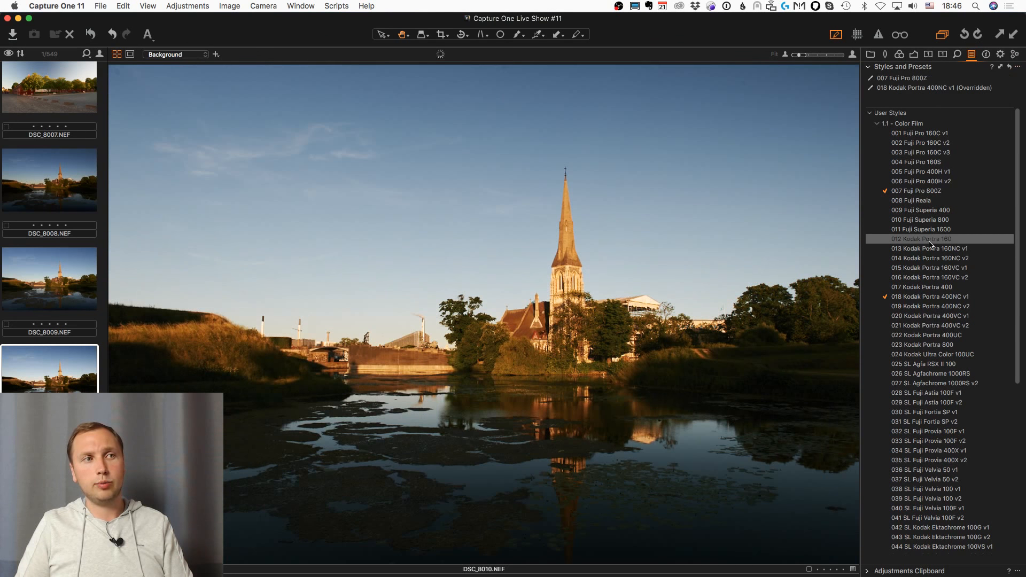
{"action": "left_click", "coordinate": [933, 335]}
{"action": "scroll", "coordinate": [932, 286], "scroll_direction": "down", "scroll_amount": 5}
{"action": "left_click", "coordinate": [927, 333]}
{"action": "left_click", "coordinate": [933, 401]}
{"action": "left_click", "coordinate": [931, 410]}
{"action": "scroll", "coordinate": [919, 268], "scroll_direction": "up", "scroll_amount": 5}
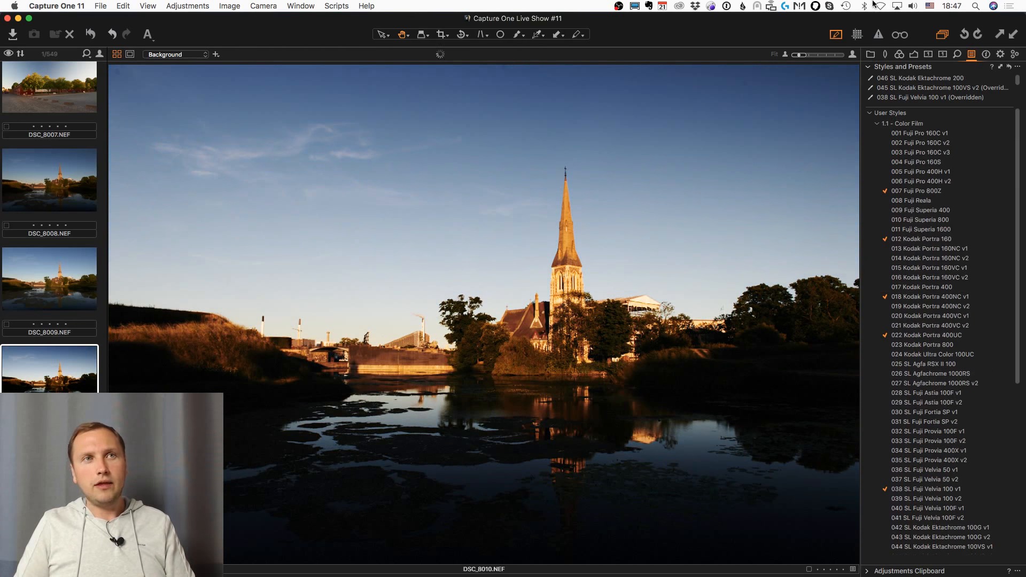
Check the details of the applied 045 SL Kodak Ektachrome 100VS v2 style and reset all styles on DSC_8010.NEF.
{"action": "left_click", "coordinate": [907, 98]}
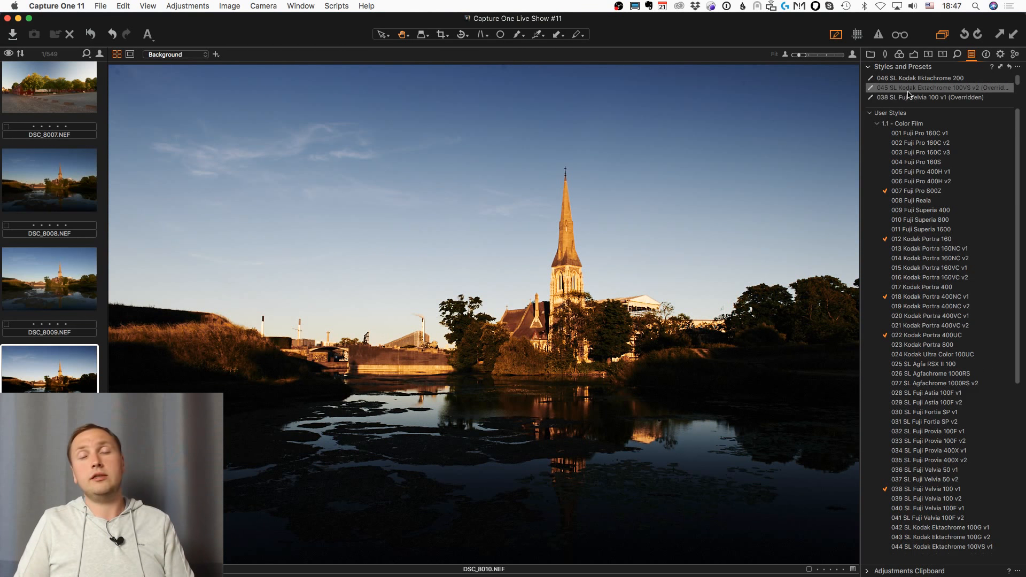
{"action": "left_click", "coordinate": [915, 87]}
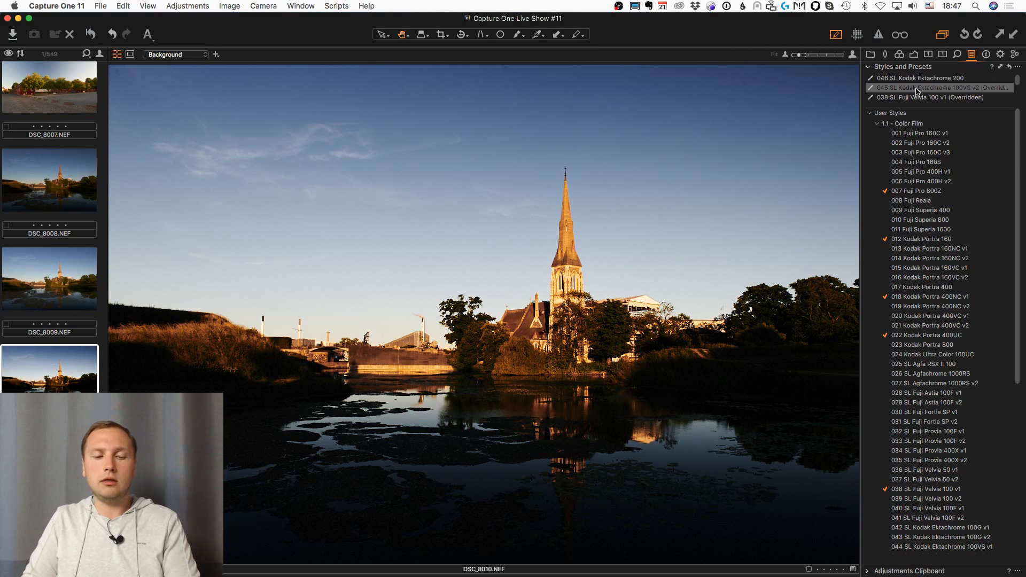
{"action": "mouse_move", "coordinate": [917, 91]}
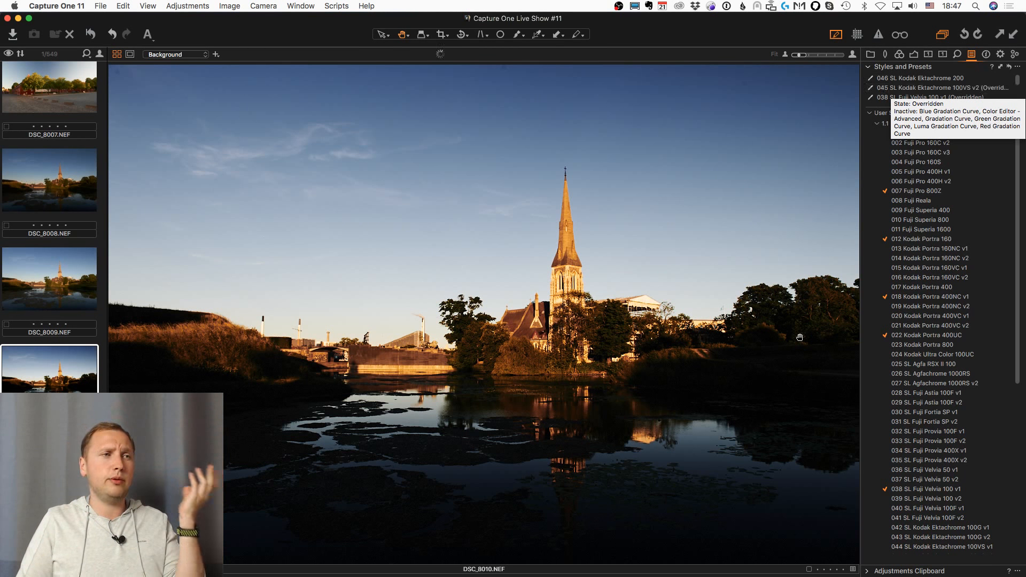
{"action": "left_click", "coordinate": [1009, 68]}
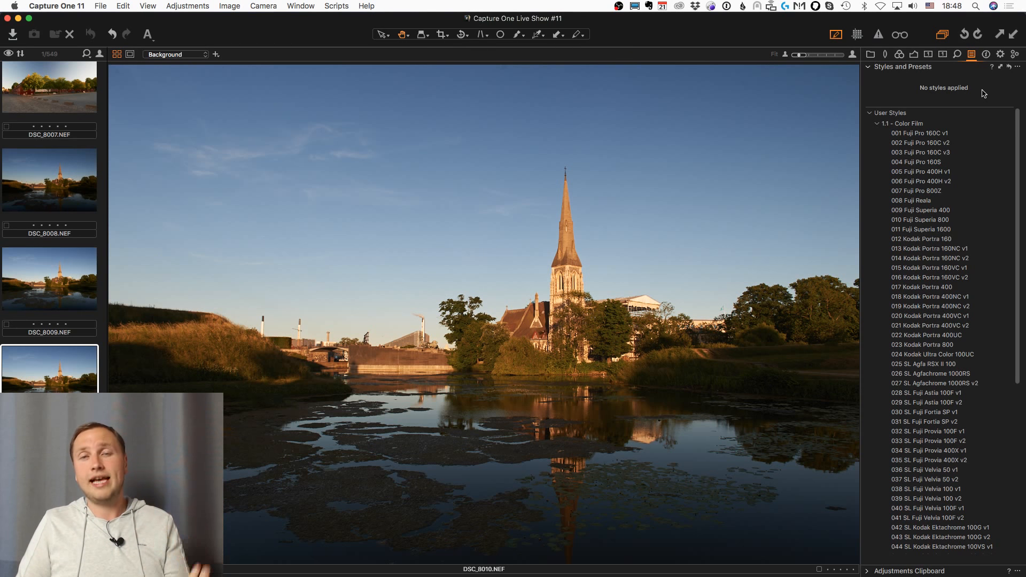
Stack the 016 Kodak Portra 160VC v2 and 013 Kodak Portra 160NC v1 styles on DSC_8010.NEF.
{"action": "left_click", "coordinate": [933, 278]}
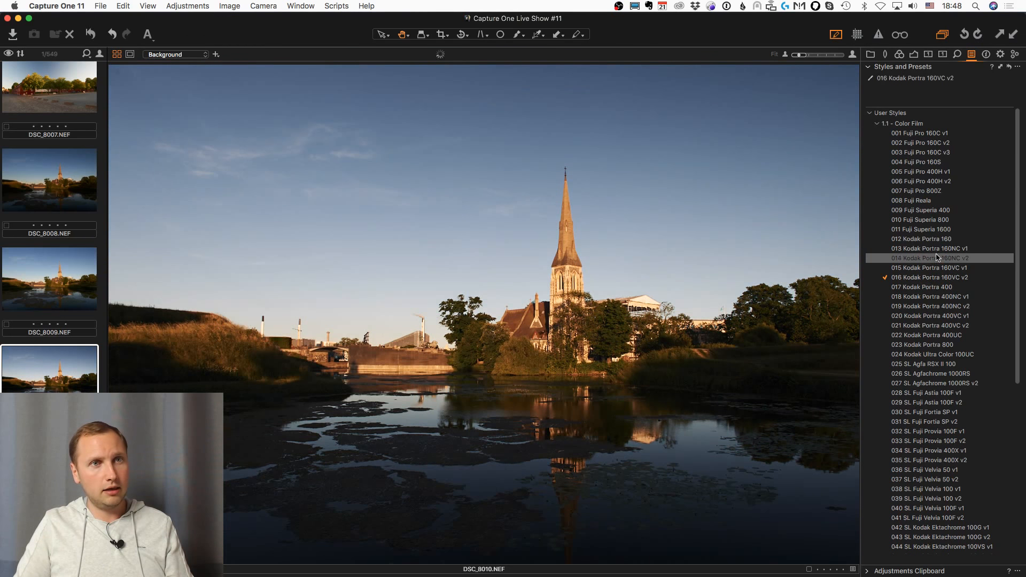
{"action": "left_click", "coordinate": [936, 249]}
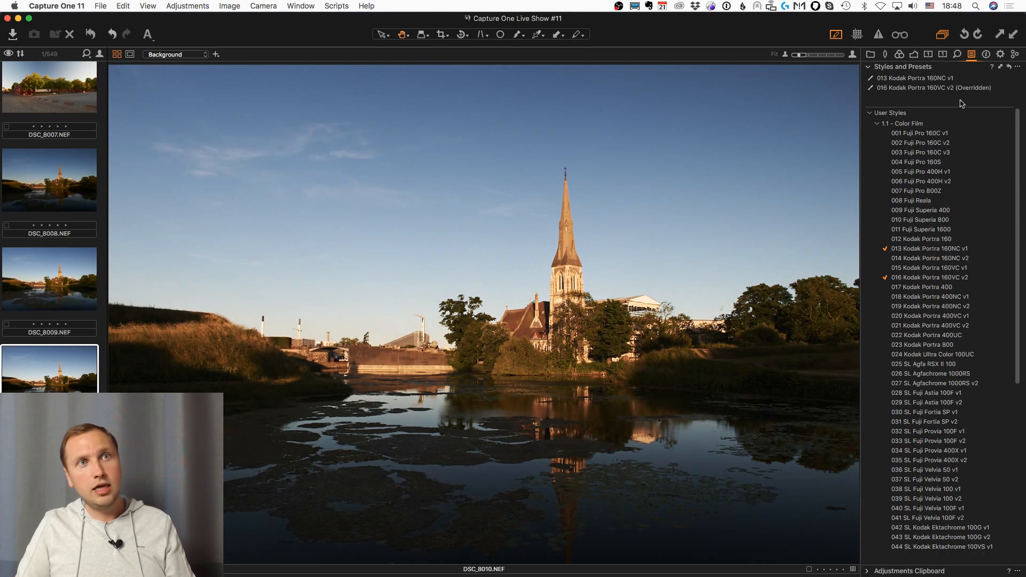
Reset all styles on DSC_8010.NEF and leave the 1.1 - Color Film style group collapsed.
{"action": "mouse_move", "coordinate": [961, 92]}
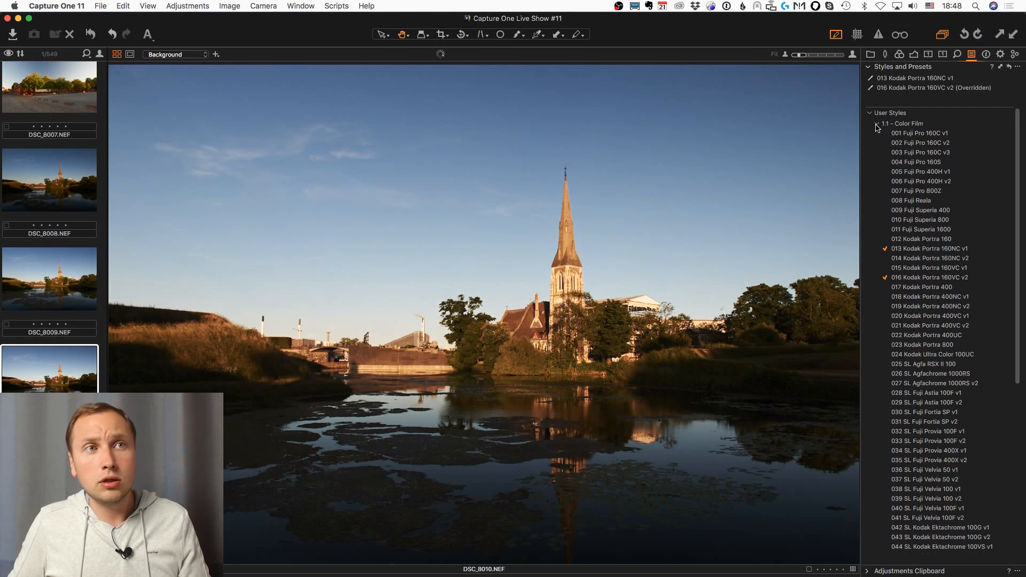
{"action": "left_click", "coordinate": [876, 126]}
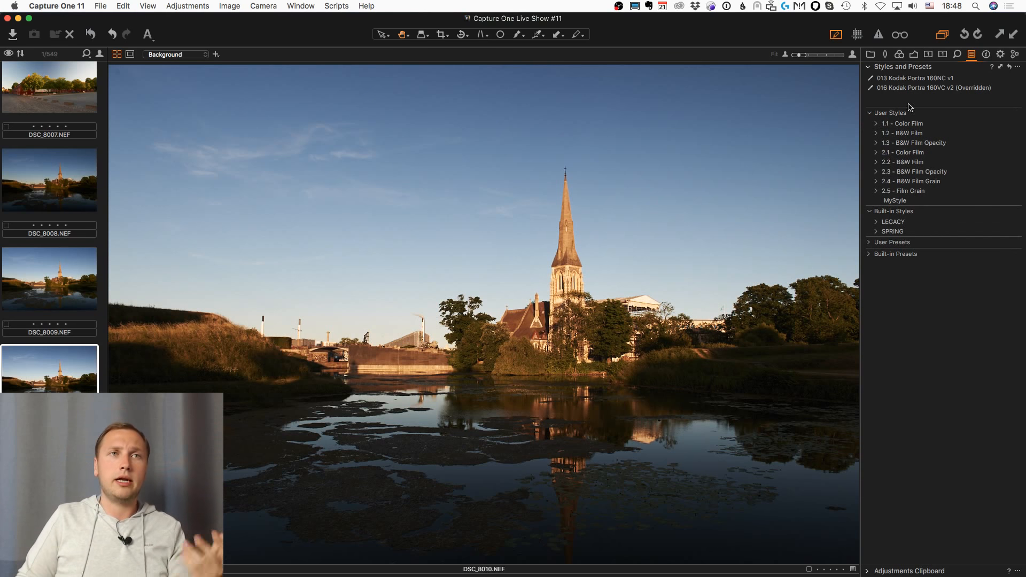
{"action": "left_click", "coordinate": [1009, 66]}
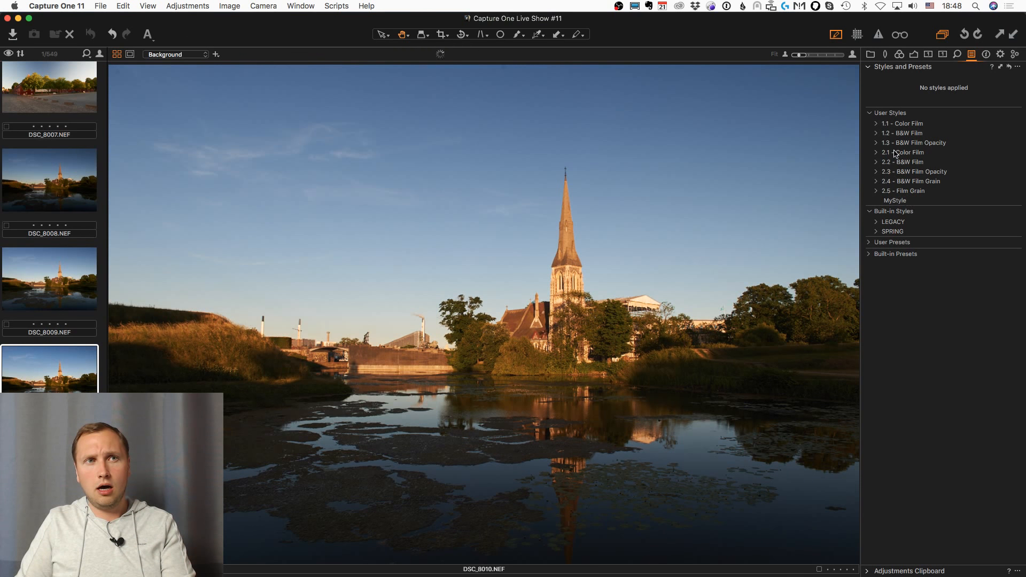
{"action": "left_click", "coordinate": [876, 125]}
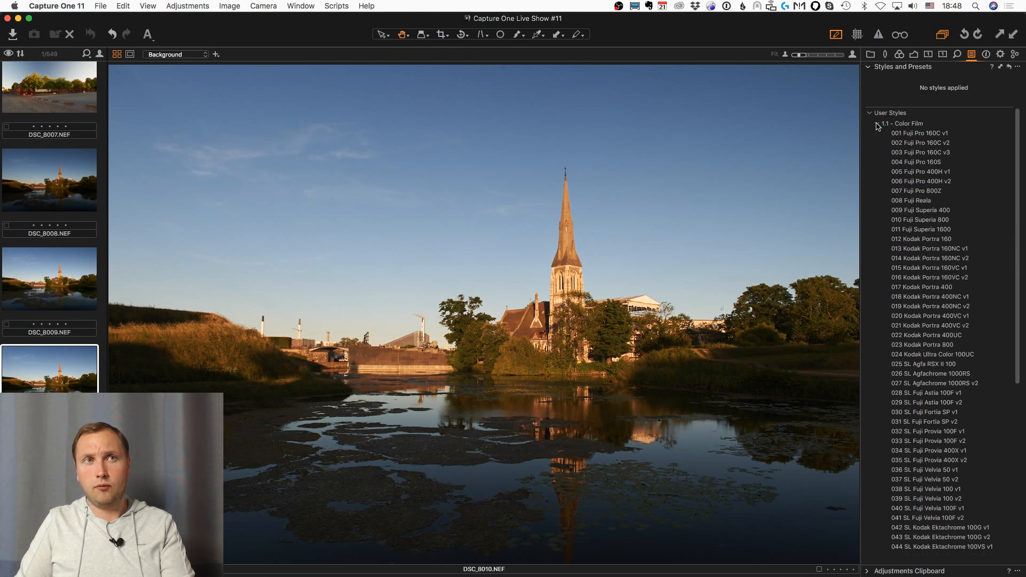
{"action": "left_click", "coordinate": [877, 124]}
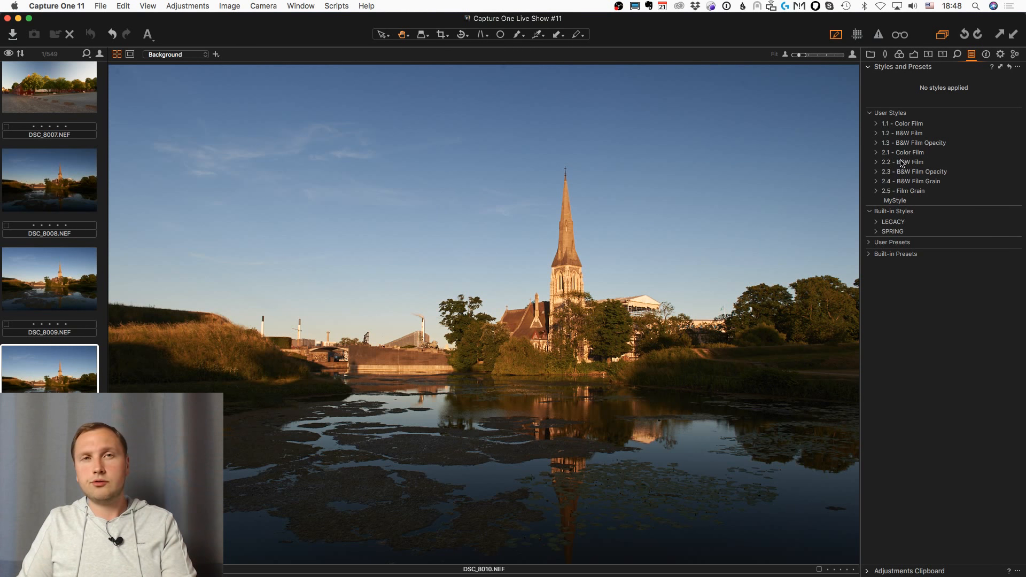
Check the Import Styles option of the Styles and Presets tool without importing anything.
{"action": "left_click", "coordinate": [1017, 66]}
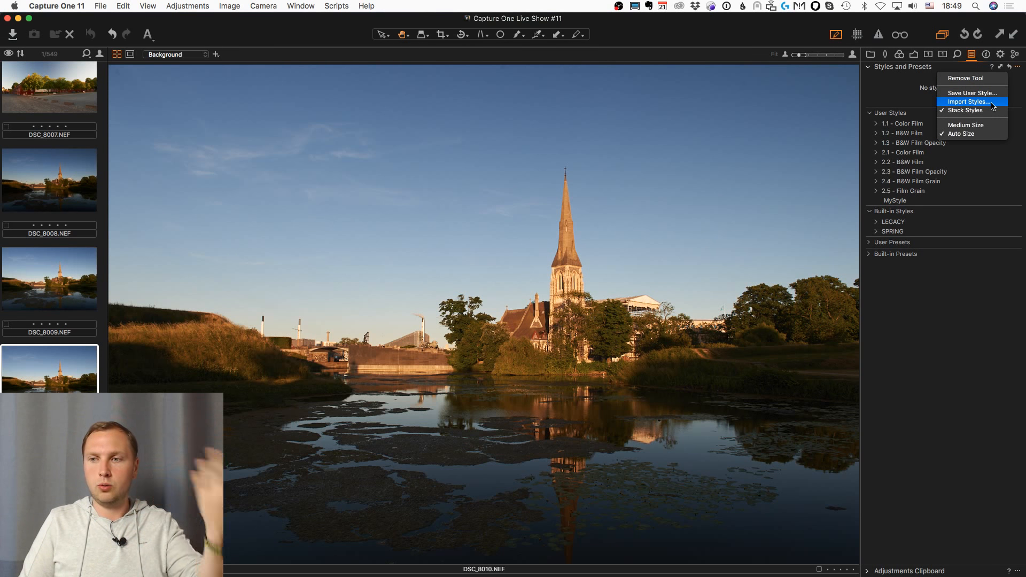
{"action": "left_click", "coordinate": [952, 385]}
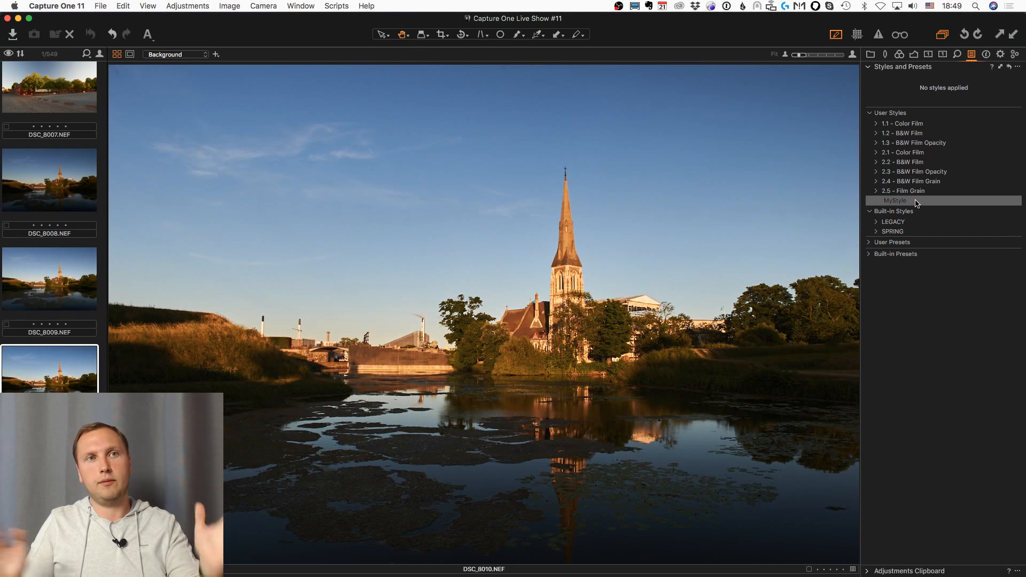
{"action": "left_click", "coordinate": [918, 338]}
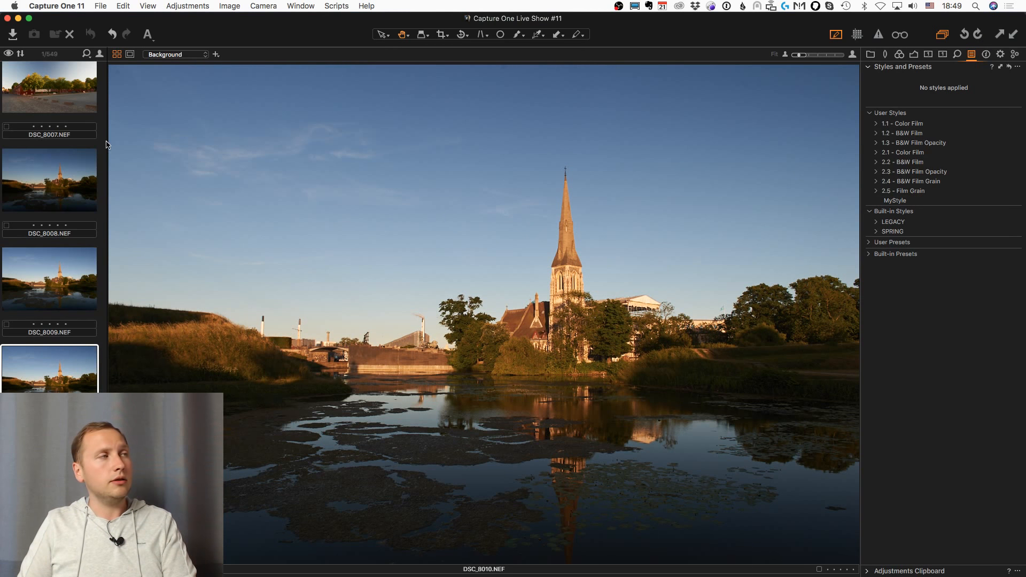
Switch to Finder, open the Capture One folder in the user Library's Application Support, and enlarge the window to fill the screen.
{"action": "left_click", "coordinate": [22, 32]}
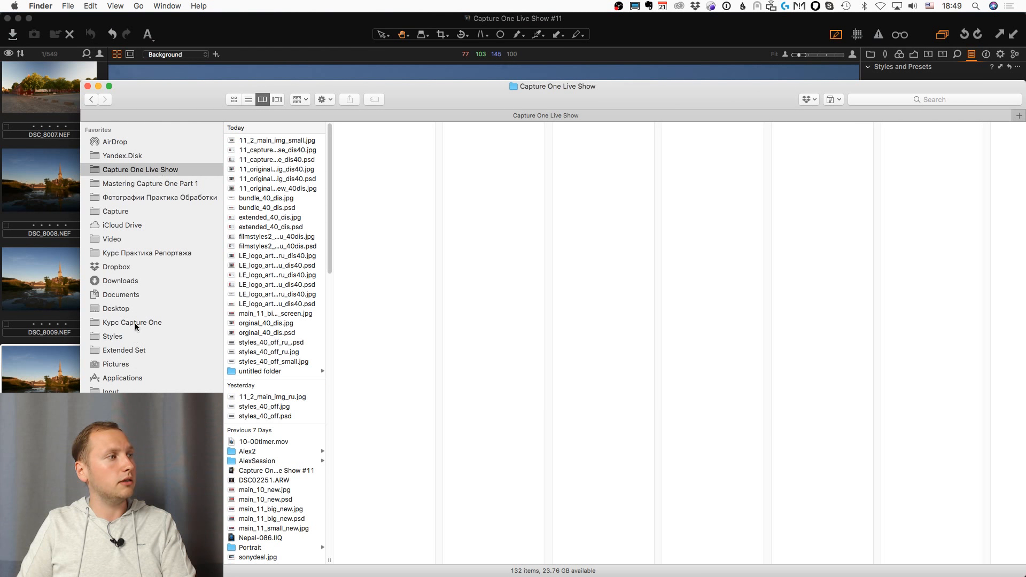
{"action": "left_click", "coordinate": [168, 185]}
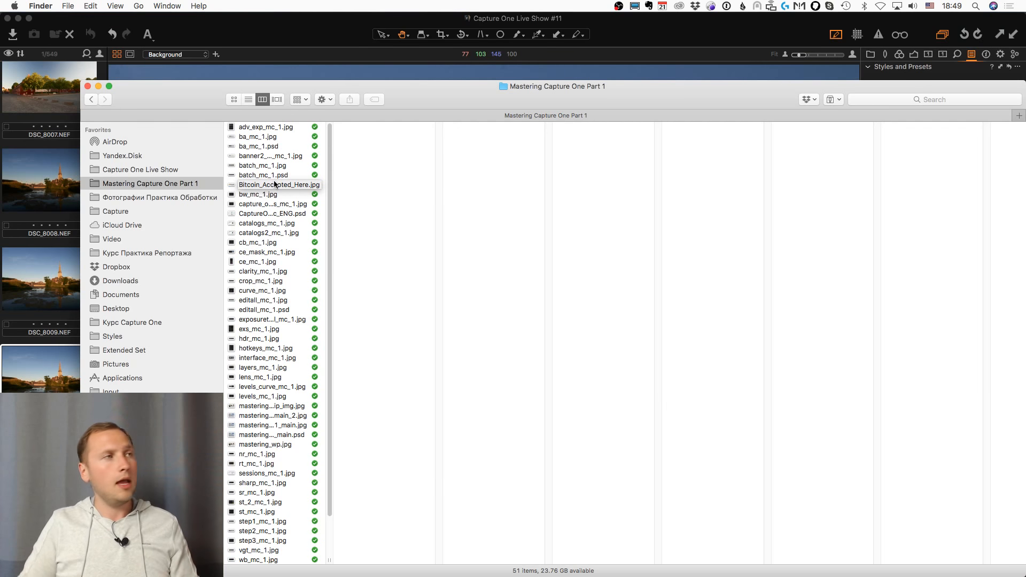
{"action": "left_click", "coordinate": [141, 4]}
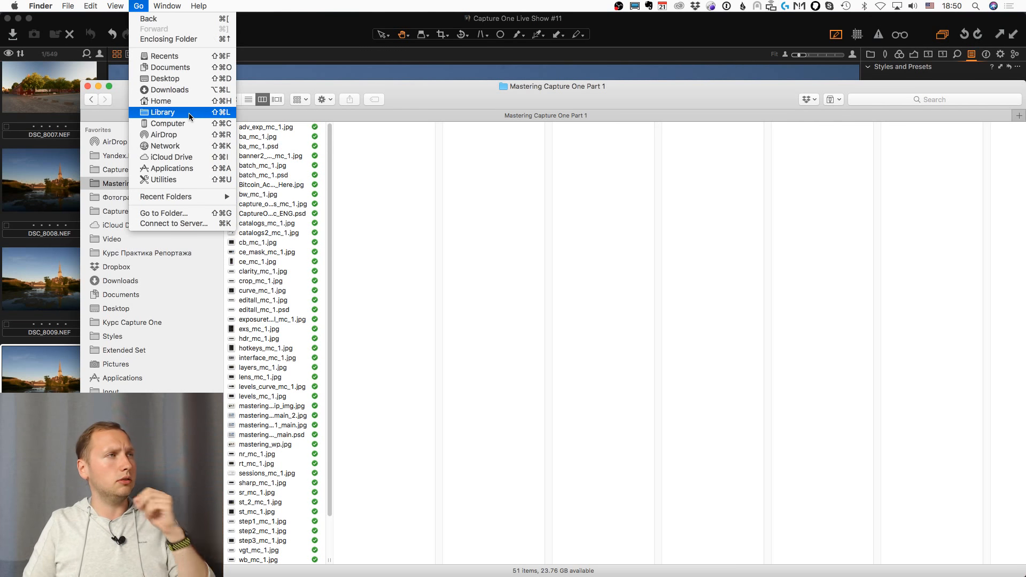
{"action": "left_click", "coordinate": [189, 113]}
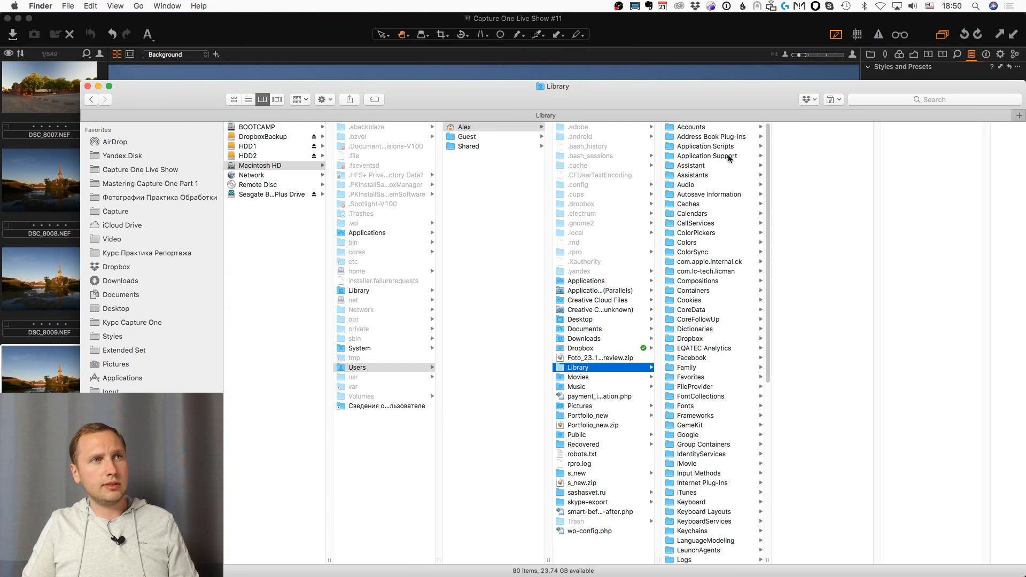
{"action": "left_click", "coordinate": [728, 156]}
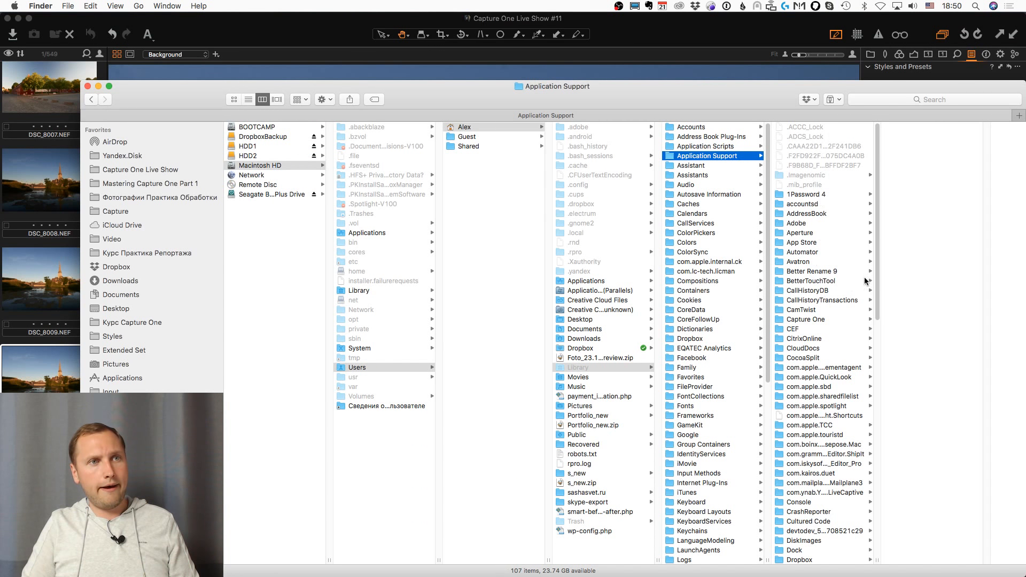
{"action": "left_click", "coordinate": [809, 319]}
{"action": "left_click_drag", "start_coordinate": [781, 96], "coordinate": [561, 45]}
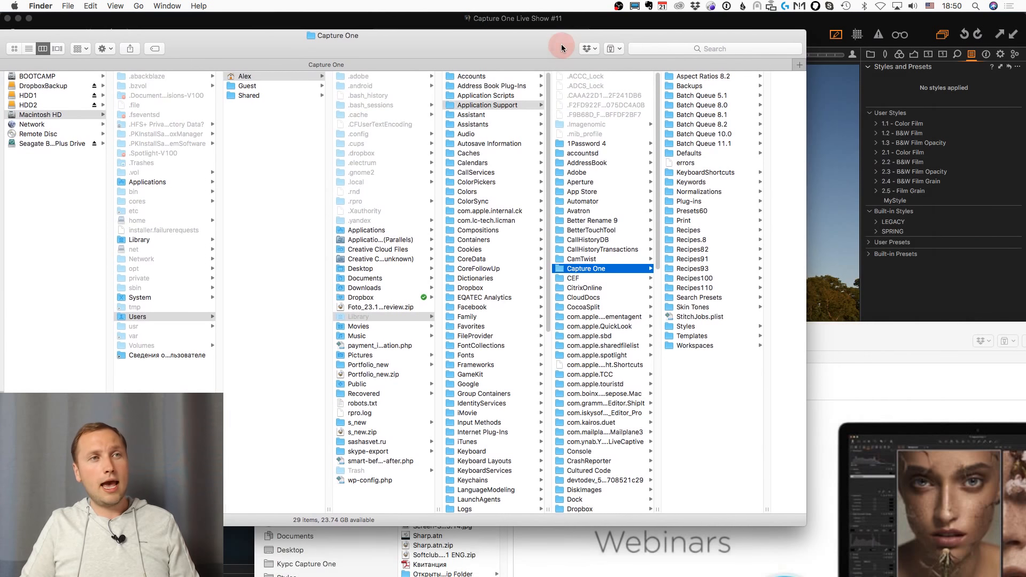
{"action": "left_click_drag", "start_coordinate": [794, 528], "coordinate": [1023, 576]}
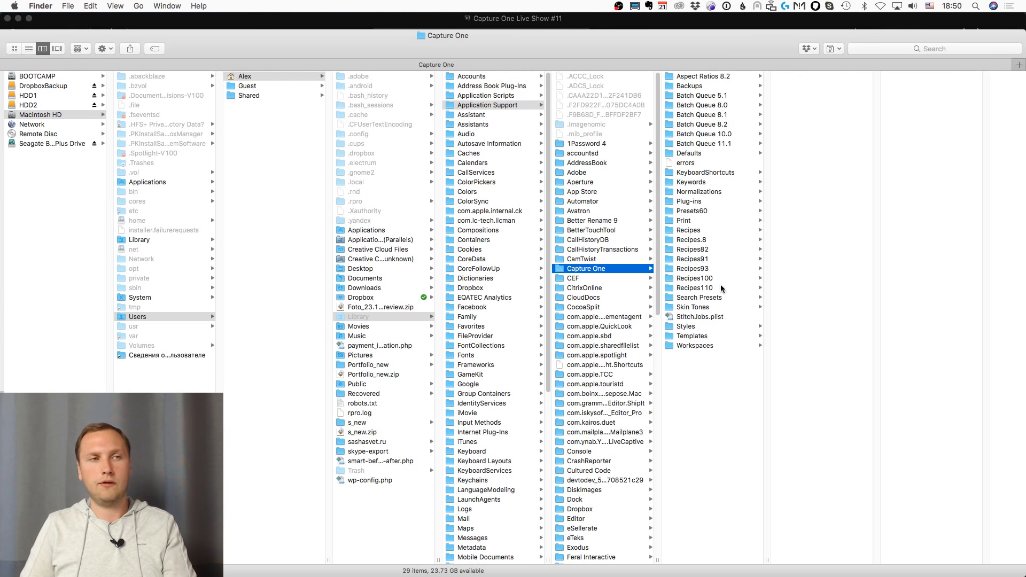
Examine the contents of the Workspaces, Templates, Styles, Recipes93 and Presets60 folders inside the Capture One folder.
{"action": "left_click", "coordinate": [703, 346]}
{"action": "left_click", "coordinate": [709, 335]}
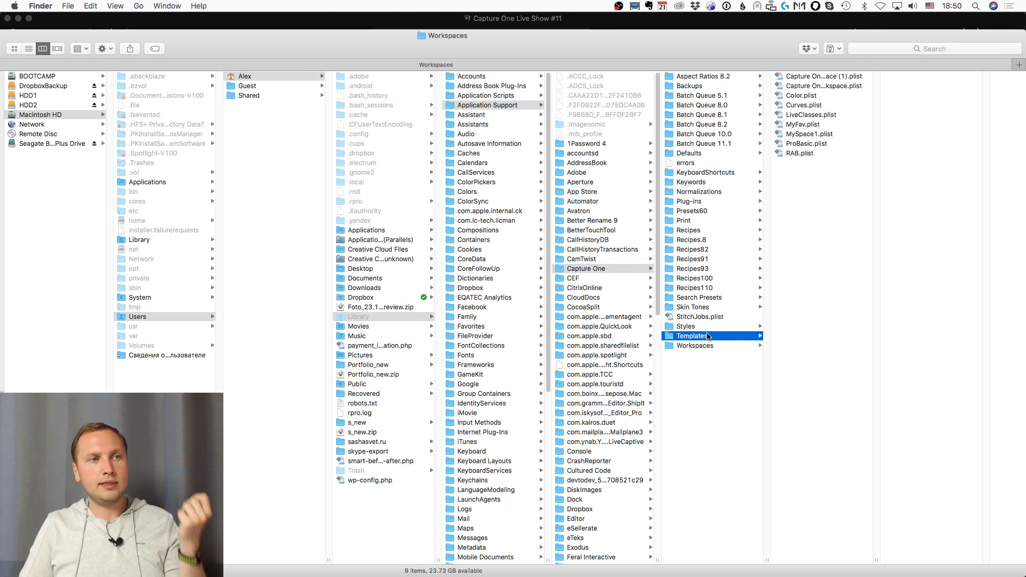
{"action": "left_click", "coordinate": [711, 326]}
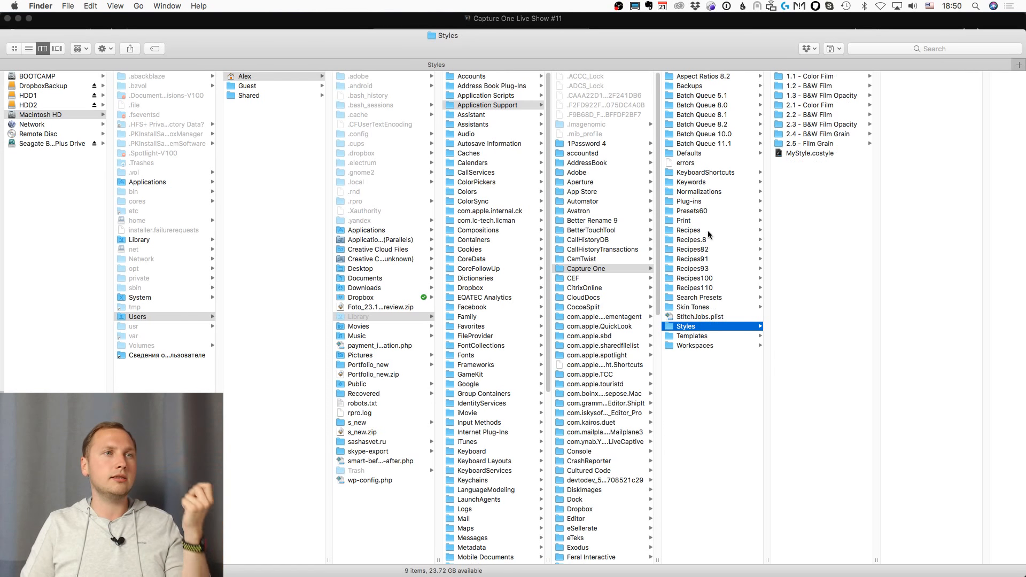
{"action": "left_click", "coordinate": [708, 268]}
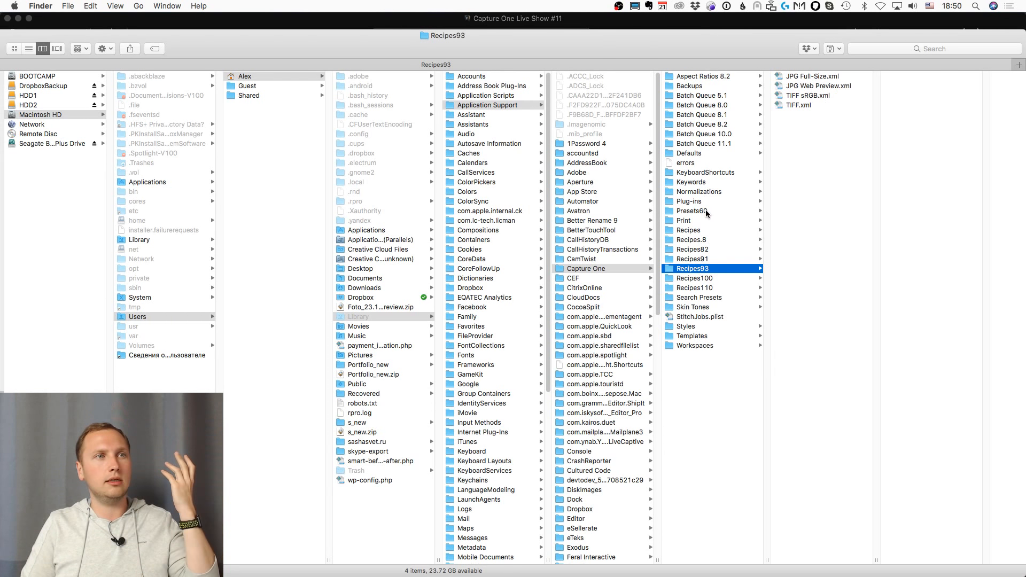
{"action": "left_click", "coordinate": [705, 210]}
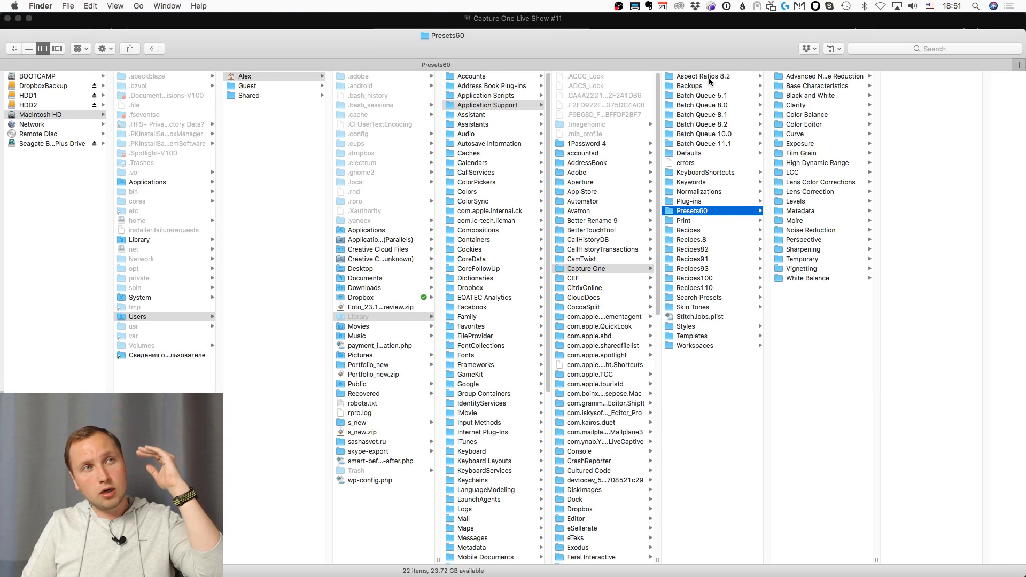
{"action": "left_click", "coordinate": [707, 347]}
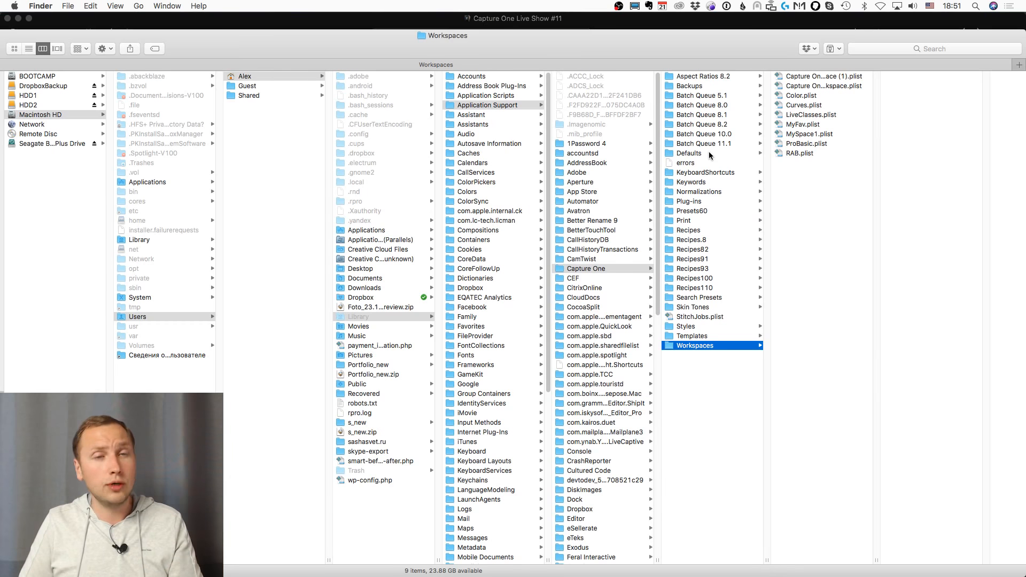
Create a folder named 01 in the Styles folder and move MyStyle.costyle into it.
{"action": "left_click", "coordinate": [702, 328]}
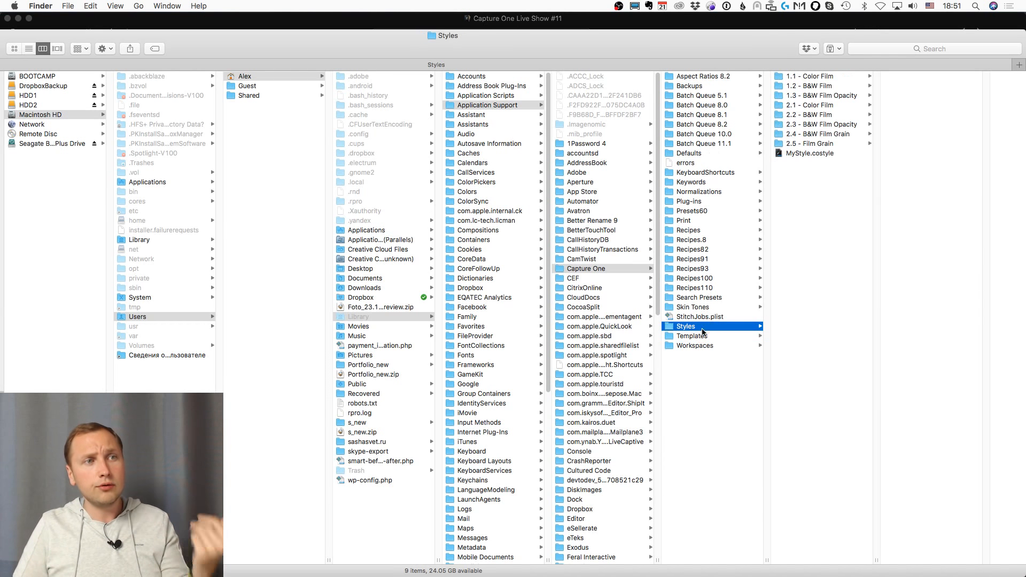
{"action": "right_click", "coordinate": [808, 171]}
{"action": "left_click", "coordinate": [821, 178]}
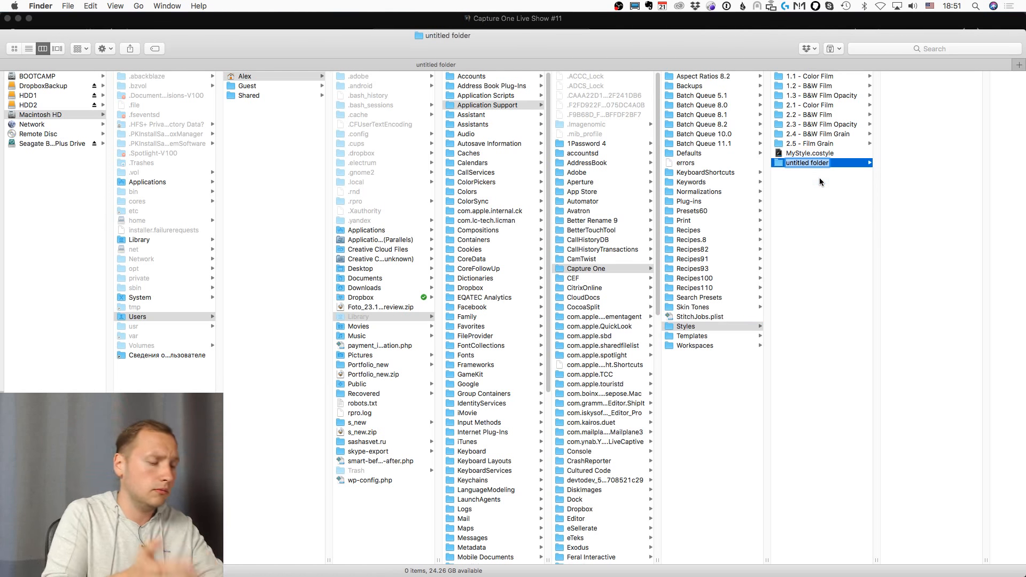
{"action": "type", "text": "01"}
{"action": "key", "text": "Return"}
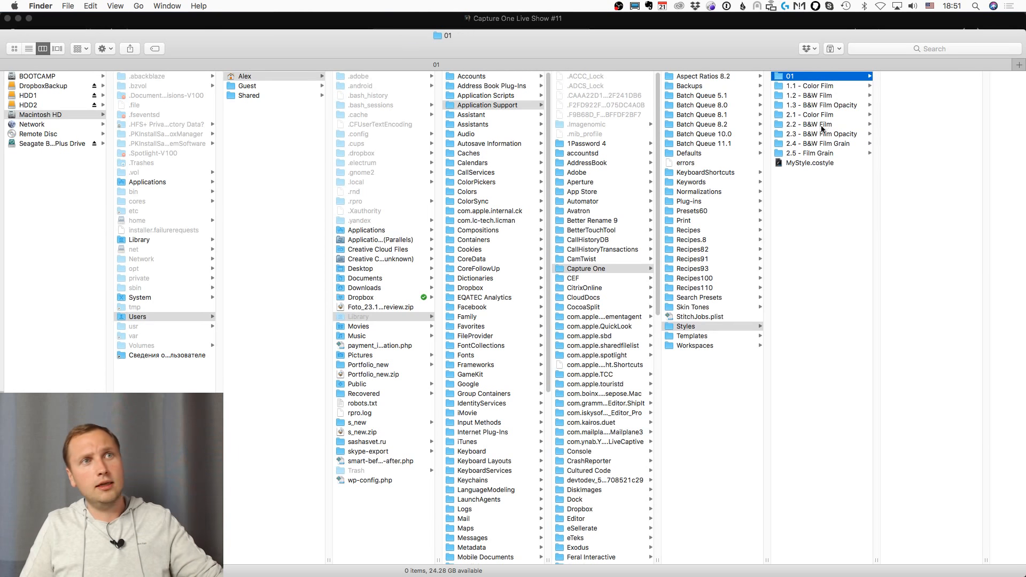
{"action": "left_click_drag", "start_coordinate": [806, 162], "coordinate": [791, 76]}
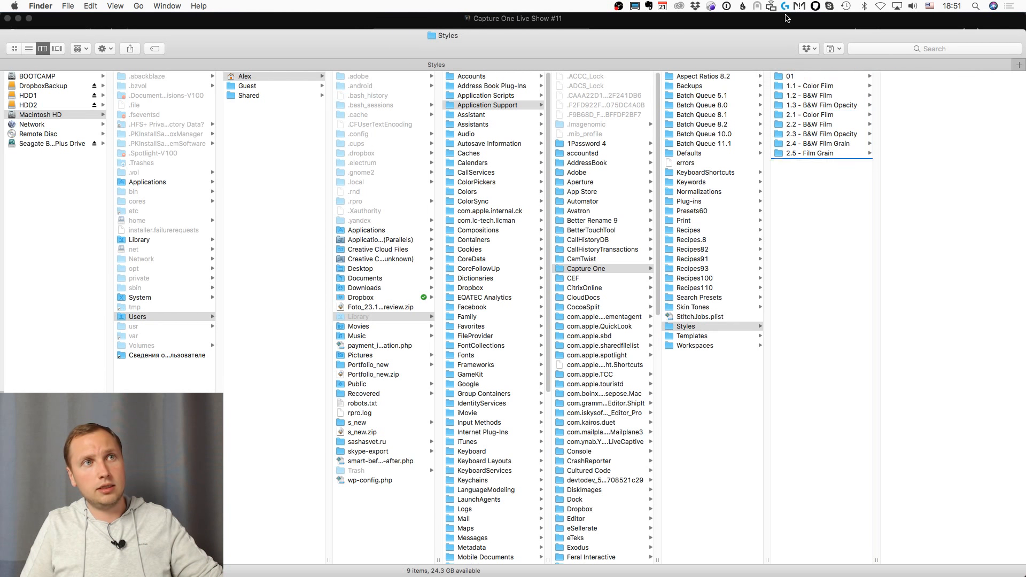
Switch between Capture One and Finder to compare the User Styles list with the Styles folder.
{"action": "key", "text": "super+Tab"}
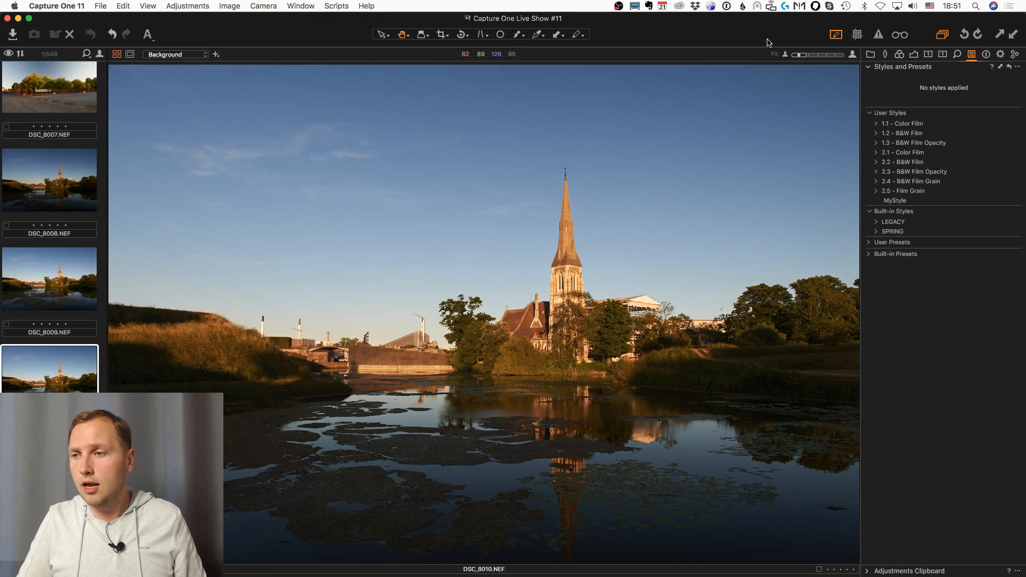
{"action": "left_click", "coordinate": [3, 34]}
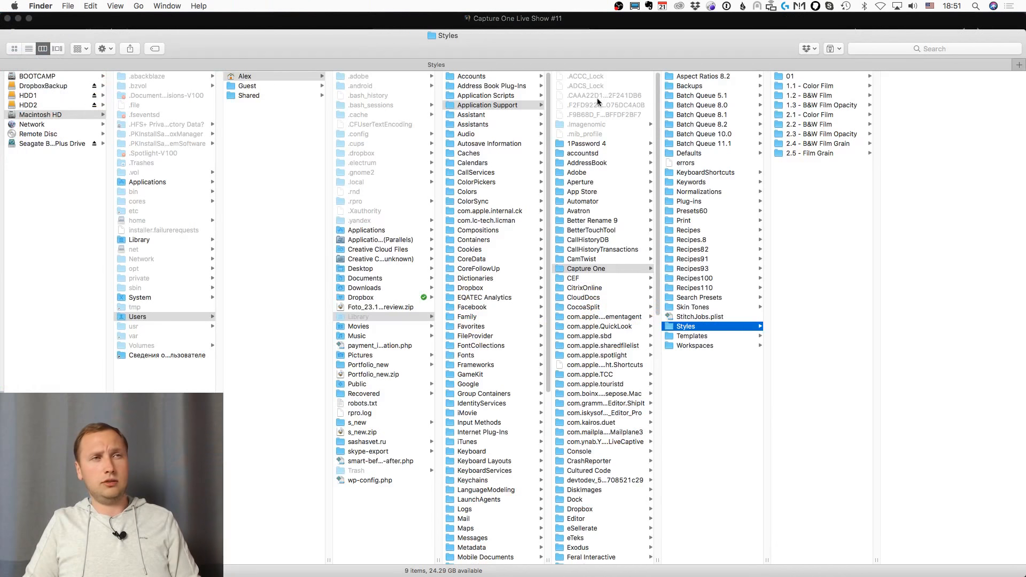
{"action": "key", "text": "super+Tab"}
Switch to Chrome, open 1styles.pro in a new tab and go to its How to Install page.
{"action": "mouse_move", "coordinate": [3, 321]}
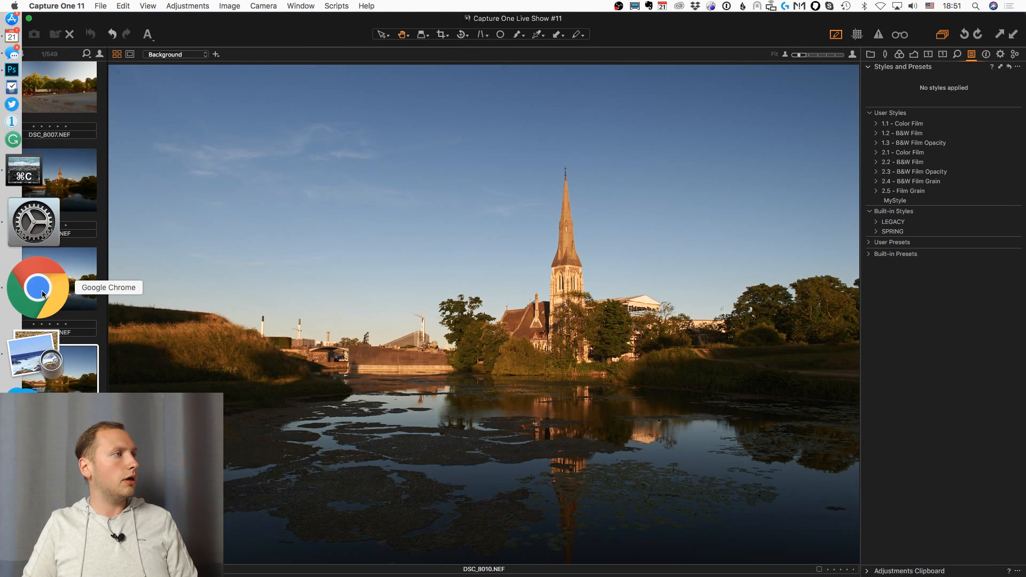
{"action": "left_click", "coordinate": [42, 293]}
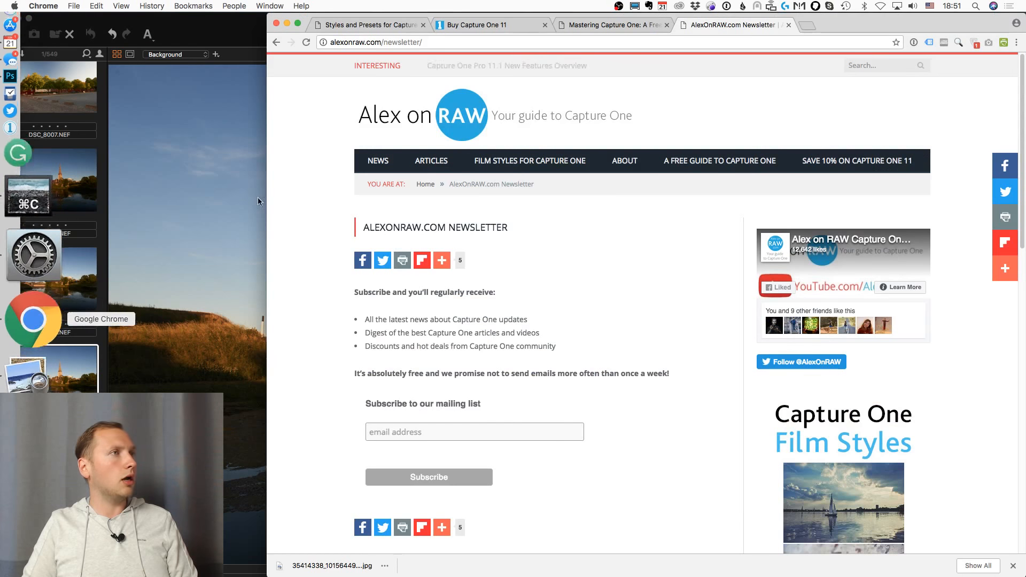
{"action": "left_click", "coordinate": [809, 24]}
{"action": "type", "text": "1"}
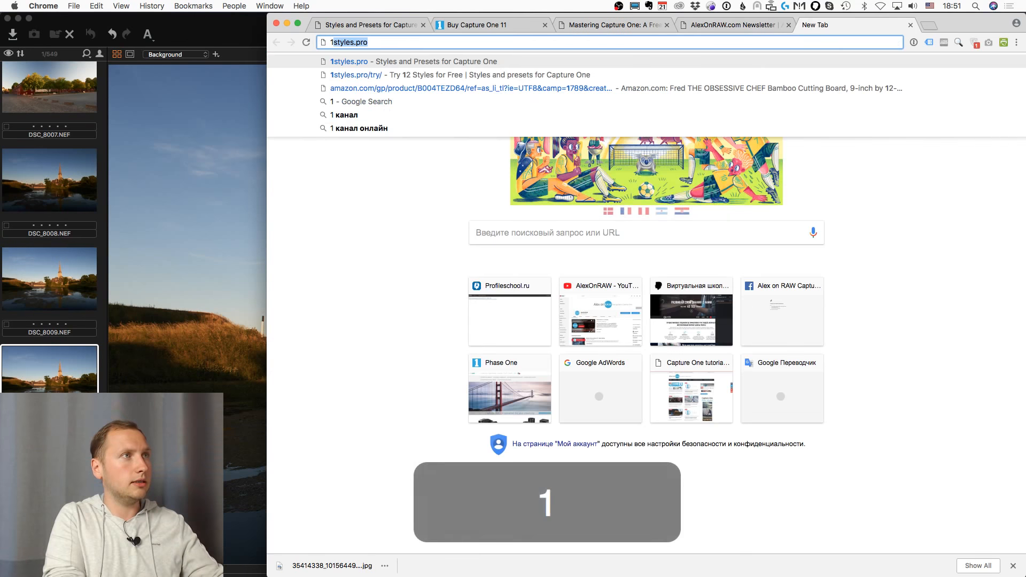
{"action": "key", "text": "Return"}
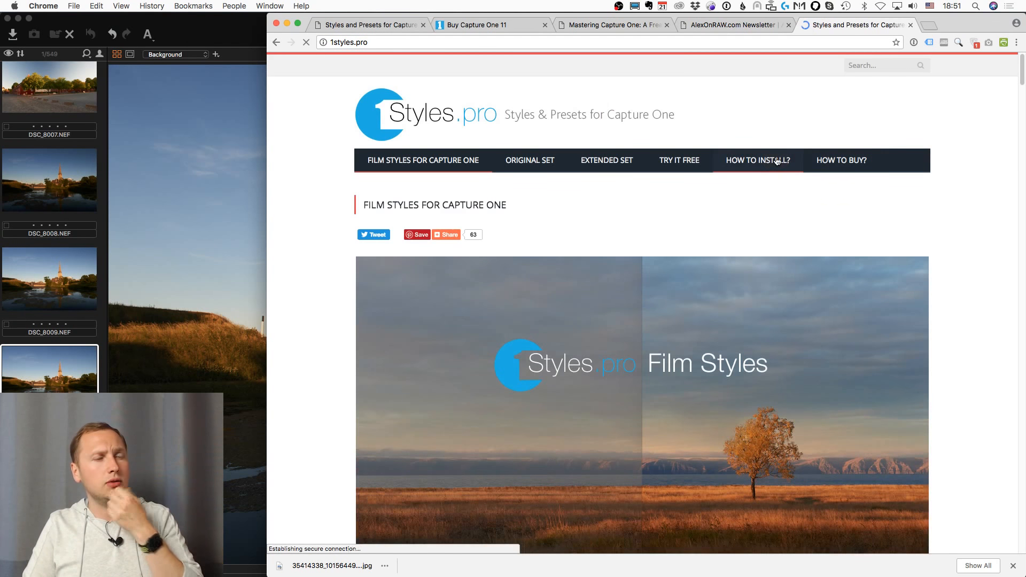
{"action": "left_click", "coordinate": [776, 161]}
Read the manual style installation instructions for Mac OS and Windows, highlighting the Windows Styles50 folder path.
{"action": "scroll", "coordinate": [363, 277], "scroll_direction": "down", "scroll_amount": 15}
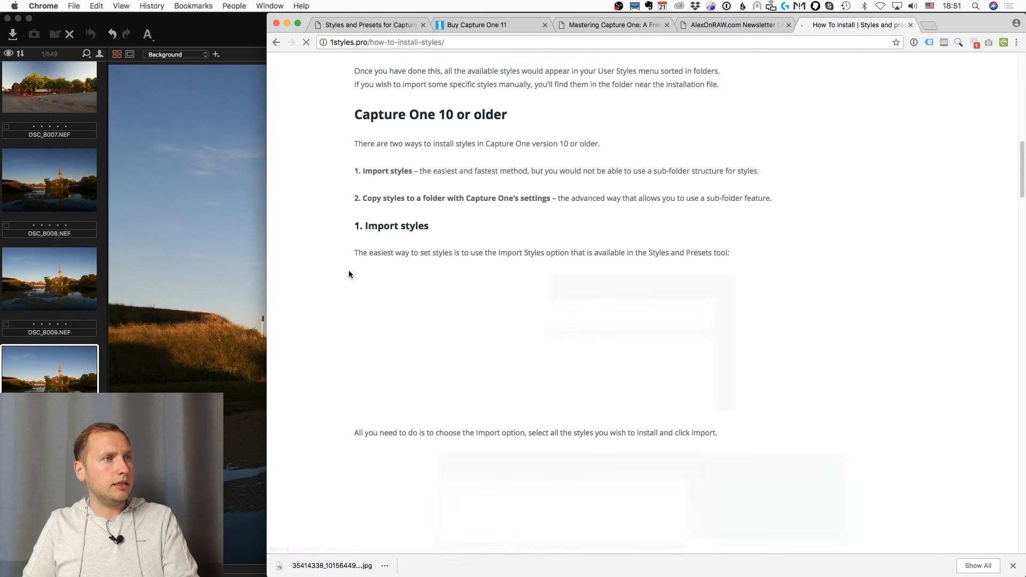
{"action": "scroll", "coordinate": [349, 271], "scroll_direction": "down", "scroll_amount": 20}
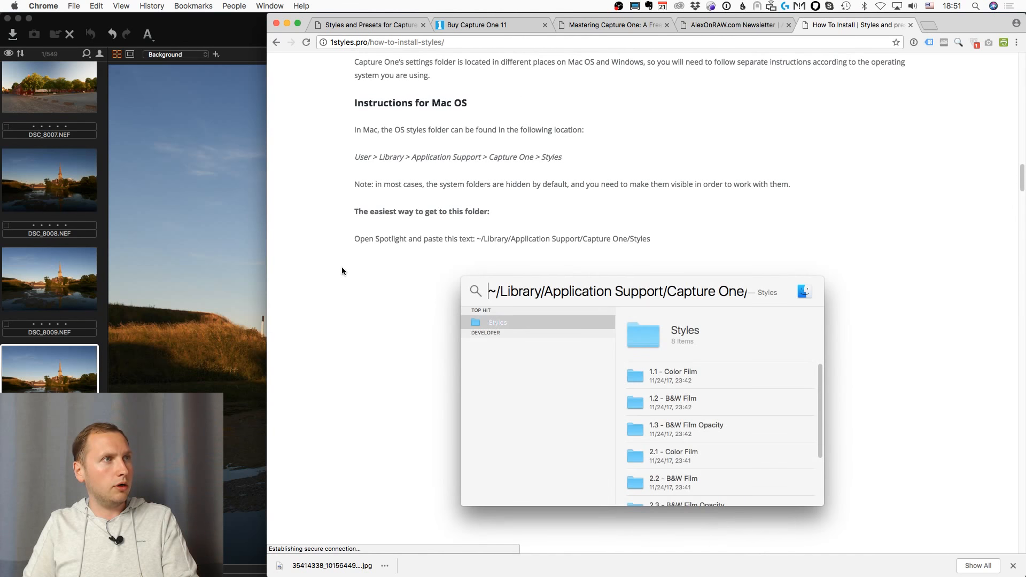
{"action": "scroll", "coordinate": [341, 270], "scroll_direction": "down", "scroll_amount": 12}
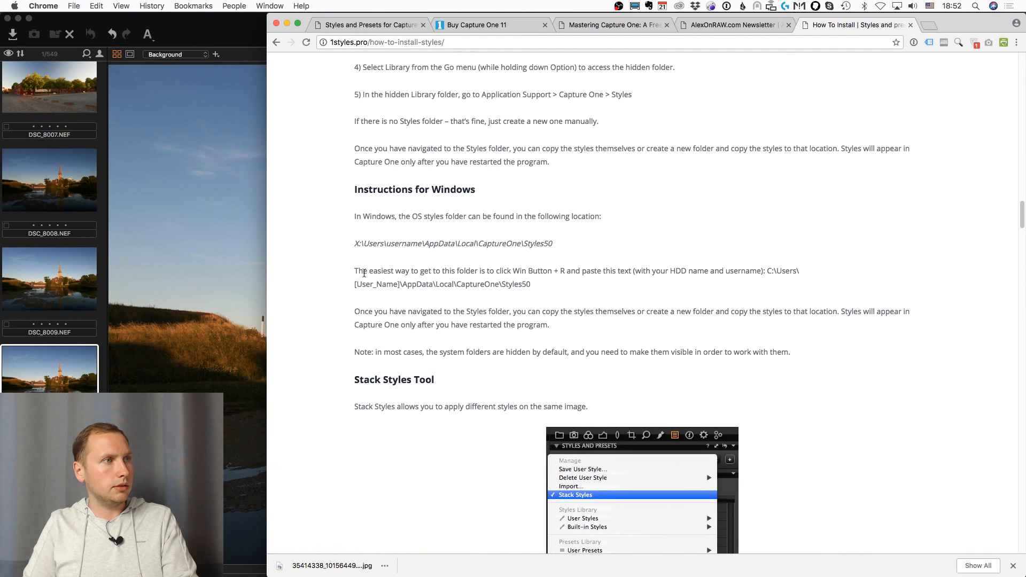
{"action": "left_click_drag", "start_coordinate": [496, 270], "coordinate": [342, 289]}
{"action": "left_click", "coordinate": [567, 274]}
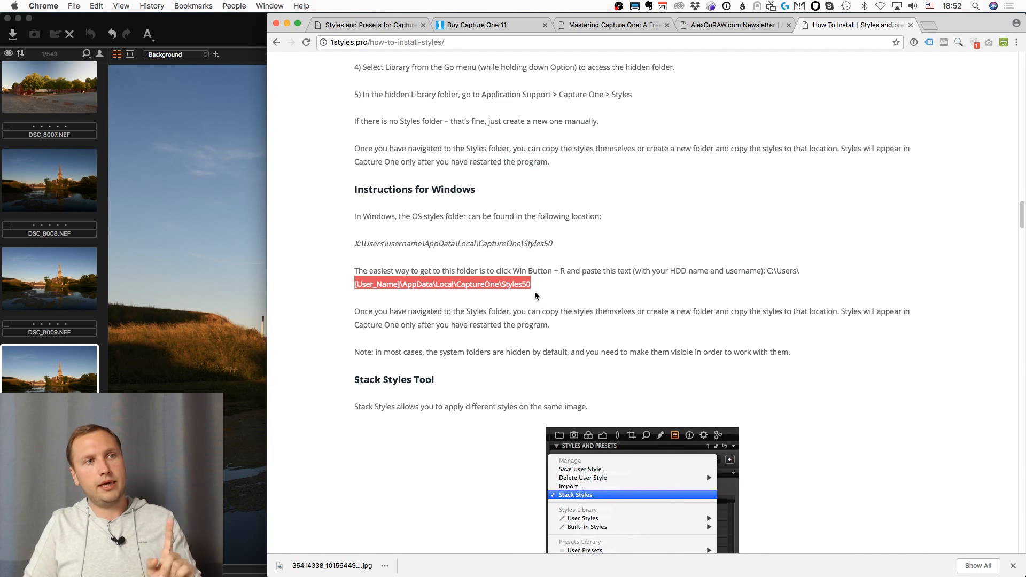
{"action": "left_click", "coordinate": [748, 257]}
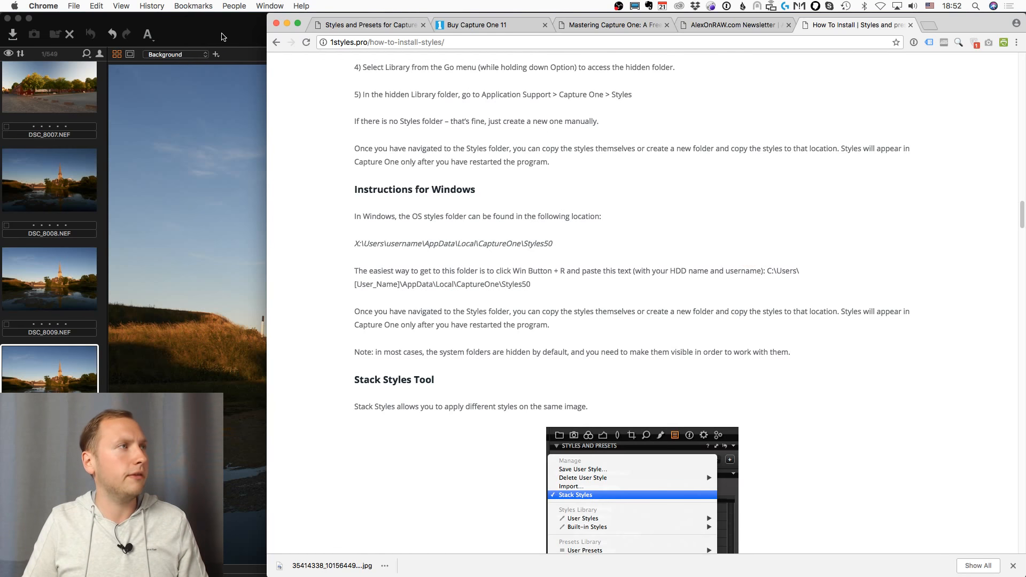
Switch back to Capture One and bring up the color adjustment tools containing Normalize.
{"action": "left_click", "coordinate": [222, 36]}
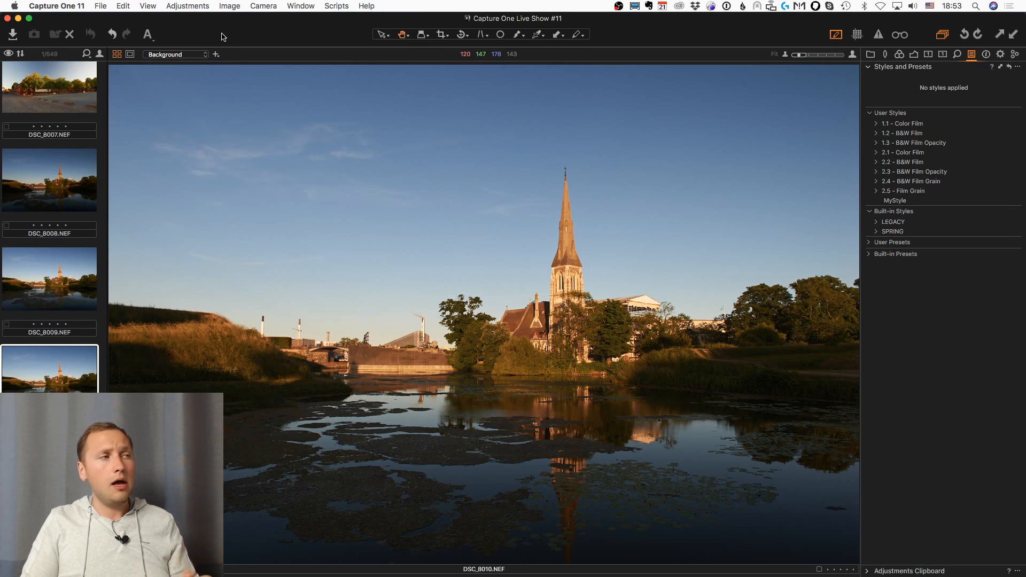
{"action": "left_click", "coordinate": [870, 54]}
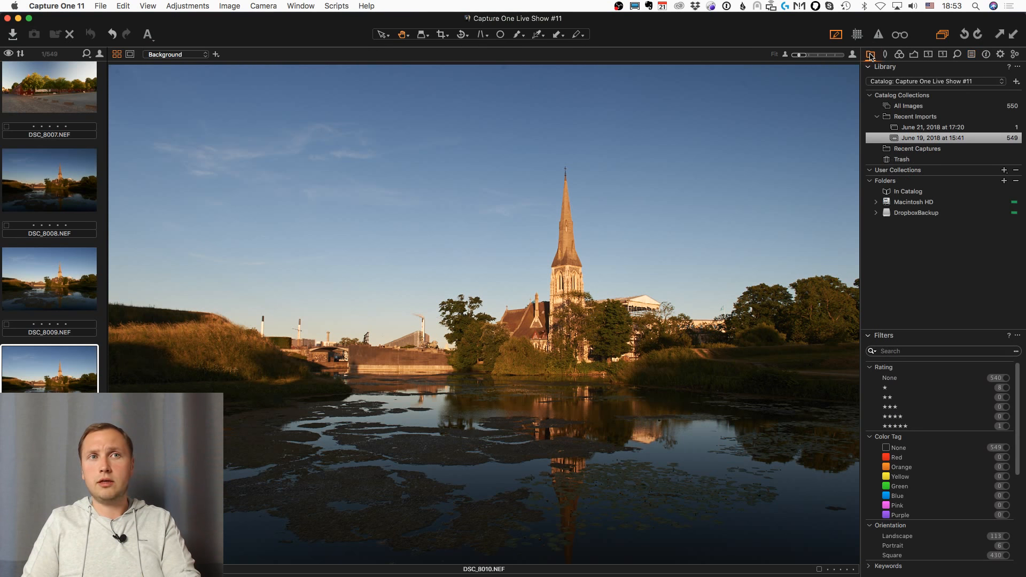
{"action": "left_click", "coordinate": [899, 54]}
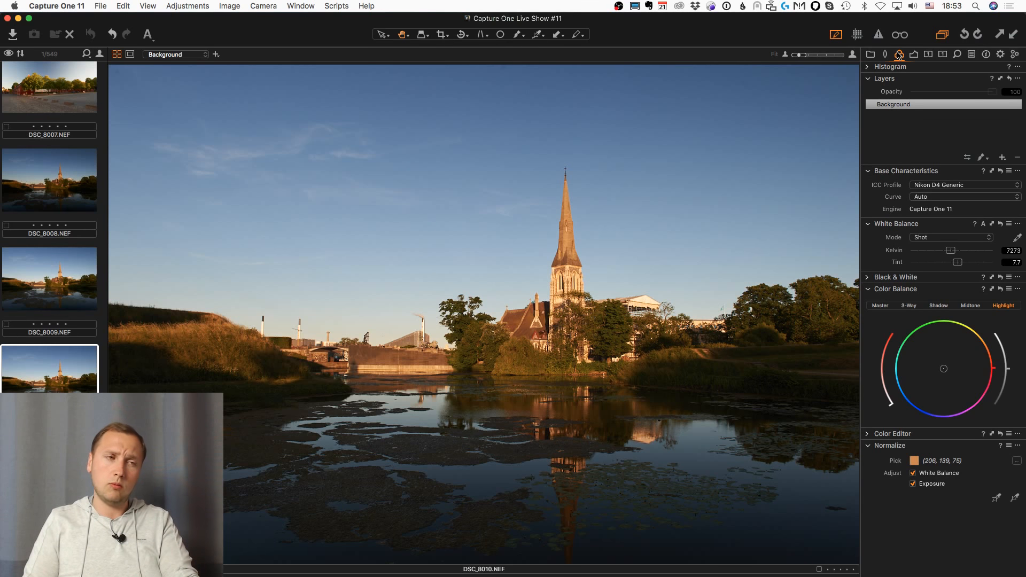
Browse backwards through the catalog's photos, including the aerial square shots, for a series suited to Normalize.
{"action": "left_click", "coordinate": [93, 283]}
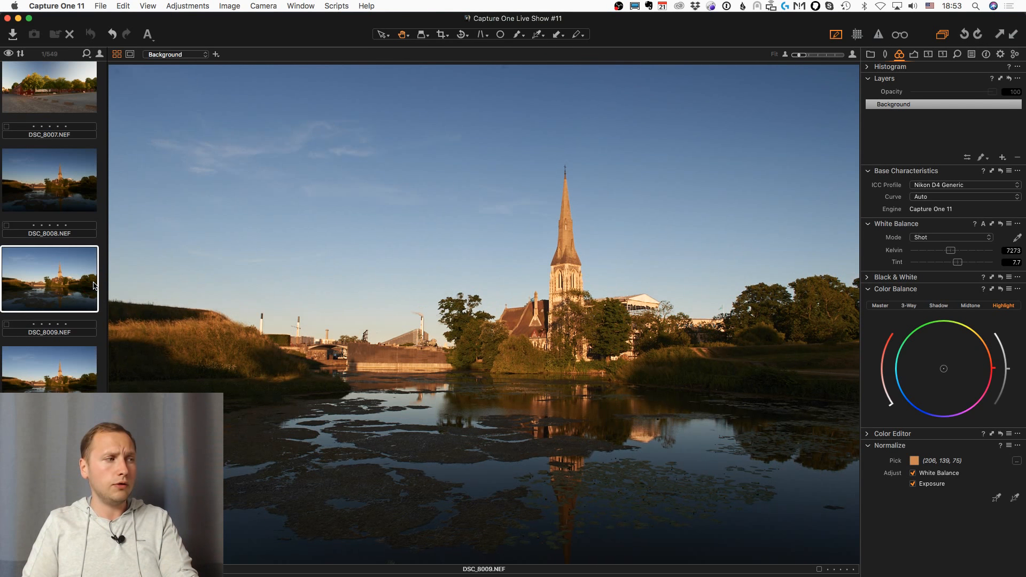
{"action": "scroll", "coordinate": [49, 227], "scroll_direction": "up", "scroll_amount": 10}
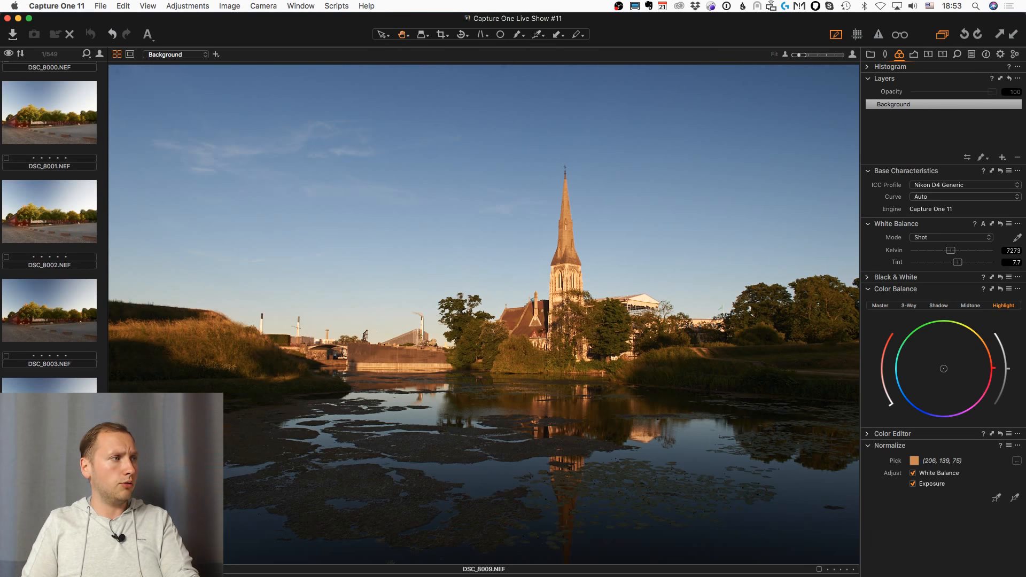
{"action": "left_click_drag", "start_coordinate": [103, 502], "coordinate": [65, 357]}
{"action": "left_click", "coordinate": [65, 357]}
{"action": "key", "text": "Up"}
{"action": "key", "text": "Up"}
{"action": "key", "text": "Up"}
{"action": "key", "text": "Up"}
{"action": "key", "text": "Up"}
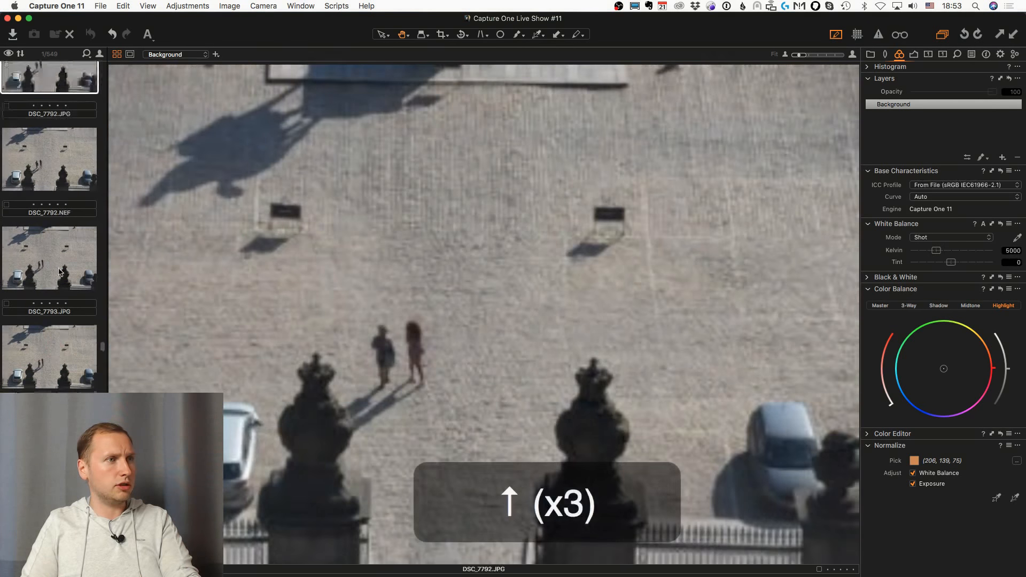
{"action": "key", "text": "Up"}
{"action": "key", "text": "Up"}
{"action": "key", "text": "Up"}
{"action": "key", "text": "Up"}
{"action": "key", "text": "Up"}
{"action": "key", "text": "Up"}
{"action": "key", "text": "Up"}
{"action": "key", "text": "Up"}
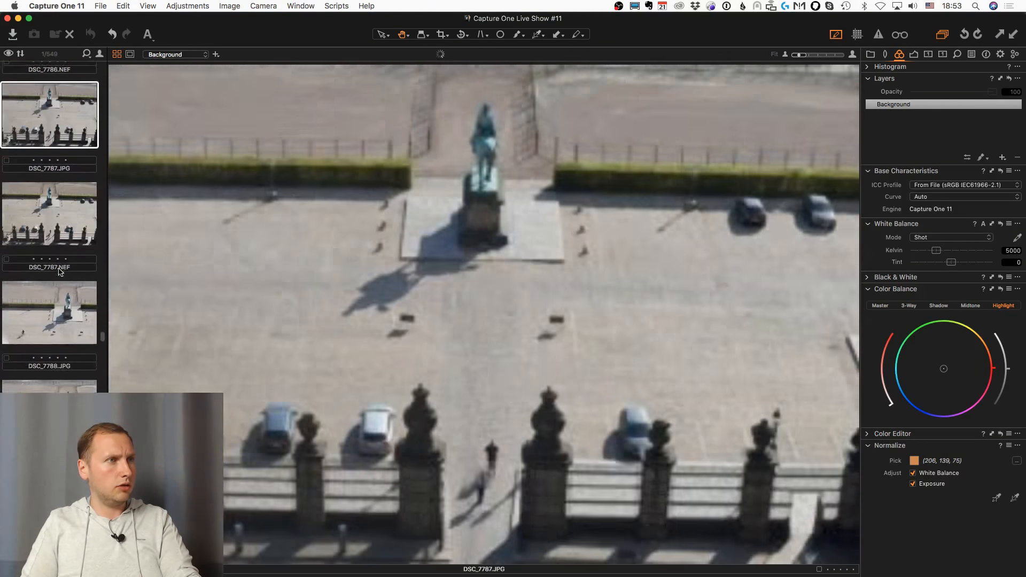
{"action": "scroll", "coordinate": [85, 358], "scroll_direction": "down", "scroll_amount": 5}
{"action": "left_click_drag", "start_coordinate": [102, 333], "coordinate": [103, 456]}
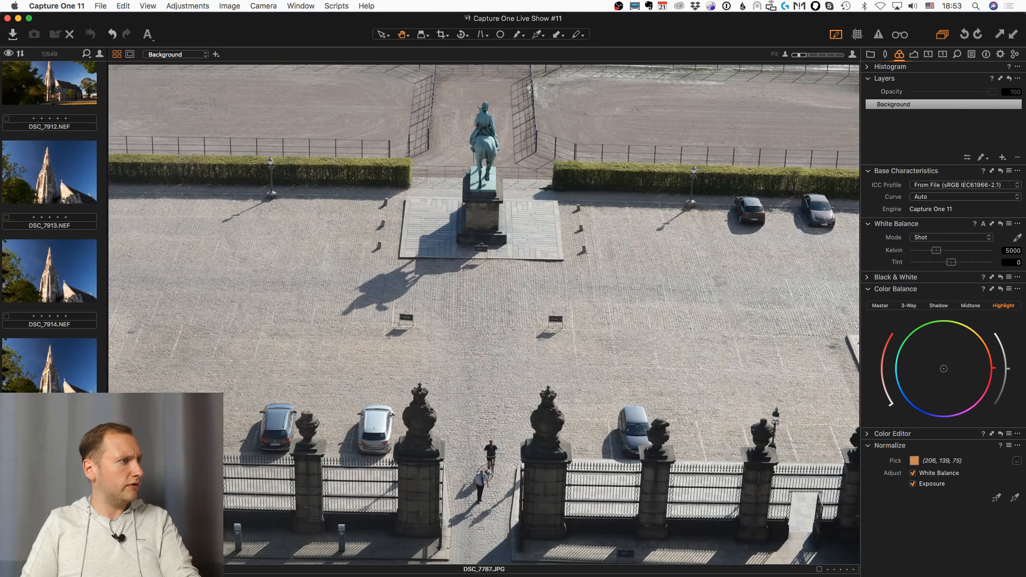
Go through the church photos before DSC_7915.NEF and open DSC_7907.NEF.
{"action": "left_click", "coordinate": [60, 379]}
{"action": "key", "text": "Up"}
{"action": "key", "text": "Up"}
{"action": "key", "text": "Up"}
{"action": "key", "text": "Up"}
{"action": "key", "text": "Up"}
{"action": "key", "text": "Up"}
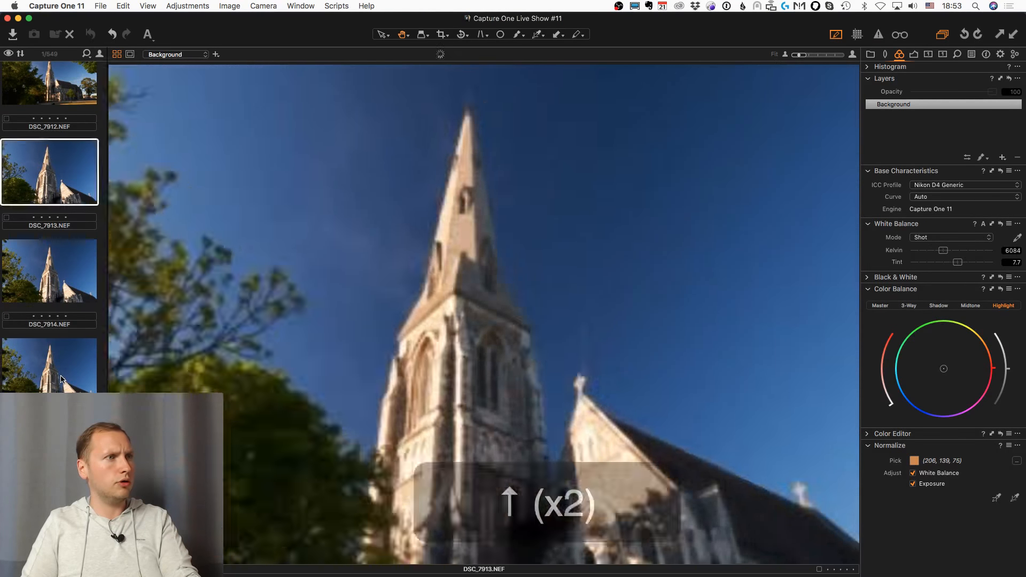
{"action": "key", "text": "Up"}
{"action": "key", "text": "Up"}
{"action": "key", "text": "Up"}
{"action": "key", "text": "Up"}
{"action": "key", "text": "Up"}
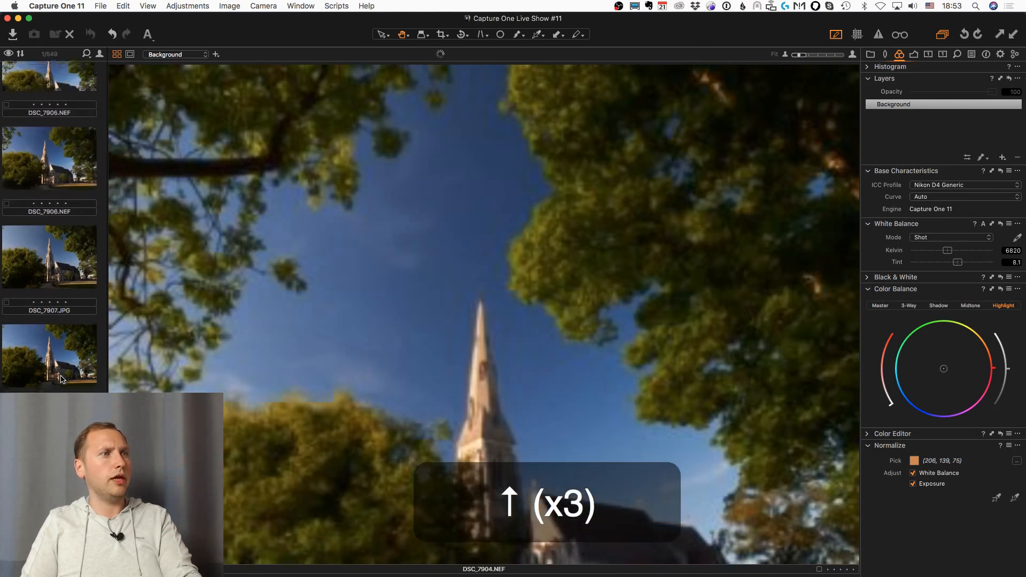
{"action": "key", "text": "Down"}
{"action": "key", "text": "Down"}
{"action": "key", "text": "Down"}
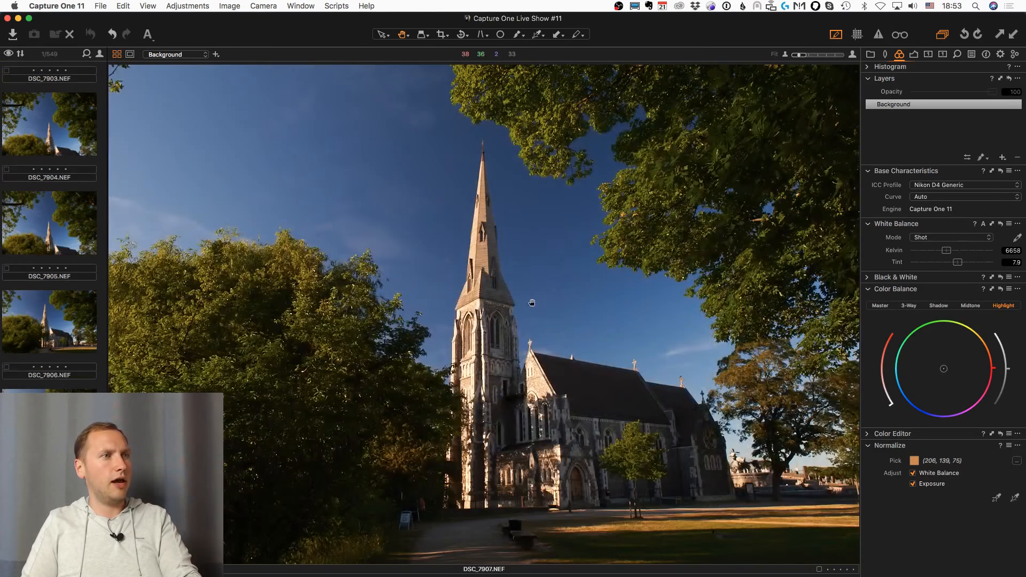
Pick the church spire's stone color in DSC_7907.NEF as the Normalize reference.
{"action": "left_click", "coordinate": [914, 54]}
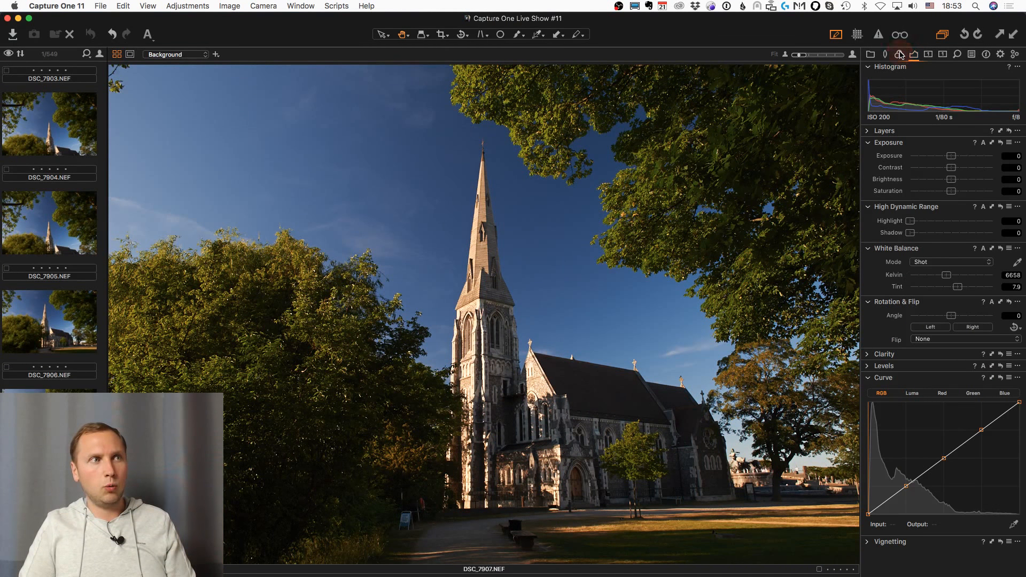
{"action": "left_click", "coordinate": [899, 54]}
{"action": "left_click", "coordinate": [996, 498]}
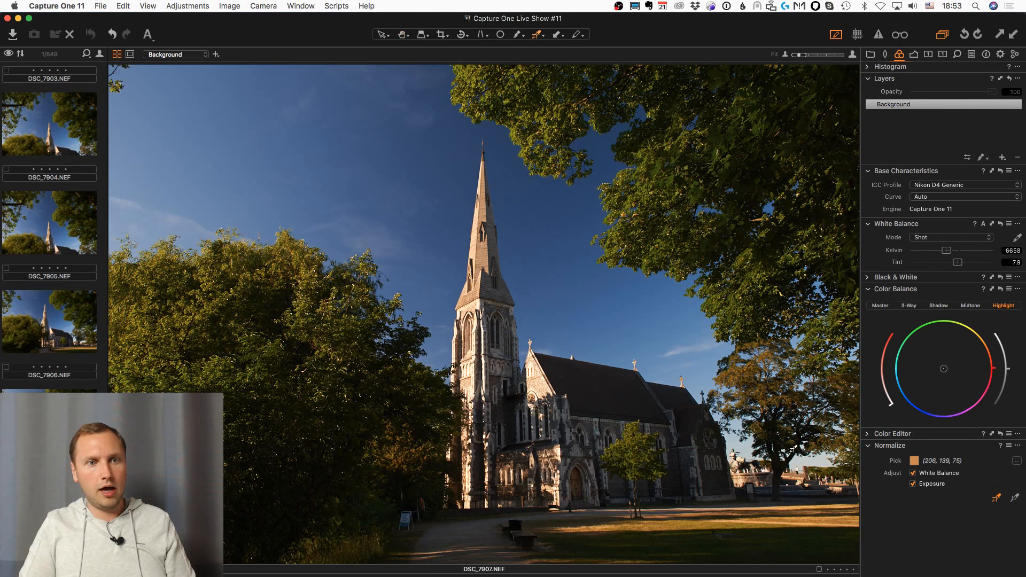
{"action": "left_click", "coordinate": [484, 258]}
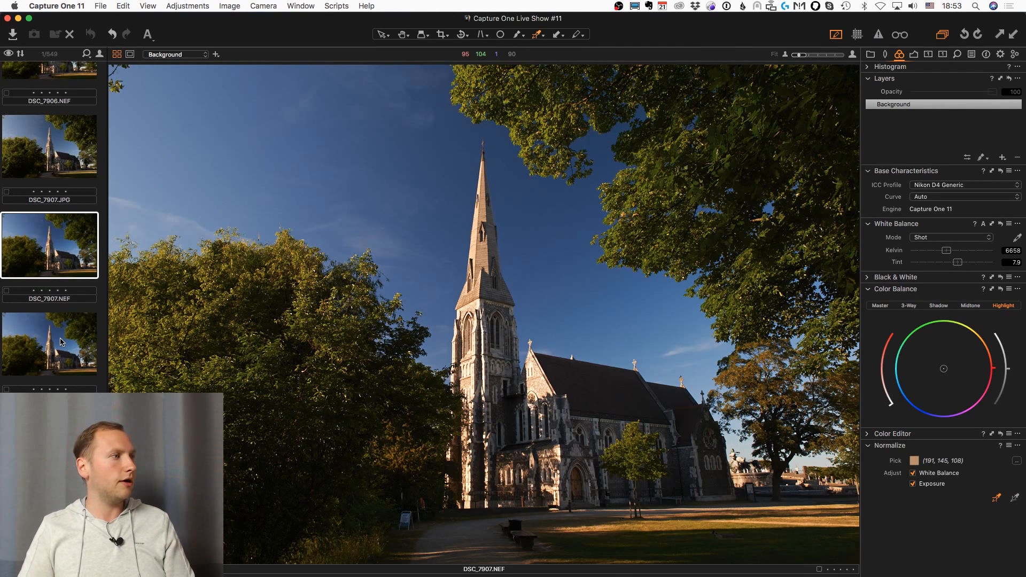
Apply Normalize to the church spire in DSC_7913.NEF and DSC_7914.NEF using the picked reference color.
{"action": "scroll", "coordinate": [60, 342], "scroll_direction": "down", "scroll_amount": 10}
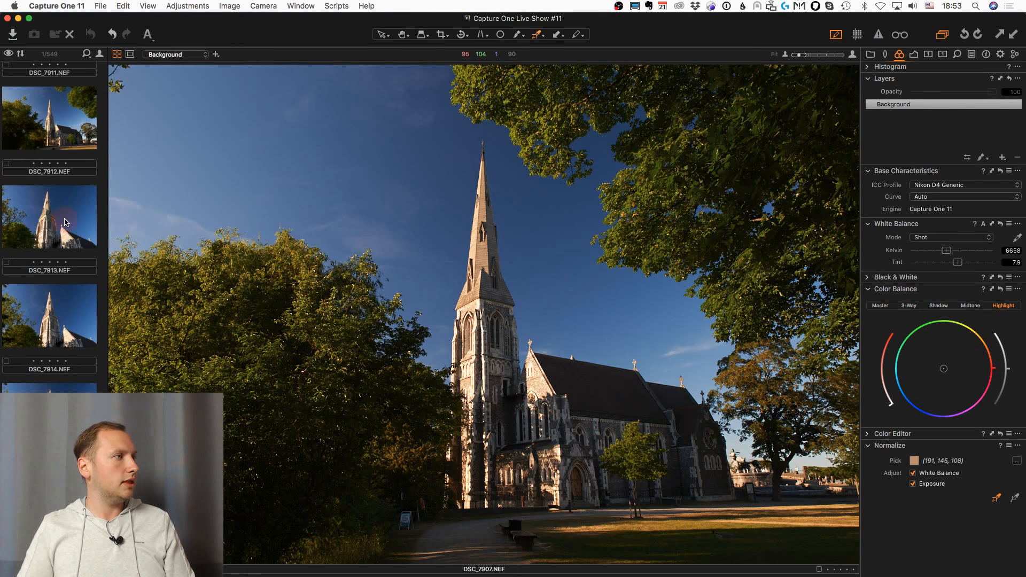
{"action": "left_click", "coordinate": [65, 222]}
{"action": "left_click", "coordinate": [1015, 499]}
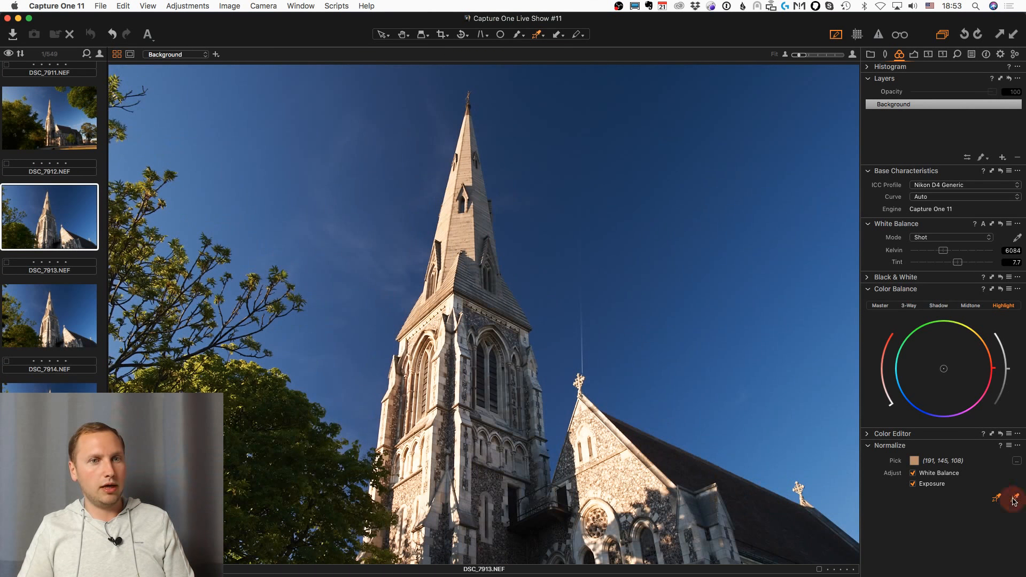
{"action": "left_click", "coordinate": [474, 239]}
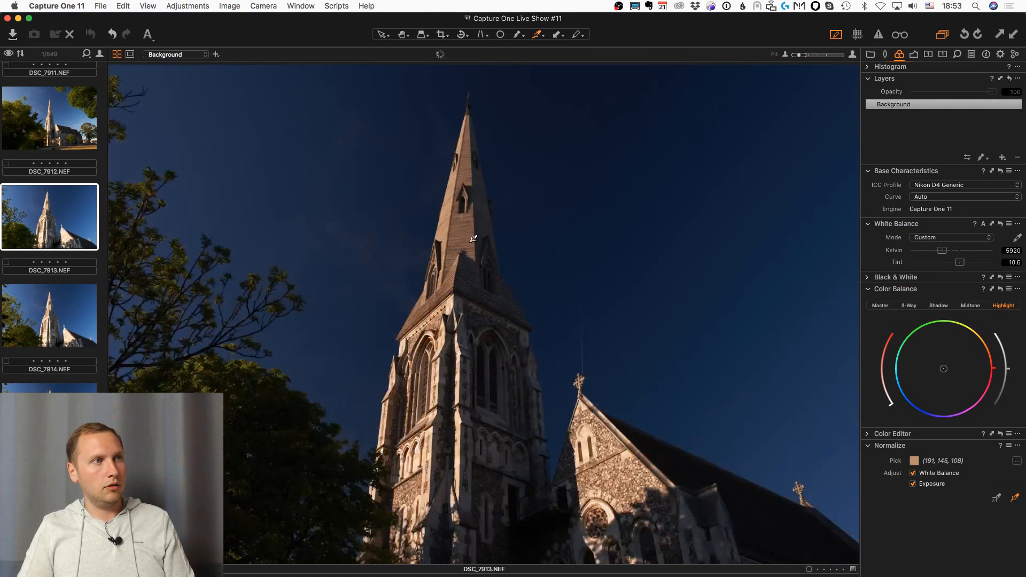
{"action": "left_click", "coordinate": [462, 223]}
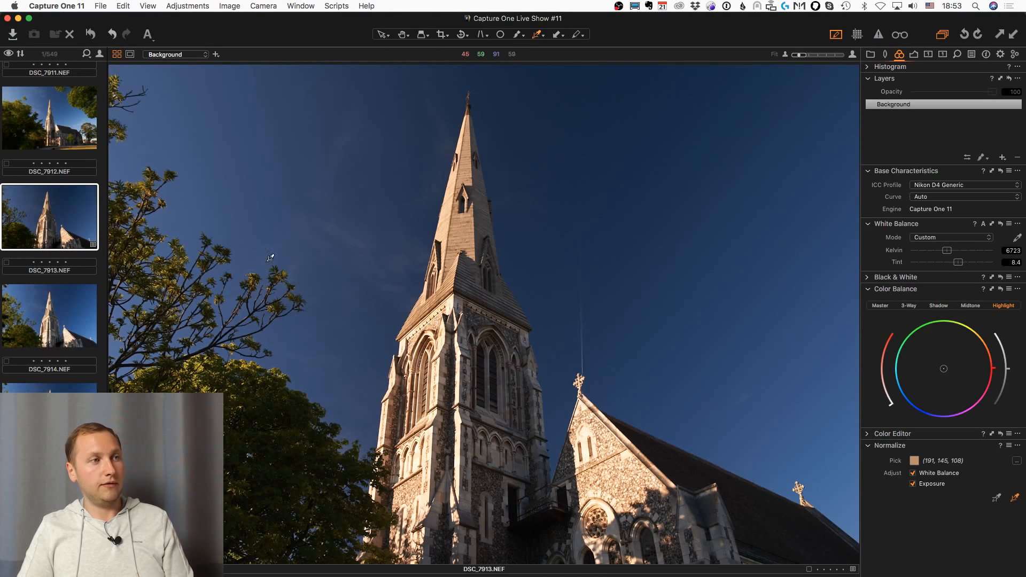
{"action": "left_click", "coordinate": [72, 342]}
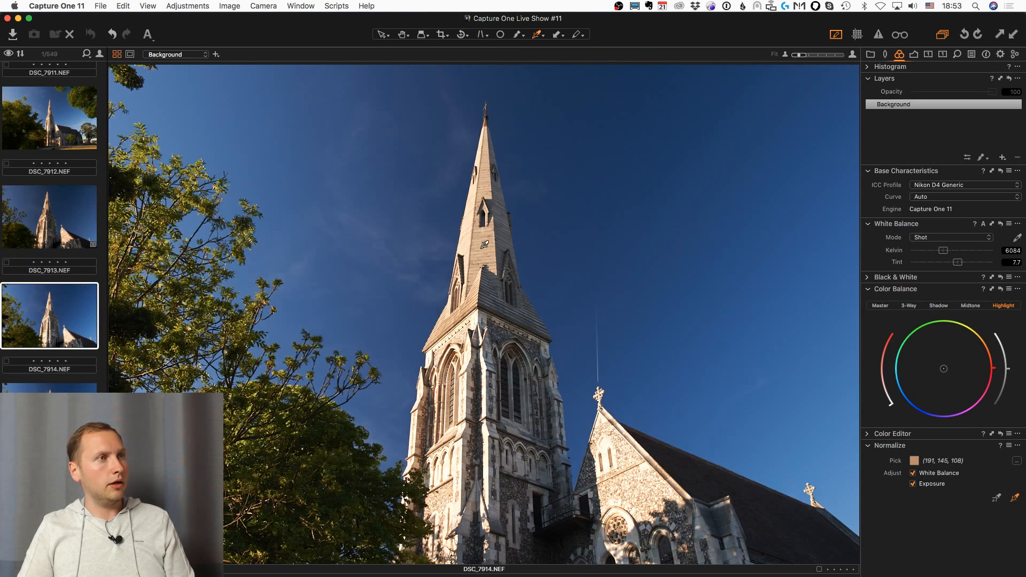
{"action": "left_click", "coordinate": [632, 224]}
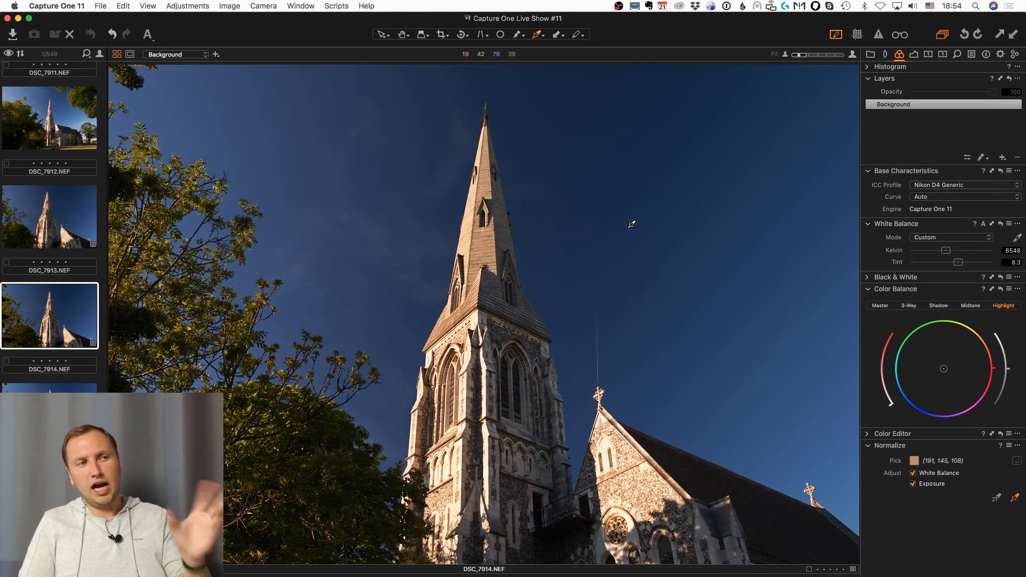
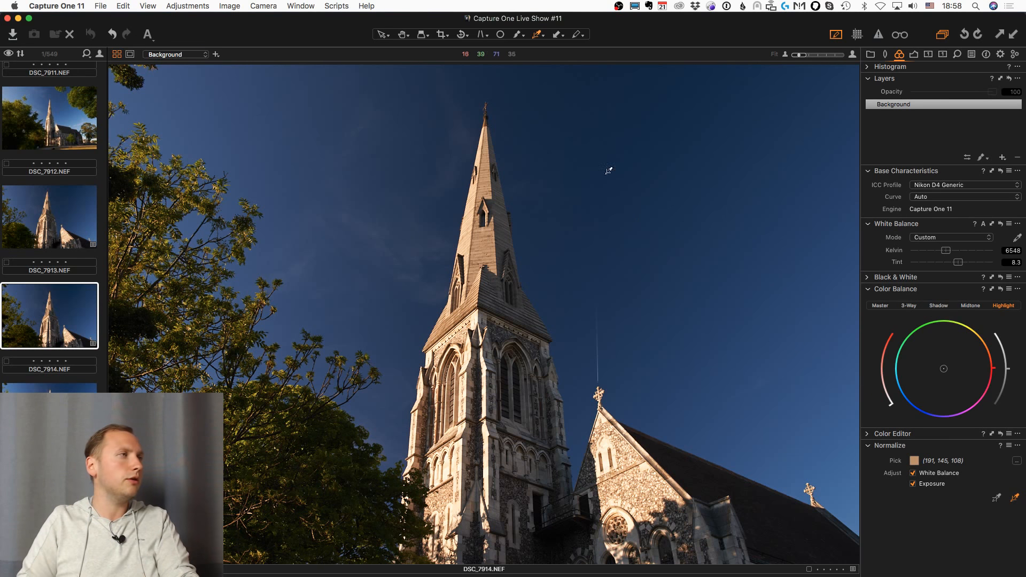
Find and open DSC_7634.NEF, the photo of the man on a bicycle by the water.
{"action": "scroll", "coordinate": [80, 246], "scroll_direction": "down", "scroll_amount": 5}
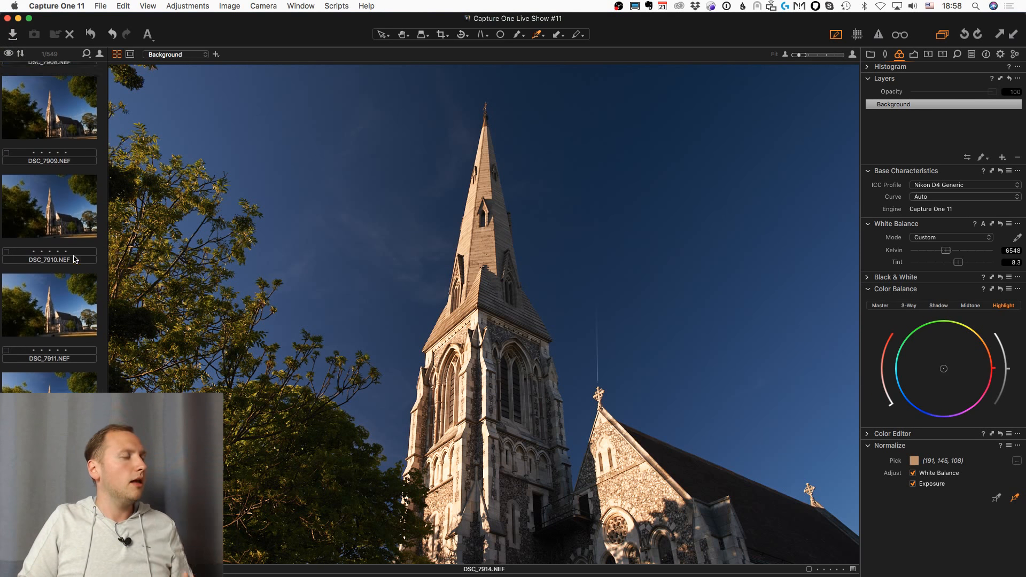
{"action": "scroll", "coordinate": [75, 259], "scroll_direction": "down", "scroll_amount": 10}
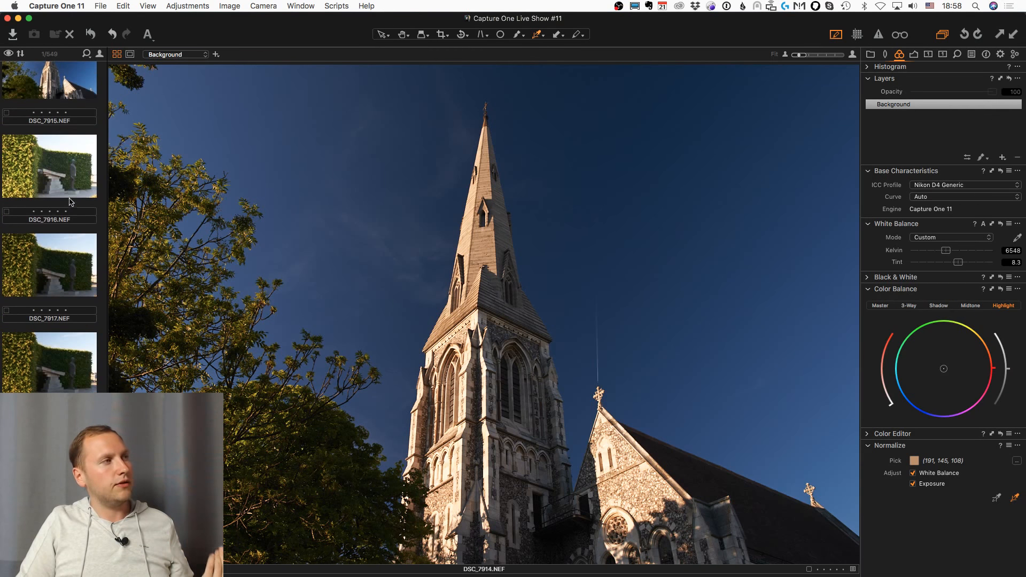
{"action": "scroll", "coordinate": [69, 196], "scroll_direction": "down", "scroll_amount": 10}
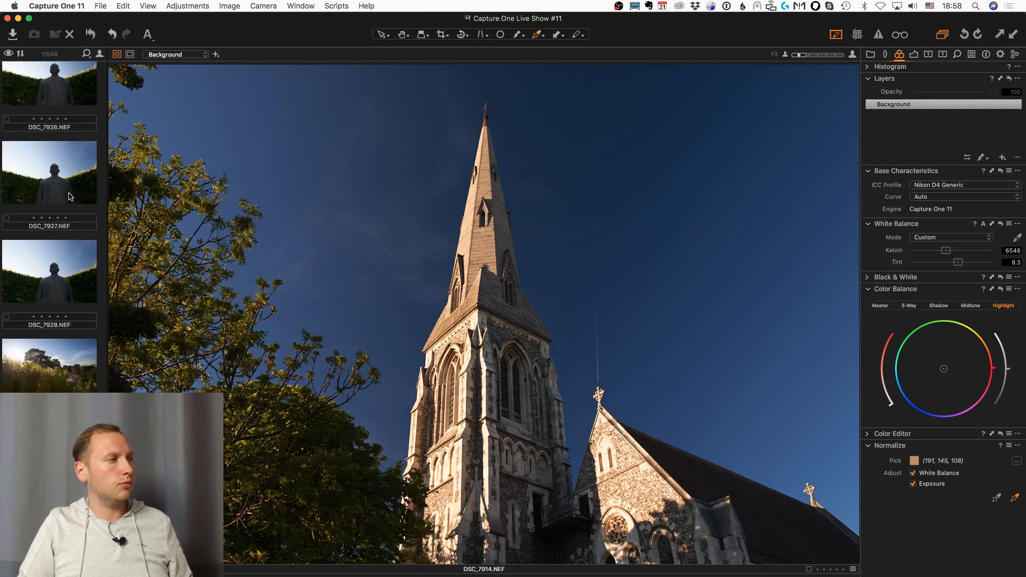
{"action": "left_click_drag", "start_coordinate": [102, 435], "coordinate": [102, 177]}
{"action": "left_click", "coordinate": [56, 237]}
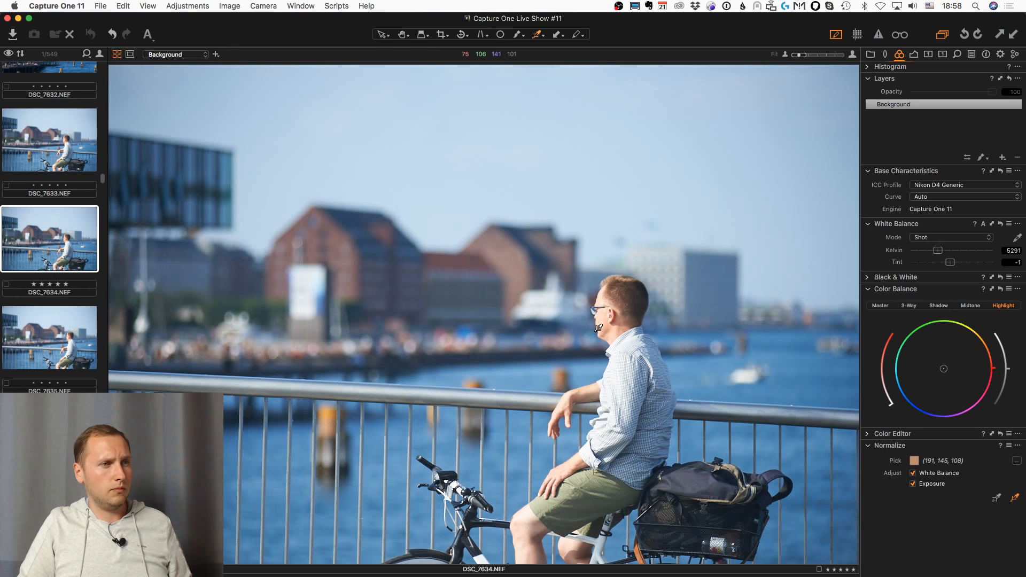
Brush a mask over the man's face, arm, hand and legs on a new adjustment layer, using a smaller brush.
{"action": "key", "text": "b"}
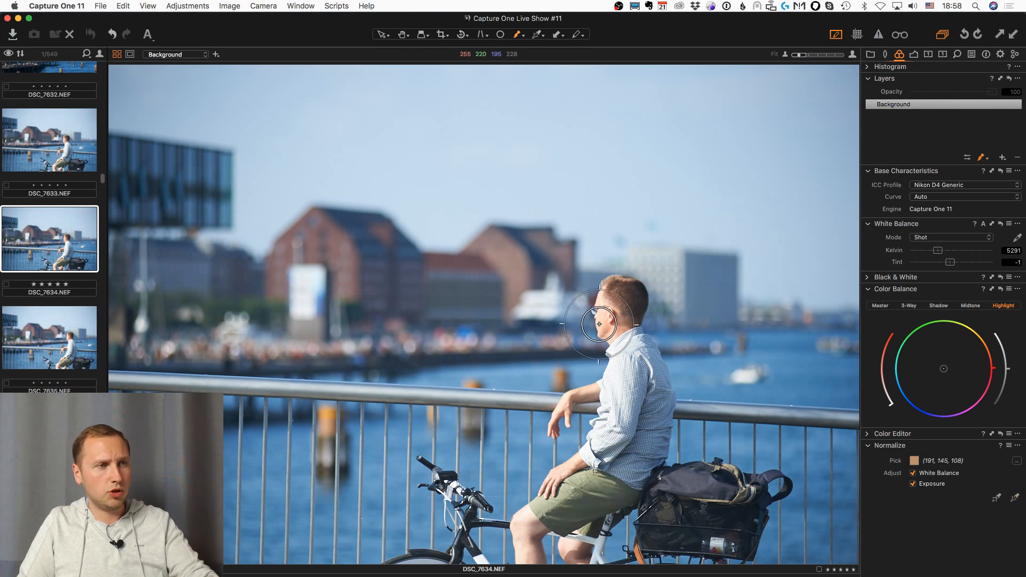
{"action": "key", "text": "bracketleft"}
{"action": "key", "text": "bracketleft"}
{"action": "key", "text": "bracketleft"}
{"action": "key", "text": "bracketleft"}
{"action": "key", "text": "bracketleft"}
{"action": "key", "text": "bracketleft"}
{"action": "key", "text": "bracketleft"}
{"action": "key", "text": "bracketleft"}
{"action": "key", "text": "bracketleft"}
{"action": "key", "text": "bracketleft"}
{"action": "key", "text": "bracketleft"}
{"action": "key", "text": "bracketleft"}
{"action": "key", "text": "bracketleft"}
{"action": "key", "text": "bracketleft"}
{"action": "mouse_move", "coordinate": [602, 295]}
{"action": "left_mouse_down"}
{"action": "mouse_move", "coordinate": [610, 331]}
{"action": "mouse_move", "coordinate": [554, 426]}
{"action": "left_mouse_up"}
{"action": "key", "text": "m"}
{"action": "mouse_move", "coordinate": [550, 470]}
{"action": "left_mouse_down"}
{"action": "mouse_move", "coordinate": [548, 481]}
{"action": "mouse_move", "coordinate": [567, 469]}
{"action": "mouse_move", "coordinate": [551, 492]}
{"action": "left_mouse_up"}
{"action": "mouse_move", "coordinate": [522, 529]}
{"action": "left_mouse_down"}
{"action": "mouse_move", "coordinate": [525, 556]}
{"action": "mouse_move", "coordinate": [540, 518]}
{"action": "mouse_move", "coordinate": [564, 561]}
{"action": "mouse_move", "coordinate": [567, 545]}
{"action": "mouse_move", "coordinate": [575, 553]}
{"action": "left_mouse_up"}
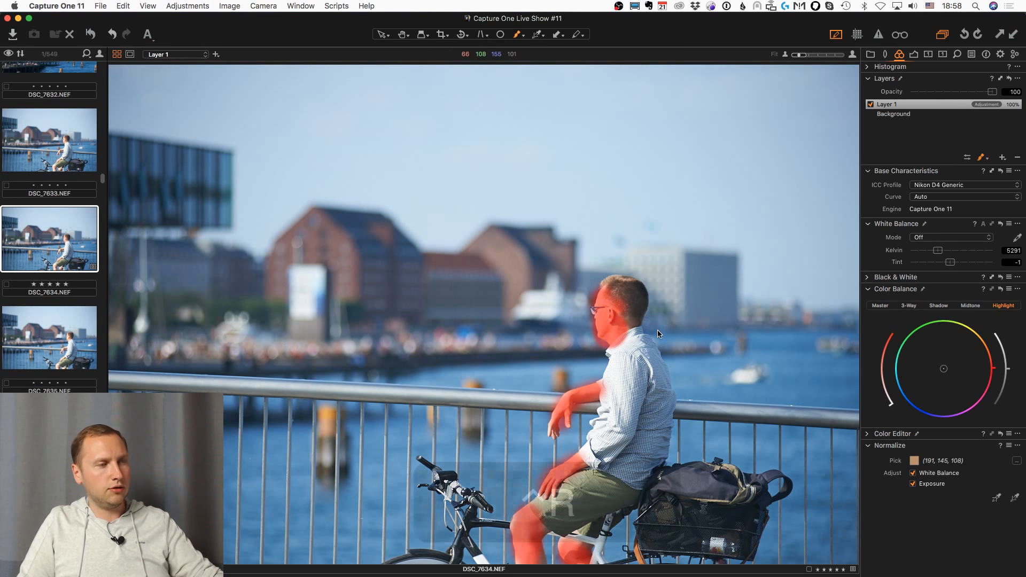
Refine the skin mask with a radius of 300, invert it and hide the mask overlay.
{"action": "key", "text": "ctrl+r"}
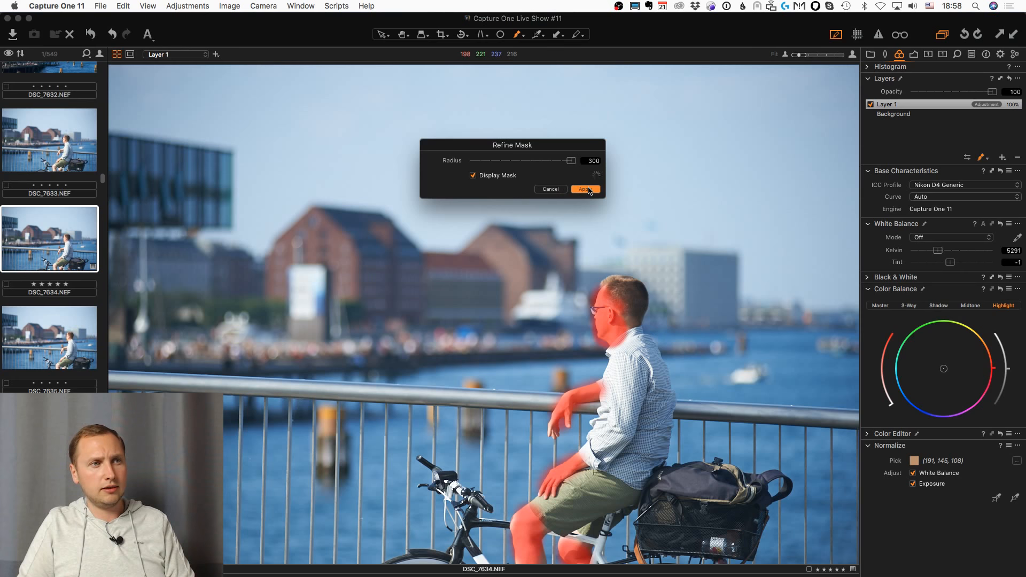
{"action": "left_click", "coordinate": [586, 189]}
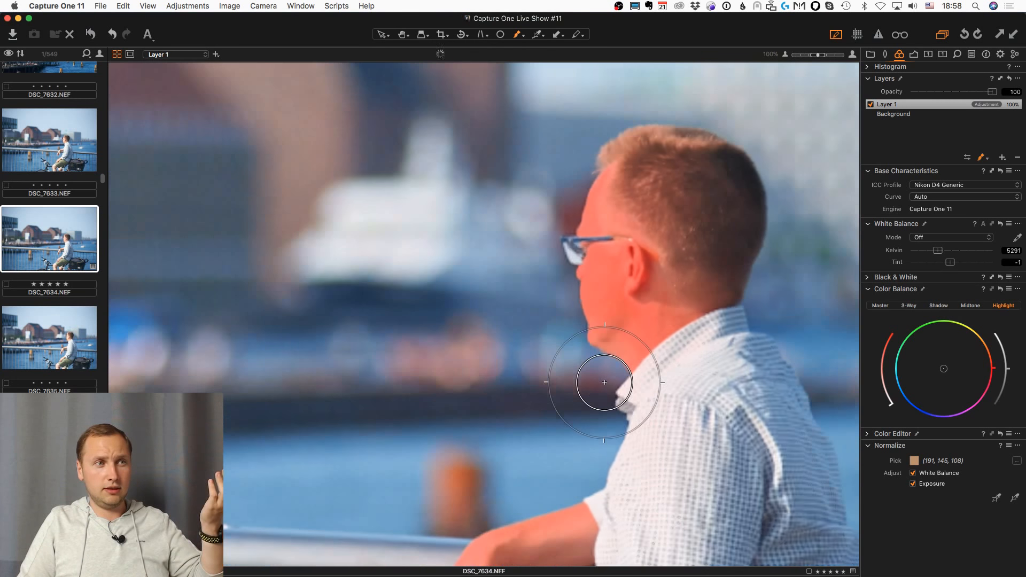
{"action": "key", "text": "ctrl+i"}
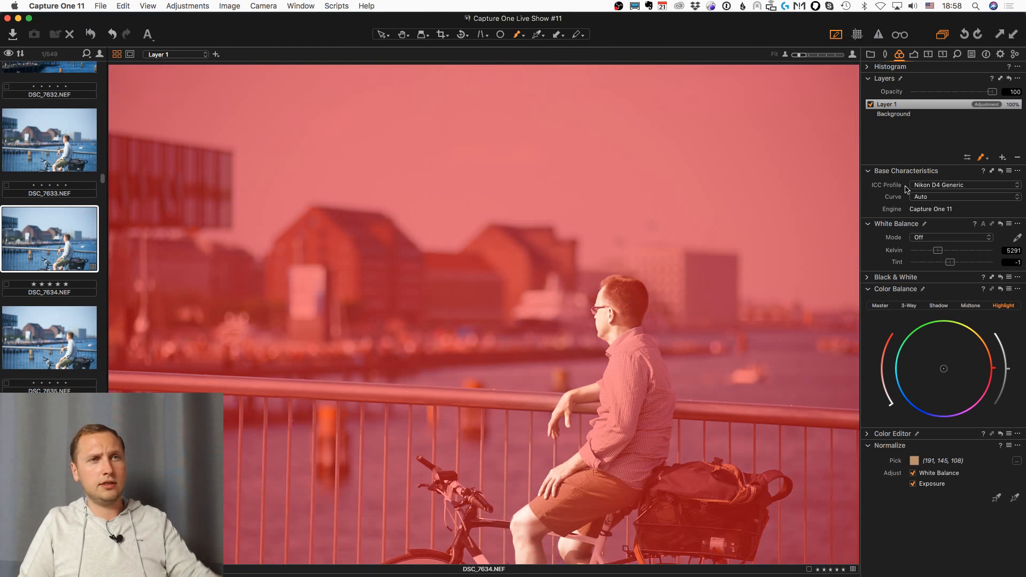
{"action": "key", "text": "m"}
Set the masked layer's exposure to -0.84 and contrast to 14, and adjust its RGB curve with a shadow and a highlight point.
{"action": "left_click", "coordinate": [914, 54]}
{"action": "mouse_move", "coordinate": [951, 156]}
{"action": "left_mouse_down"}
{"action": "mouse_move", "coordinate": [939, 160]}
{"action": "mouse_move", "coordinate": [962, 167]}
{"action": "left_mouse_up"}
{"action": "left_click", "coordinate": [907, 491]}
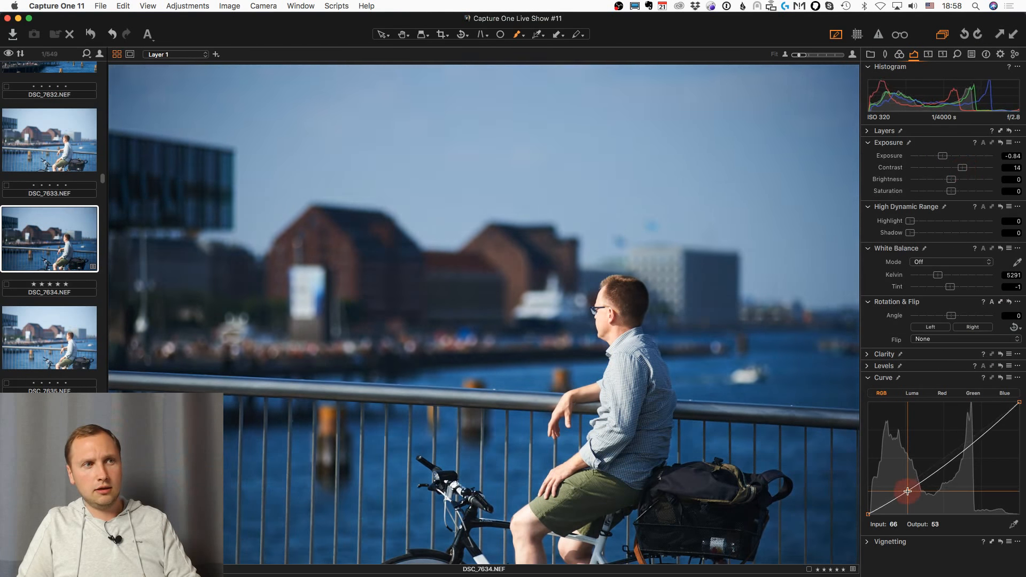
{"action": "left_click_drag", "start_coordinate": [958, 450], "coordinate": [958, 445]}
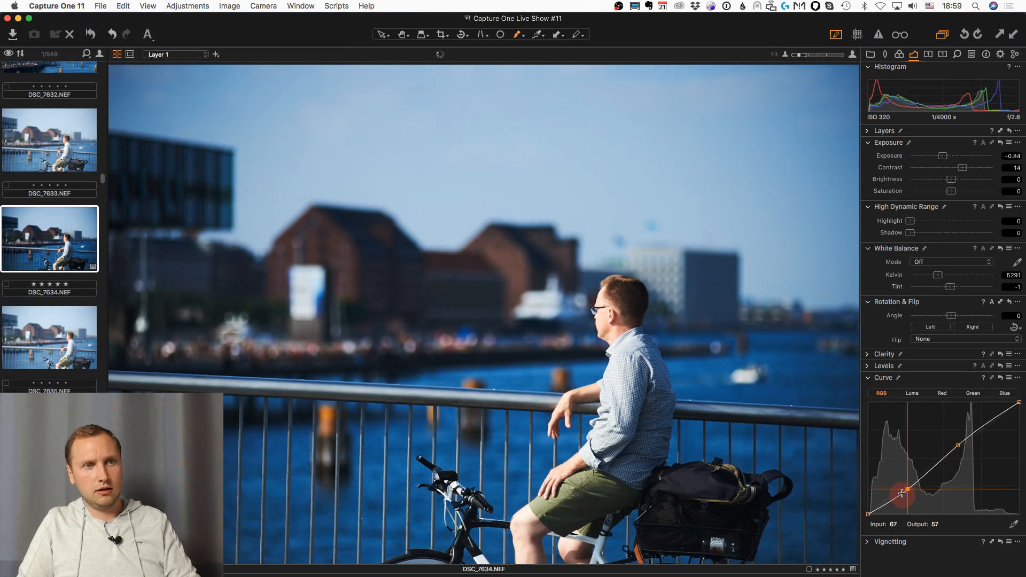
{"action": "left_click_drag", "start_coordinate": [906, 491], "coordinate": [903, 488]}
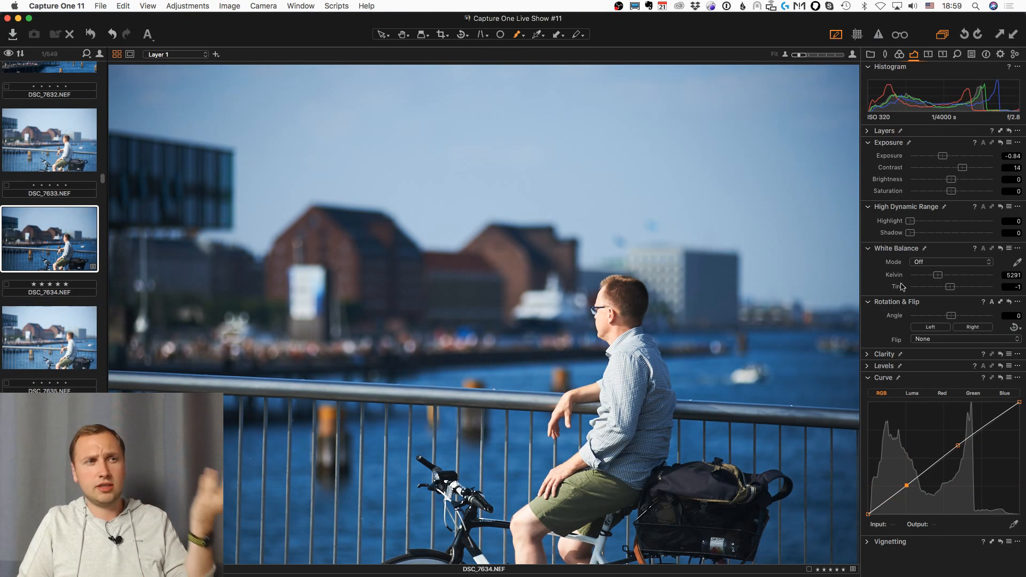
Warm the masked layer's white balance to 6896 Kelvin and briefly check its mask.
{"action": "left_click_drag", "start_coordinate": [937, 275], "coordinate": [947, 276]}
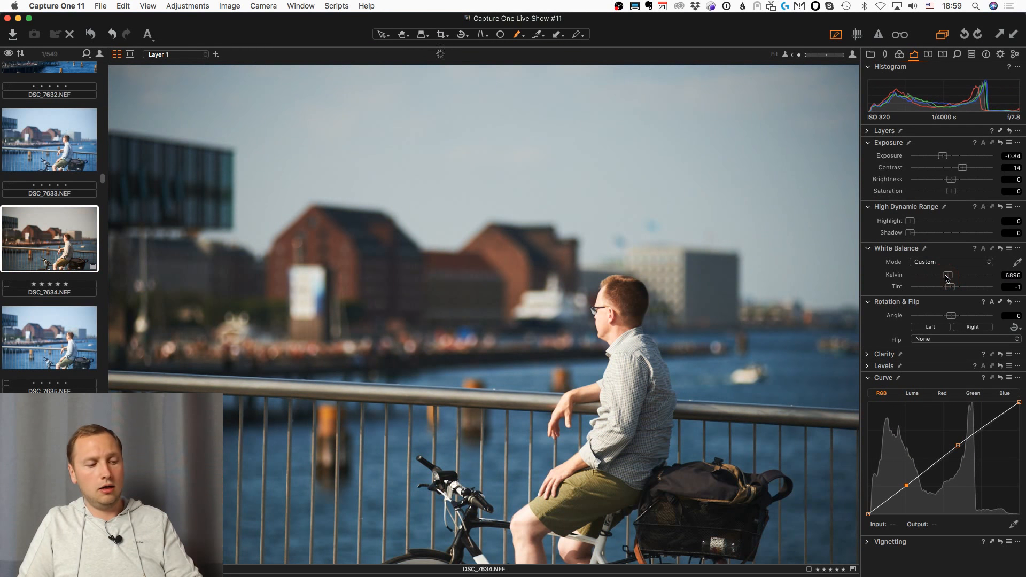
{"action": "key", "text": "m"}
{"action": "key", "text": "m"}
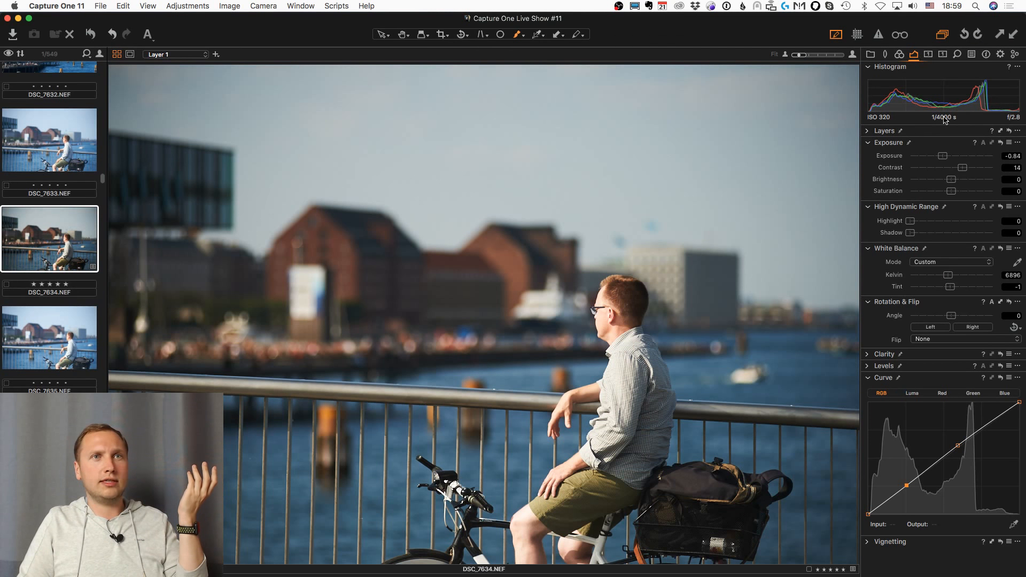
Add a new adjustment layer above the existing layer and name it "]]".
{"action": "left_click", "coordinate": [870, 132]}
{"action": "mouse_move", "coordinate": [992, 92]}
{"action": "left_mouse_down"}
{"action": "mouse_move", "coordinate": [965, 92]}
{"action": "mouse_move", "coordinate": [985, 94]}
{"action": "left_mouse_up"}
{"action": "left_click", "coordinate": [1003, 212]}
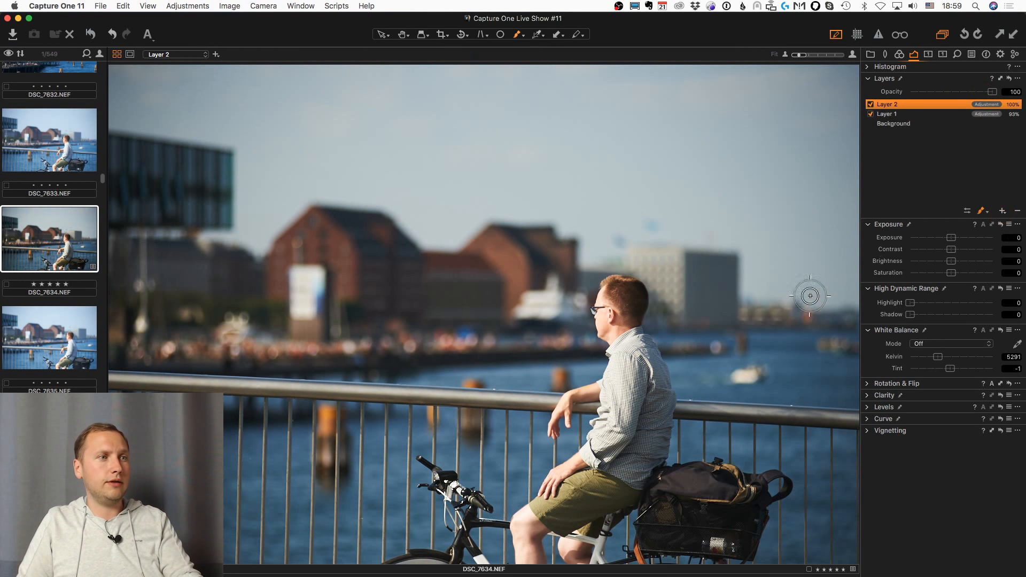
{"action": "type", "text": "]]"}
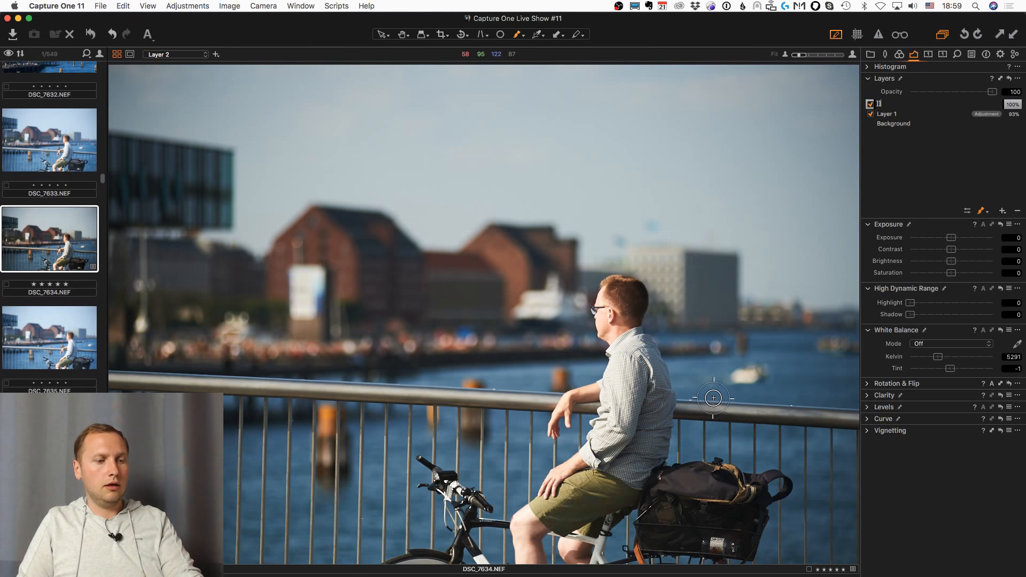
{"action": "key", "text": "Return"}
Enlarge the mask brush considerably for painting over the water.
{"action": "key", "text": "bracketright"}
{"action": "key", "text": "bracketright"}
{"action": "key", "text": "bracketright"}
{"action": "key", "text": "bracketright"}
{"action": "key", "text": "bracketright"}
{"action": "key", "text": "bracketright"}
{"action": "key", "text": "bracketright"}
{"action": "key", "text": "bracketright"}
{"action": "key", "text": "bracketright"}
{"action": "key", "text": "bracketright"}
{"action": "key", "text": "bracketright"}
{"action": "key", "text": "bracketright"}
{"action": "key", "text": "bracketright"}
{"action": "key", "text": "bracketright"}
{"action": "key", "text": "bracketright"}
{"action": "key", "text": "bracketright"}
{"action": "key", "text": "bracketright"}
{"action": "key", "text": "bracketright"}
{"action": "key", "text": "bracketright"}
{"action": "key", "text": "bracketright"}
{"action": "key", "text": "bracketright"}
{"action": "key", "text": "bracketright"}
{"action": "key", "text": "bracketright"}
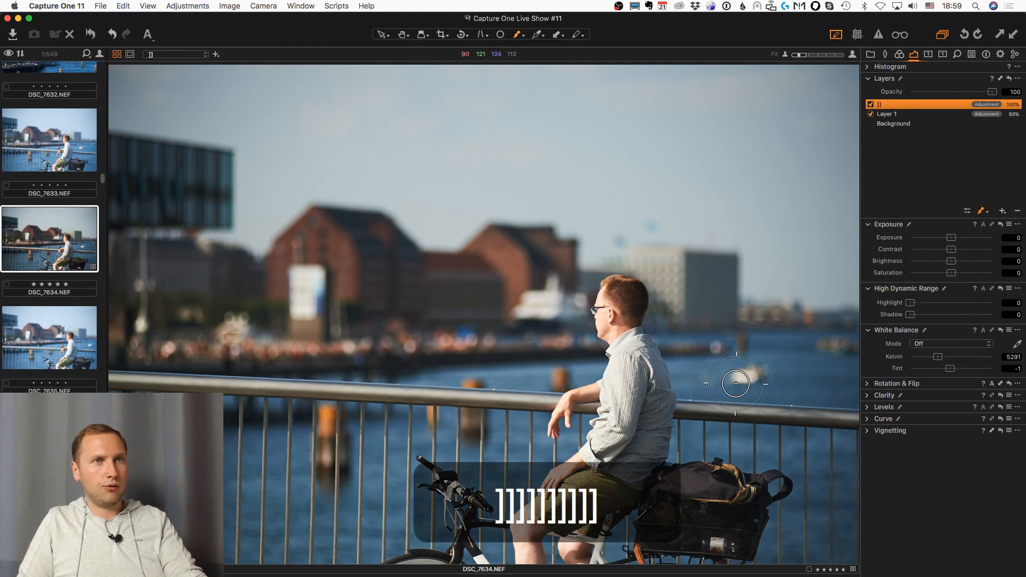
{"action": "key", "text": "bracketright"}
{"action": "key", "text": "bracketright"}
{"action": "key", "text": "bracketright"}
{"action": "key", "text": "bracketright"}
{"action": "key", "text": "bracketright"}
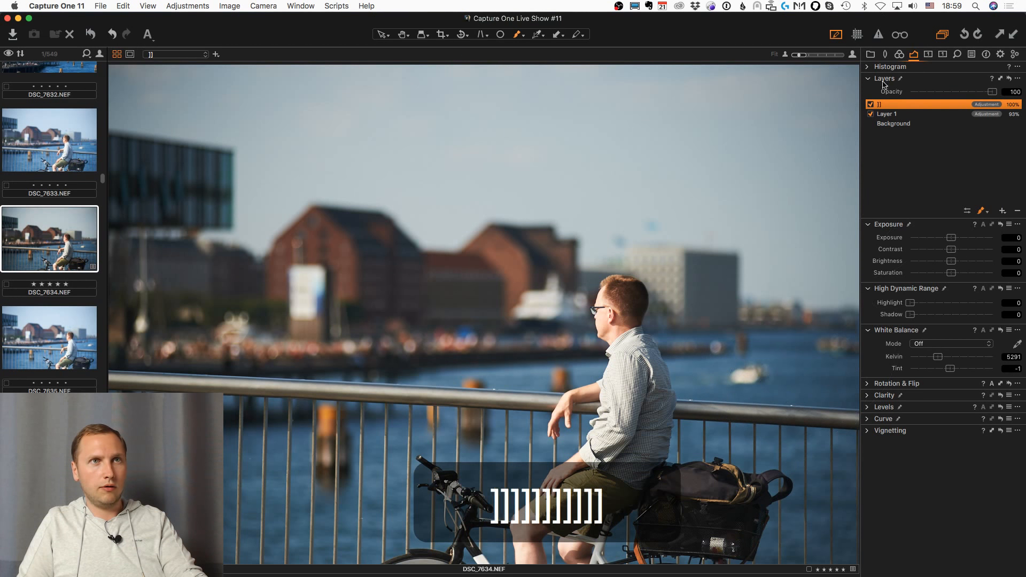
Pick the water's blue in the advanced Color Editor, set hue -30, saturation 24.4 and lightness -35.2, and brush the layer mask over the water.
{"action": "left_click", "coordinate": [899, 54]}
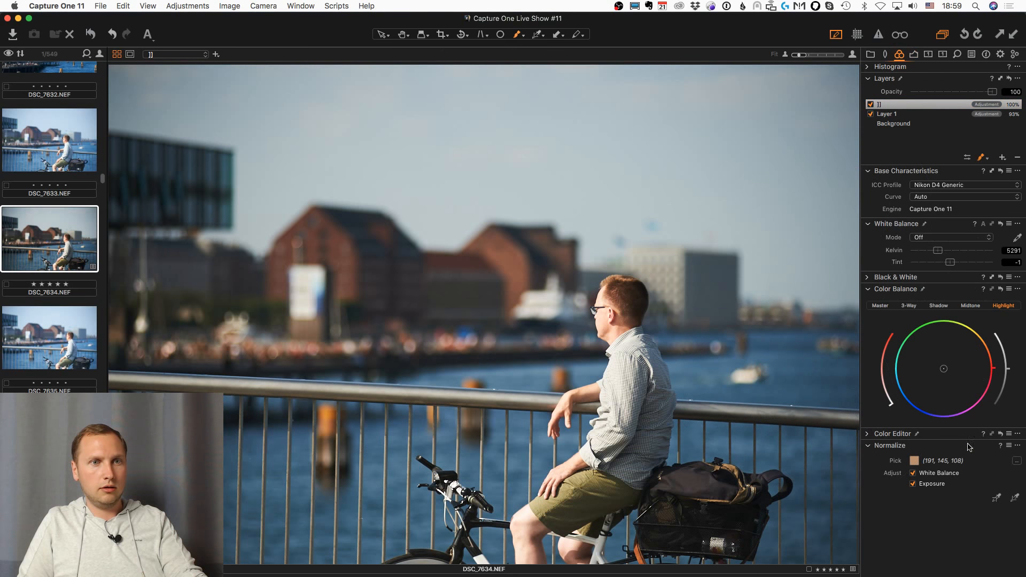
{"action": "left_click", "coordinate": [869, 433], "text": "alt"}
{"action": "left_click", "coordinate": [1017, 254]}
{"action": "left_click", "coordinate": [795, 381]}
{"action": "left_click", "coordinate": [982, 398]}
{"action": "mouse_move", "coordinate": [950, 279]}
{"action": "left_mouse_down"}
{"action": "mouse_move", "coordinate": [910, 283]}
{"action": "mouse_move", "coordinate": [968, 297]}
{"action": "left_mouse_up"}
{"action": "mouse_move", "coordinate": [936, 298]}
{"action": "left_mouse_down"}
{"action": "mouse_move", "coordinate": [916, 294]}
{"action": "mouse_move", "coordinate": [944, 293]}
{"action": "mouse_move", "coordinate": [936, 303]}
{"action": "left_mouse_up"}
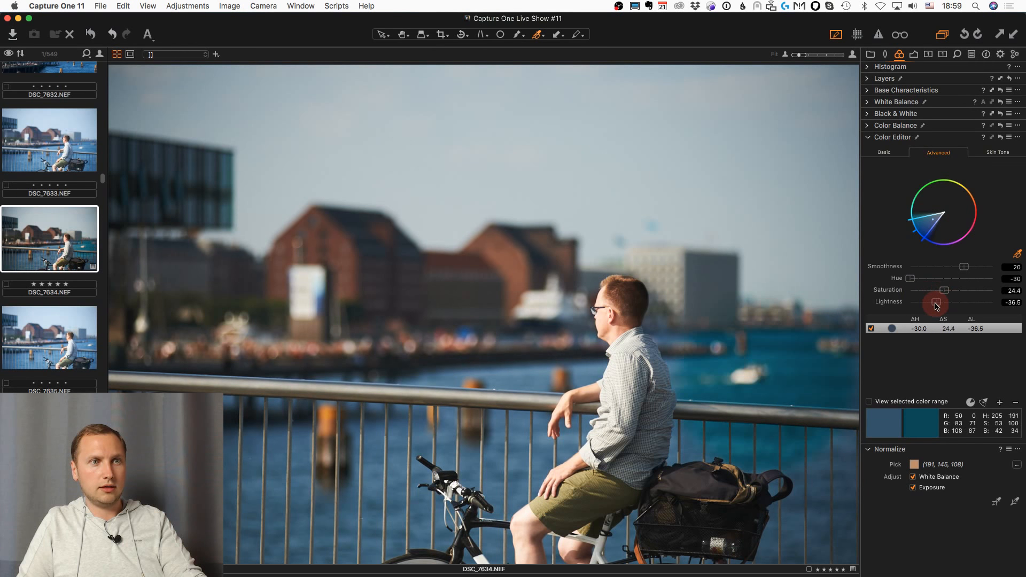
{"action": "key", "text": "b"}
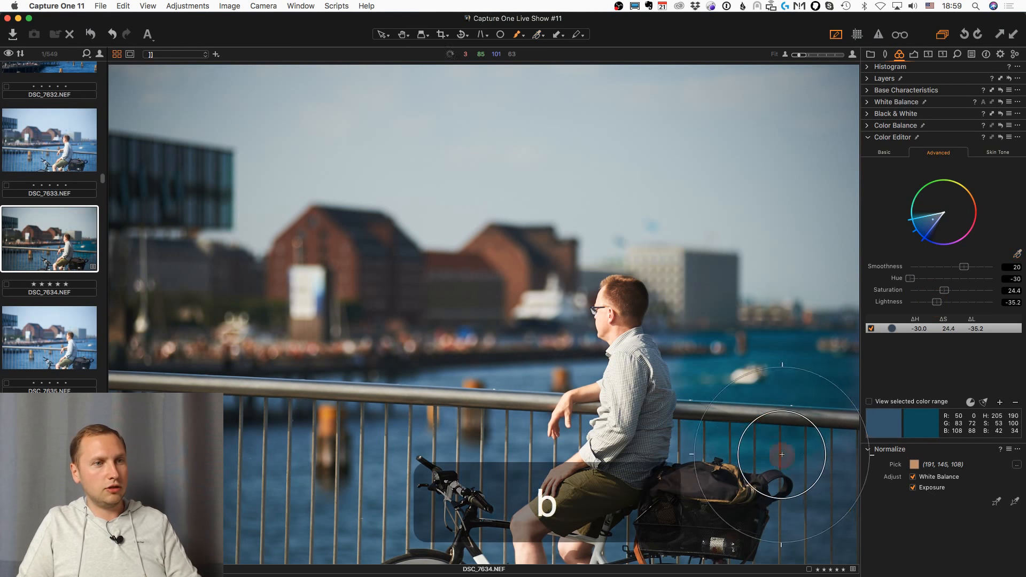
{"action": "mouse_move", "coordinate": [451, 512]}
{"action": "left_mouse_down"}
{"action": "mouse_move", "coordinate": [447, 456]}
{"action": "mouse_move", "coordinate": [518, 451]}
{"action": "mouse_move", "coordinate": [565, 423]}
{"action": "mouse_move", "coordinate": [564, 411]}
{"action": "mouse_move", "coordinate": [634, 392]}
{"action": "mouse_move", "coordinate": [733, 392]}
{"action": "mouse_move", "coordinate": [468, 446]}
{"action": "mouse_move", "coordinate": [394, 434]}
{"action": "mouse_move", "coordinate": [170, 464]}
{"action": "mouse_move", "coordinate": [292, 549]}
{"action": "mouse_move", "coordinate": [337, 532]}
{"action": "mouse_move", "coordinate": [480, 548]}
{"action": "left_mouse_up"}
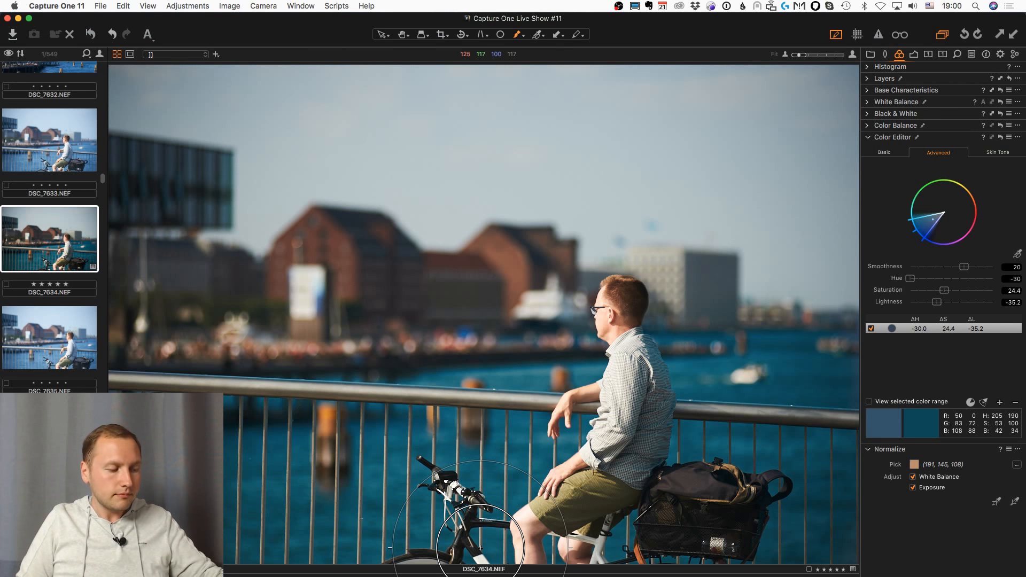
Switch to Chrome and review the 1styles.pro film styles page with its special offer and the AlexOnRAW newsletter sign-up page.
{"action": "key", "text": "super+Tab"}
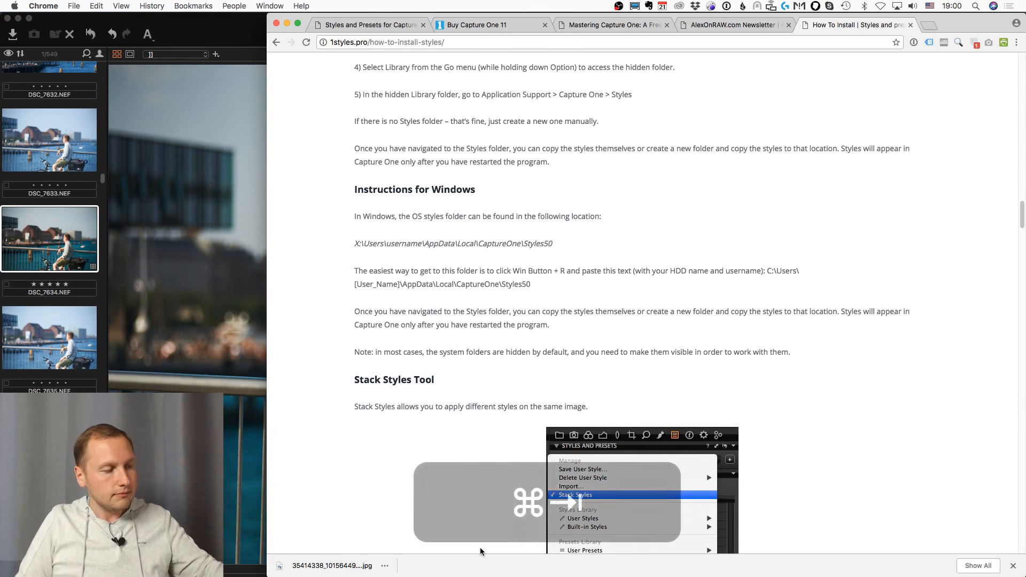
{"action": "left_click", "coordinate": [376, 24]}
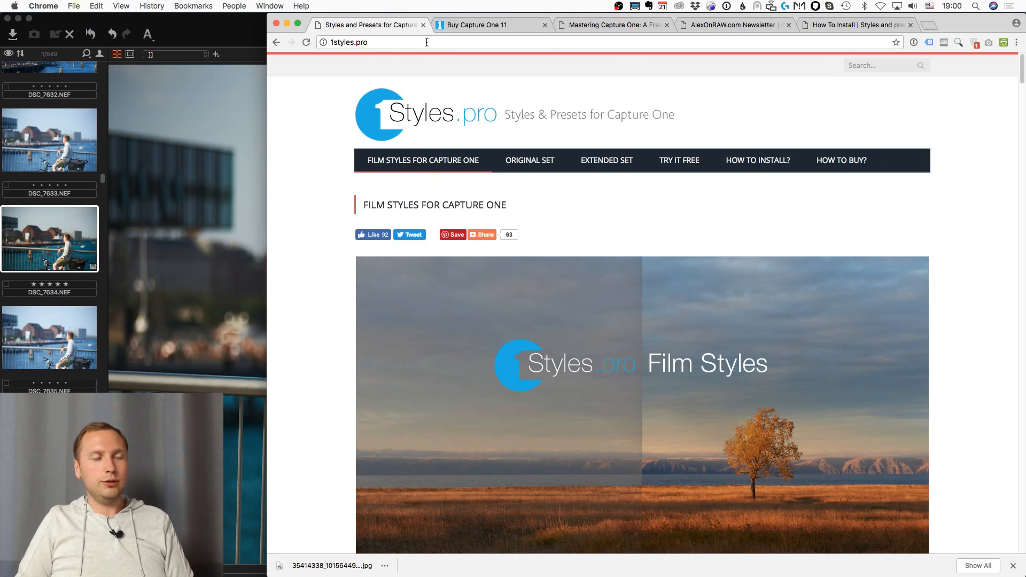
{"action": "key", "text": "h"}
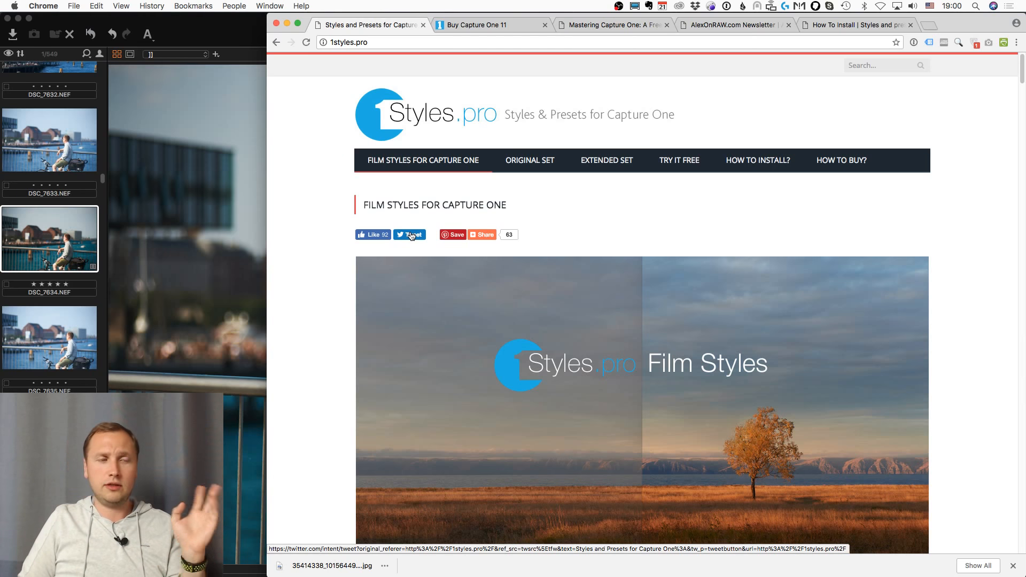
{"action": "left_click", "coordinate": [717, 28]}
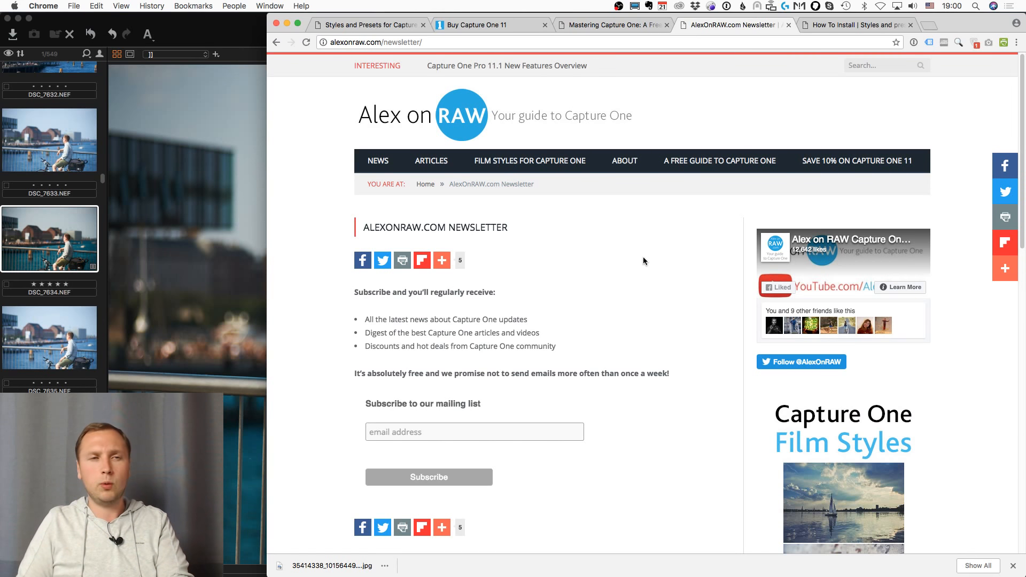
{"action": "scroll", "coordinate": [601, 297], "scroll_direction": "down", "scroll_amount": 3}
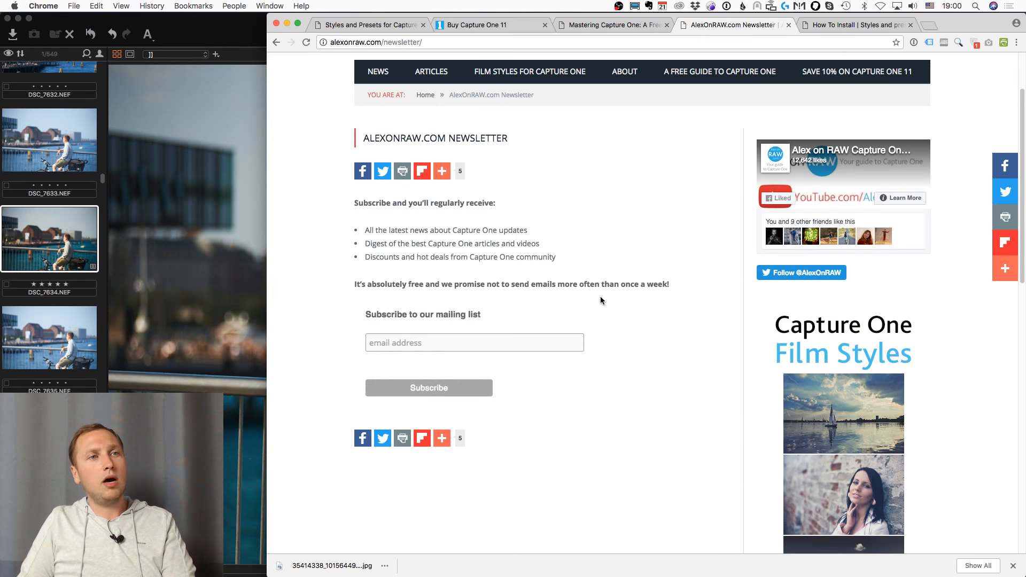
{"action": "scroll", "coordinate": [601, 297], "scroll_direction": "up", "scroll_amount": 3}
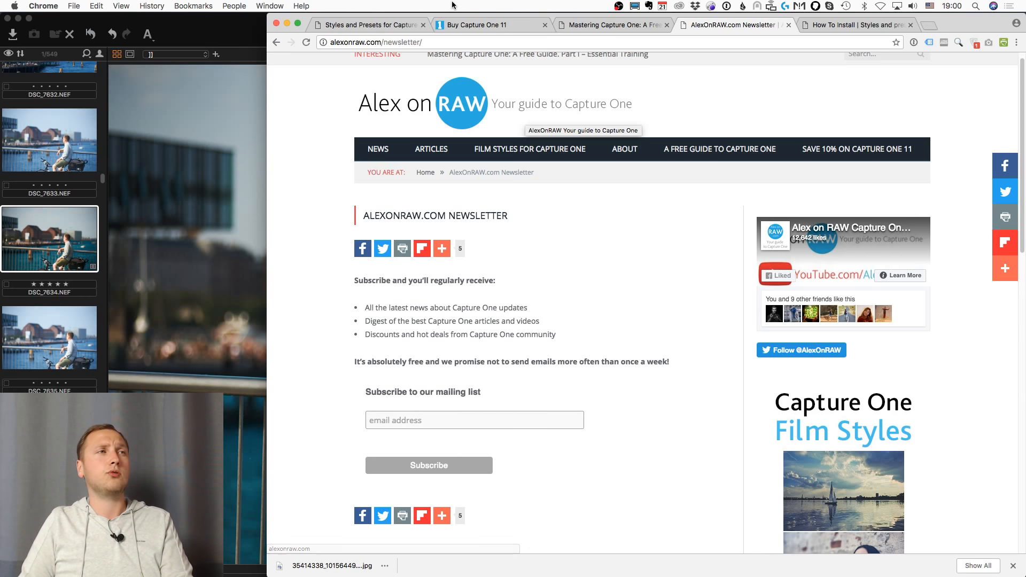
{"action": "left_click", "coordinate": [402, 25]}
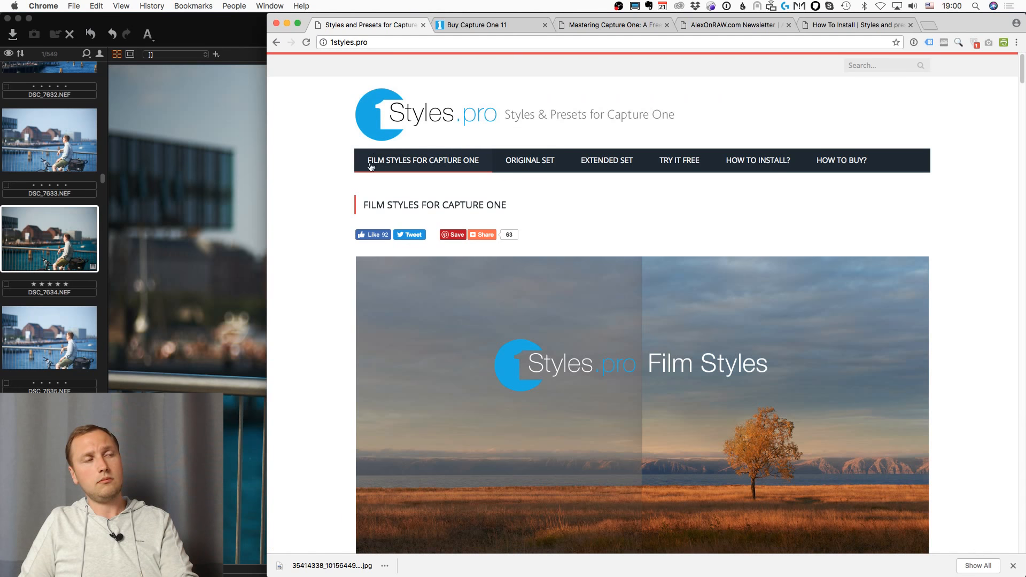
{"action": "scroll", "coordinate": [342, 261], "scroll_direction": "down", "scroll_amount": 10}
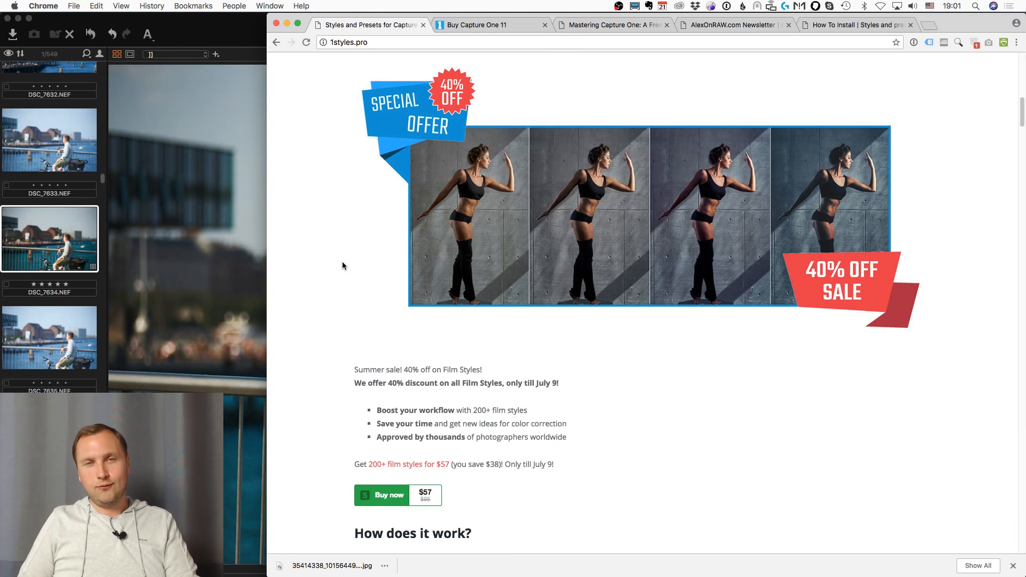
Open alexonraw.com/upload and examine the RAW file upload rules and form for the live show.
{"action": "left_click", "coordinate": [754, 24]}
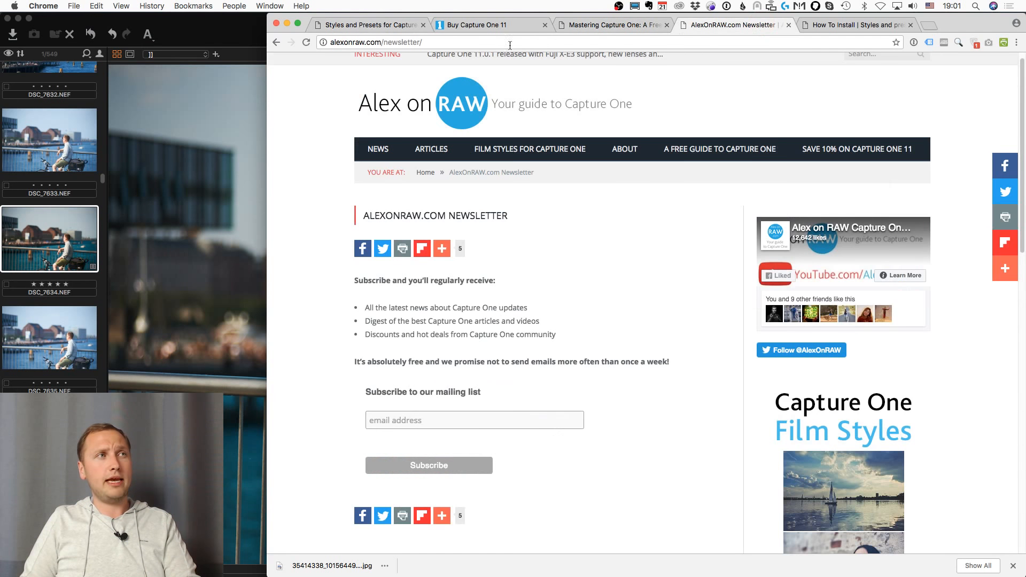
{"action": "left_click", "coordinate": [456, 109]}
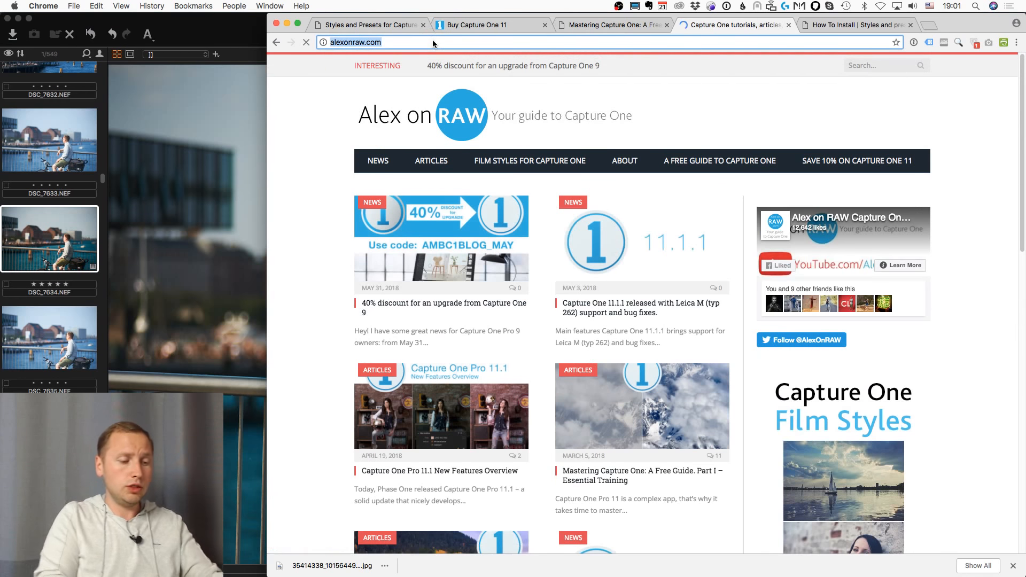
{"action": "left_click", "coordinate": [433, 43]}
{"action": "type", "text": "/up"}
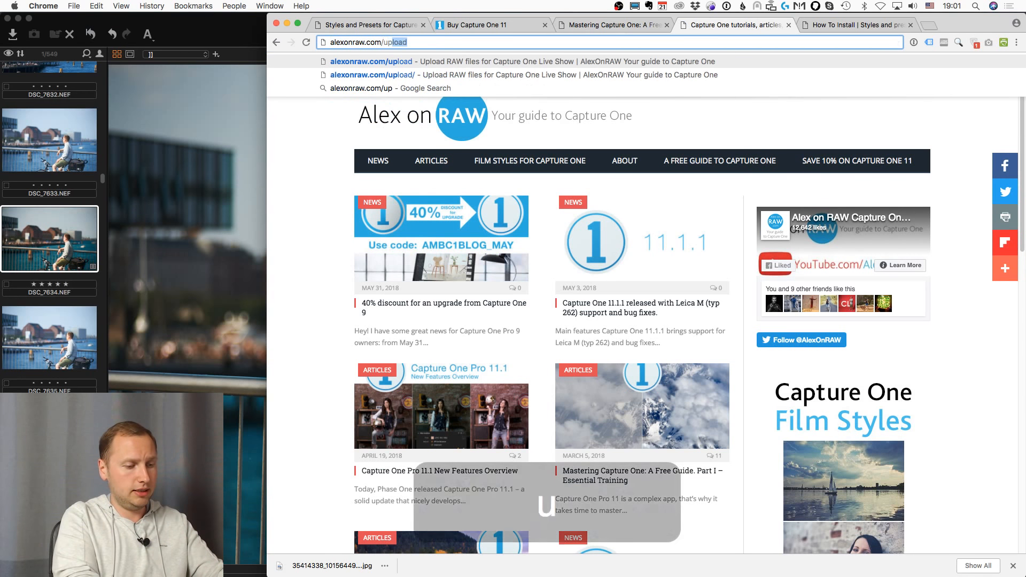
{"action": "key", "text": "Return"}
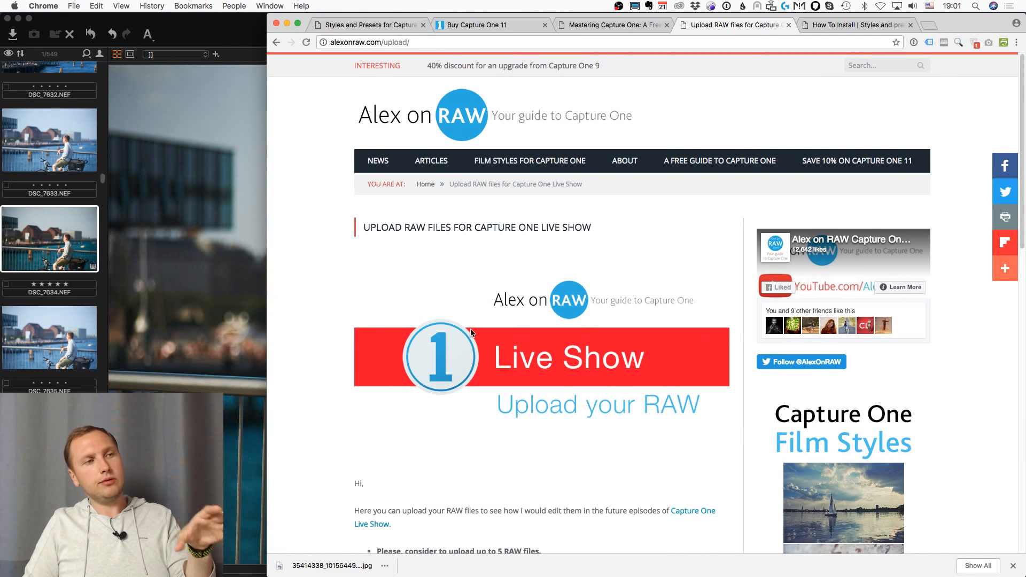
{"action": "scroll", "coordinate": [447, 354], "scroll_direction": "down", "scroll_amount": 7}
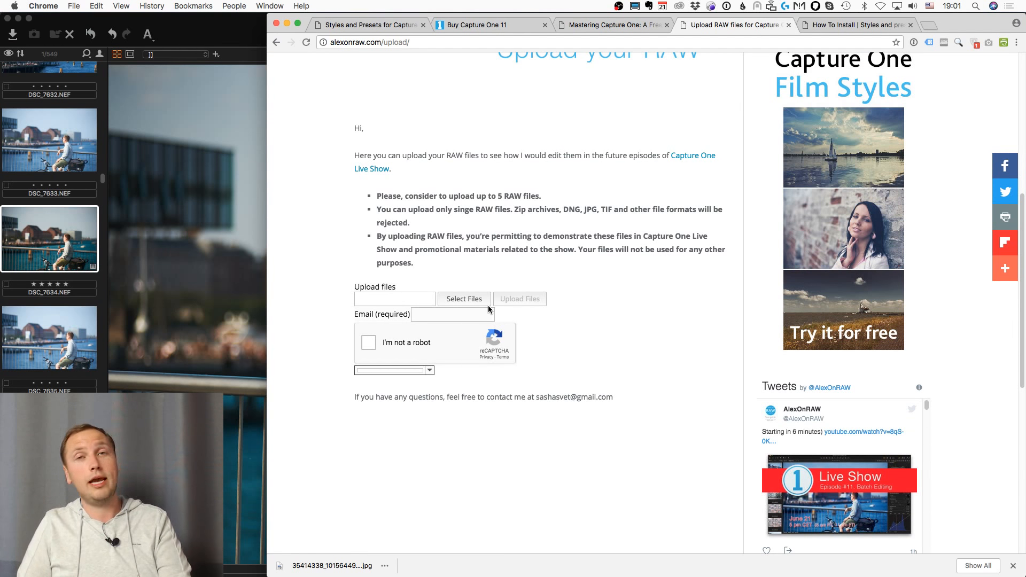
Return to Capture One and bring up the OBS window.
{"action": "left_click", "coordinate": [226, 33]}
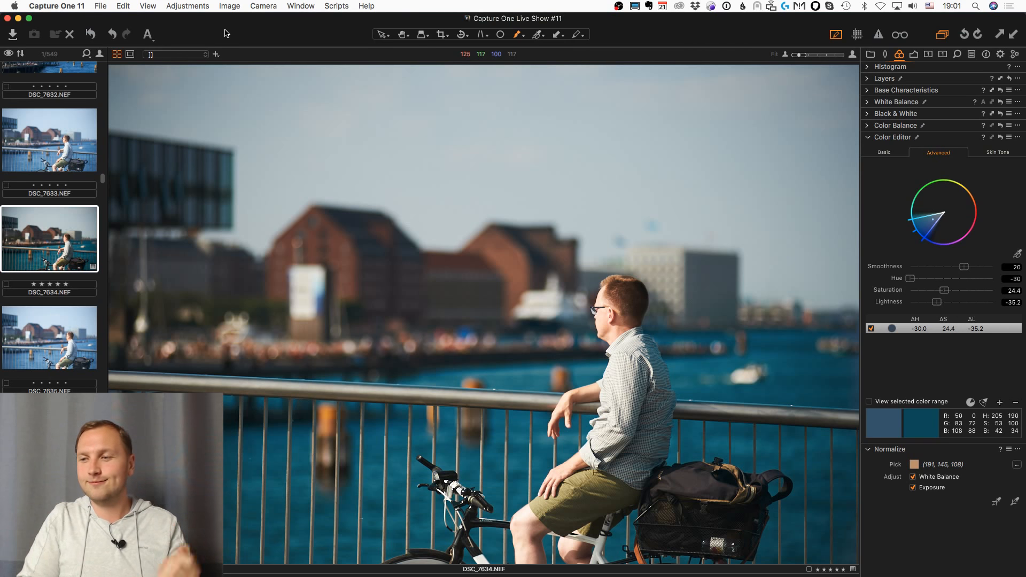
{"action": "key", "text": "ctrl+alt+q"}
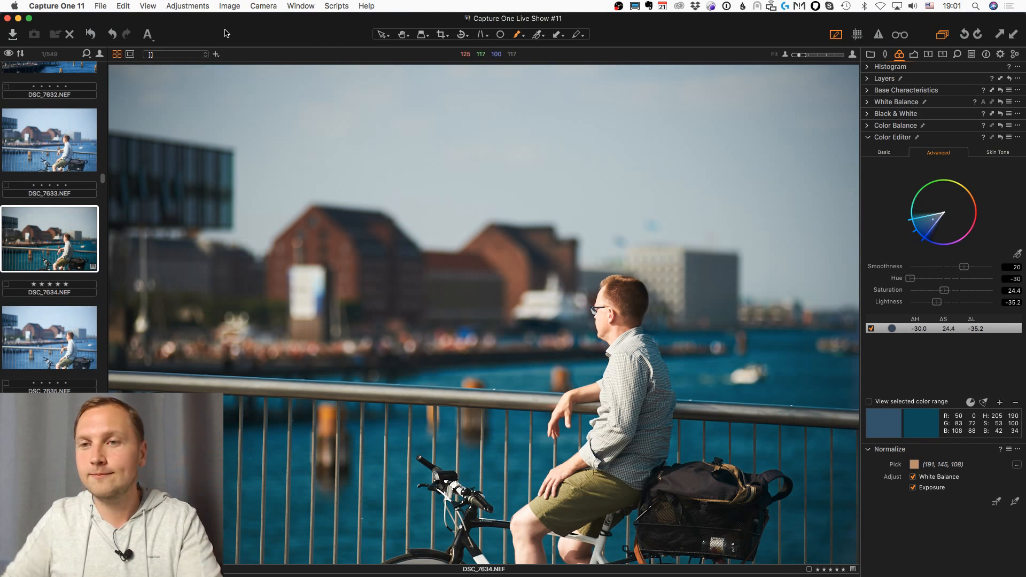
{"action": "mouse_move", "coordinate": [2, 326]}
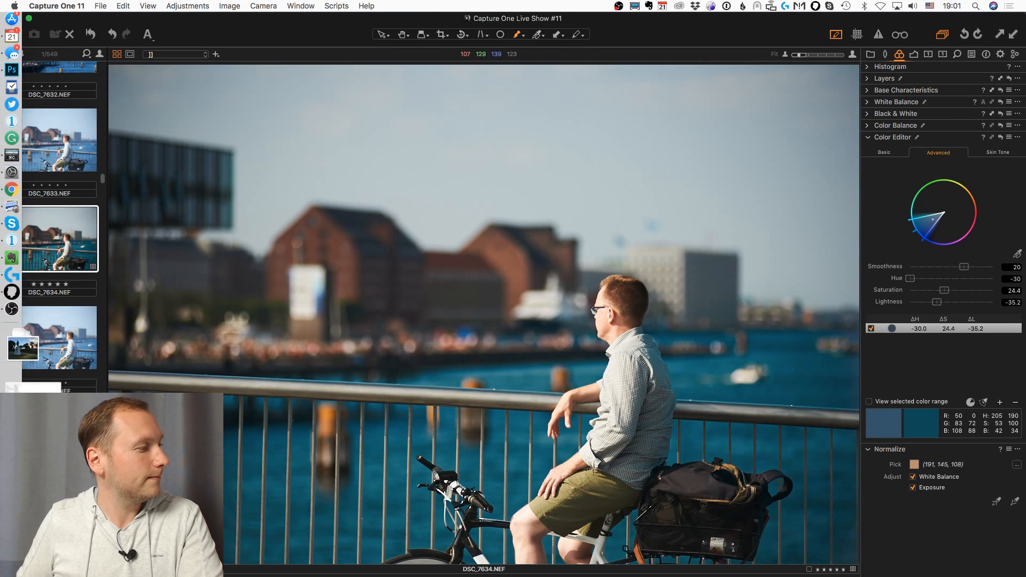
{"action": "left_click", "coordinate": [24, 342]}
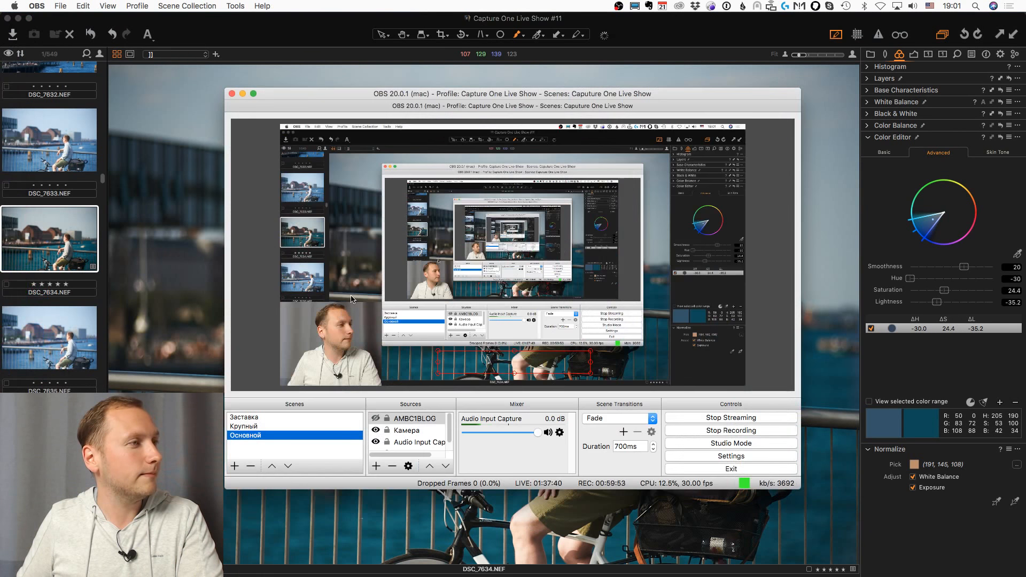